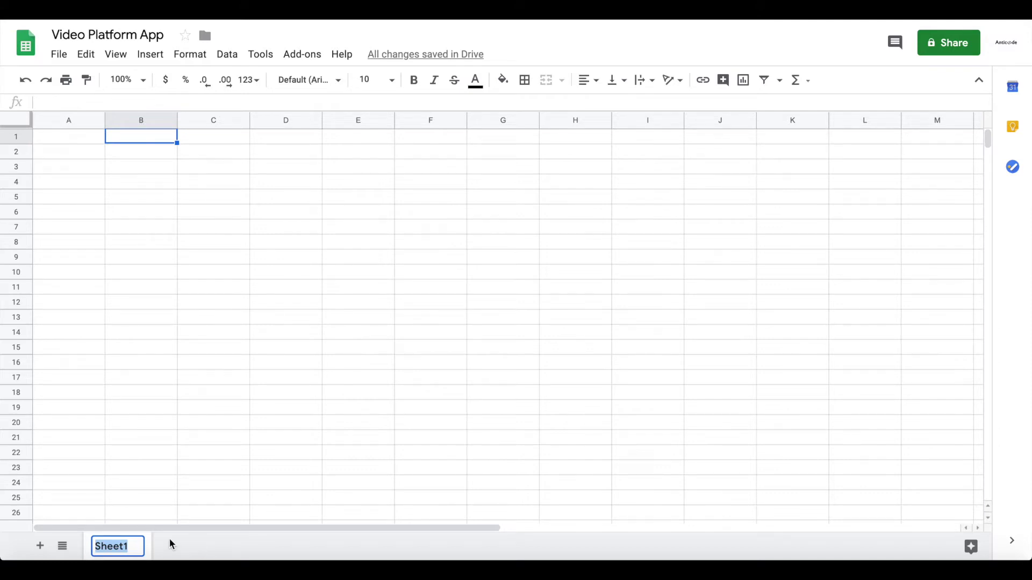
- Rename the first sheet to Video and enter headers Title and Description in A1 and B1
{"action": "type", "text": "Video"}
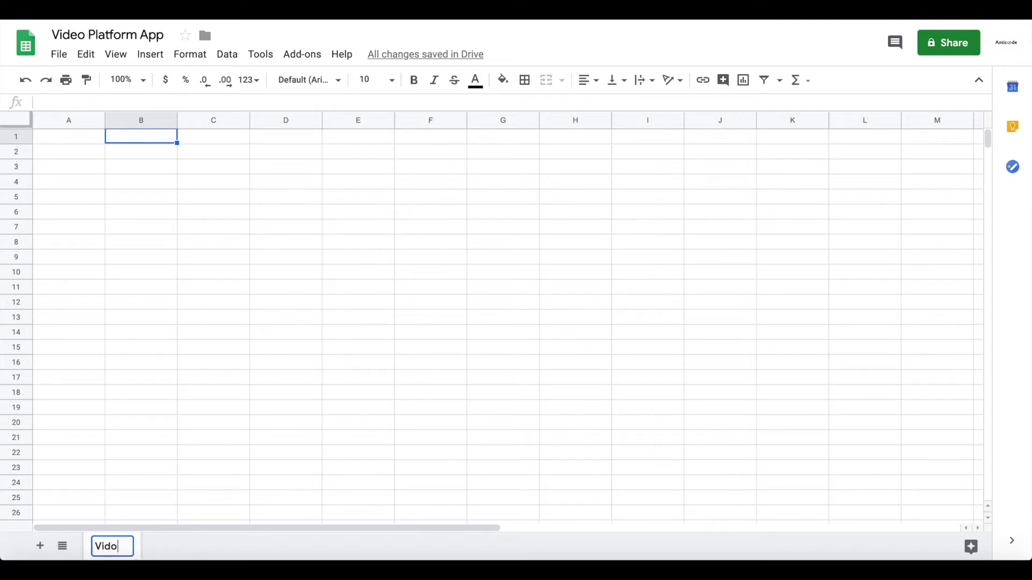
{"action": "key", "text": "Return"}
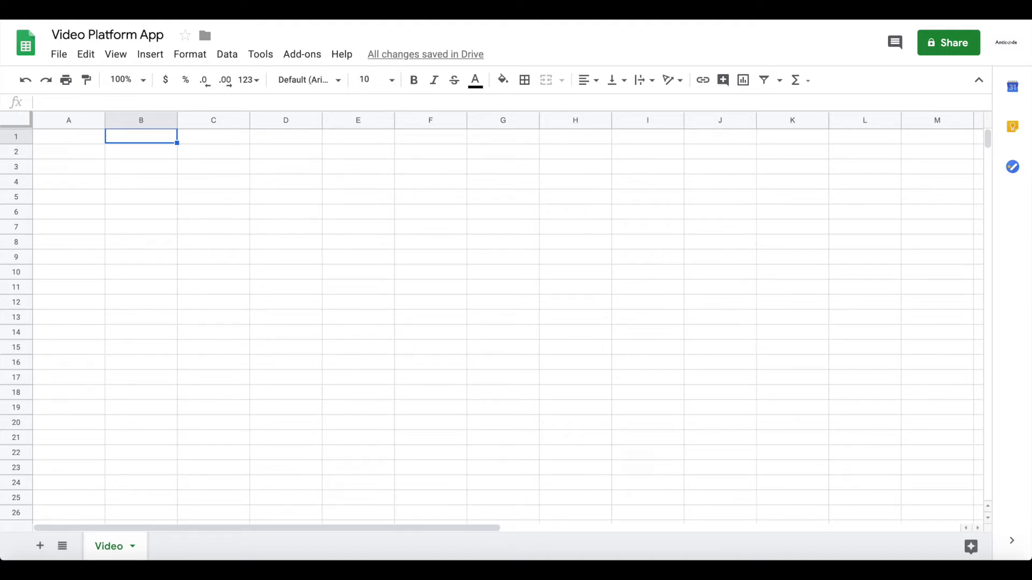
{"action": "double_click", "coordinate": [87, 142]}
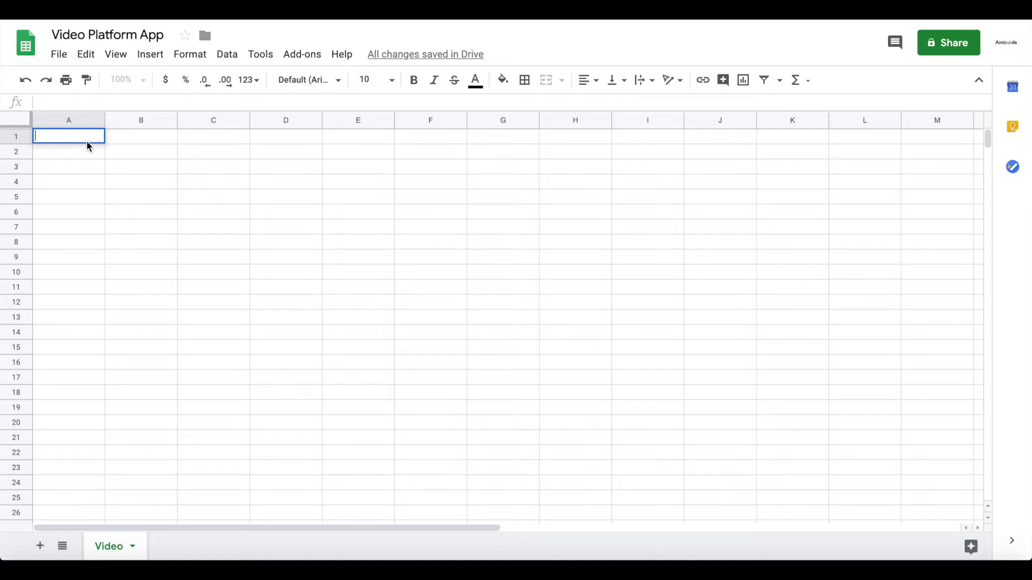
{"action": "type", "text": "Title"}
{"action": "key", "text": "Return"}
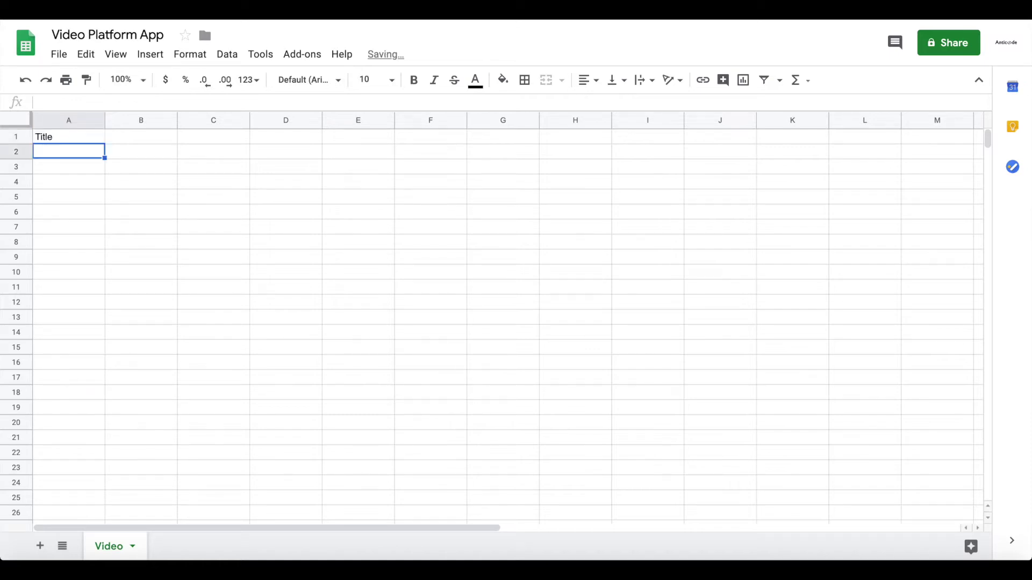
{"action": "key", "text": "Up"}
{"action": "key", "text": "Right"}
{"action": "type", "text": "Descriptin"}
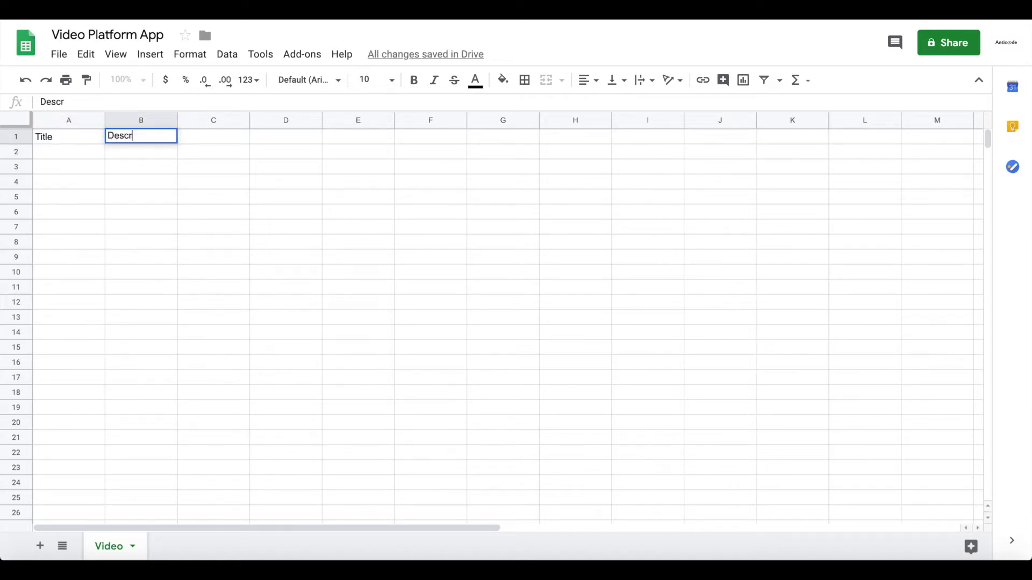
{"action": "key", "text": "BackSpace"}
{"action": "key", "text": "BackSpace"}
{"action": "type", "text": "ion"}
{"action": "key", "text": "Return"}
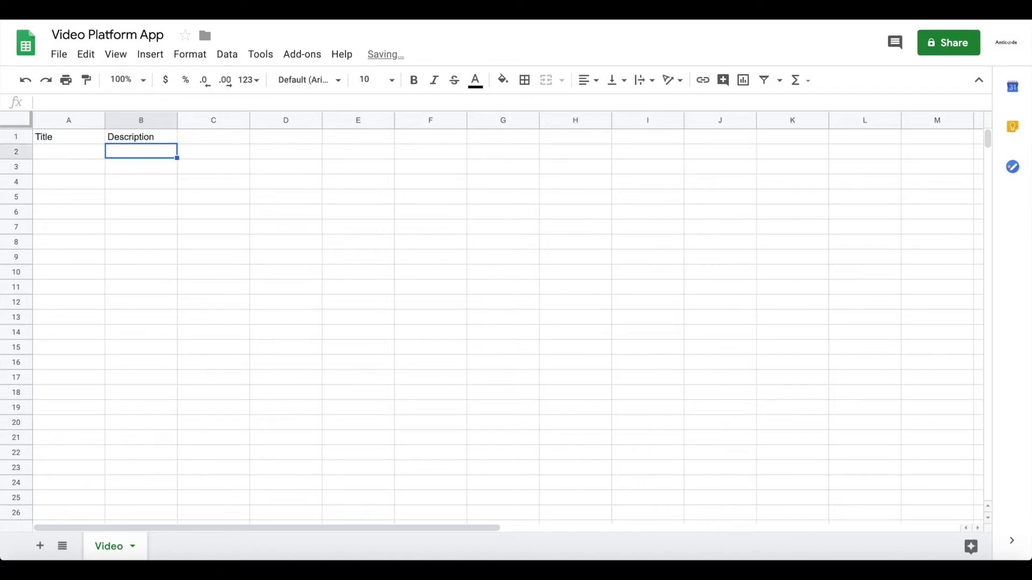
{"action": "key", "text": "Up"}
- Add the headers Thumbnail and Video in C1 and D1
{"action": "key", "text": "Right"}
{"action": "type", "text": "Thumbnail"}
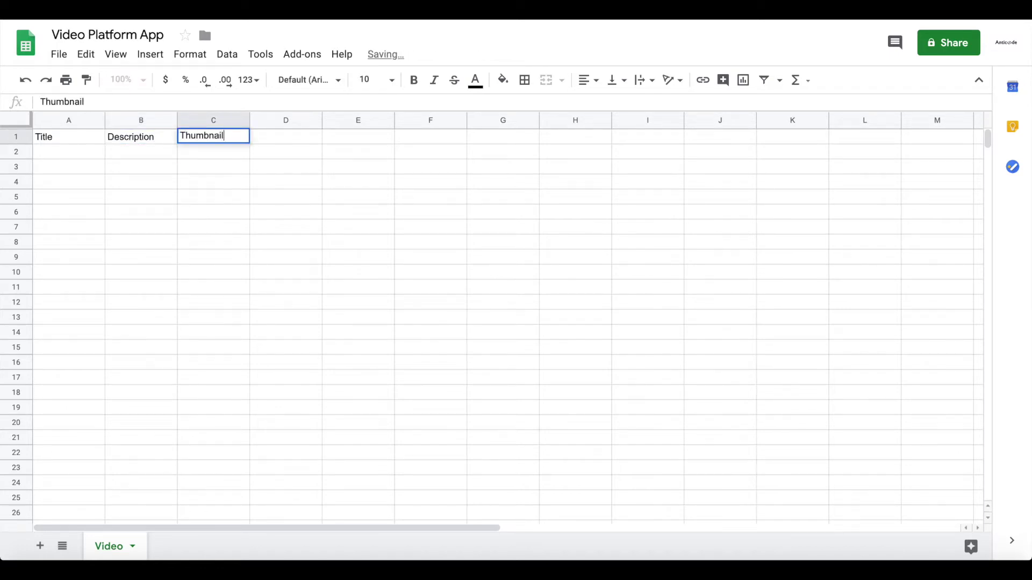
{"action": "key", "text": "Return"}
{"action": "key", "text": "Up"}
{"action": "key", "text": "Right"}
{"action": "type", "text": "Video"}
{"action": "key", "text": "Return"}
{"action": "key", "text": "Up"}
{"action": "key", "text": "Right"}
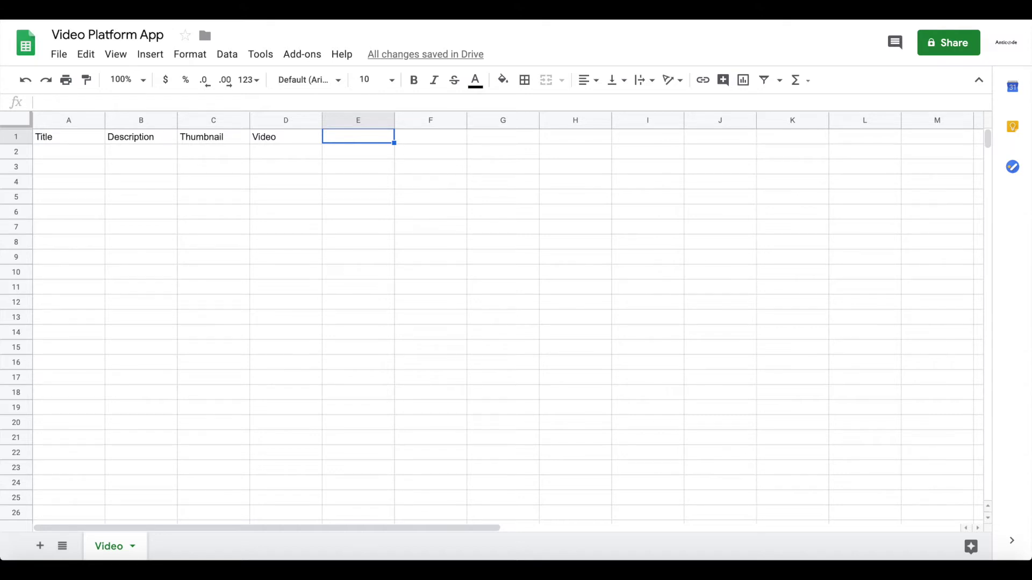
- Add the headers User Email and Category in E1 and F1, then add a second sheet
{"action": "type", "text": "User Email"}
{"action": "key", "text": "Return"}
{"action": "key", "text": "Up"}
{"action": "key", "text": "Right"}
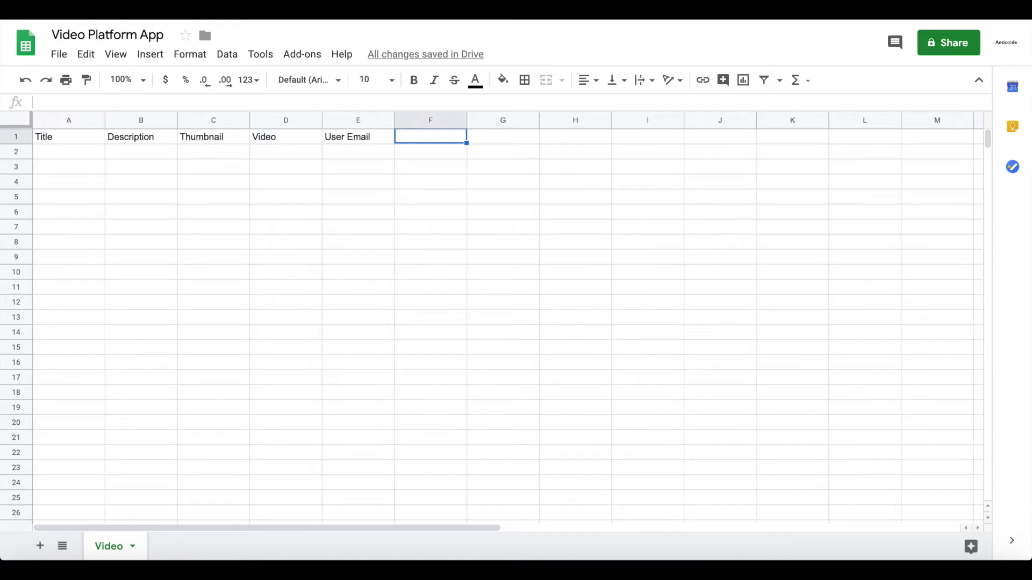
{"action": "type", "text": "Category"}
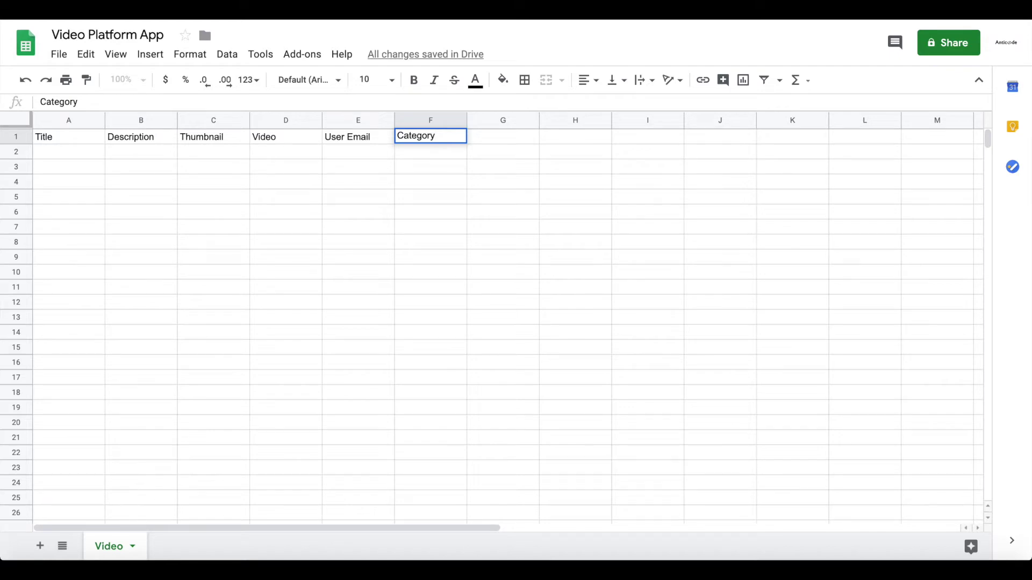
{"action": "left_click", "coordinate": [131, 206]}
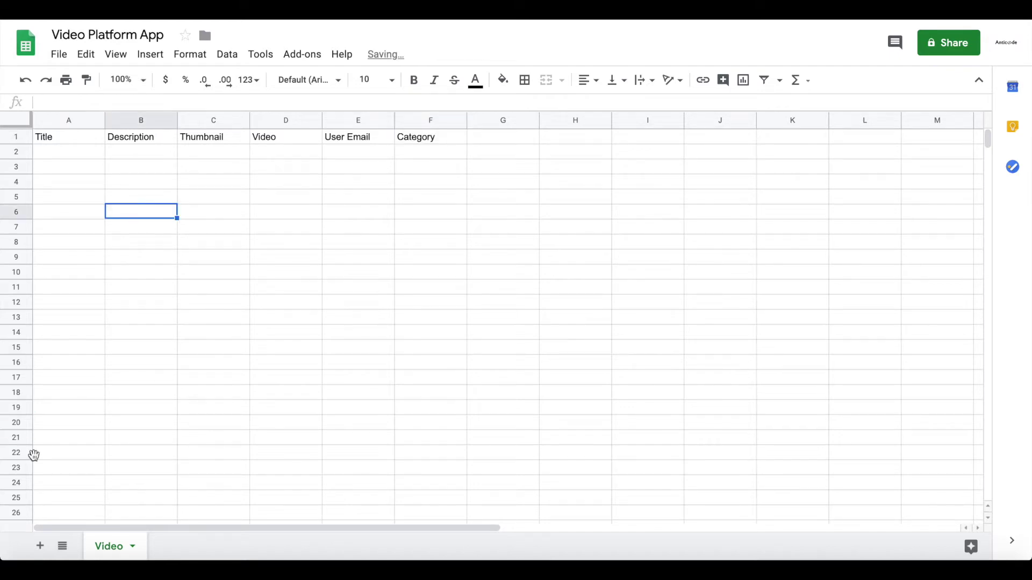
{"action": "left_click", "coordinate": [40, 546]}
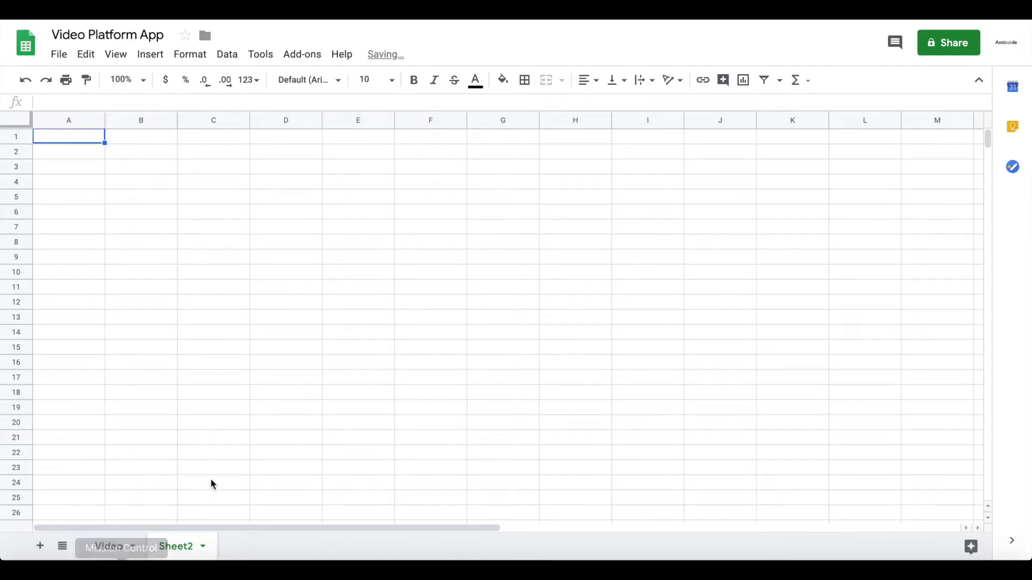
- Rename the new sheet to Category
{"action": "double_click", "coordinate": [174, 546]}
{"action": "type", "text": "Catego"}
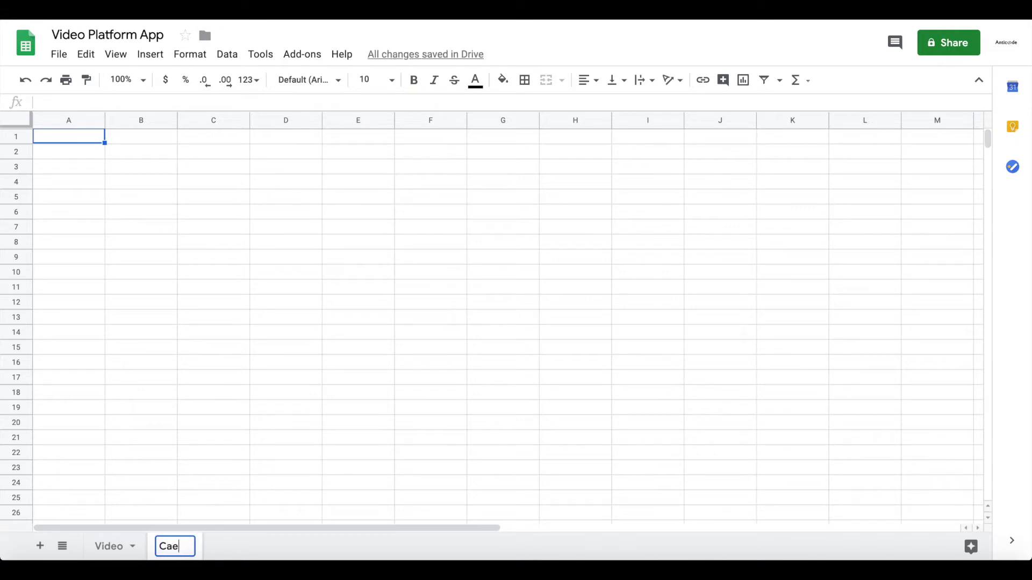
{"action": "type", "text": "ry"}
{"action": "key", "text": "Return"}
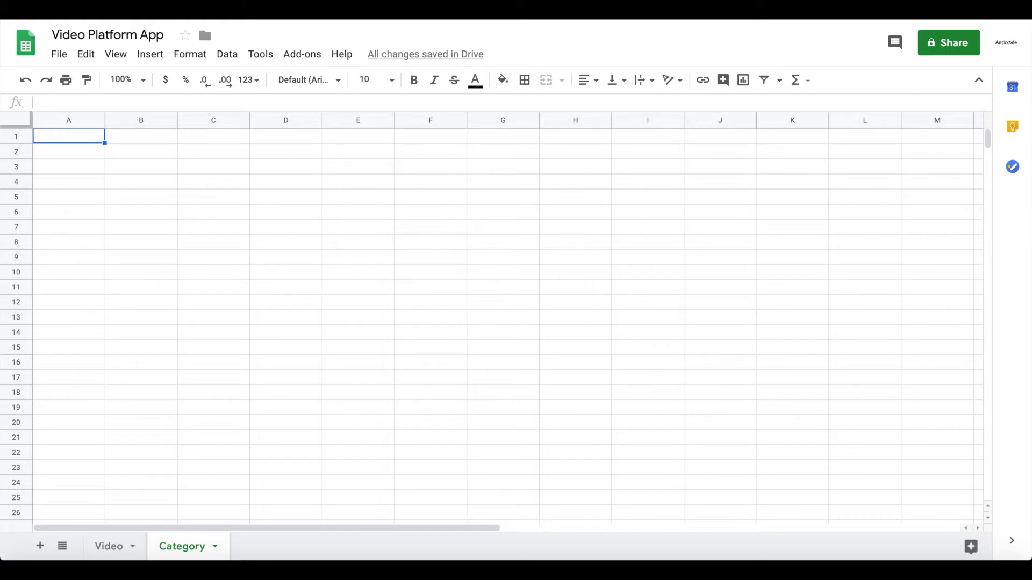
- Enter headers Title in A1 and Thumbnail in B1, then select both cells
{"action": "type", "text": "Title"}
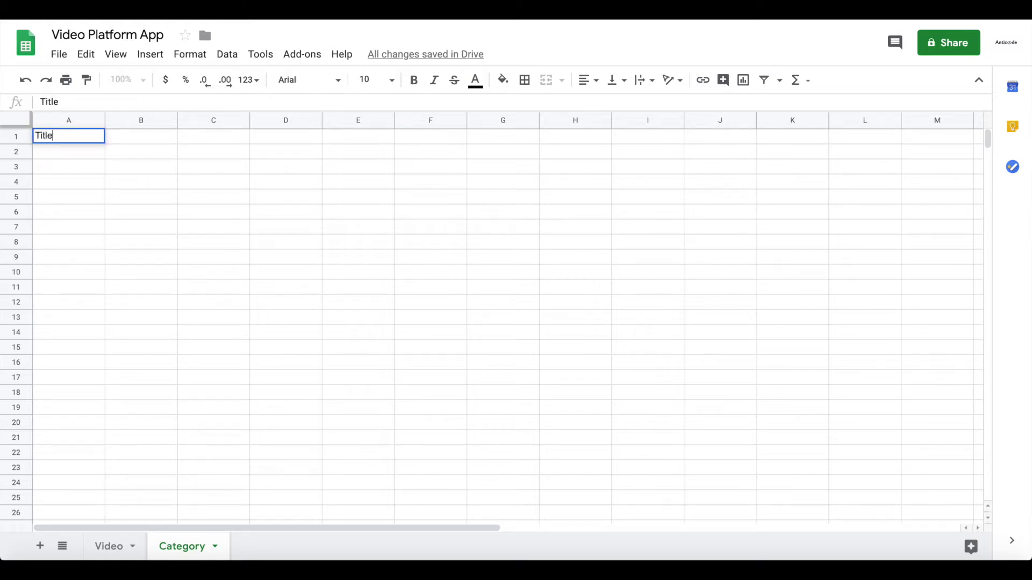
{"action": "key", "text": "Tab"}
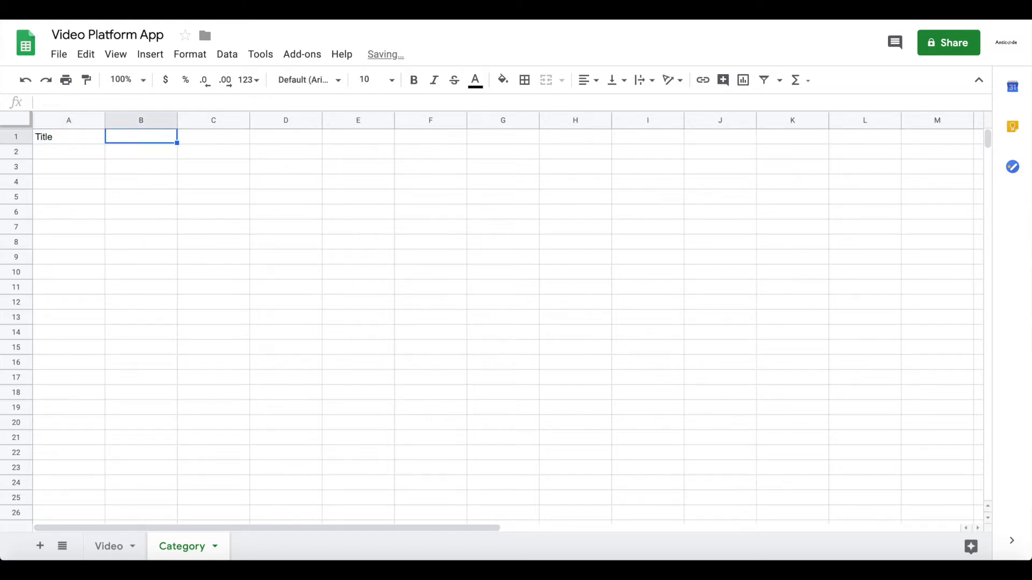
{"action": "type", "text": "Thumb"}
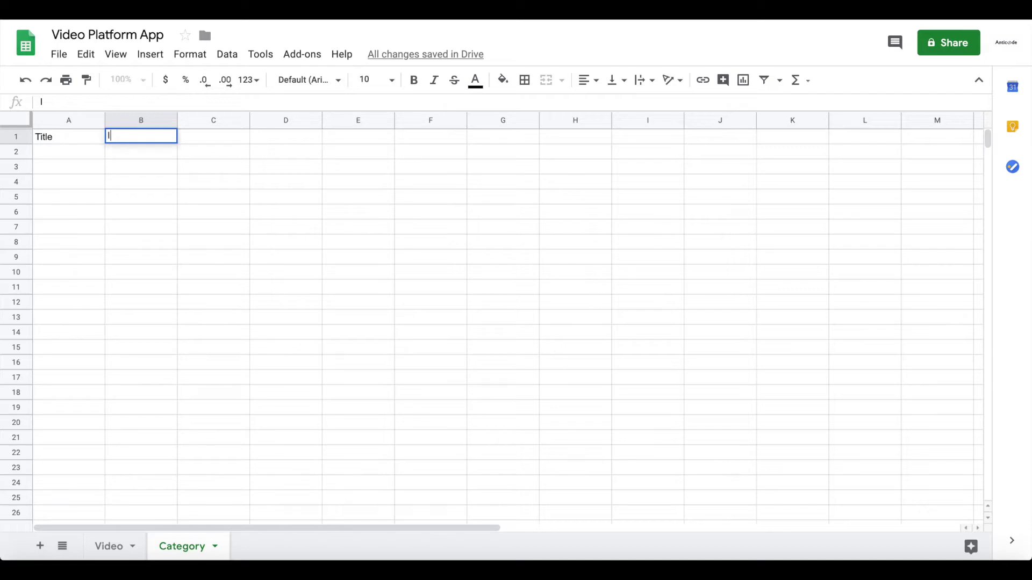
{"action": "type", "text": "nail"}
{"action": "key", "text": "Return"}
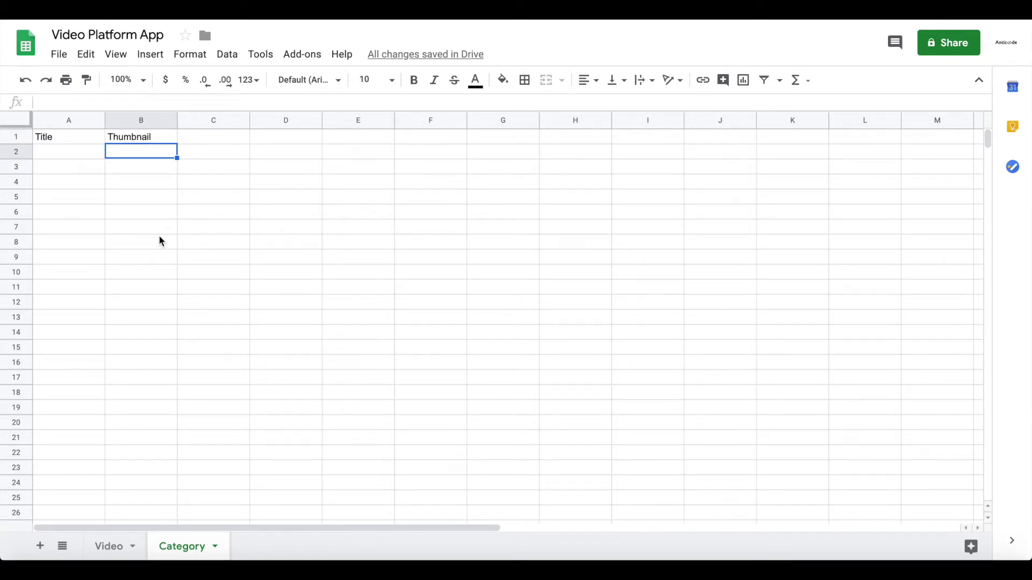
{"action": "left_click_drag", "start_coordinate": [50, 138], "coordinate": [134, 139]}
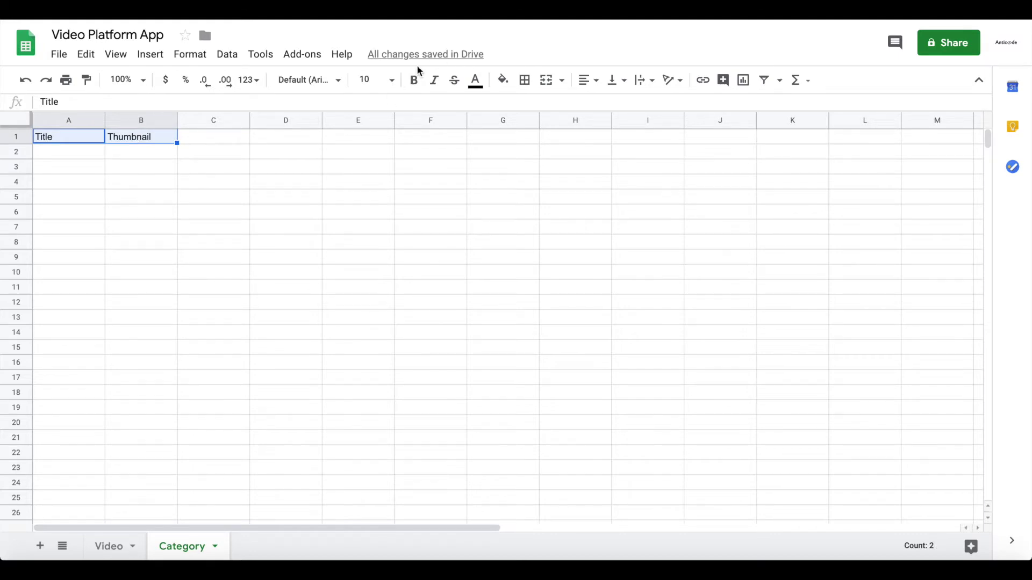
- Give the Category headers A1:B1 a black fill with white text
{"action": "left_click", "coordinate": [504, 82]}
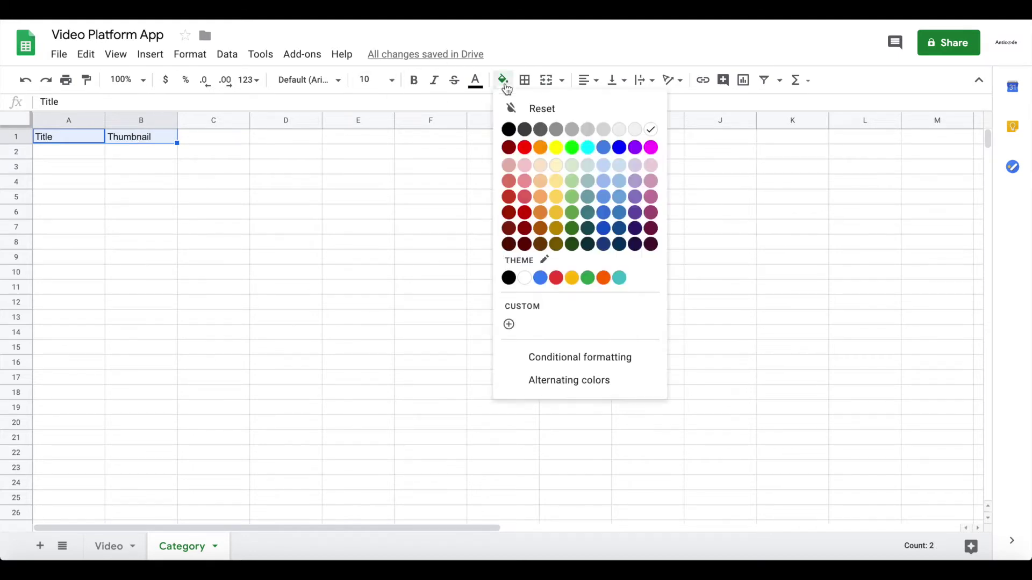
{"action": "left_click", "coordinate": [508, 129]}
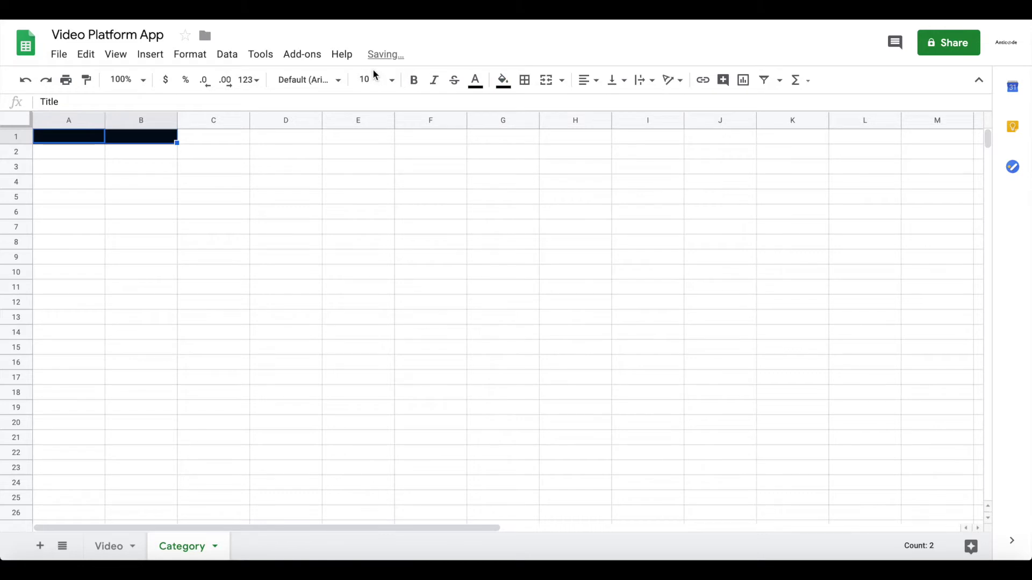
{"action": "left_click", "coordinate": [475, 80]}
{"action": "left_click", "coordinate": [623, 147]}
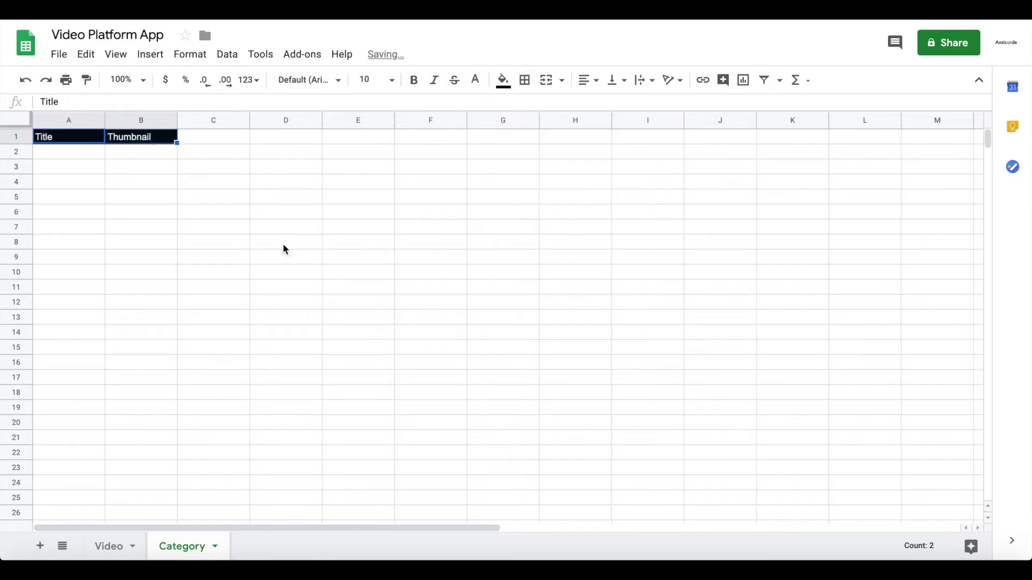
- Give the Video sheet's header row A1:F1 a red fill with white text
{"action": "left_click", "coordinate": [108, 546]}
{"action": "left_click_drag", "start_coordinate": [403, 138], "coordinate": [97, 138]}
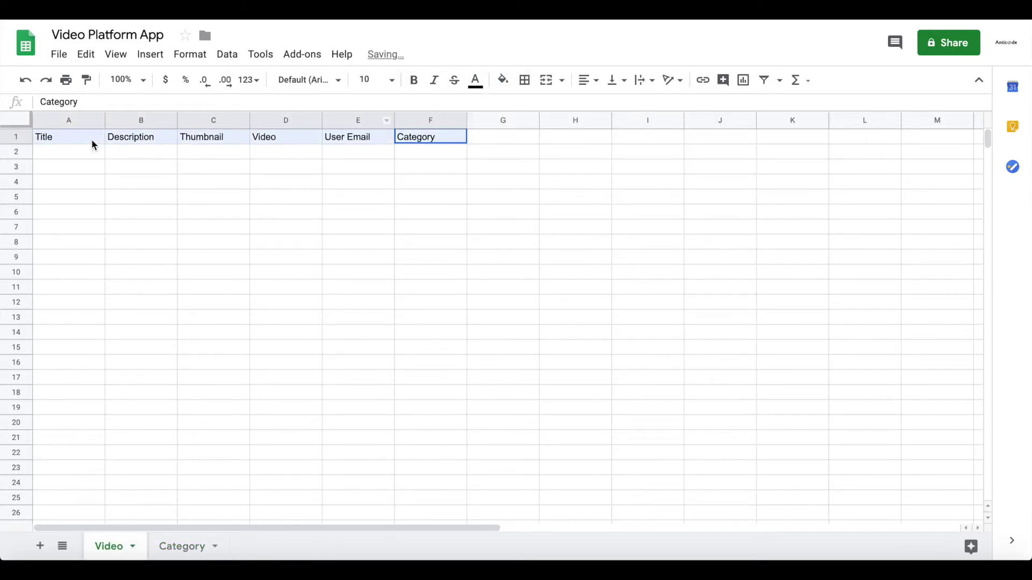
{"action": "left_click", "coordinate": [503, 80]}
{"action": "left_click", "coordinate": [524, 150]}
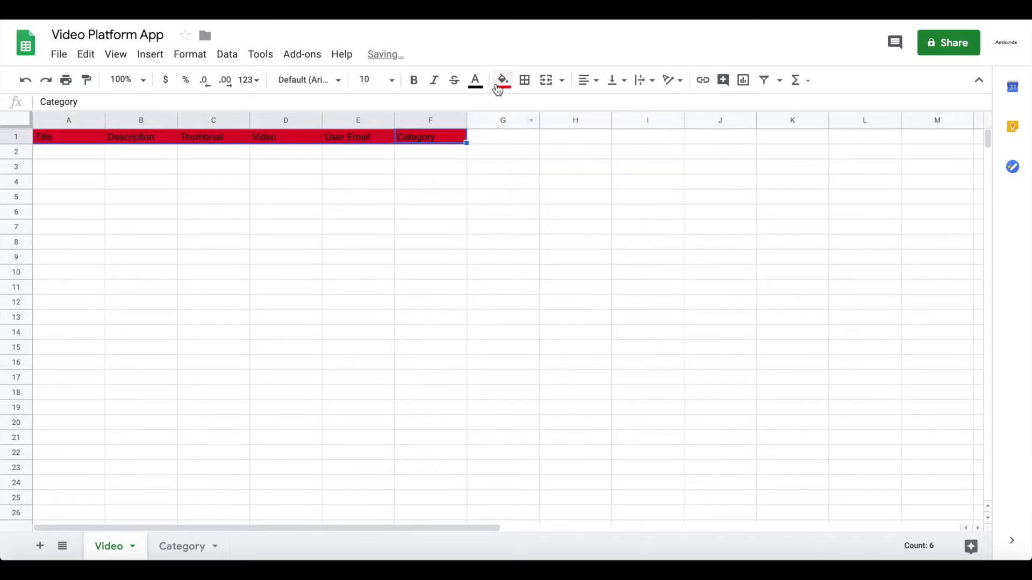
{"action": "left_click", "coordinate": [475, 81]}
{"action": "left_click", "coordinate": [619, 136]}
{"action": "left_click", "coordinate": [503, 212]}
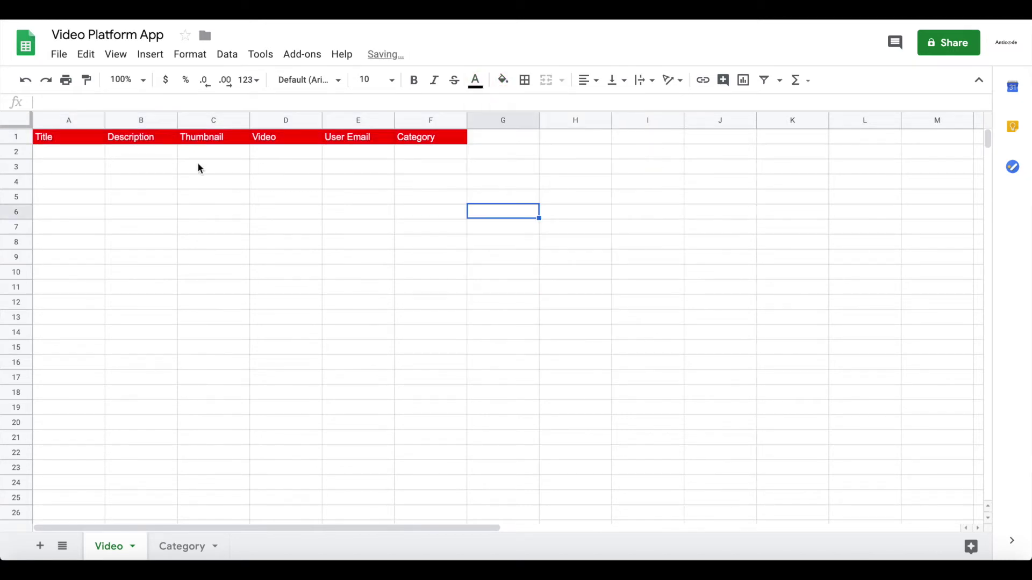
{"action": "left_click_drag", "start_coordinate": [65, 158], "coordinate": [423, 153]}
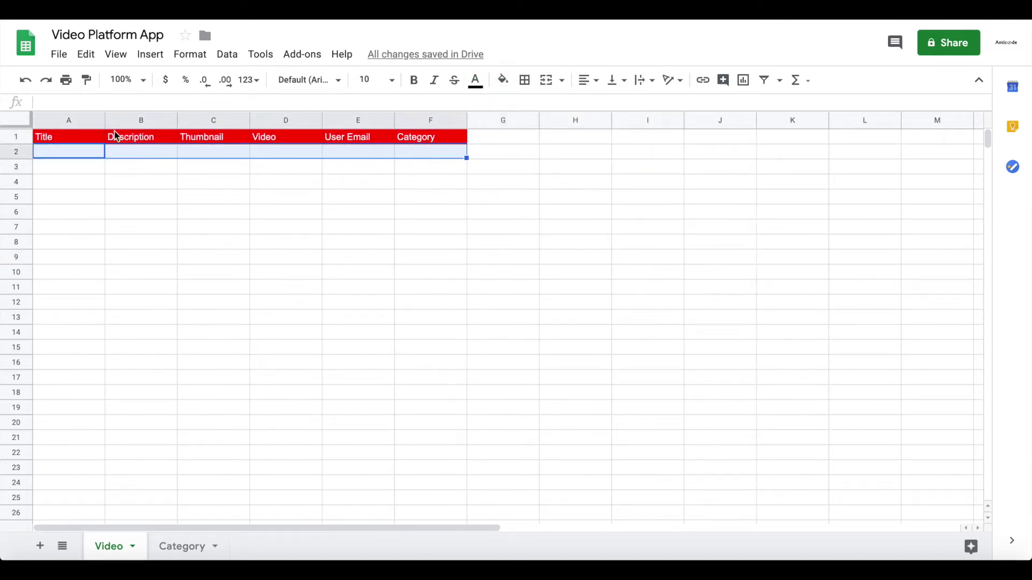
{"action": "left_click", "coordinate": [85, 169]}
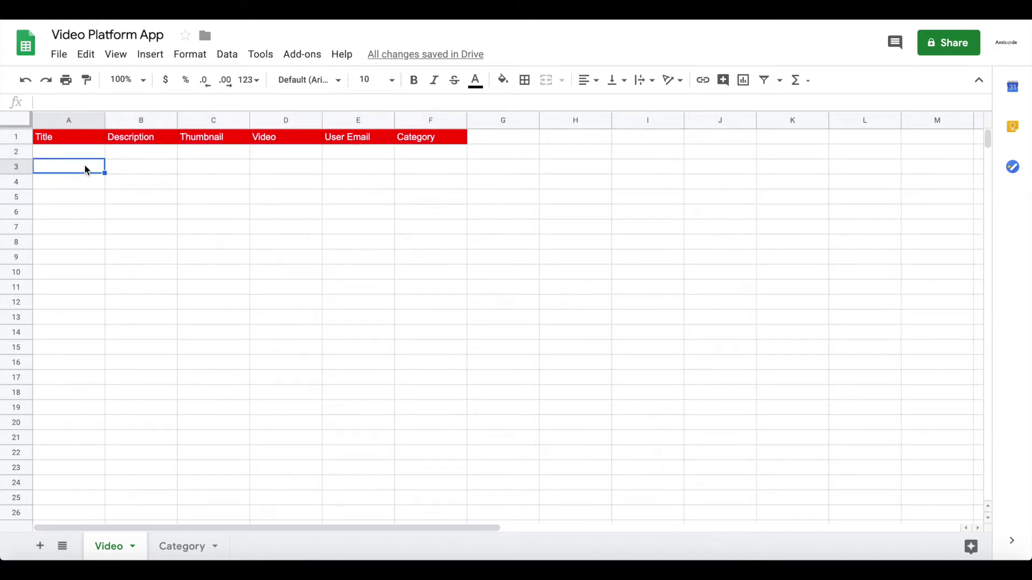
{"action": "left_click", "coordinate": [204, 546]}
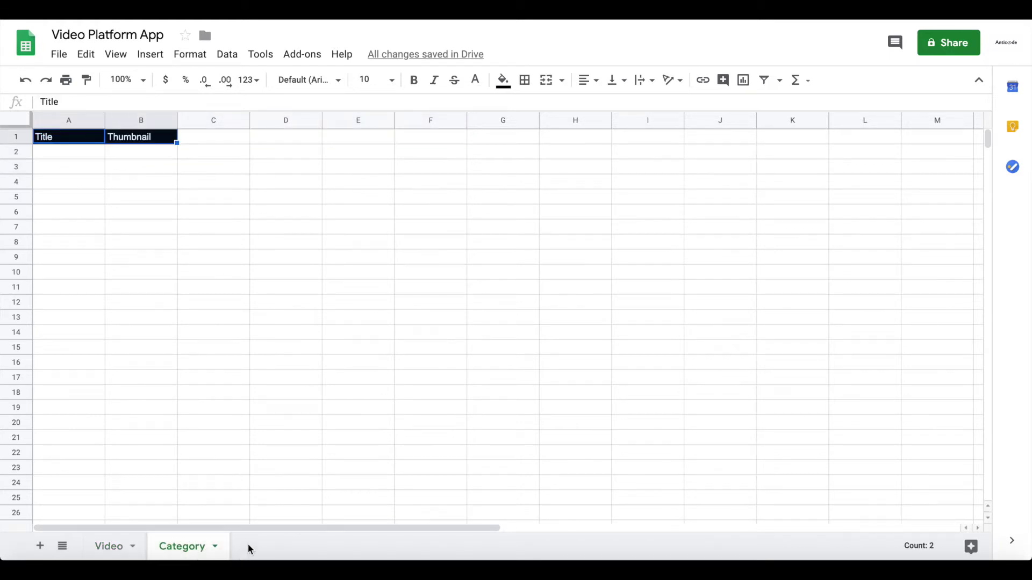
{"action": "left_click", "coordinate": [232, 261]}
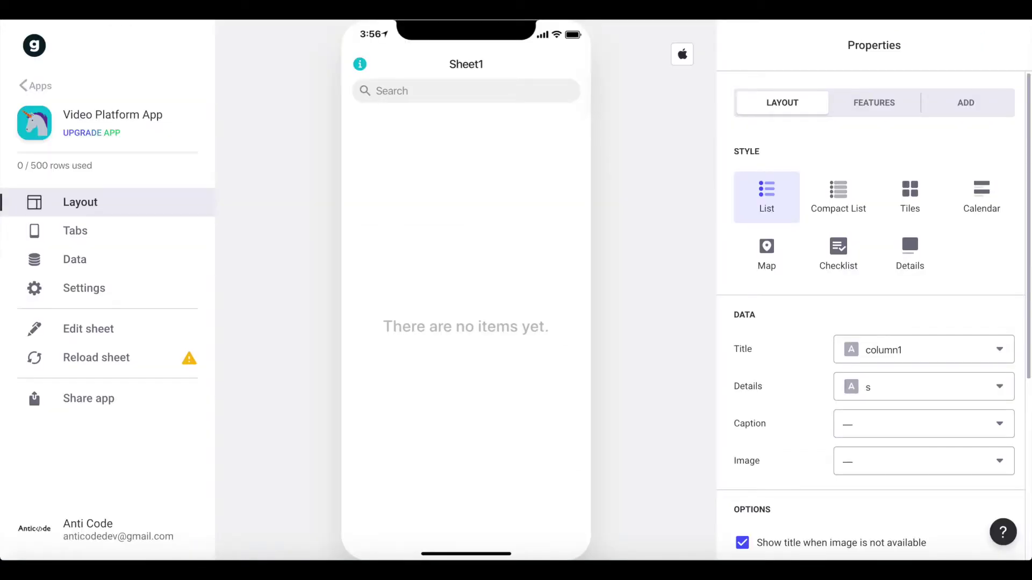
- Reload the sheet in Glide, accept components for the new columns, and go to Tabs
{"action": "left_click", "coordinate": [106, 361]}
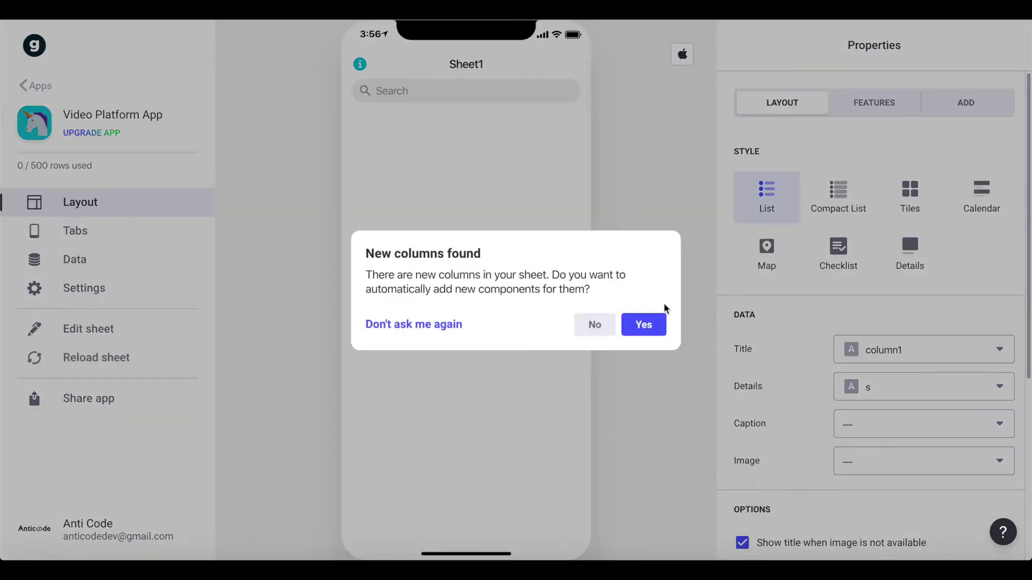
{"action": "left_click", "coordinate": [650, 323]}
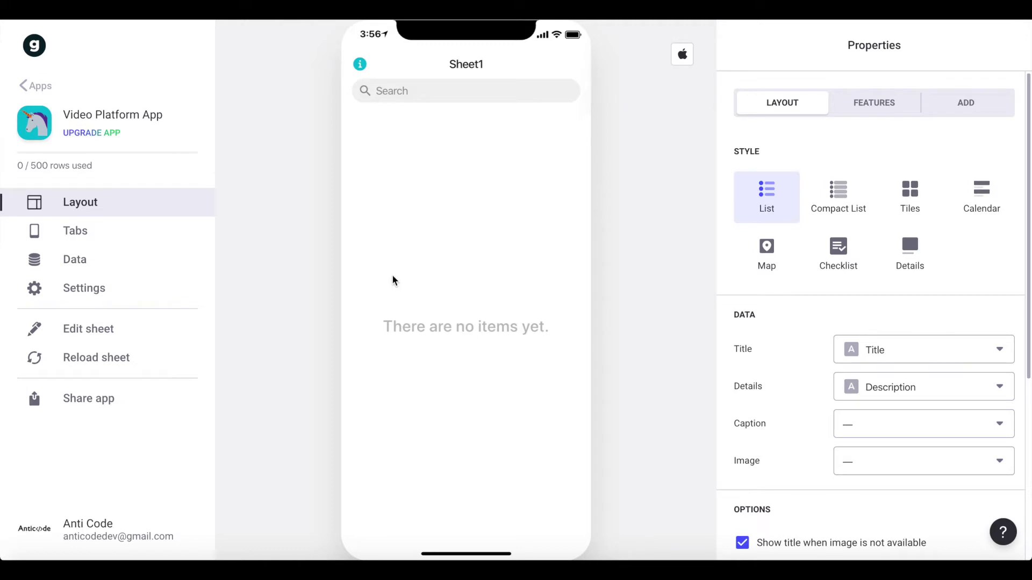
{"action": "left_click", "coordinate": [108, 231]}
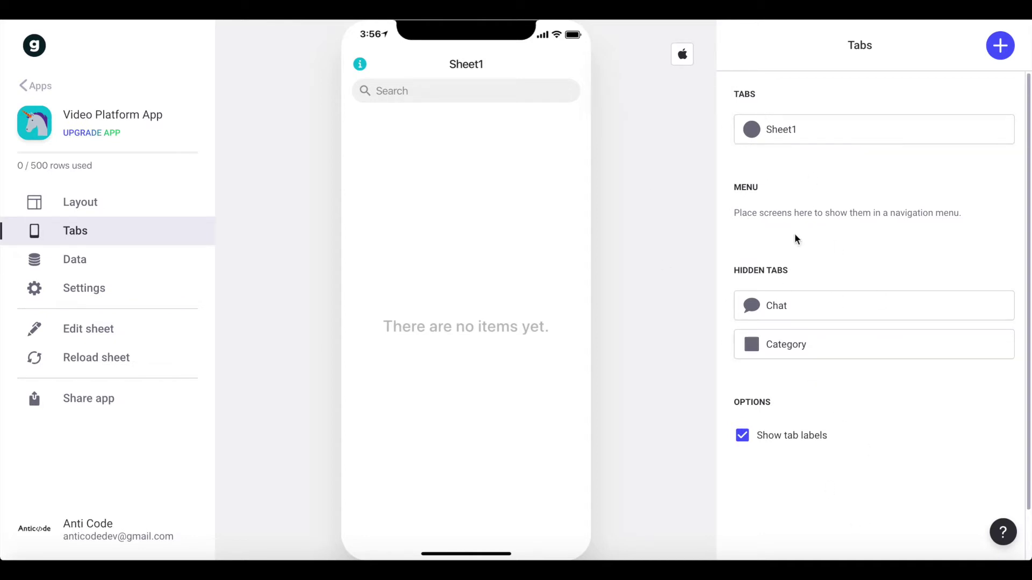
- Make Category a visible tab and rename Sheet1 to Videos with a camera icon
{"action": "left_click_drag", "start_coordinate": [726, 345], "coordinate": [737, 161]}
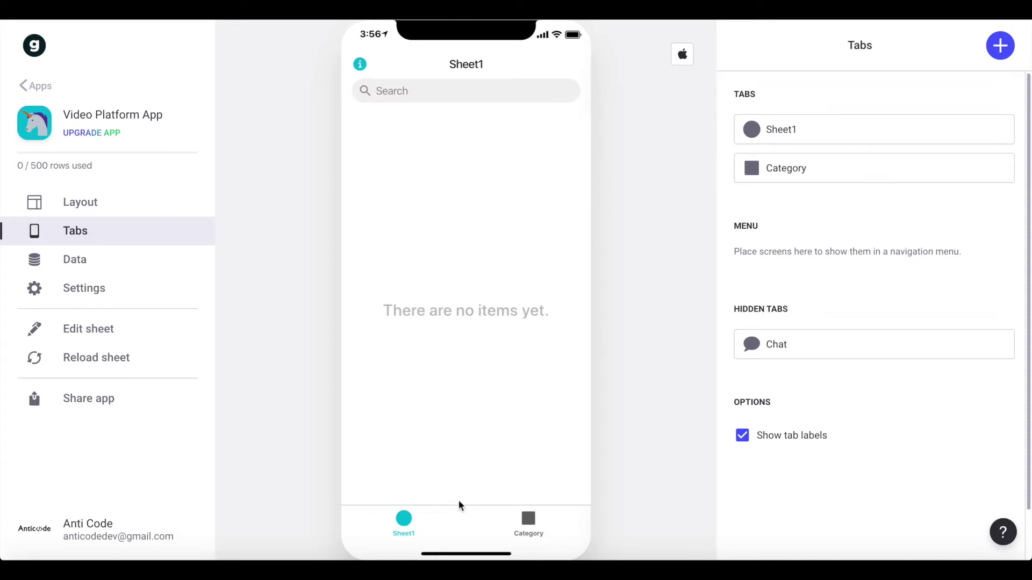
{"action": "left_click", "coordinate": [799, 129]}
{"action": "type", "text": "Videos"}
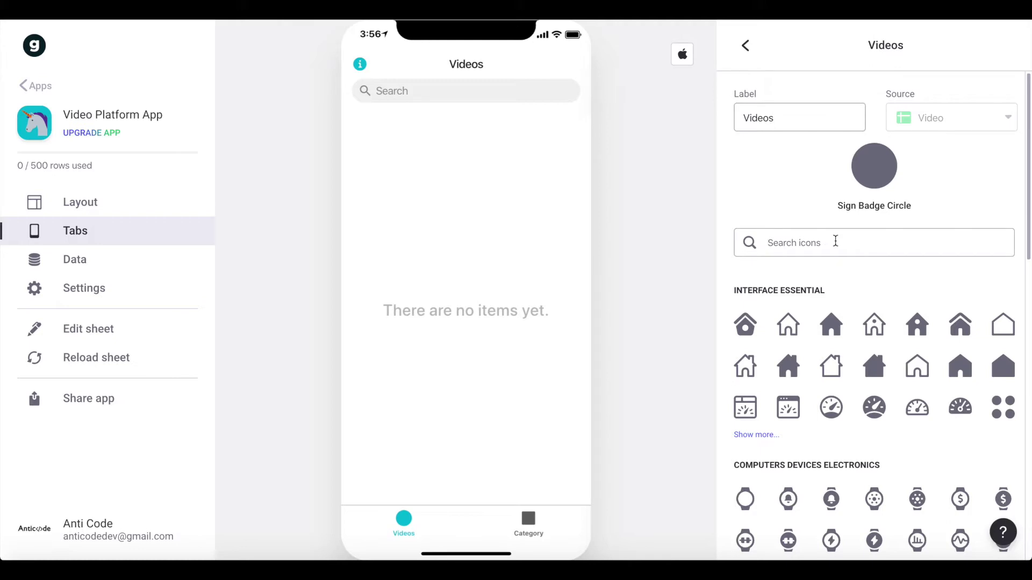
{"action": "type", "text": "vi"}
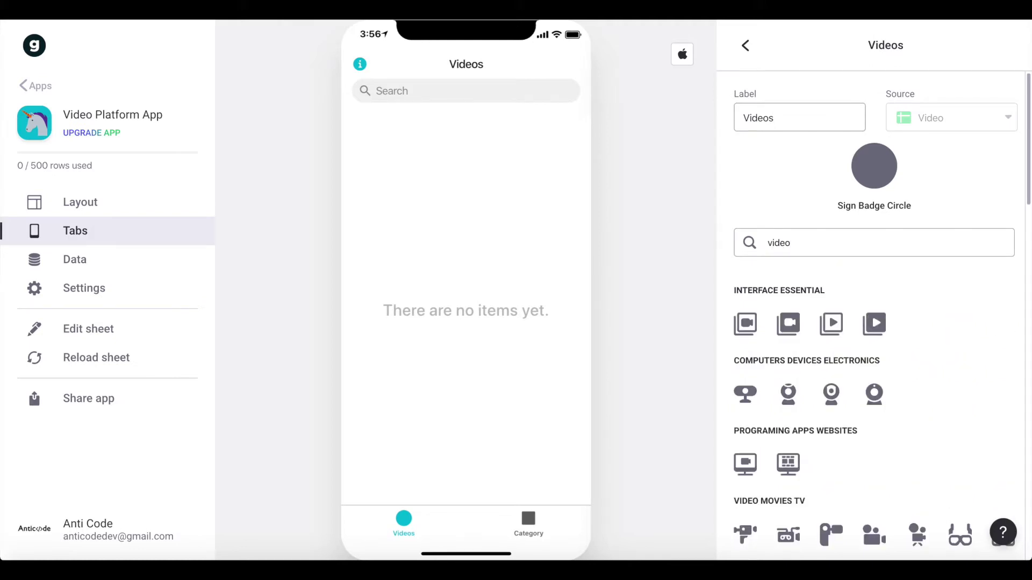
{"action": "scroll", "coordinate": [811, 295], "scroll_direction": "down", "scroll_amount": 1}
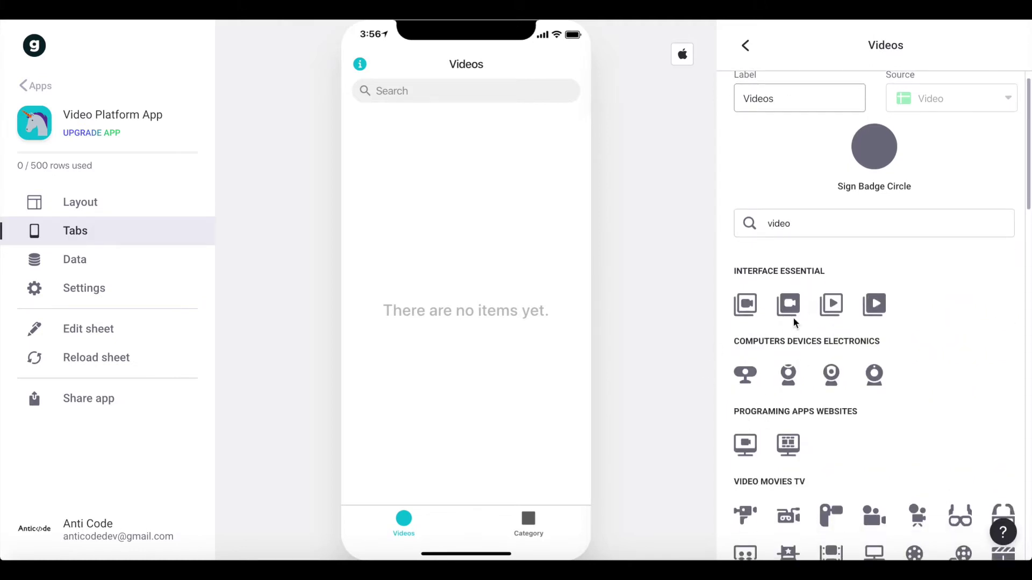
{"action": "left_click", "coordinate": [788, 305]}
{"action": "scroll", "coordinate": [816, 86], "scroll_direction": "up", "scroll_amount": 1}
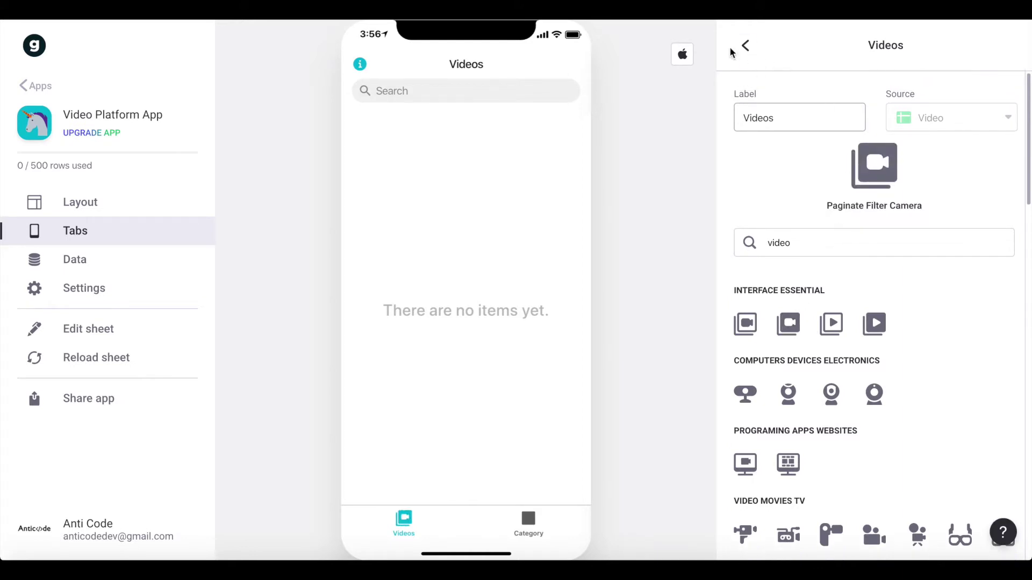
{"action": "left_click", "coordinate": [745, 46]}
{"action": "left_click", "coordinate": [795, 129]}
{"action": "left_click", "coordinate": [746, 46]}
- Rename the Category tab to Categories and give it a list icon
{"action": "left_click", "coordinate": [766, 166]}
{"action": "left_click", "coordinate": [811, 121]}
{"action": "key", "text": "BackSpace"}
{"action": "type", "text": "ies"}
{"action": "left_click", "coordinate": [848, 236]}
{"action": "type", "text": "categ"}
{"action": "key", "text": "BackSpace"}
{"action": "key", "text": "BackSpace"}
{"action": "key", "text": "BackSpace"}
{"action": "key", "text": "BackSpace"}
{"action": "key", "text": "BackSpace"}
{"action": "type", "text": "list"}
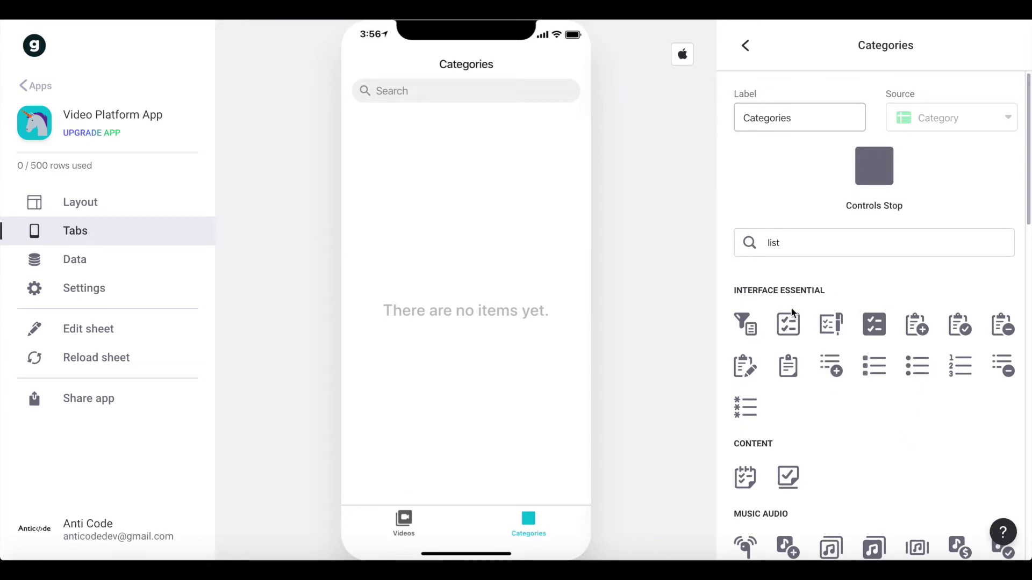
{"action": "scroll", "coordinate": [811, 386], "scroll_direction": "down", "scroll_amount": 3}
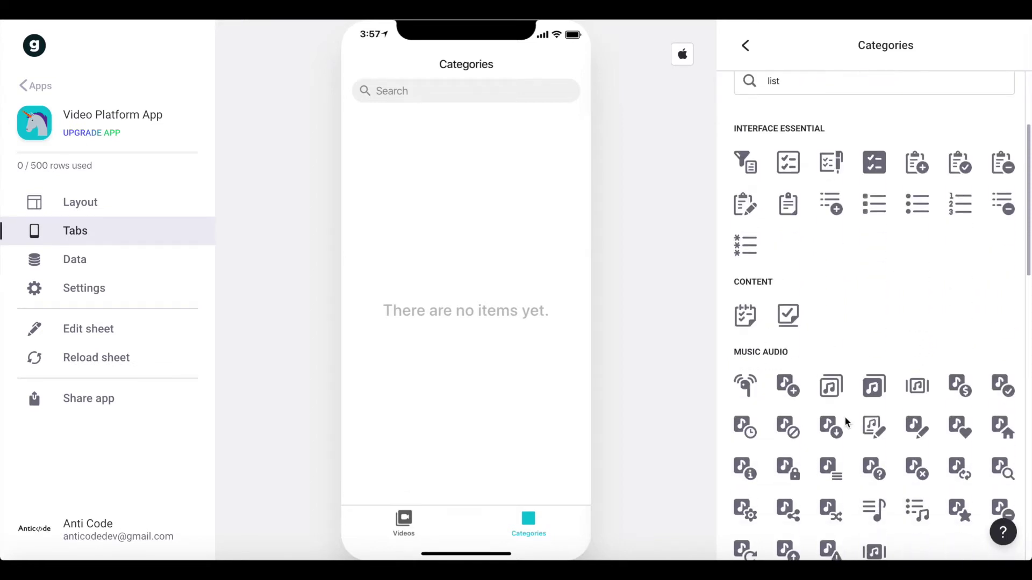
{"action": "left_click", "coordinate": [874, 193]}
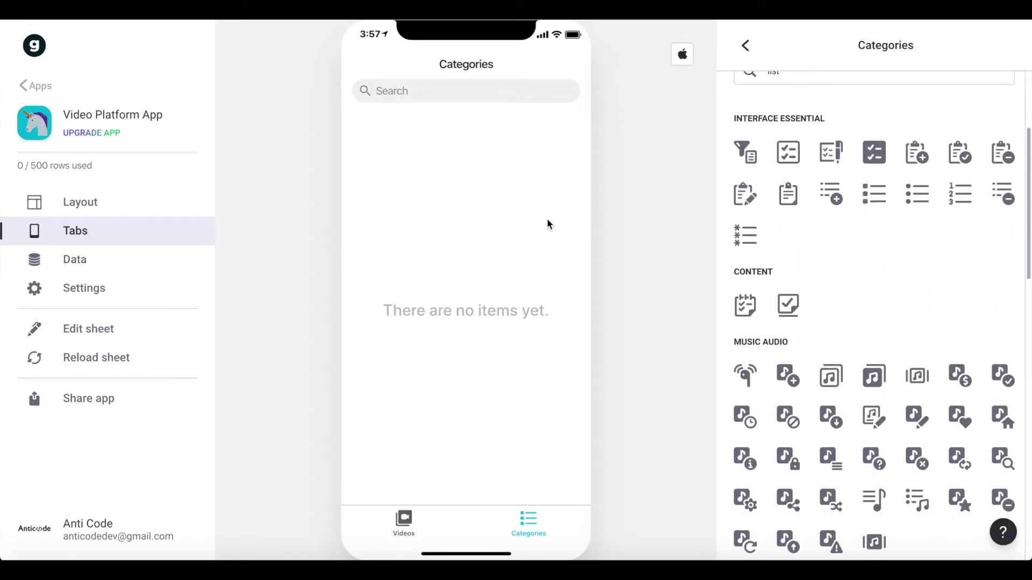
{"action": "left_click", "coordinate": [745, 48]}
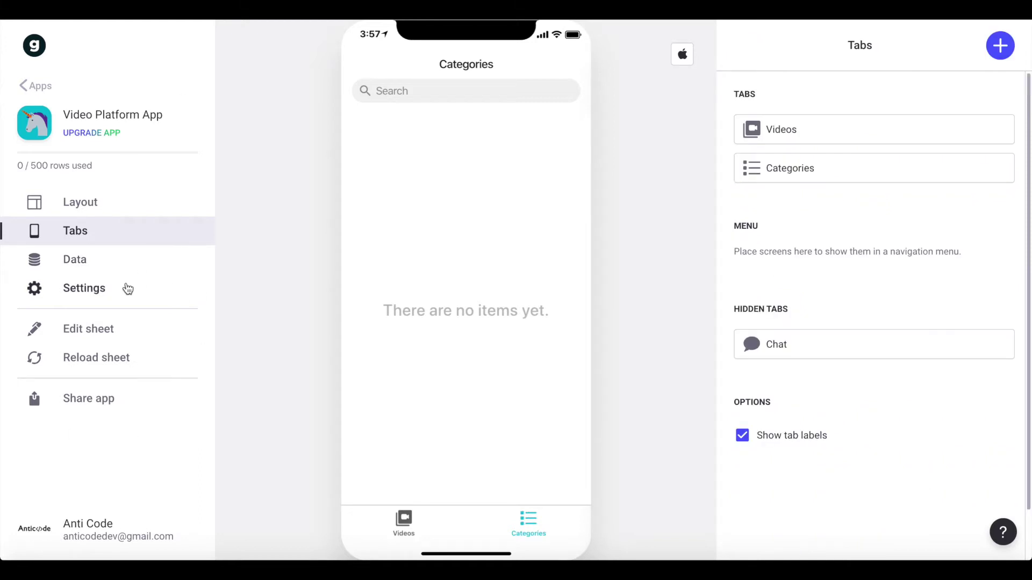
- Set the app's accent colour to red in Design, then show the Videos screen layout
{"action": "left_click", "coordinate": [81, 290]}
{"action": "scroll", "coordinate": [727, 280], "scroll_direction": "down", "scroll_amount": 1}
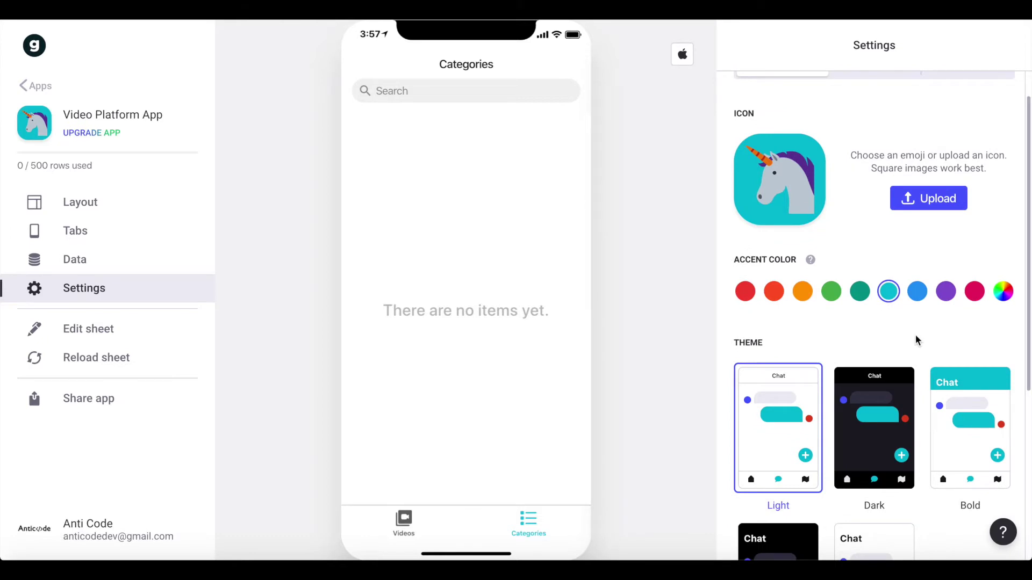
{"action": "scroll", "coordinate": [812, 309], "scroll_direction": "up", "scroll_amount": 1}
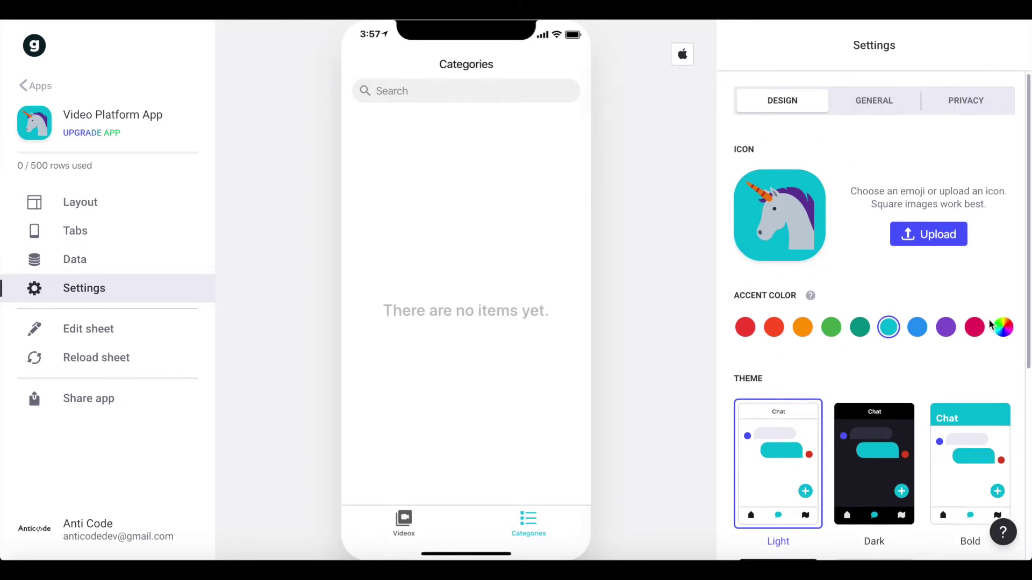
{"action": "left_click", "coordinate": [746, 328]}
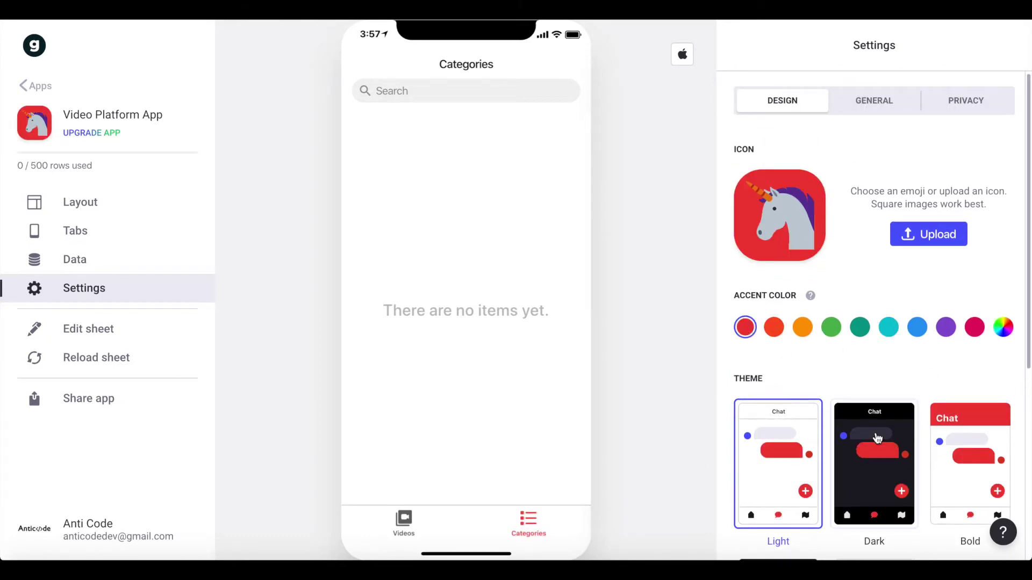
{"action": "scroll", "coordinate": [937, 405], "scroll_direction": "down", "scroll_amount": 8}
{"action": "scroll", "coordinate": [848, 454], "scroll_direction": "up", "scroll_amount": 8}
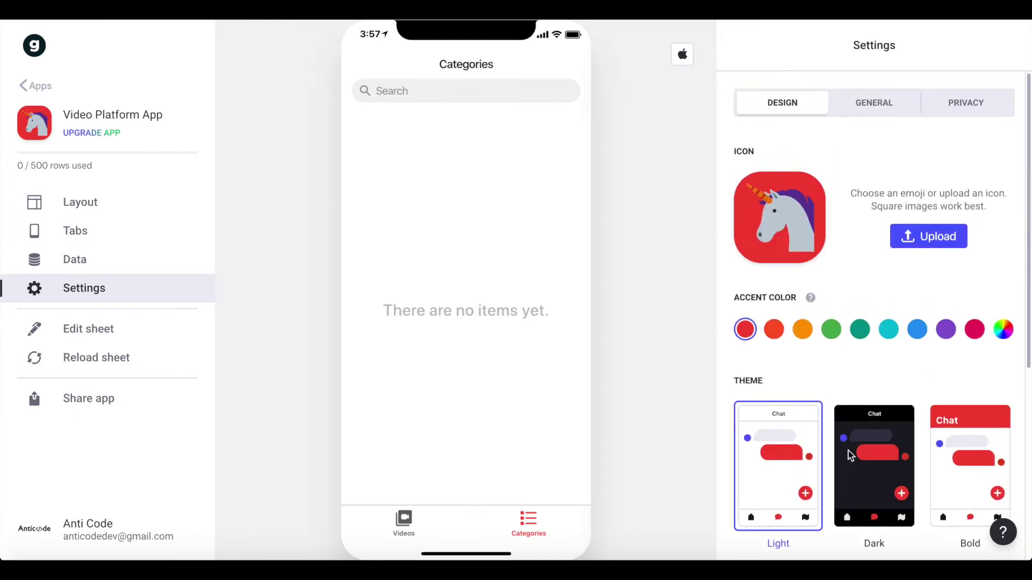
{"action": "left_click", "coordinate": [106, 210]}
{"action": "left_click", "coordinate": [403, 522]}
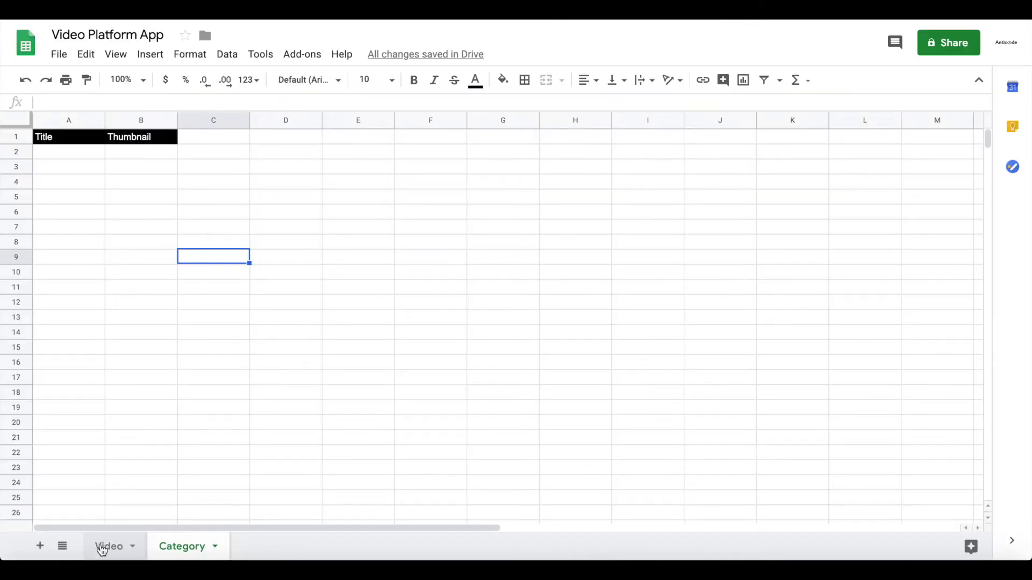
- Enter title 'Mountains Video' in A2 and a beautiful-mountains description in B2, autofitting column B
{"action": "left_click", "coordinate": [102, 548]}
{"action": "left_click", "coordinate": [52, 153]}
{"action": "double_click", "coordinate": [52, 153]}
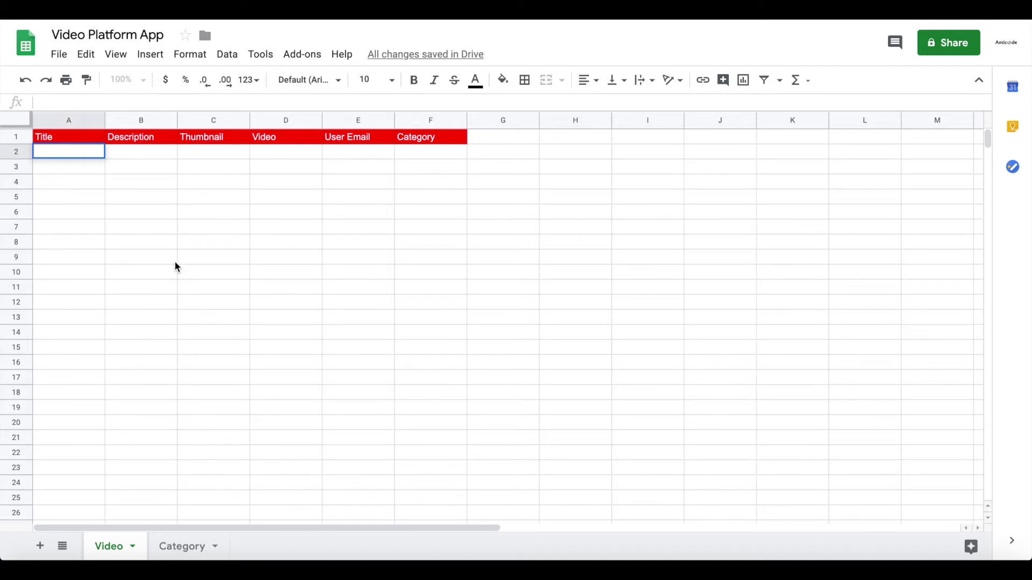
{"action": "type", "text": "Mountains Video"}
{"action": "key", "text": "Tab"}
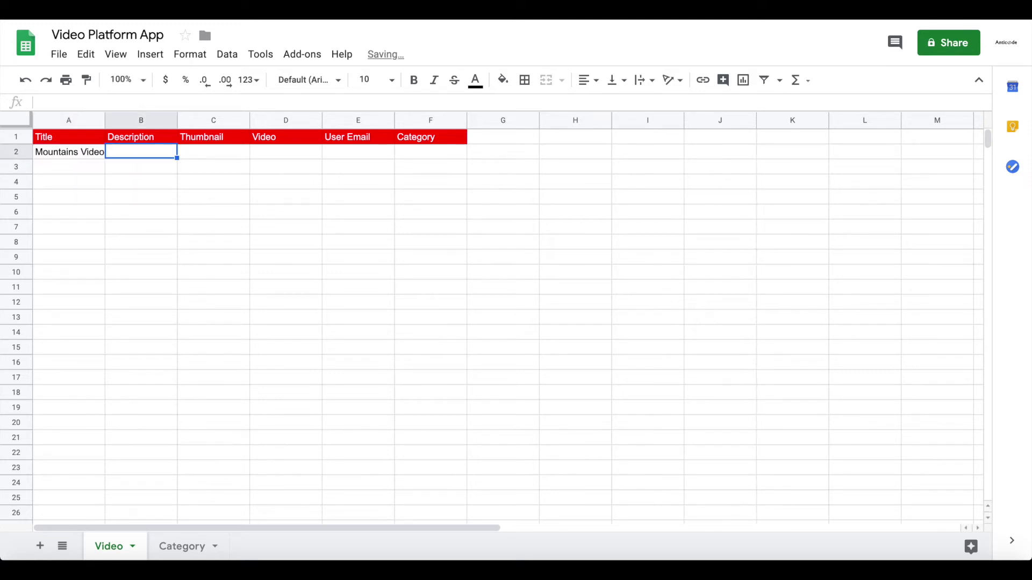
{"action": "type", "text": "A nicde"}
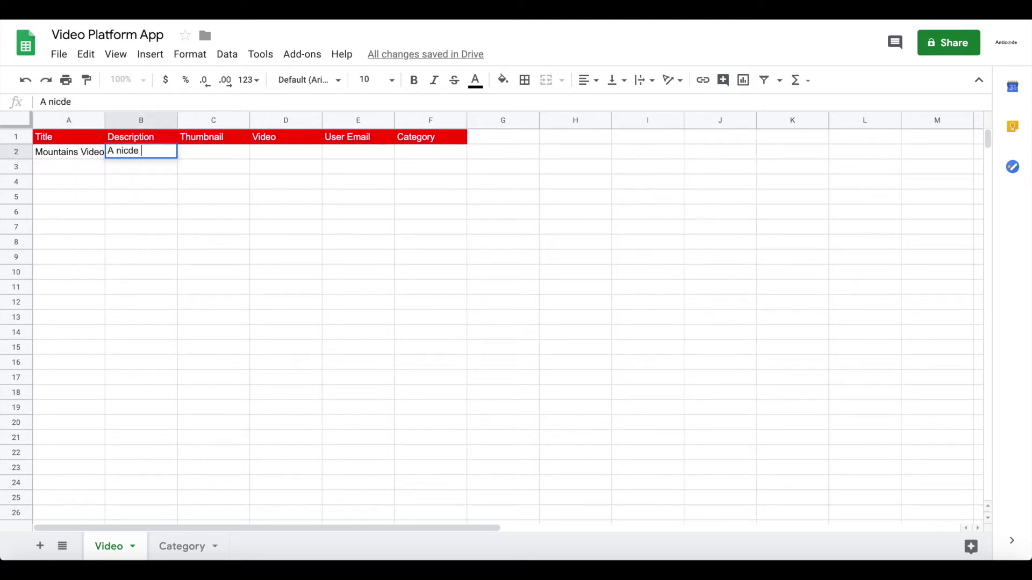
{"action": "key", "text": "BackSpace"}
{"action": "key", "text": "BackSpace"}
{"action": "key", "text": "BackSpace"}
{"action": "type", "text": "e video"}
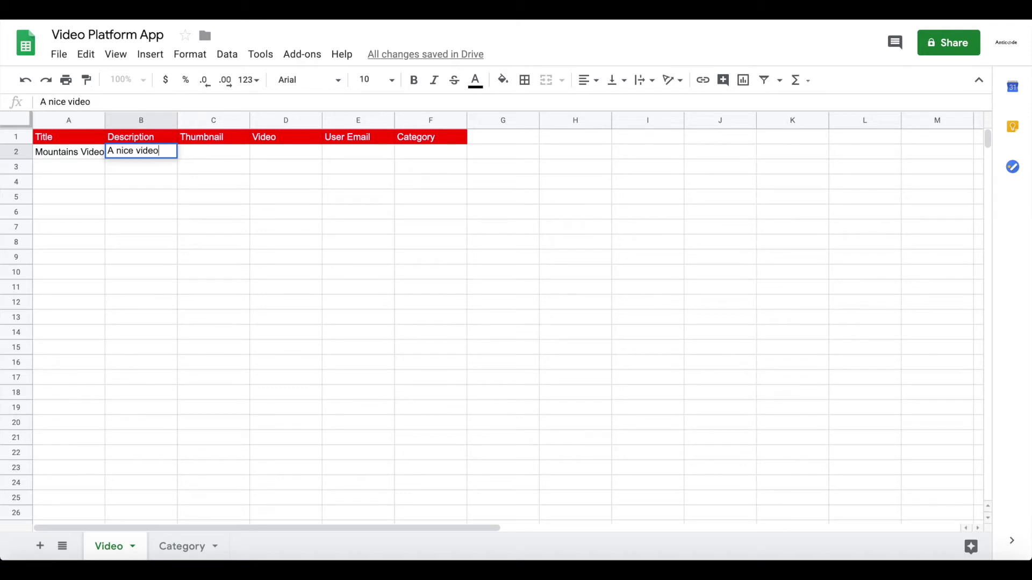
{"action": "type", "text": " of beat"}
{"action": "key", "text": "BackSpace"}
{"action": "type", "text": "ut"}
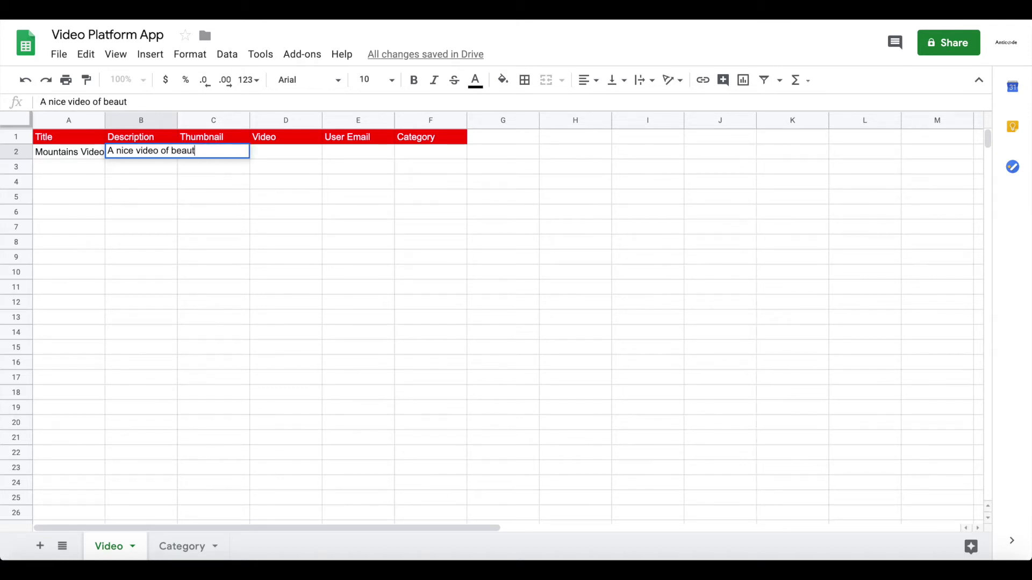
{"action": "type", "text": "iful mountains"}
{"action": "key", "text": "Return"}
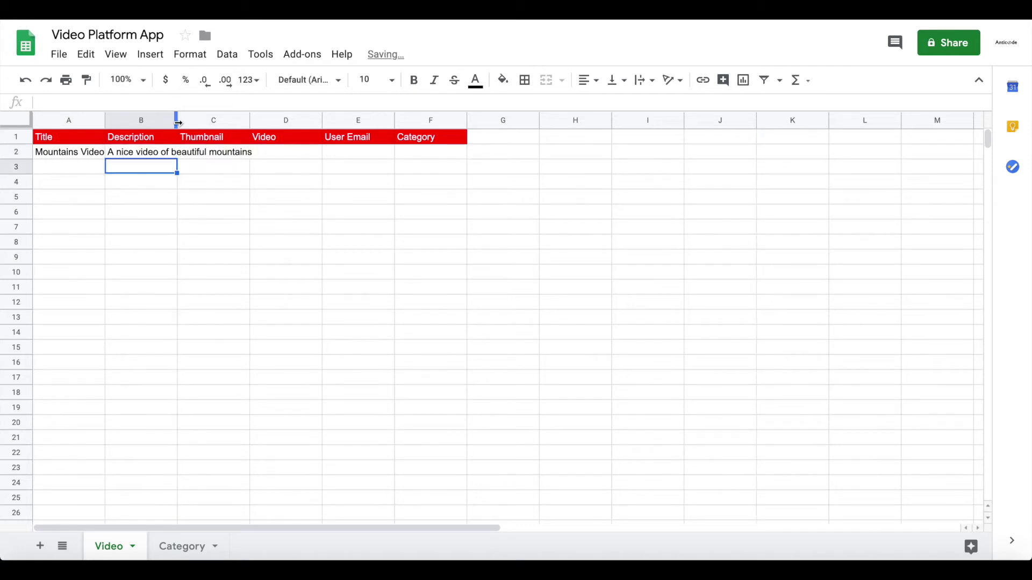
{"action": "double_click", "coordinate": [178, 120]}
- Enter the user's e-mail in E2 and category Nature in F2, widening column E
{"action": "left_click", "coordinate": [304, 156]}
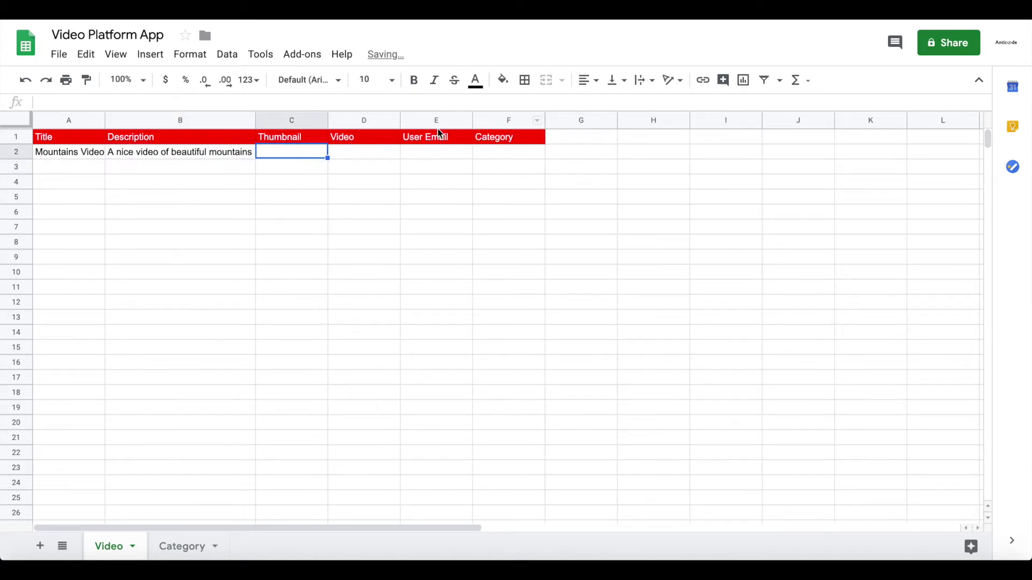
{"action": "left_click", "coordinate": [430, 151]}
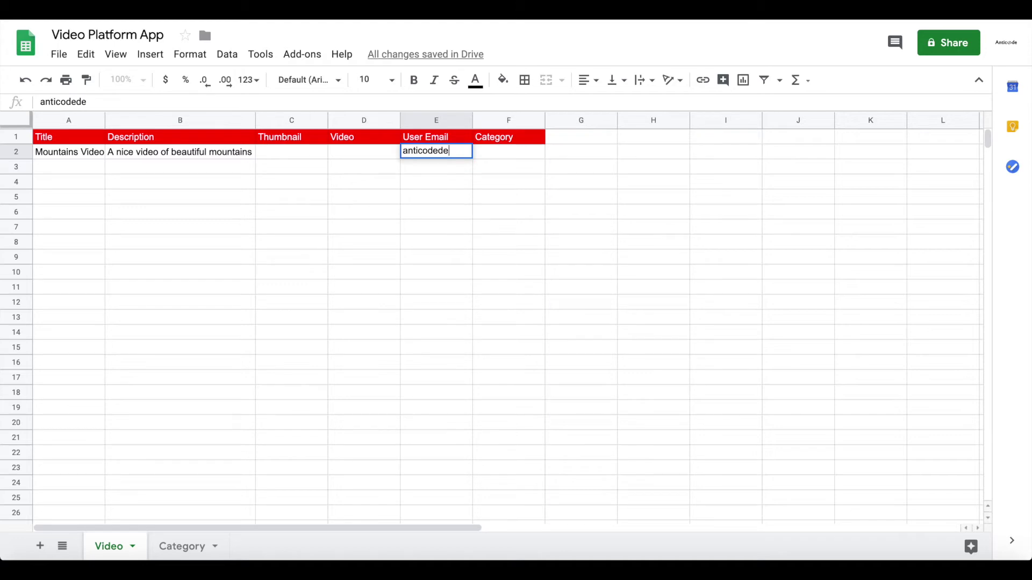
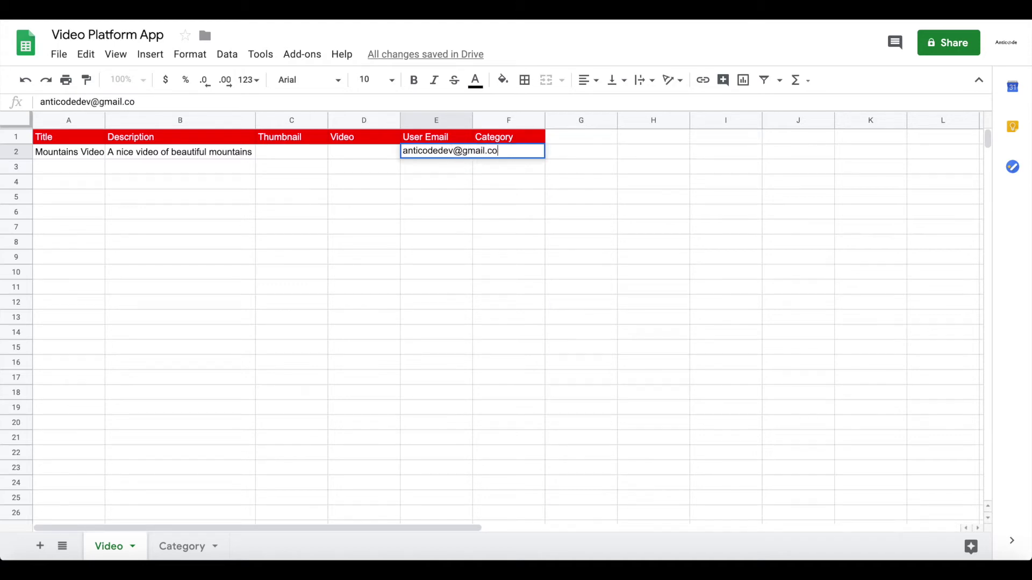
{"action": "left_click", "coordinate": [438, 212]}
{"action": "left_click_drag", "start_coordinate": [473, 122], "coordinate": [508, 123]}
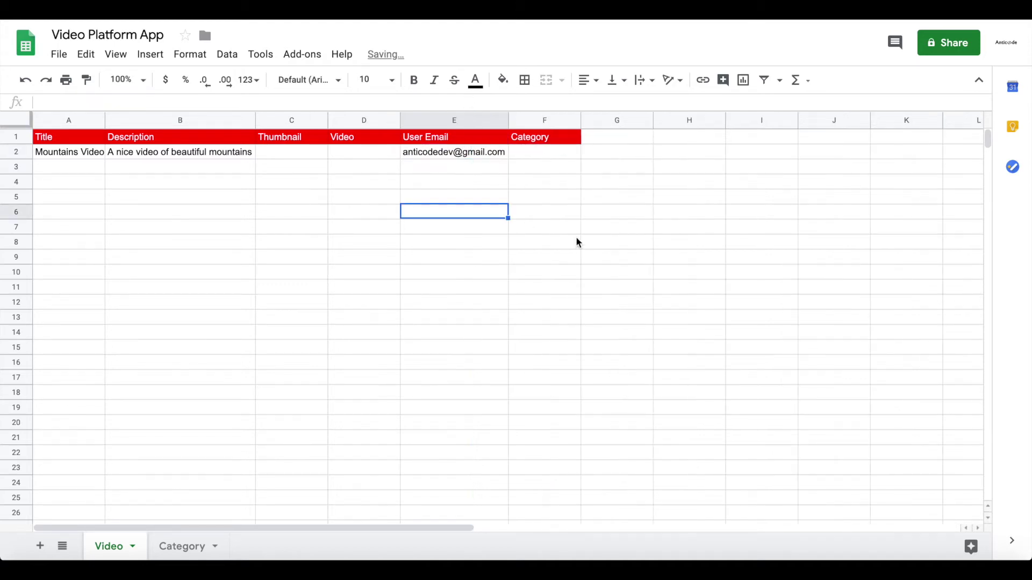
{"action": "left_click", "coordinate": [532, 153]}
{"action": "type", "text": "Nature"}
{"action": "key", "text": "Return"}
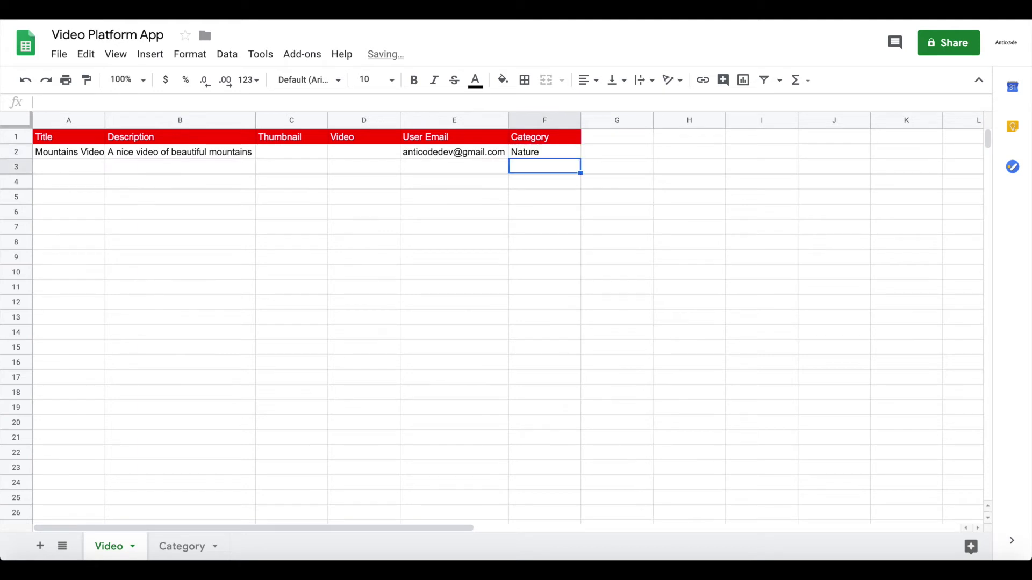
{"action": "left_click", "coordinate": [179, 546]}
- Enter Nature, Tech, Funny, Sports and Food in cells A2 to A6
{"action": "left_click", "coordinate": [85, 156]}
{"action": "type", "text": "Nature"}
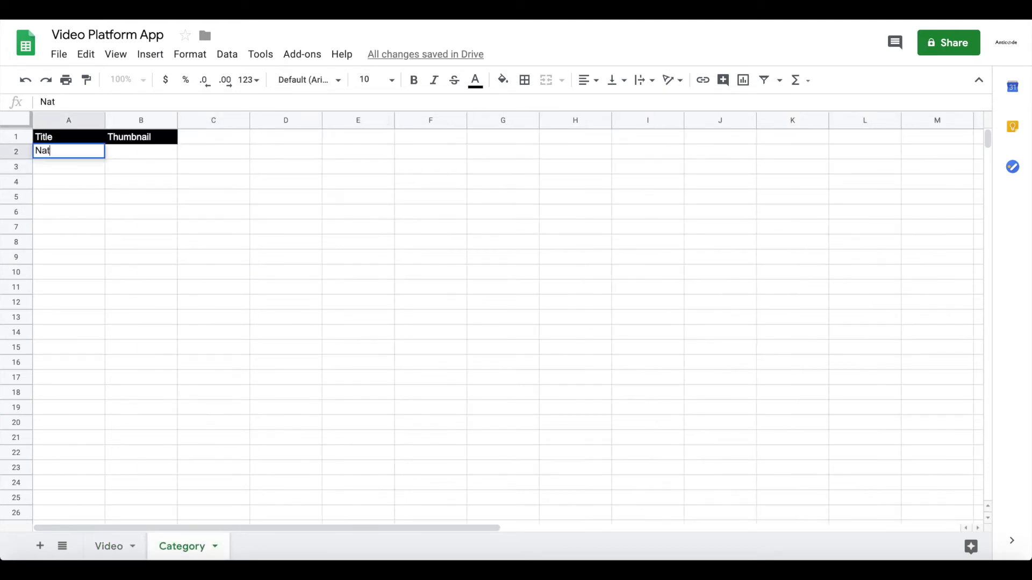
{"action": "key", "text": "Return"}
{"action": "type", "text": "Tech"}
{"action": "key", "text": "Return"}
{"action": "type", "text": "Funny"}
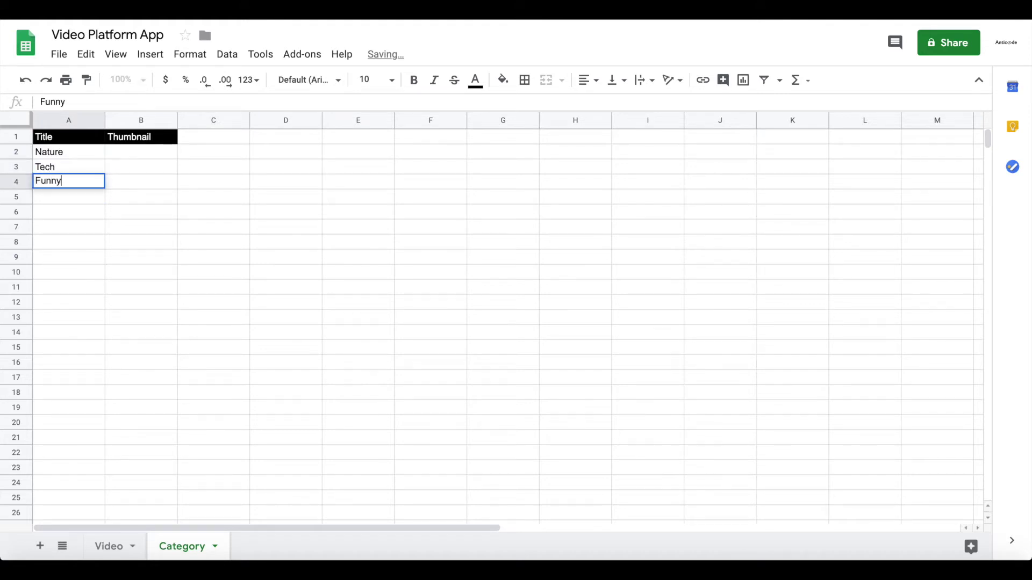
{"action": "key", "text": "Return"}
{"action": "type", "text": "Sports"}
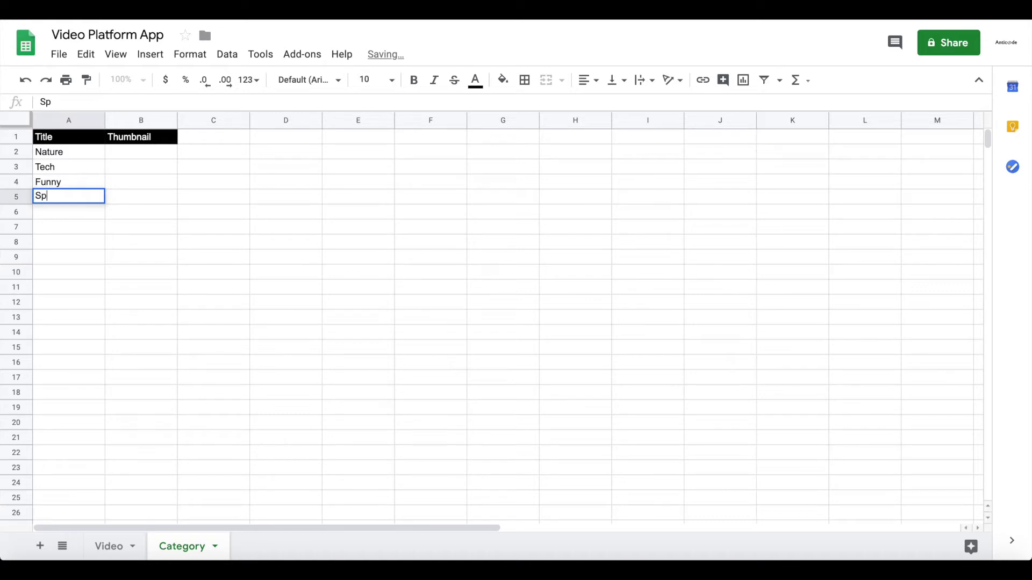
{"action": "key", "text": "Return"}
{"action": "type", "text": "Food"}
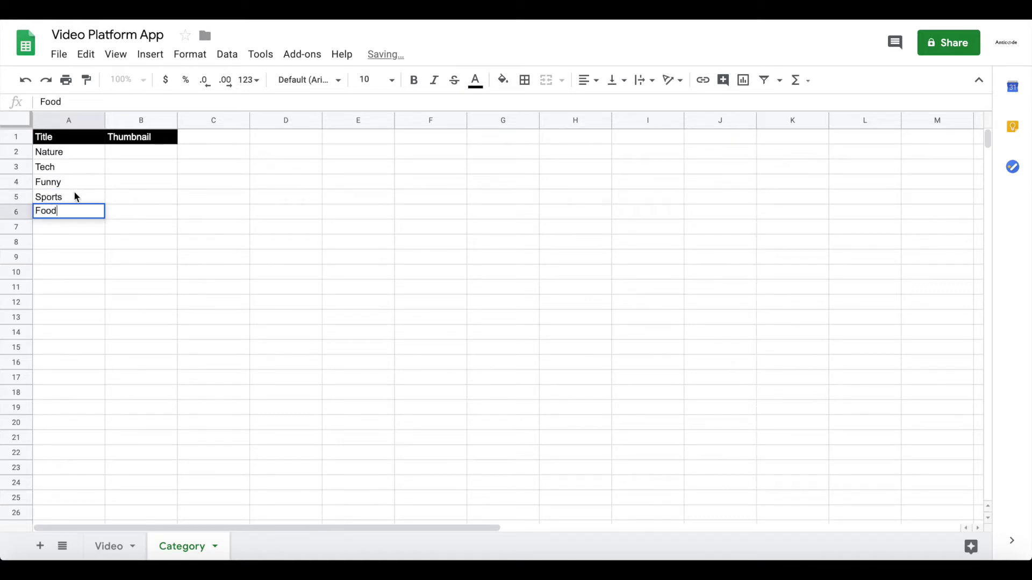
{"action": "left_click", "coordinate": [76, 197]}
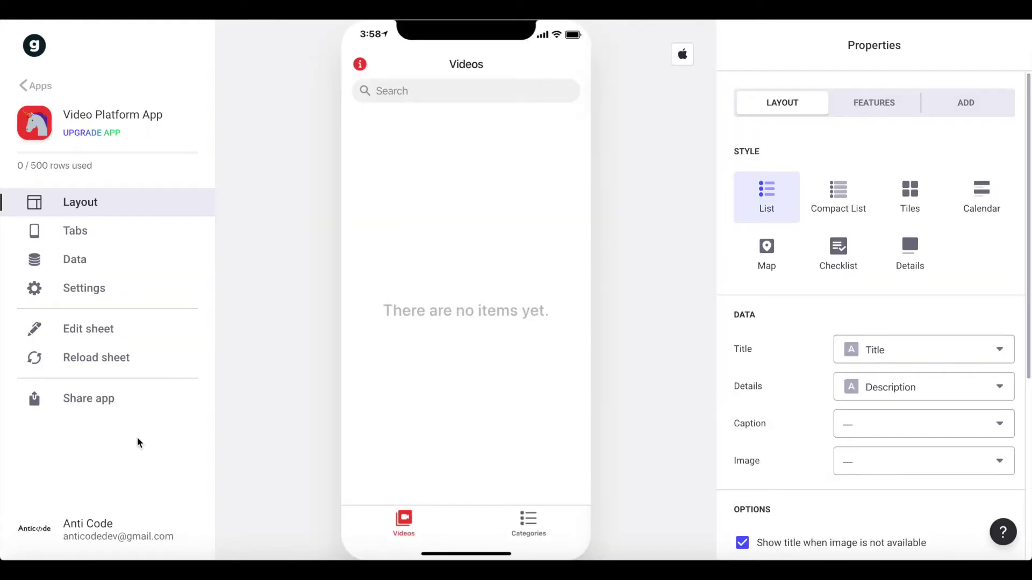
- Reload the sheet, check the Videos and Categories screens in the preview, and open Data
{"action": "left_click", "coordinate": [122, 372]}
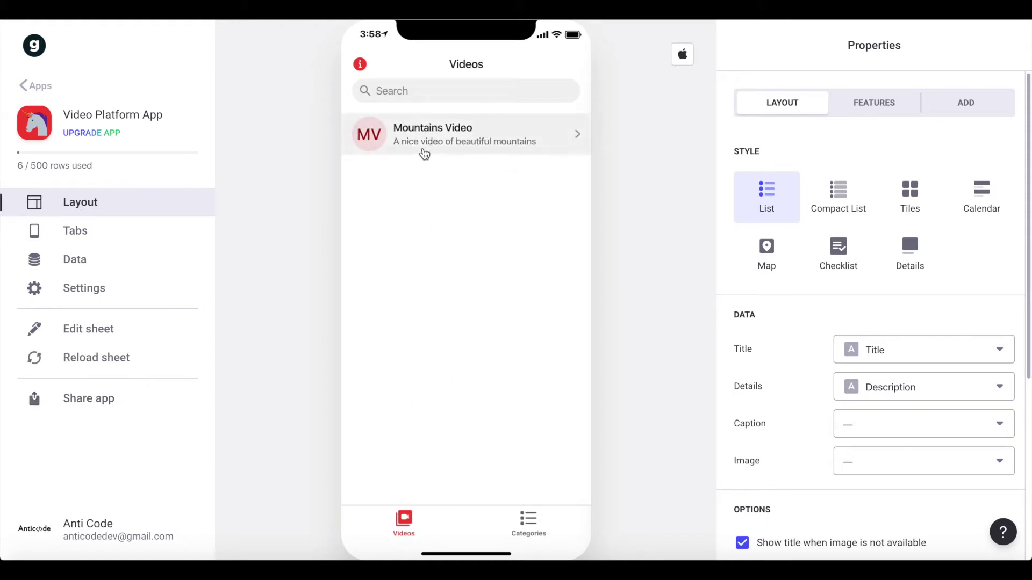
{"action": "left_click", "coordinate": [516, 511]}
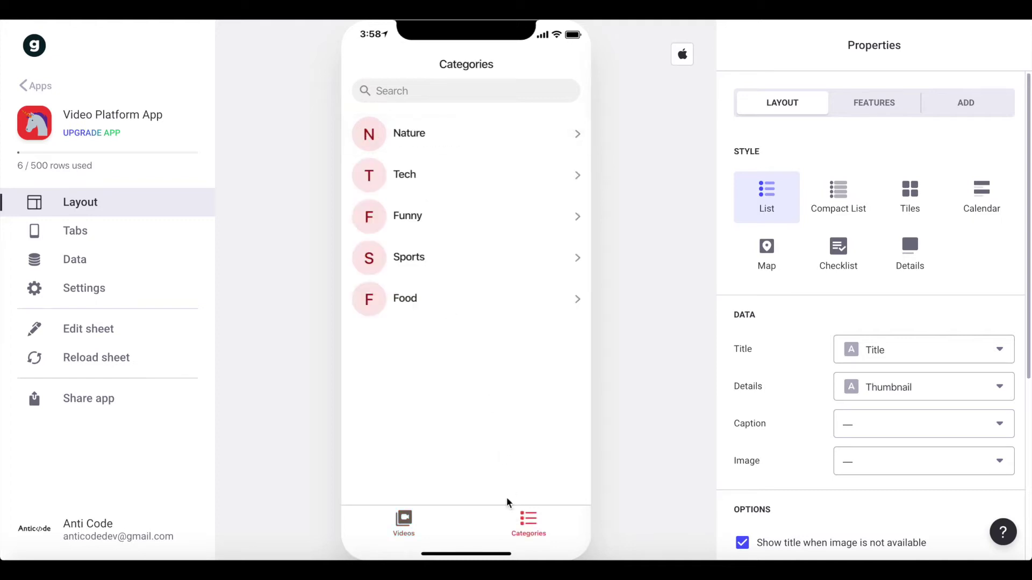
{"action": "left_click", "coordinate": [410, 520]}
{"action": "left_click", "coordinate": [529, 522]}
{"action": "left_click", "coordinate": [400, 517]}
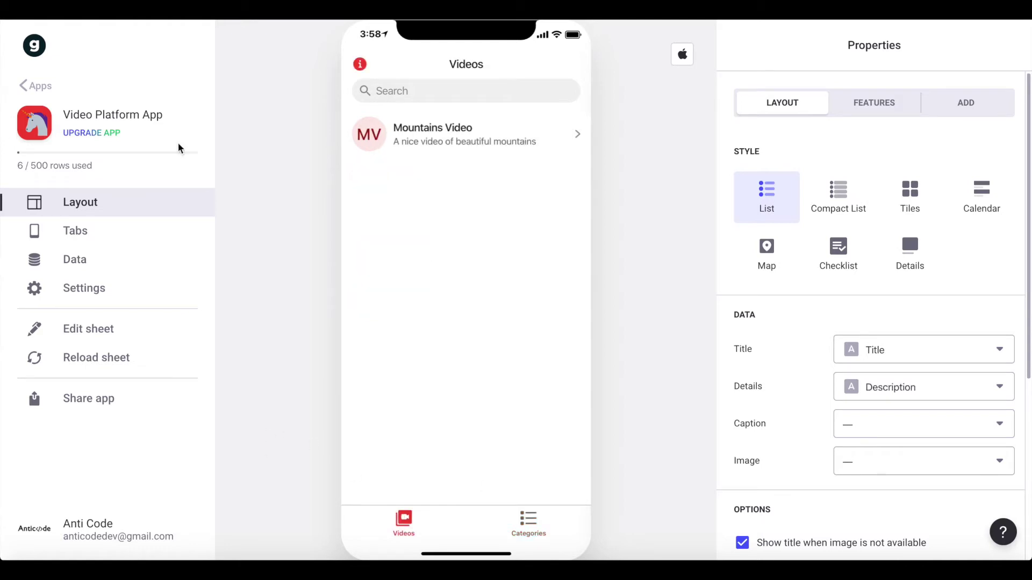
{"action": "left_click", "coordinate": [76, 261]}
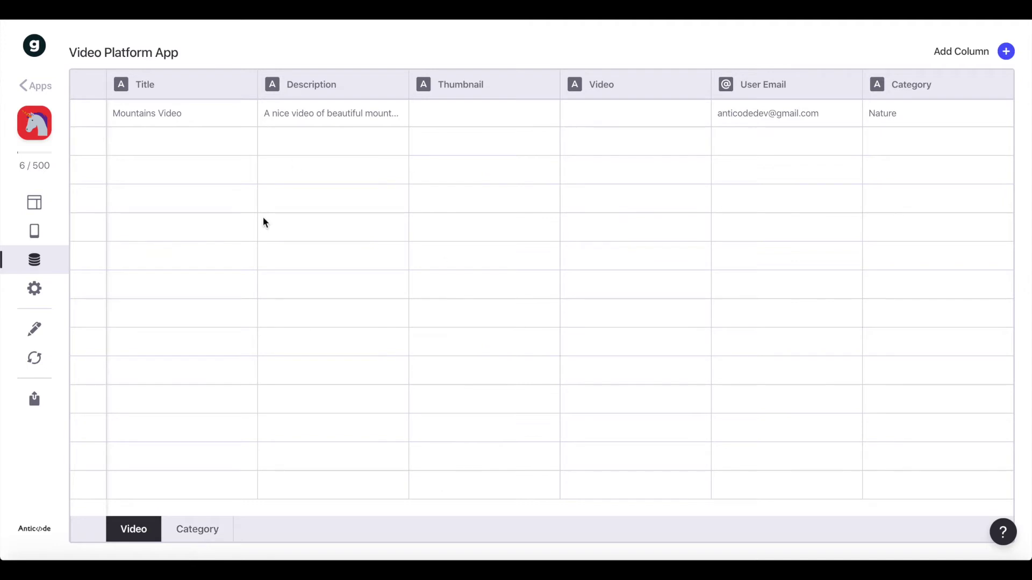
{"action": "left_click", "coordinate": [937, 111]}
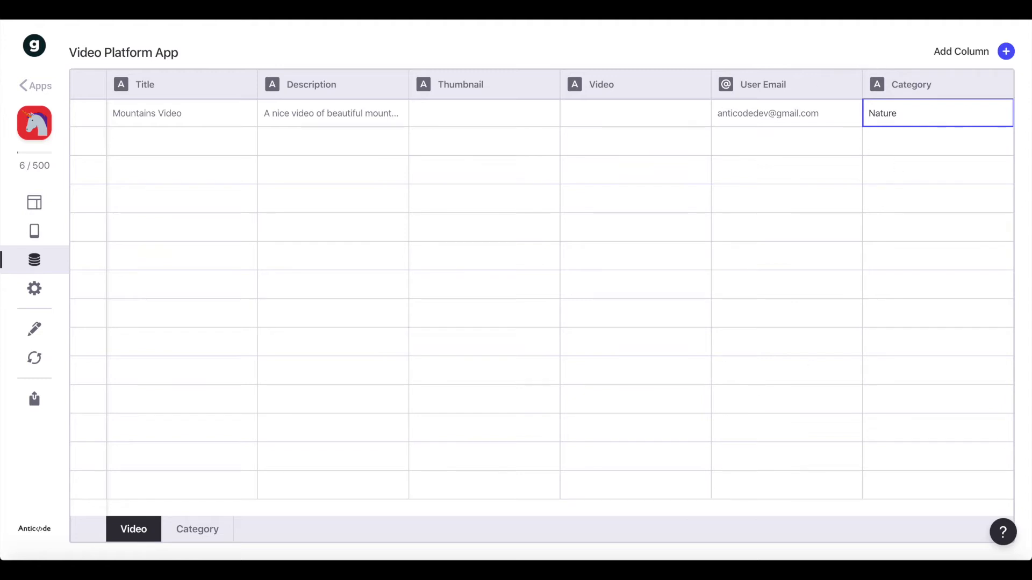
- Add a Relation column 'is in category:' matching Category to the Category sheet's Title
{"action": "left_click", "coordinate": [948, 53]}
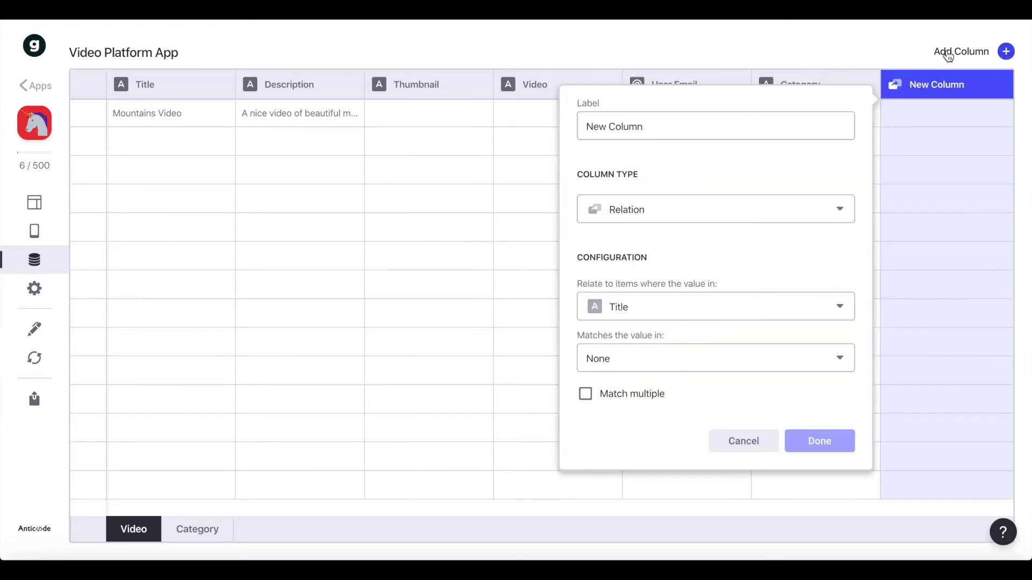
{"action": "left_click", "coordinate": [686, 127]}
{"action": "type", "text": "is in"}
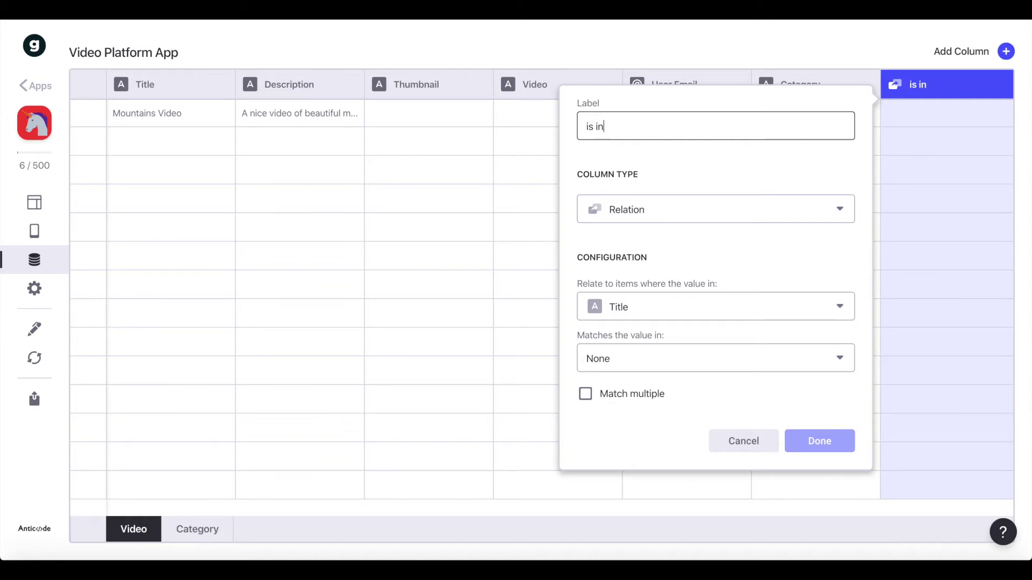
{"action": "type", "text": " category:"}
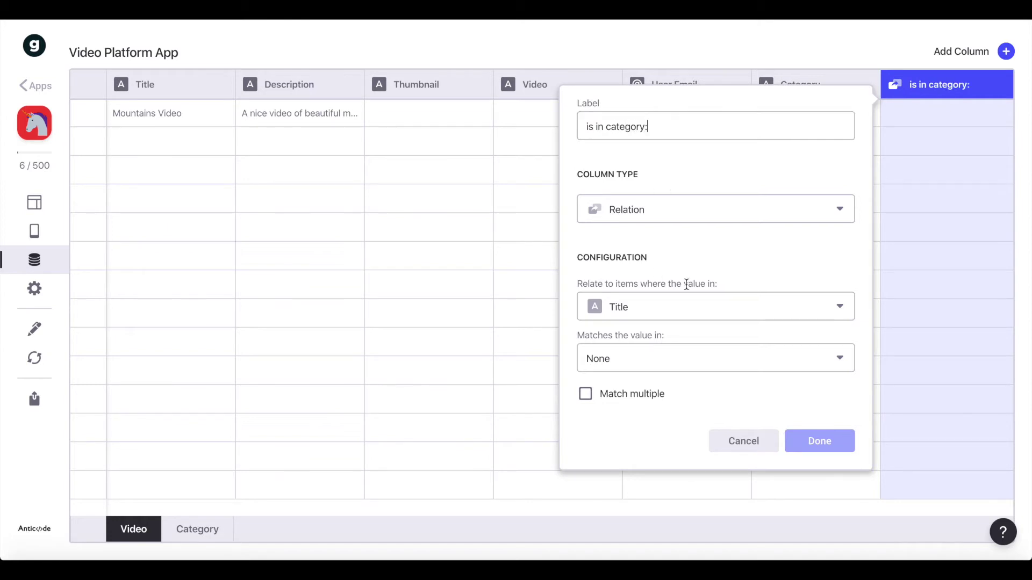
{"action": "left_click", "coordinate": [663, 221]}
{"action": "left_click", "coordinate": [632, 250]}
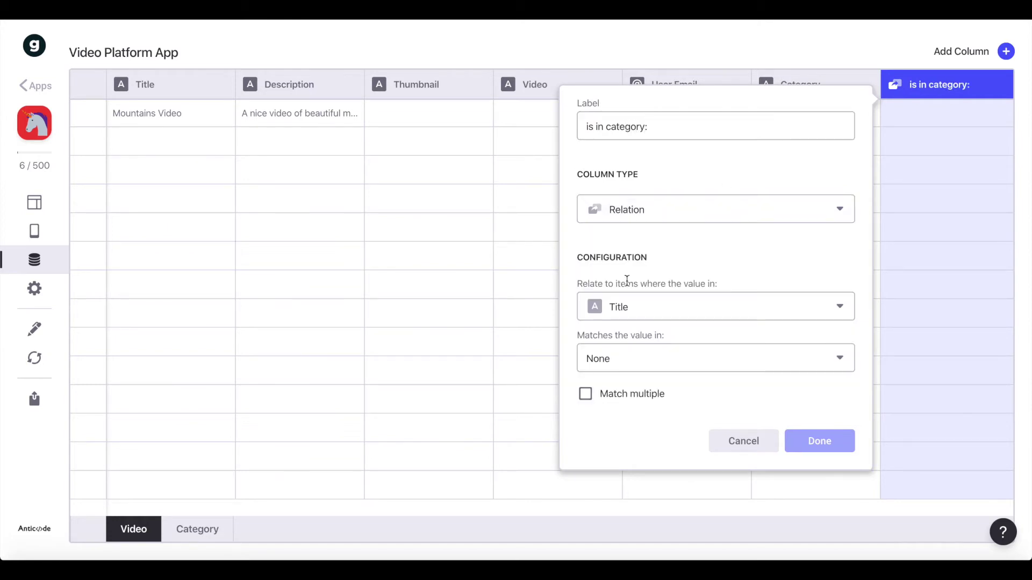
{"action": "left_click", "coordinate": [698, 307]}
{"action": "left_click", "coordinate": [689, 498]}
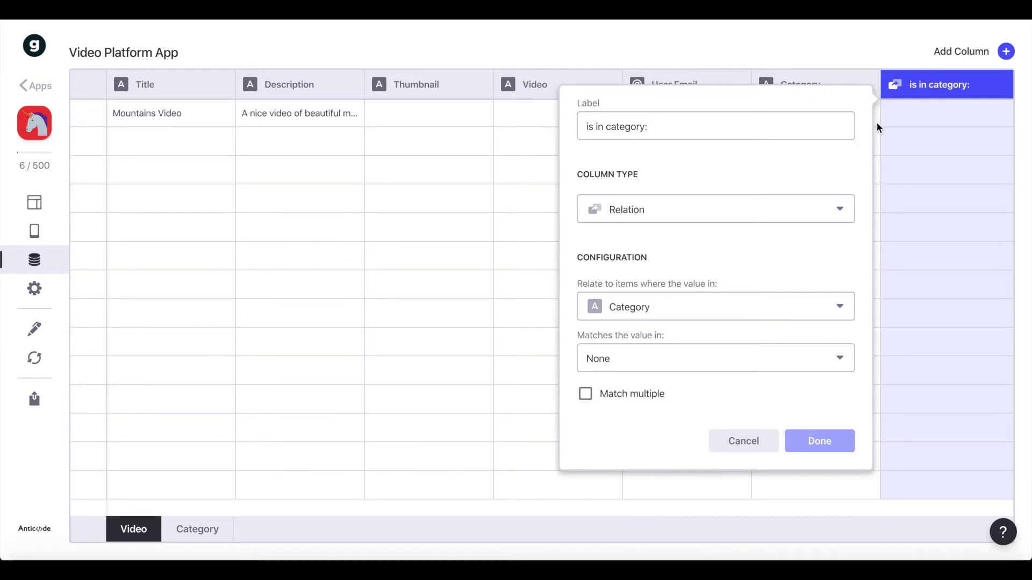
{"action": "left_click", "coordinate": [620, 357]}
{"action": "mouse_move", "coordinate": [656, 428]}
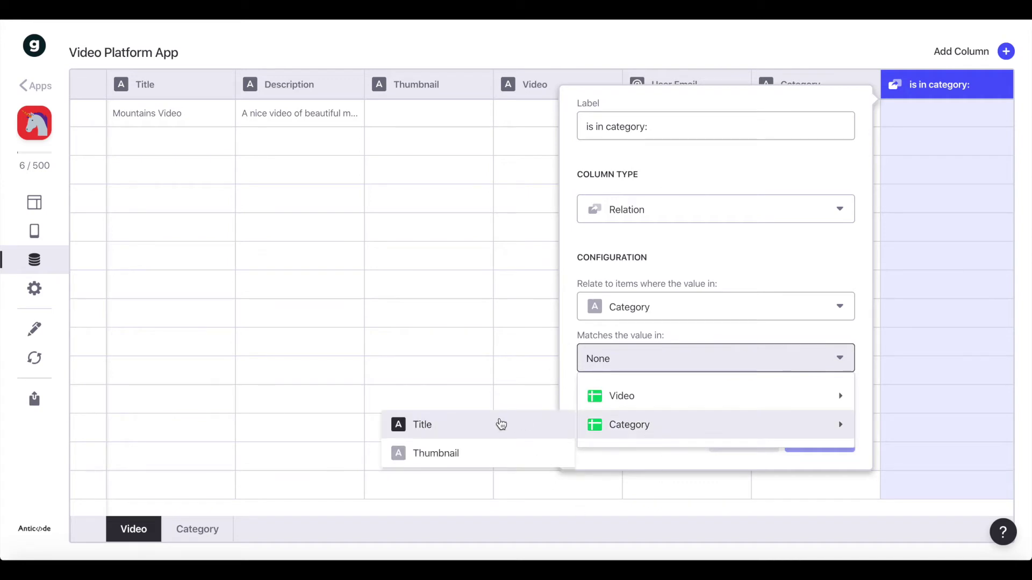
{"action": "left_click", "coordinate": [500, 423]}
{"action": "left_click", "coordinate": [847, 440]}
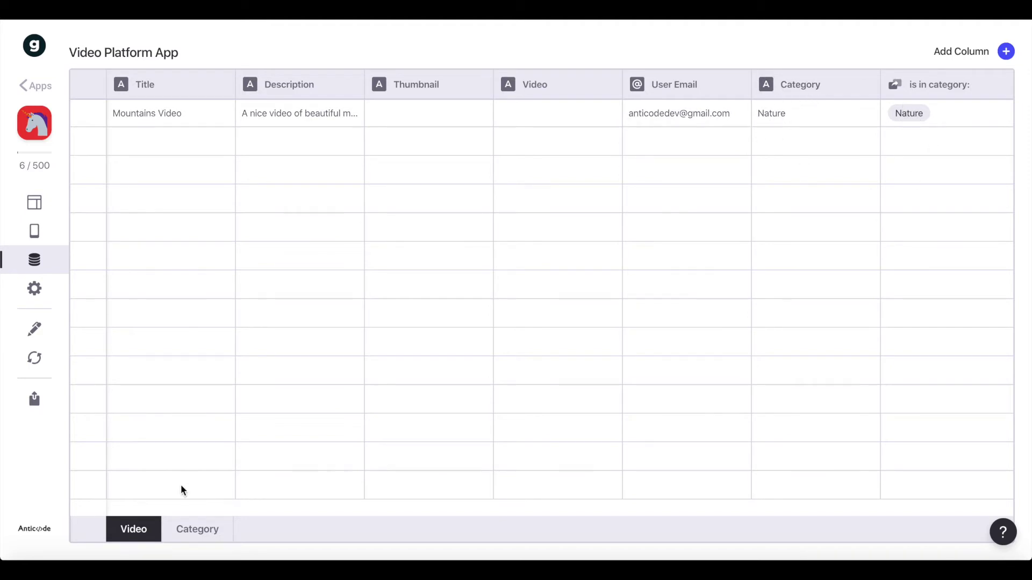
{"action": "left_click", "coordinate": [192, 533]}
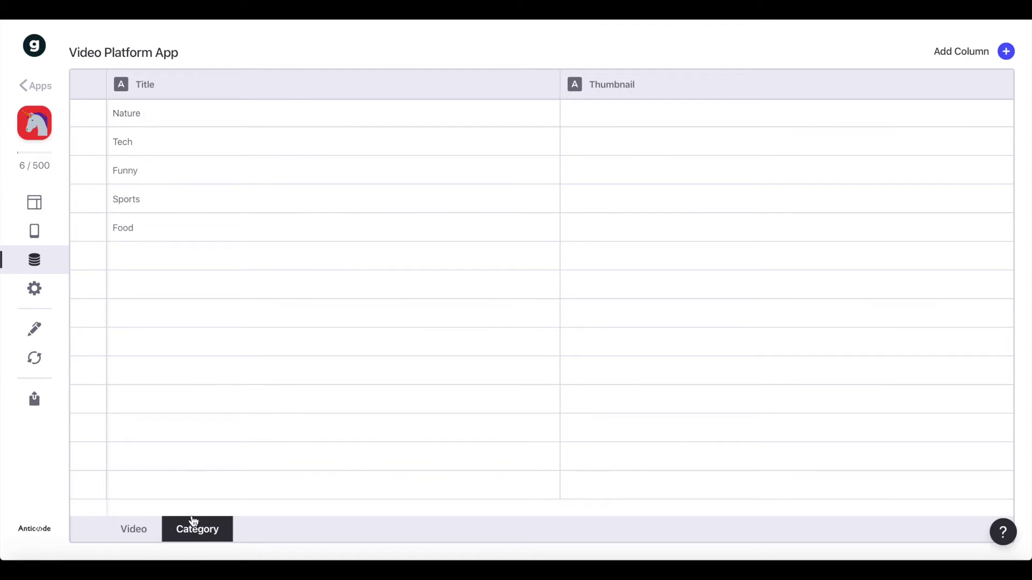
- Add a new column to the Category table labelled 'contains videos:'
{"action": "left_click", "coordinate": [951, 51]}
{"action": "left_click", "coordinate": [545, 129]}
{"action": "key", "text": "ctrl+a"}
{"action": "key", "text": "BackSpace"}
{"action": "type", "text": "contains videos:"}
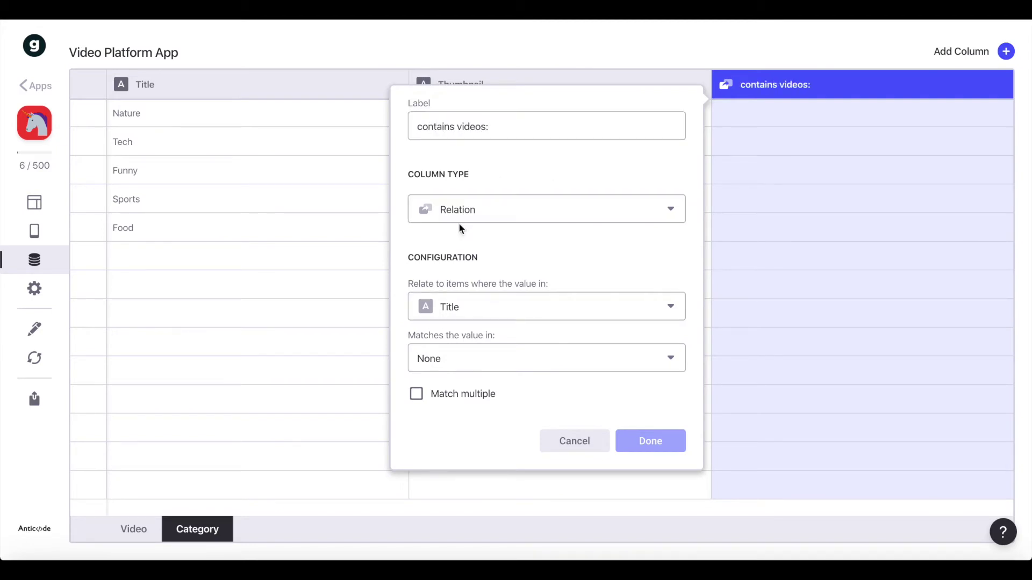
- Make it a relation matching Title to the Video sheet's Category, allowing multiple matches
{"action": "left_click", "coordinate": [452, 307]}
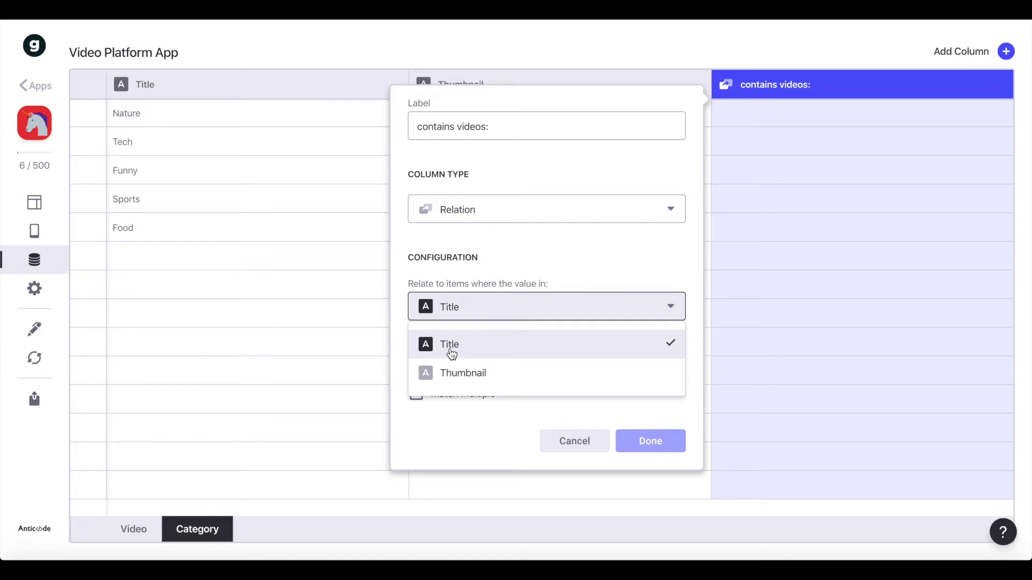
{"action": "left_click", "coordinate": [450, 350]}
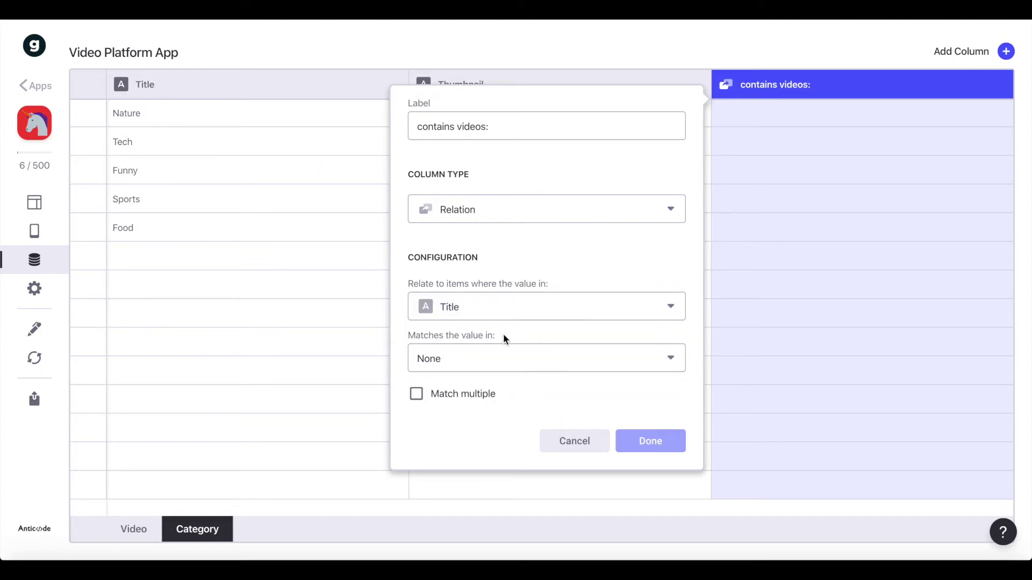
{"action": "left_click", "coordinate": [495, 352]}
{"action": "mouse_move", "coordinate": [473, 398]}
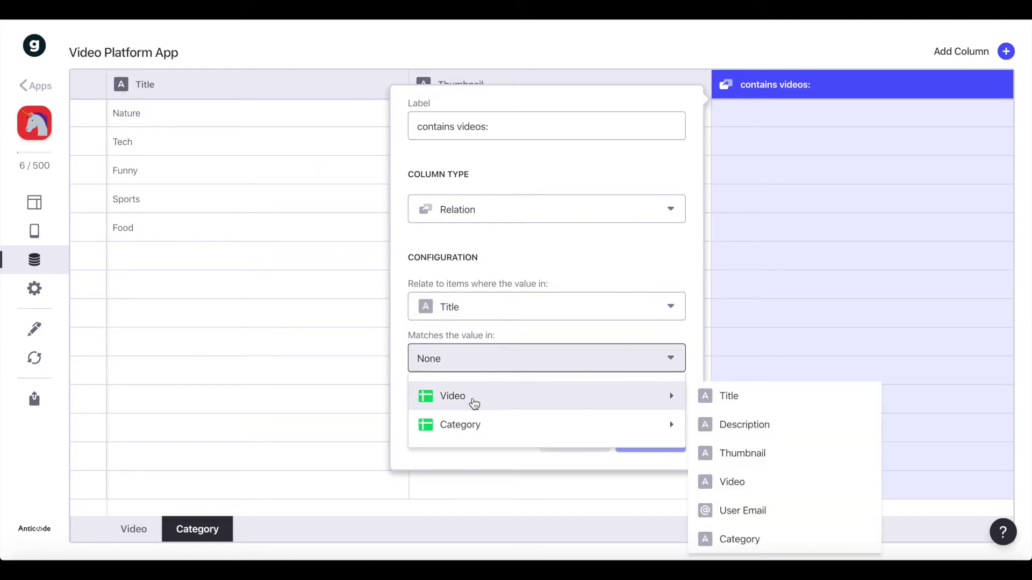
{"action": "left_click", "coordinate": [753, 550]}
{"action": "left_click", "coordinate": [460, 406]}
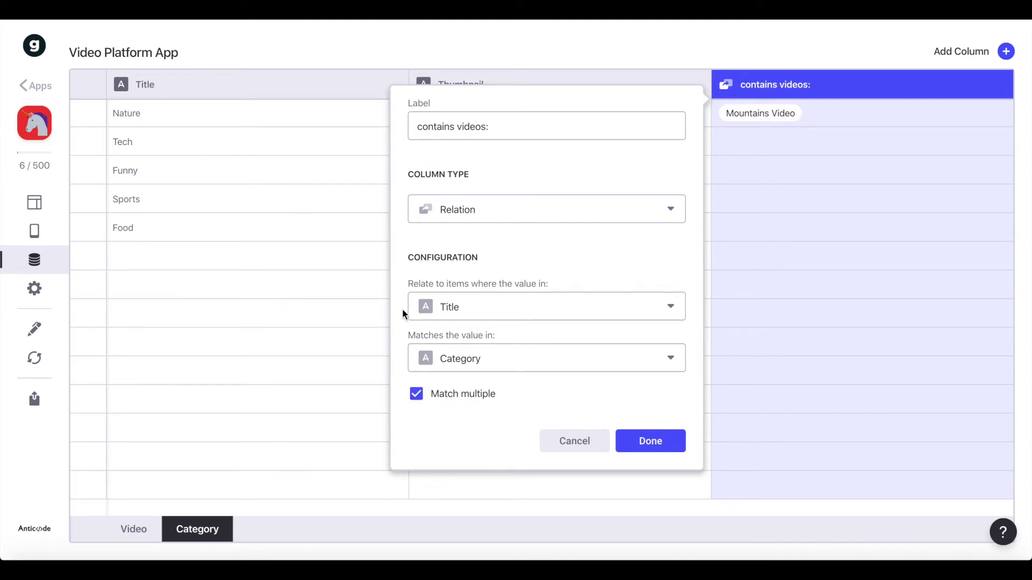
{"action": "left_click", "coordinate": [684, 451]}
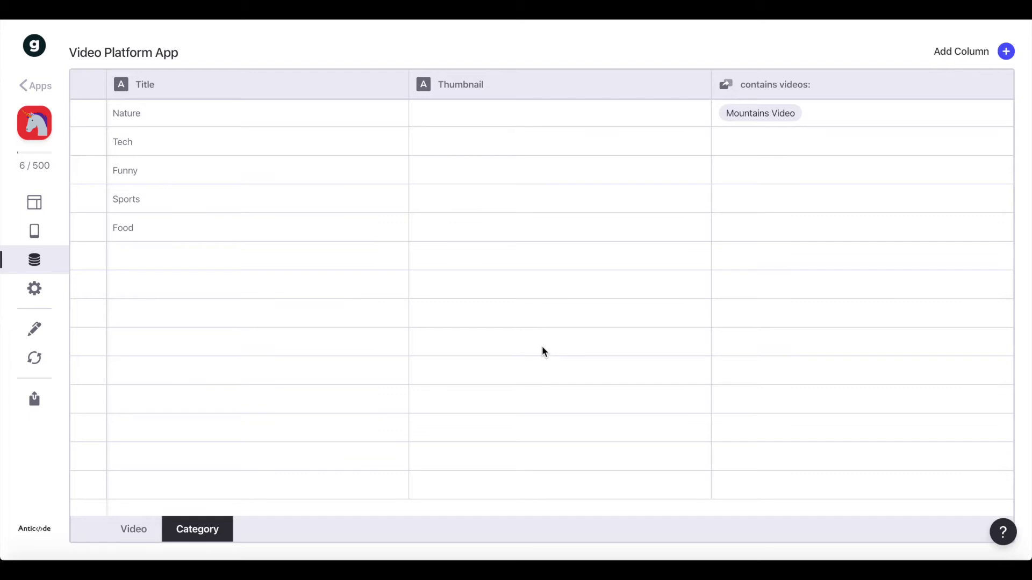
{"action": "left_click", "coordinate": [36, 207]}
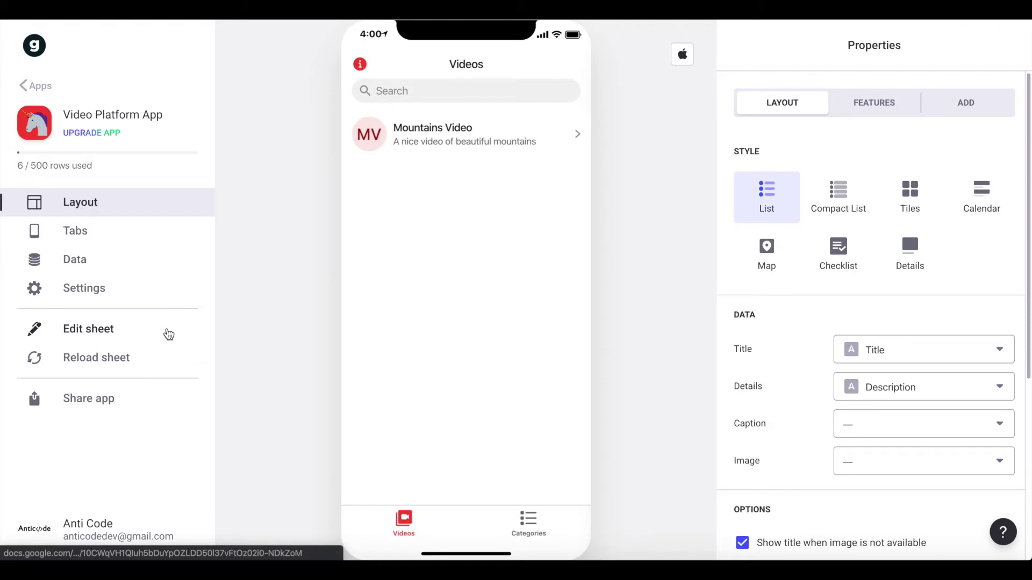
- Add a Home tab with a house icon and drag it to the top of the tab list
{"action": "left_click", "coordinate": [85, 235]}
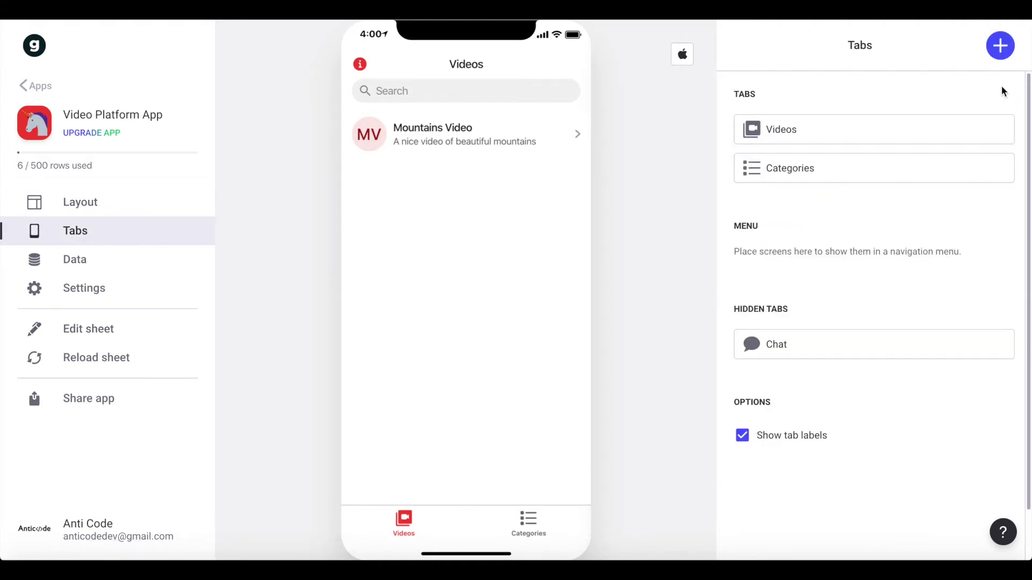
{"action": "left_click", "coordinate": [1000, 45]}
{"action": "double_click", "coordinate": [811, 118]}
{"action": "key", "text": "ctrl+a"}
{"action": "type", "text": "Home"}
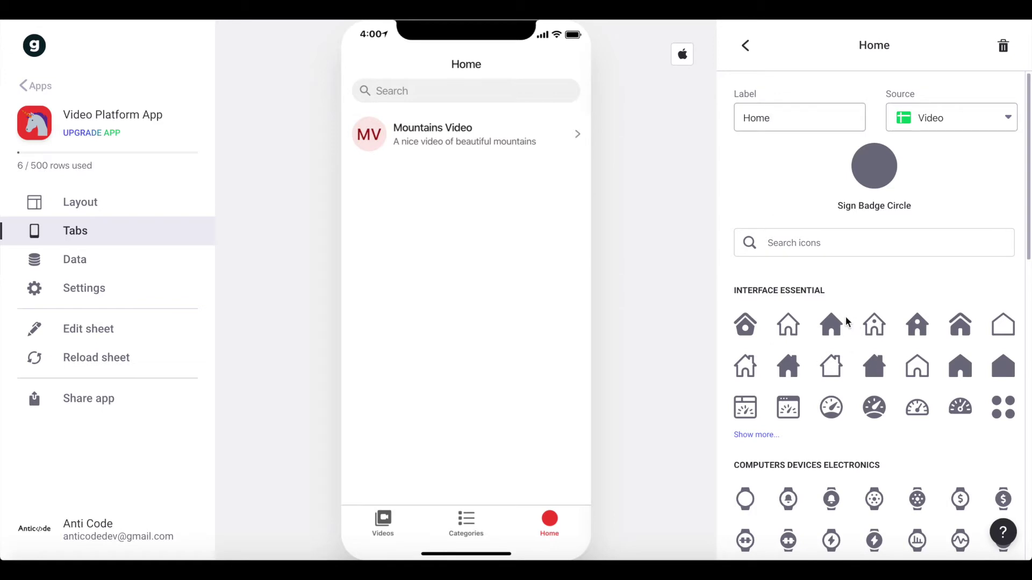
{"action": "left_click", "coordinate": [788, 325]}
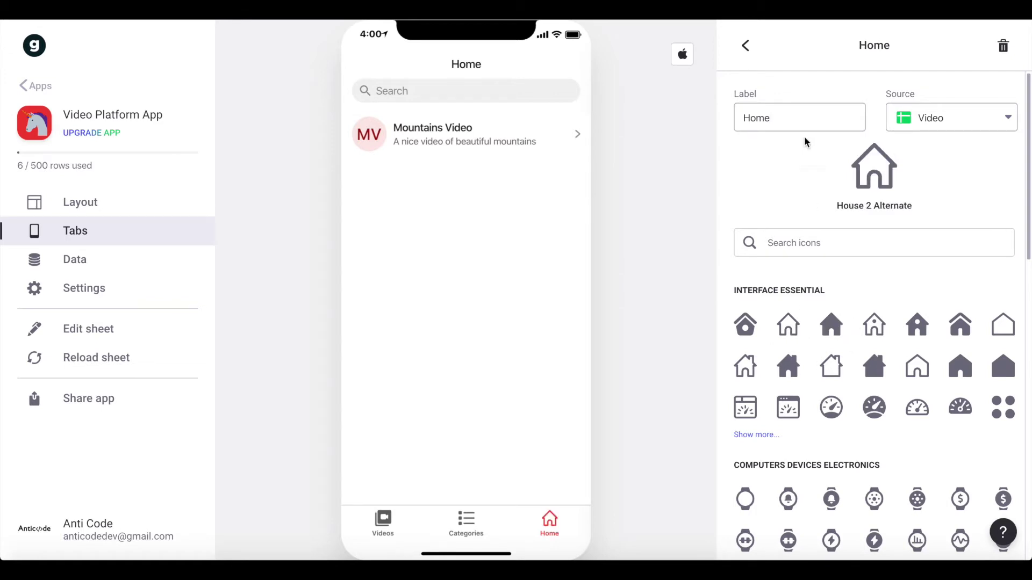
{"action": "left_click", "coordinate": [746, 45]}
{"action": "left_click_drag", "start_coordinate": [728, 195], "coordinate": [739, 118]}
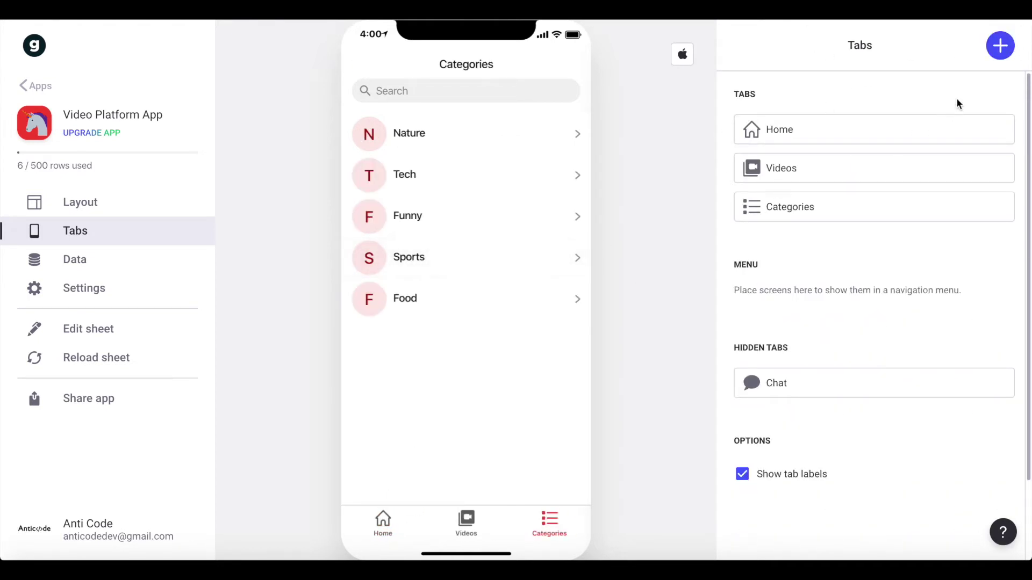
- Add a new app tab labelled Profile
{"action": "left_click", "coordinate": [999, 48]}
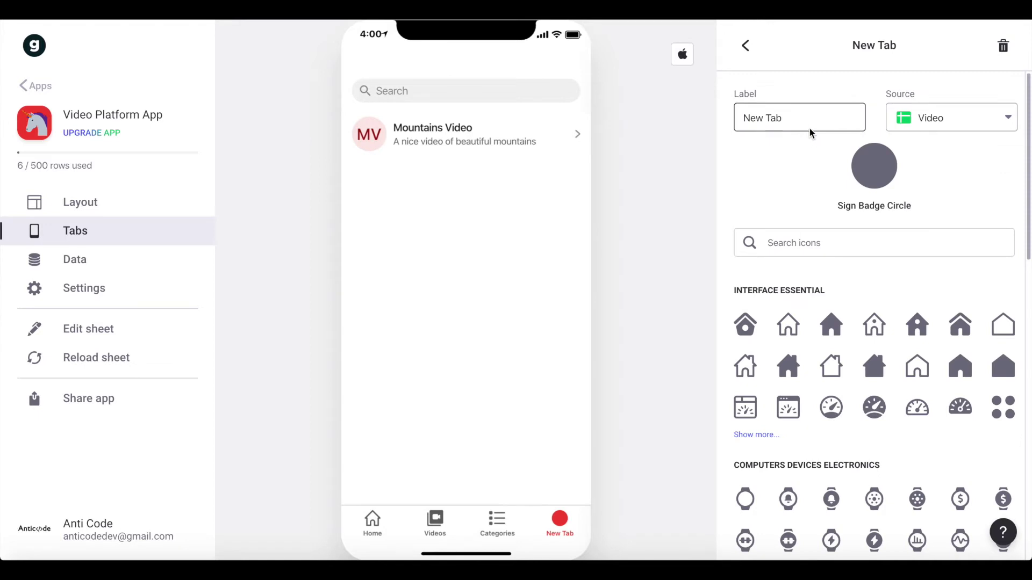
{"action": "triple_click", "coordinate": [810, 114]}
{"action": "type", "text": "Profile"}
- Search the icons for 'prof' and give Profile the first Users profile-picture icon
{"action": "left_click", "coordinate": [811, 250]}
{"action": "type", "text": "user"}
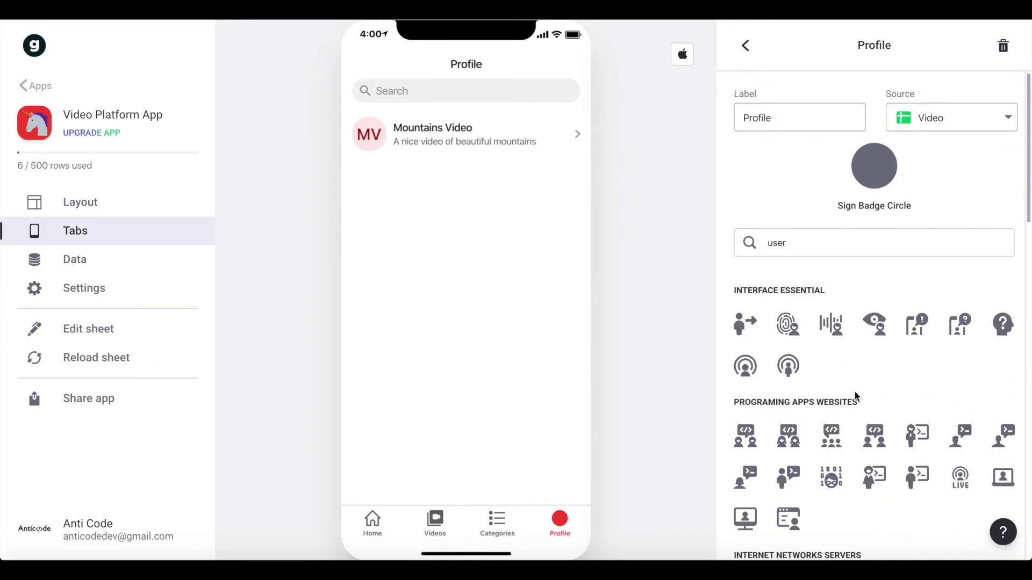
{"action": "key", "text": "ctrl+a"}
{"action": "type", "text": "prof"}
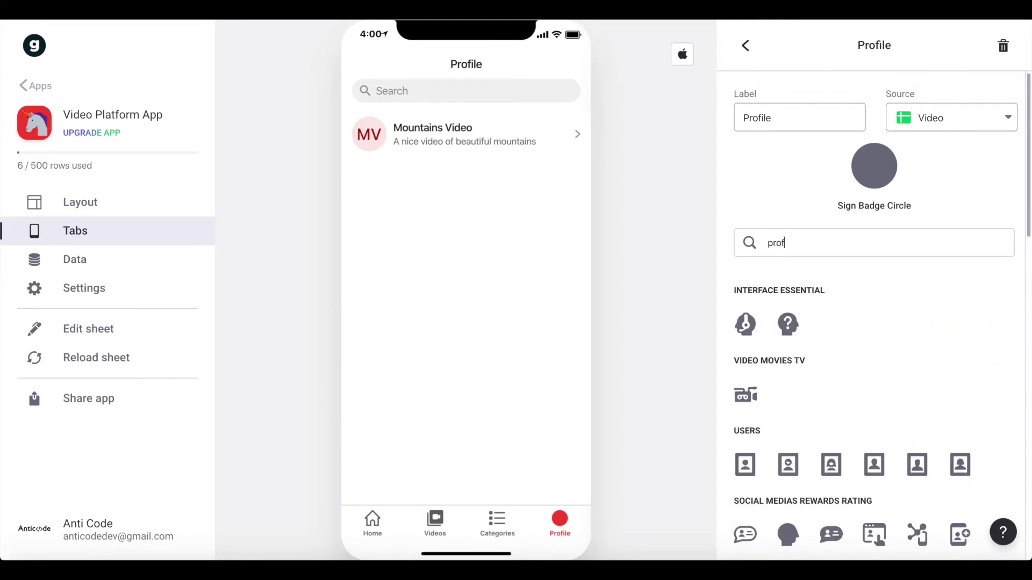
{"action": "key", "text": "ctrl+a"}
{"action": "type", "text": "user"}
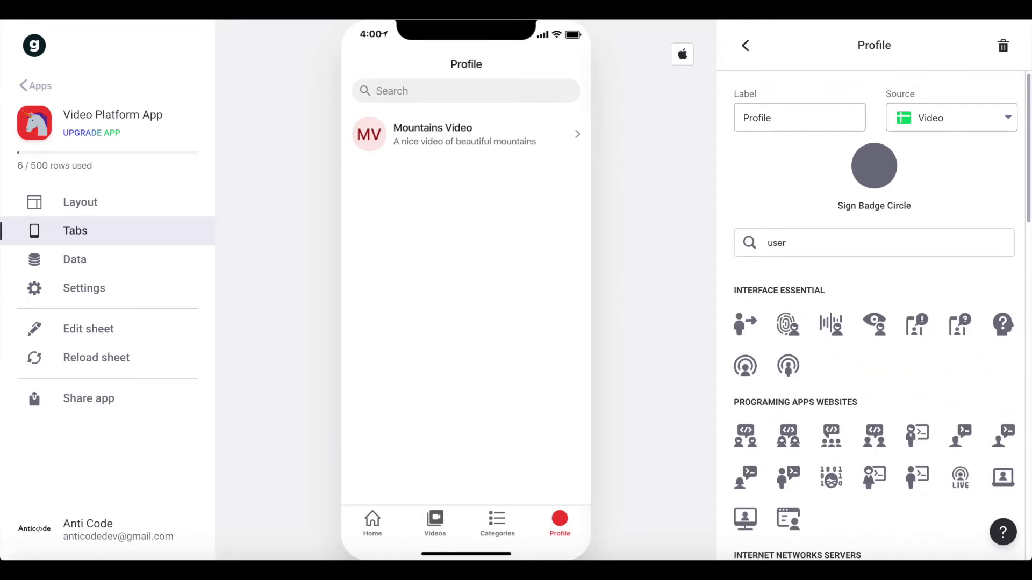
{"action": "scroll", "coordinate": [928, 355], "scroll_direction": "down", "scroll_amount": 3}
{"action": "key", "text": "ctrl+a"}
{"action": "key", "text": "BackSpace"}
{"action": "type", "text": "male"}
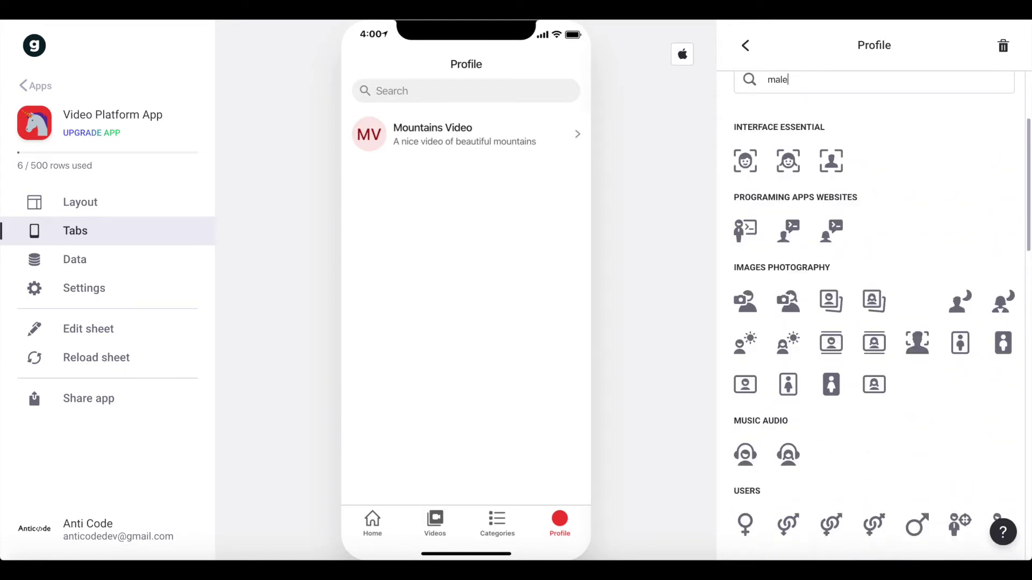
{"action": "scroll", "coordinate": [859, 414], "scroll_direction": "down", "scroll_amount": 1}
{"action": "scroll", "coordinate": [859, 414], "scroll_direction": "down", "scroll_amount": 2}
{"action": "scroll", "coordinate": [866, 410], "scroll_direction": "up", "scroll_amount": 3}
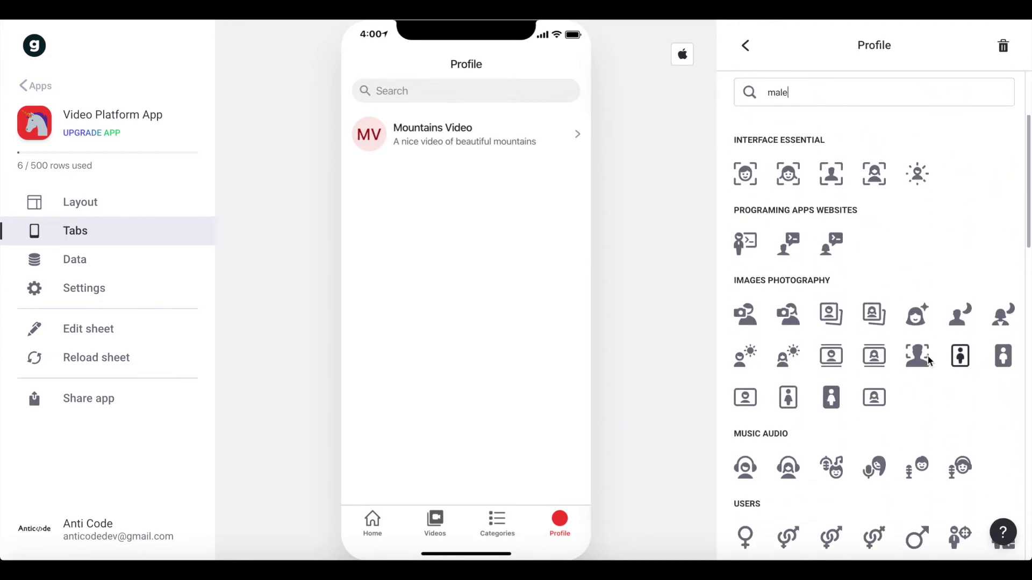
{"action": "scroll", "coordinate": [905, 421], "scroll_direction": "up", "scroll_amount": 3}
{"action": "key", "text": "ctrl+a"}
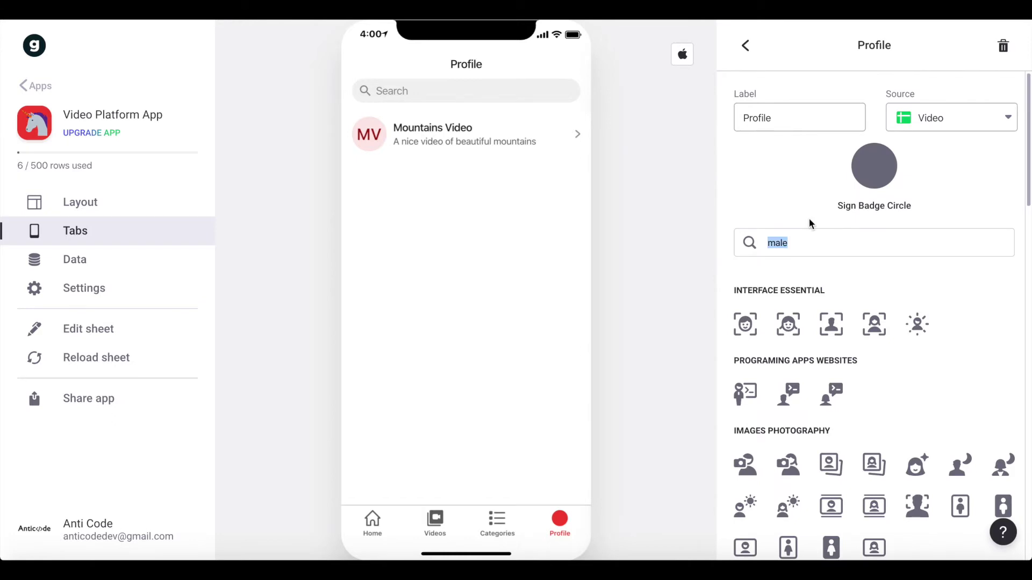
{"action": "type", "text": "prof"}
{"action": "scroll", "coordinate": [792, 236], "scroll_direction": "down", "scroll_amount": 2}
{"action": "left_click", "coordinate": [751, 335]}
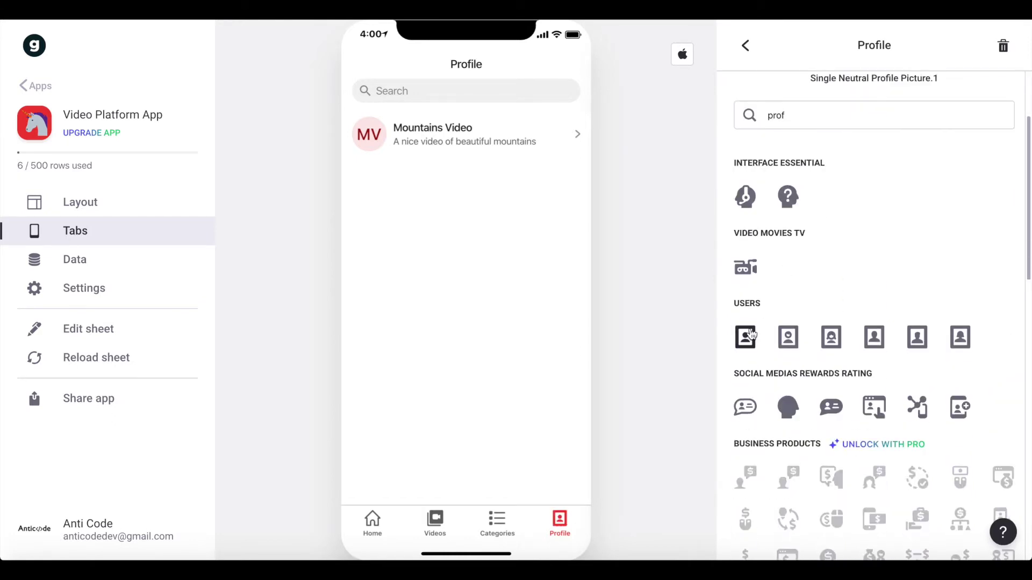
{"action": "left_click", "coordinate": [753, 53]}
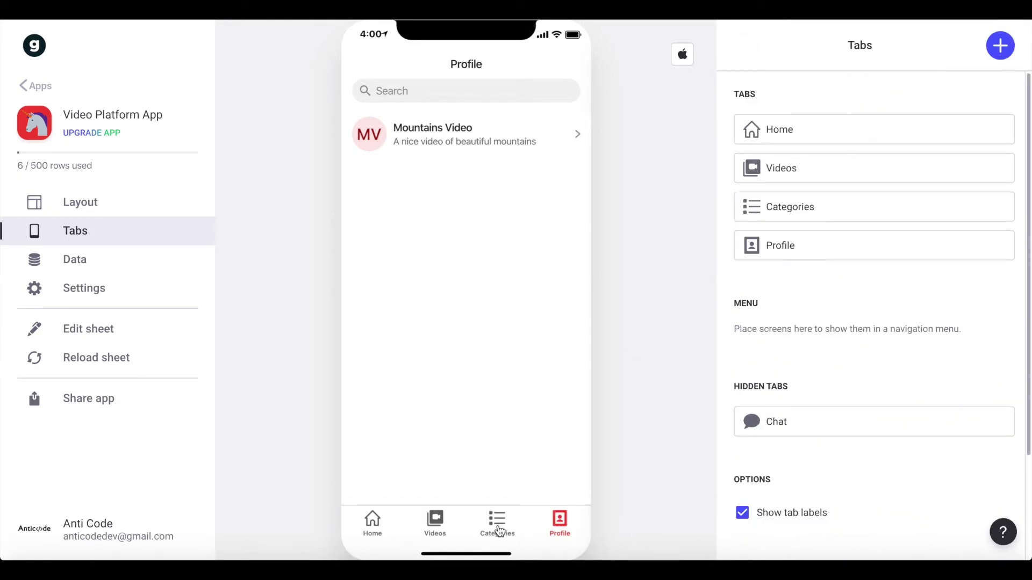
- Open the Home tab's settings and check its data source, leaving it as Video
{"action": "left_click", "coordinate": [855, 141]}
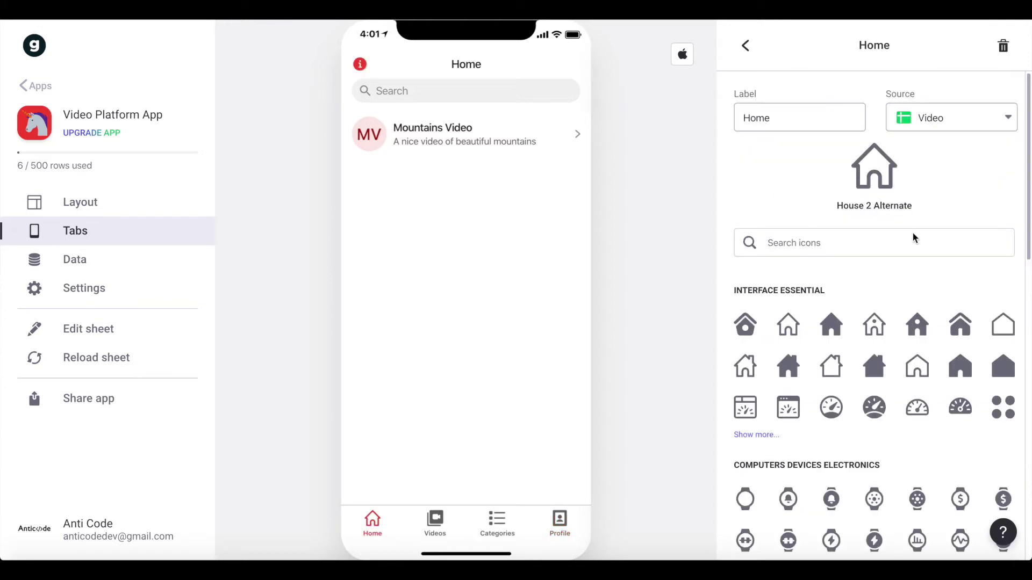
{"action": "left_click", "coordinate": [951, 128]}
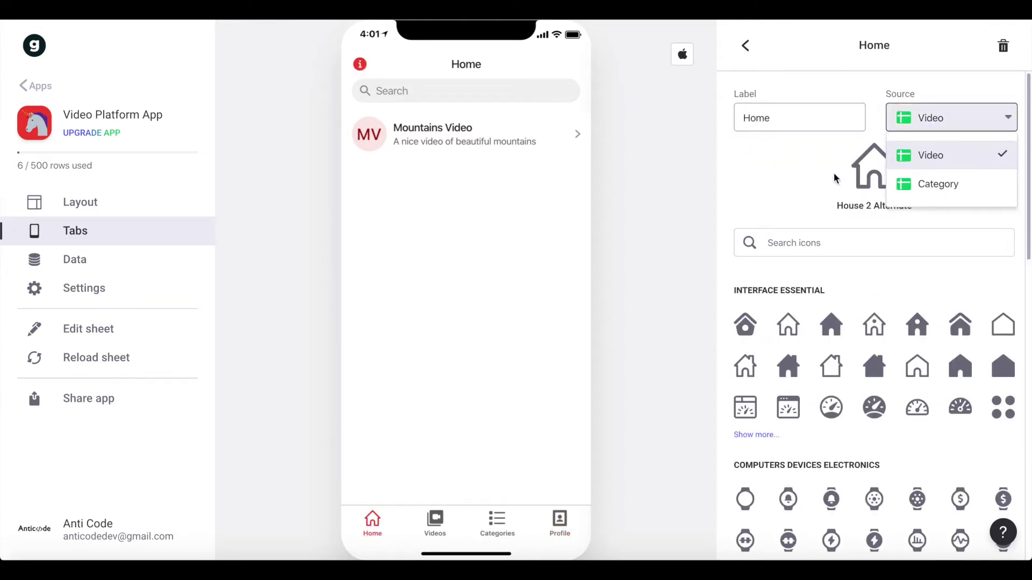
{"action": "left_click", "coordinate": [813, 176]}
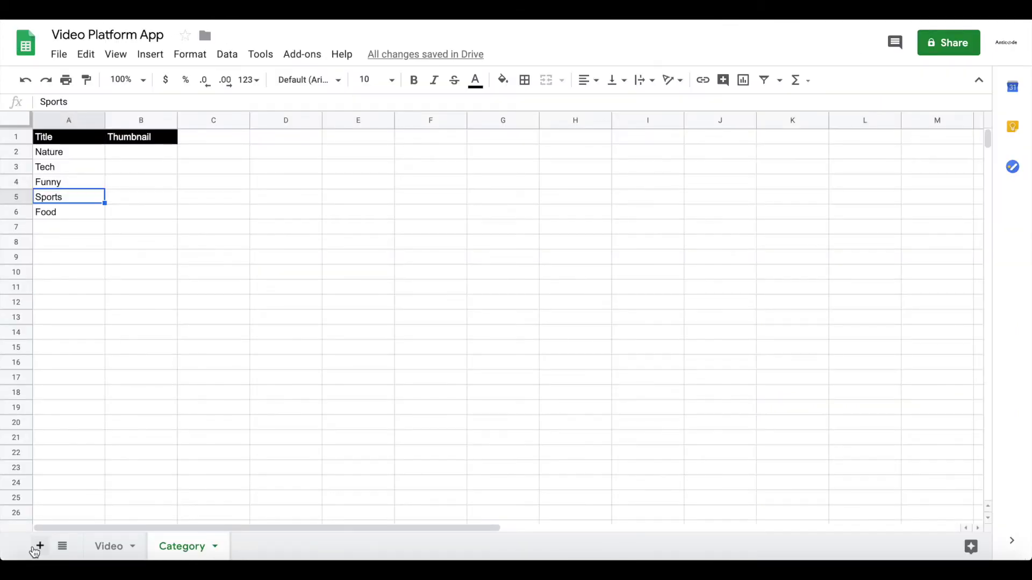
- Add a new sheet to the spreadsheet named Home
{"action": "left_click", "coordinate": [36, 547]}
{"action": "double_click", "coordinate": [252, 546]}
{"action": "type", "text": "Home"}
{"action": "key", "text": "Return"}
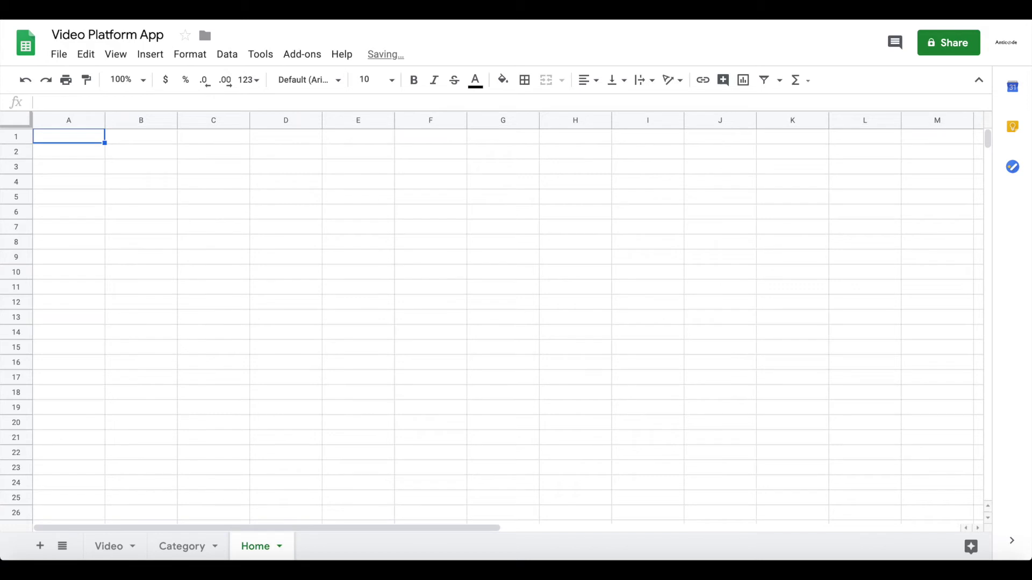
- Enter the headers Title in A1 and Image in B1
{"action": "type", "text": "Title"}
{"action": "key", "text": "Return"}
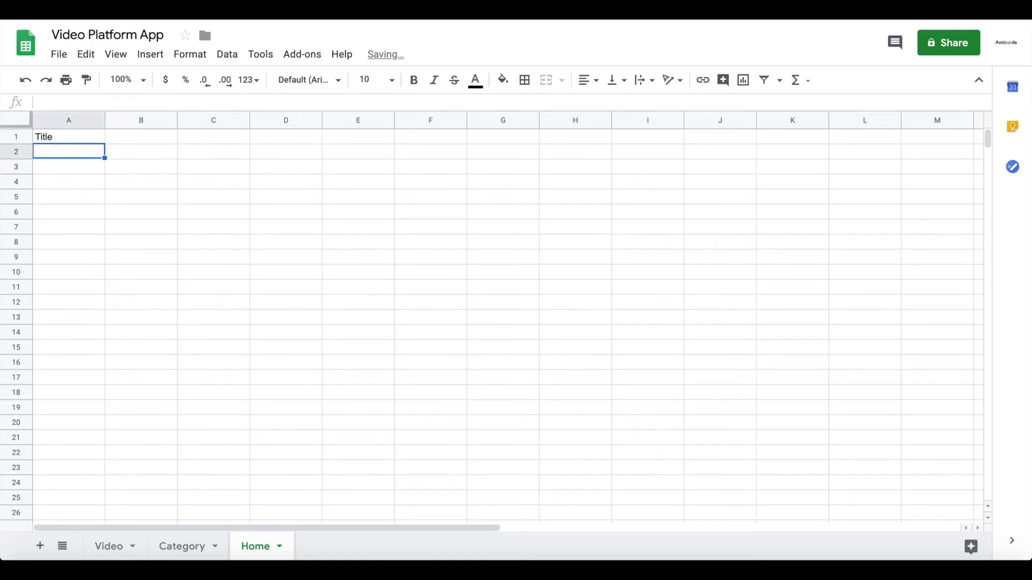
{"action": "left_click", "coordinate": [141, 136]}
{"action": "type", "text": "Imgae"}
{"action": "key", "text": "BackSpace"}
{"action": "key", "text": "BackSpace"}
{"action": "key", "text": "BackSpace"}
{"action": "type", "text": "age"}
{"action": "key", "text": "Return"}
- Put 'Video Platform App' in A2, widen column A, and reload the sheet in Glide
{"action": "left_click", "coordinate": [70, 152]}
{"action": "type", "text": "Videp"}
{"action": "type", "text": " Platform App"}
{"action": "key", "text": "Return"}
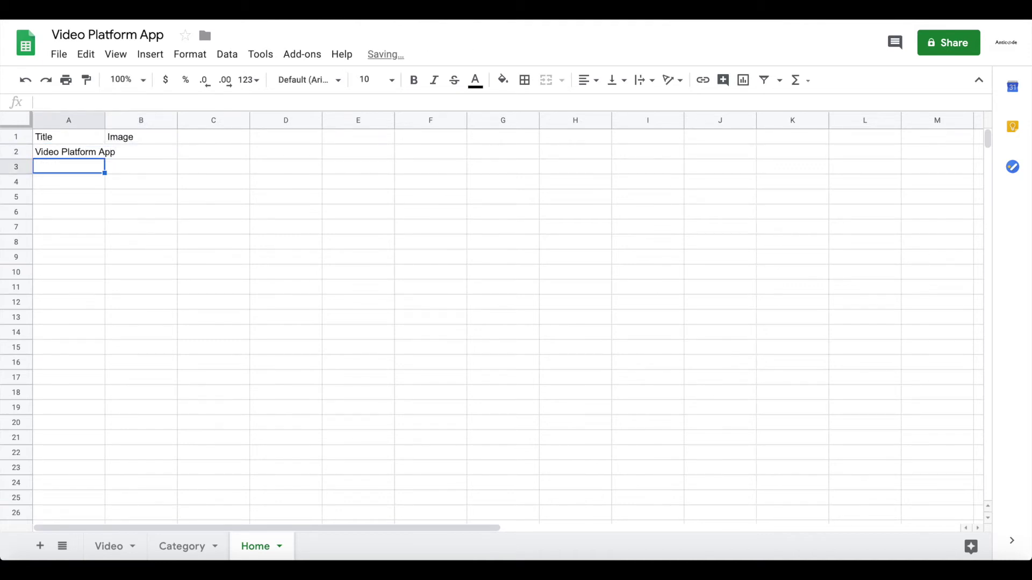
{"action": "left_click_drag", "start_coordinate": [105, 119], "coordinate": [119, 120]}
{"action": "left_click", "coordinate": [132, 146]}
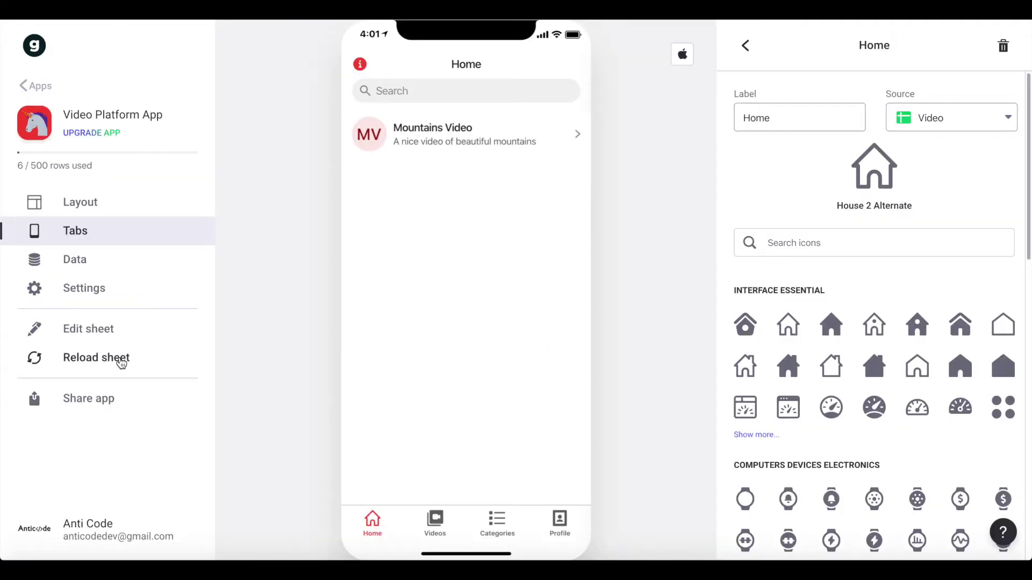
{"action": "left_click", "coordinate": [119, 359]}
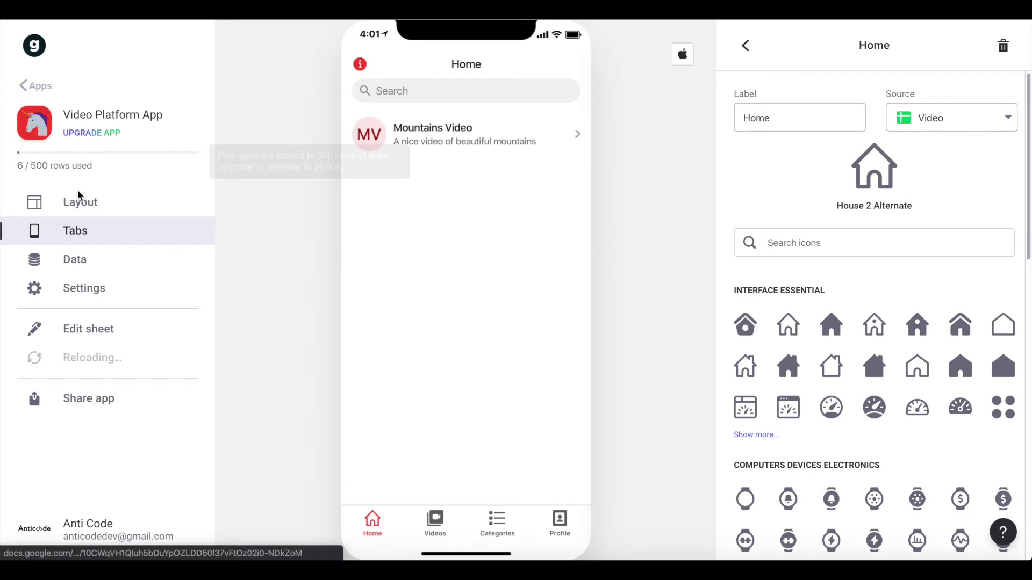
- Set the Home tab's source to the Home sheet and open its layout settings
{"action": "left_click", "coordinate": [908, 113]}
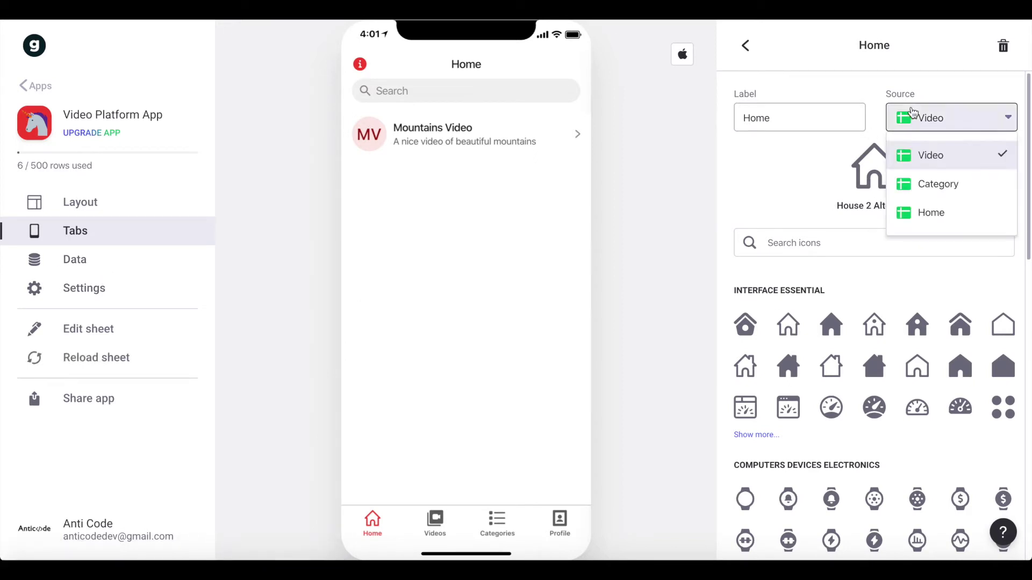
{"action": "left_click", "coordinate": [957, 203]}
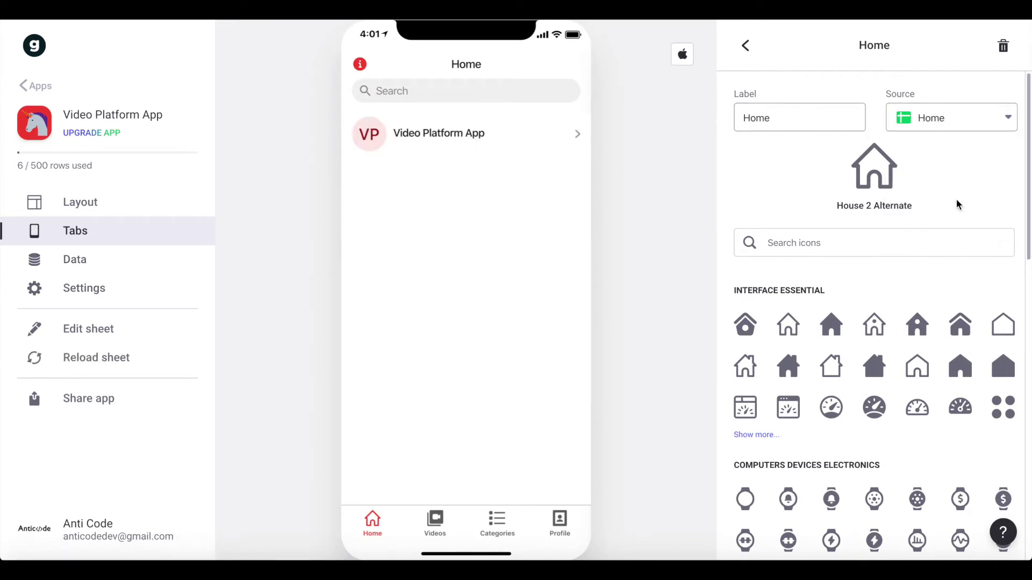
{"action": "left_click", "coordinate": [746, 45]}
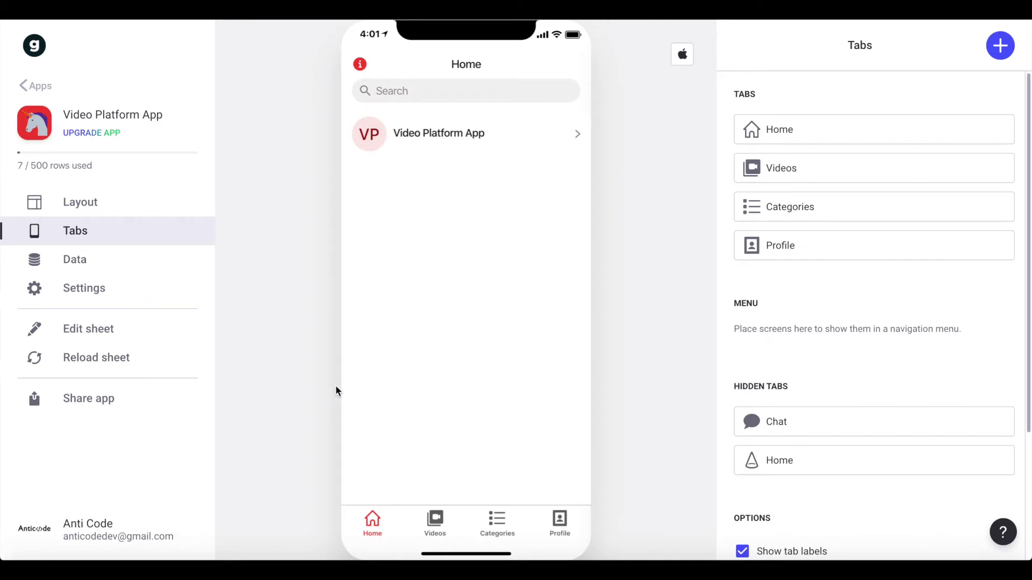
{"action": "left_click", "coordinate": [150, 209]}
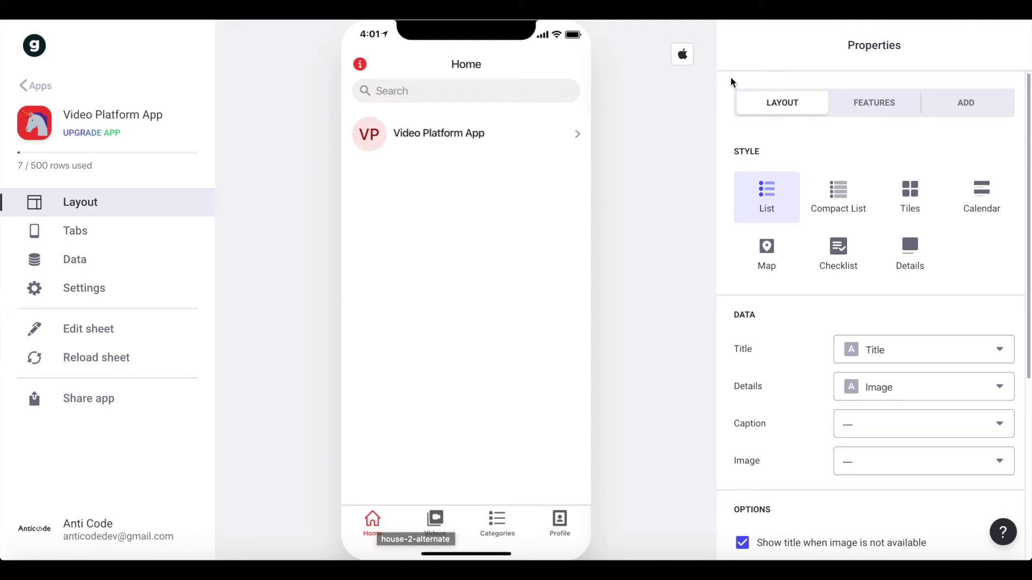
- Switch the Home screen to the Details style, keeping the Title component's title as Title
{"action": "left_click", "coordinate": [915, 258]}
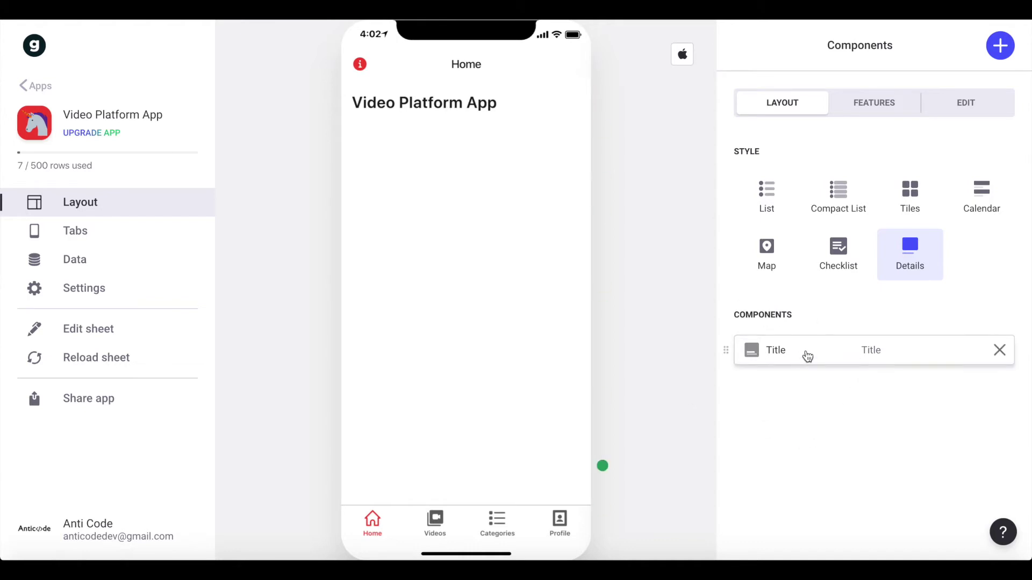
{"action": "left_click", "coordinate": [806, 356]}
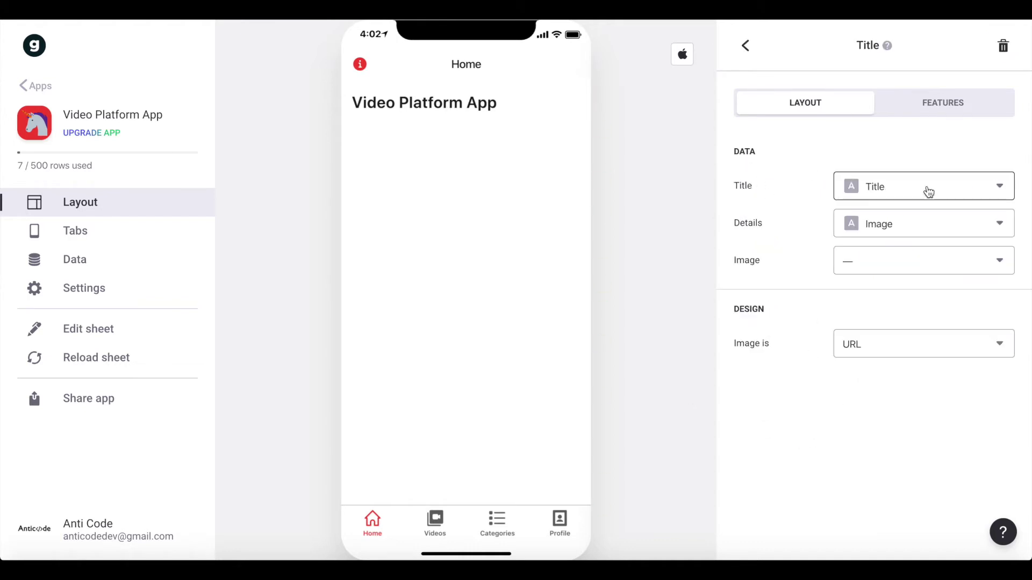
{"action": "left_click", "coordinate": [884, 183]}
{"action": "left_click", "coordinate": [352, 101]}
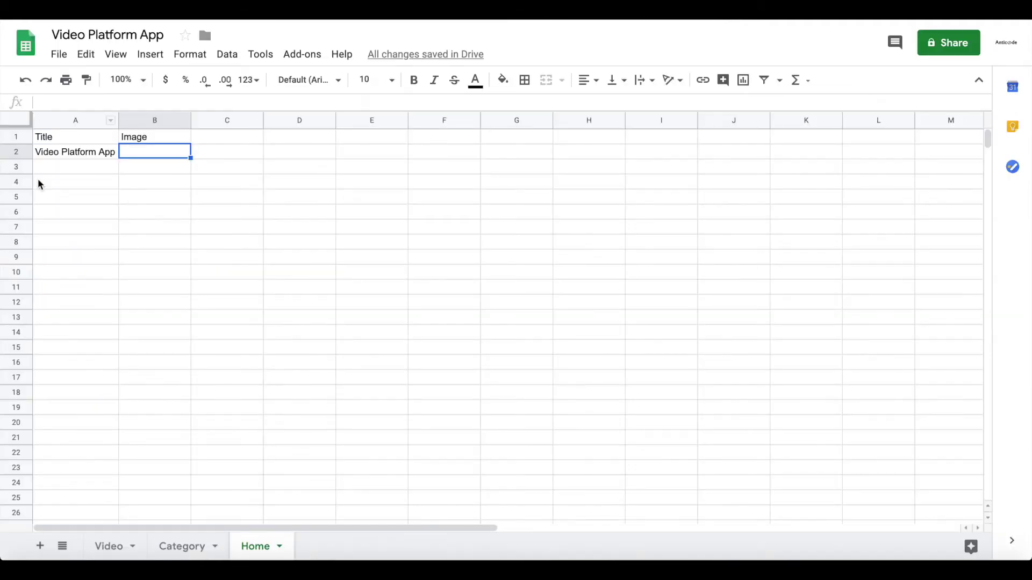
{"action": "left_click", "coordinate": [60, 152]}
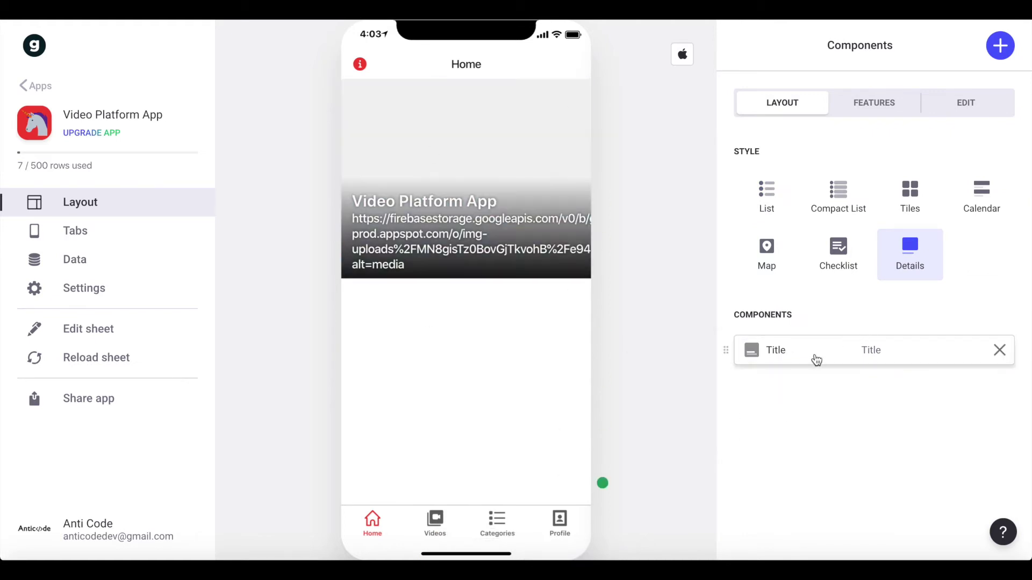
- Clear the Title component's details line so the image URL no longer shows
{"action": "left_click", "coordinate": [815, 356]}
{"action": "left_click", "coordinate": [861, 222]}
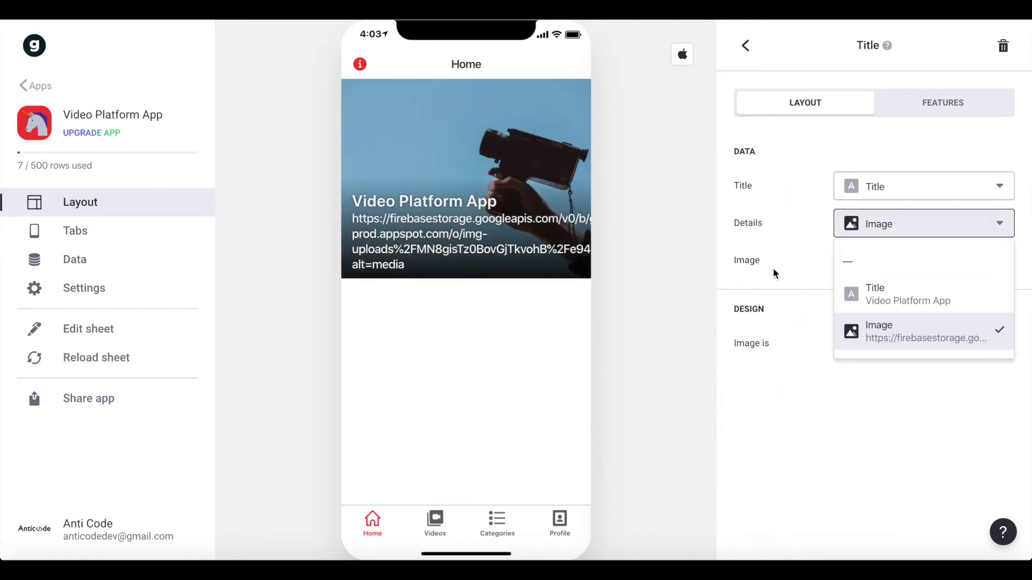
{"action": "left_click", "coordinate": [869, 268]}
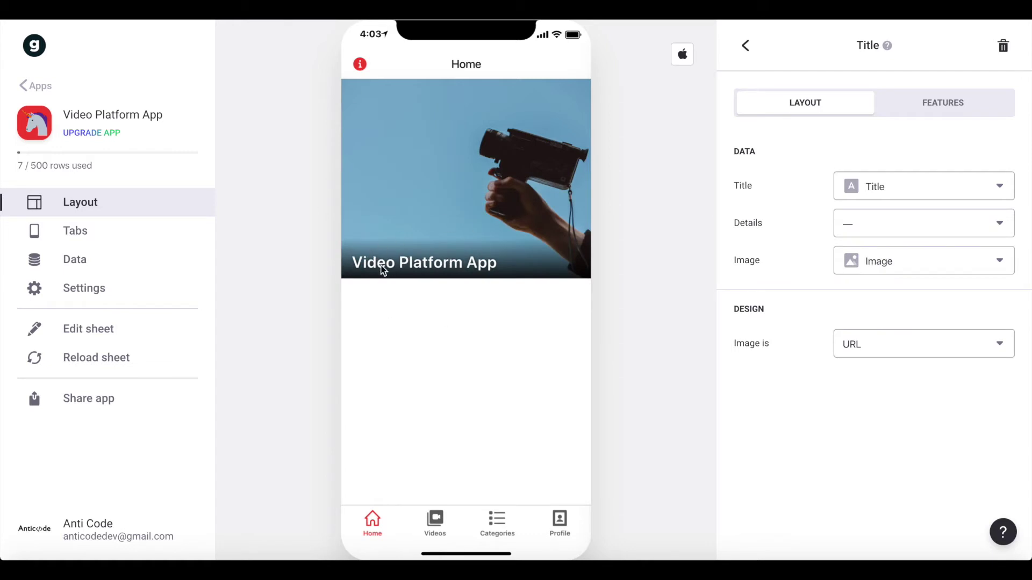
{"action": "left_click", "coordinate": [746, 46]}
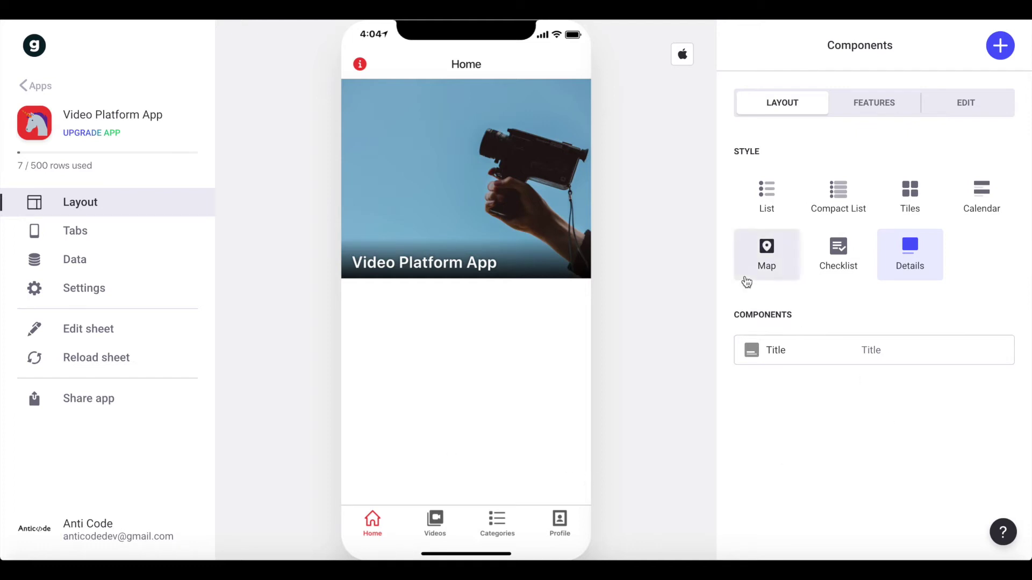
{"action": "left_click", "coordinate": [1004, 49]}
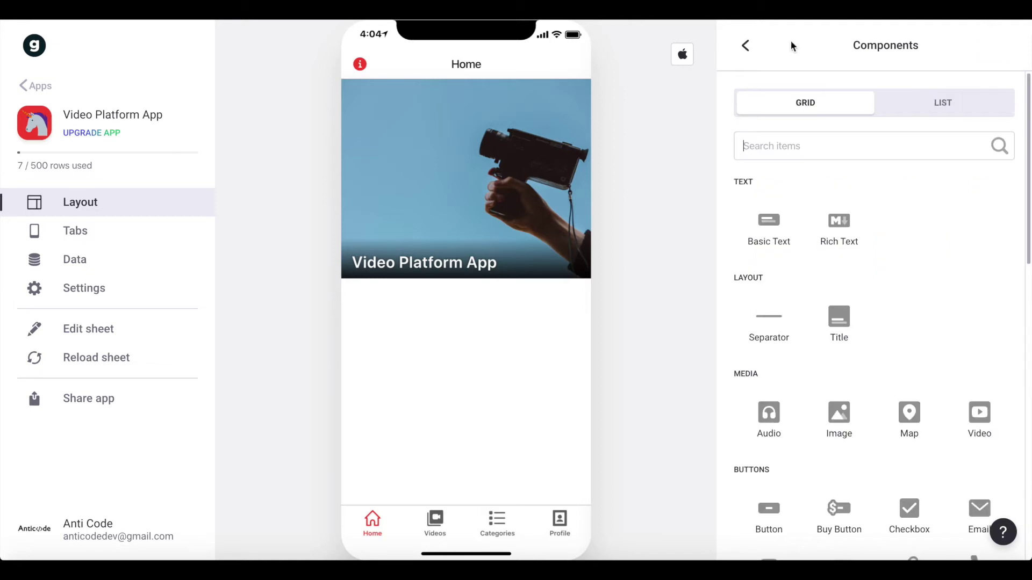
- Add an inline list of videos to Home labelled 'Latest Videos:'
{"action": "type", "text": "inl"}
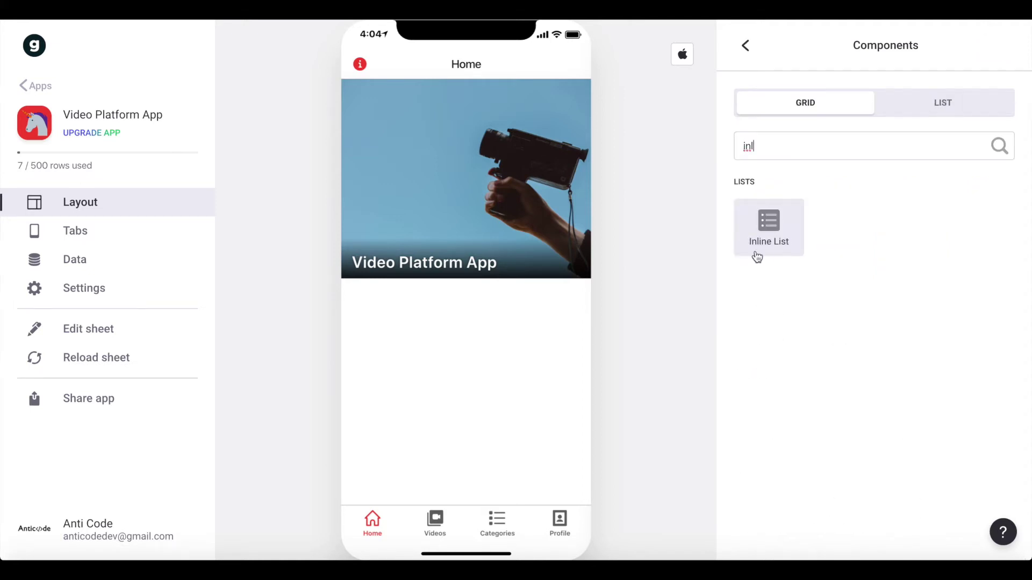
{"action": "left_click", "coordinate": [757, 256]}
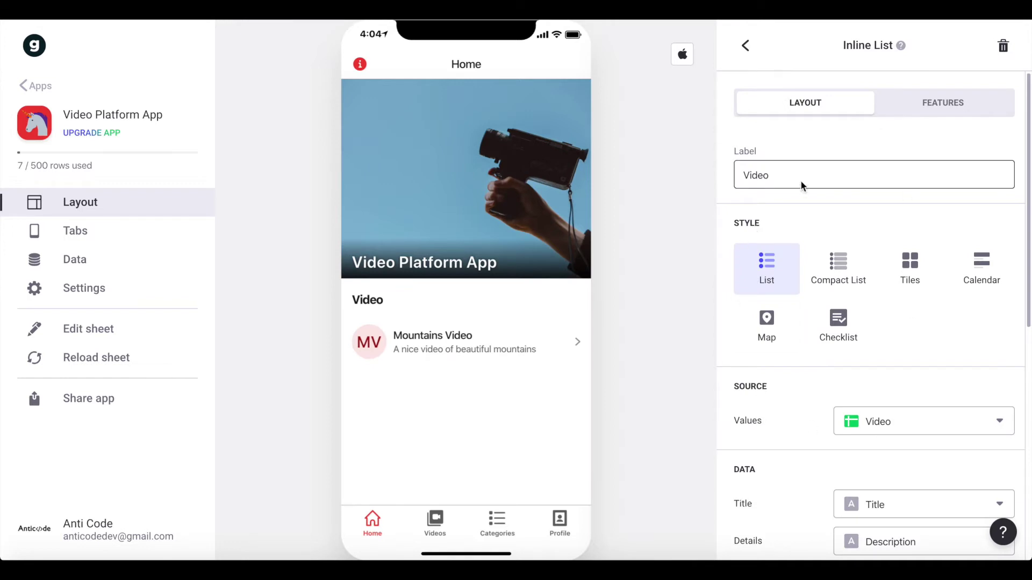
{"action": "double_click", "coordinate": [810, 170]}
{"action": "type", "text": "Latest Videos:"}
- Show the list as horizontal Tiles with a 3:1 tile shape
{"action": "scroll", "coordinate": [801, 336], "scroll_direction": "down", "scroll_amount": 1}
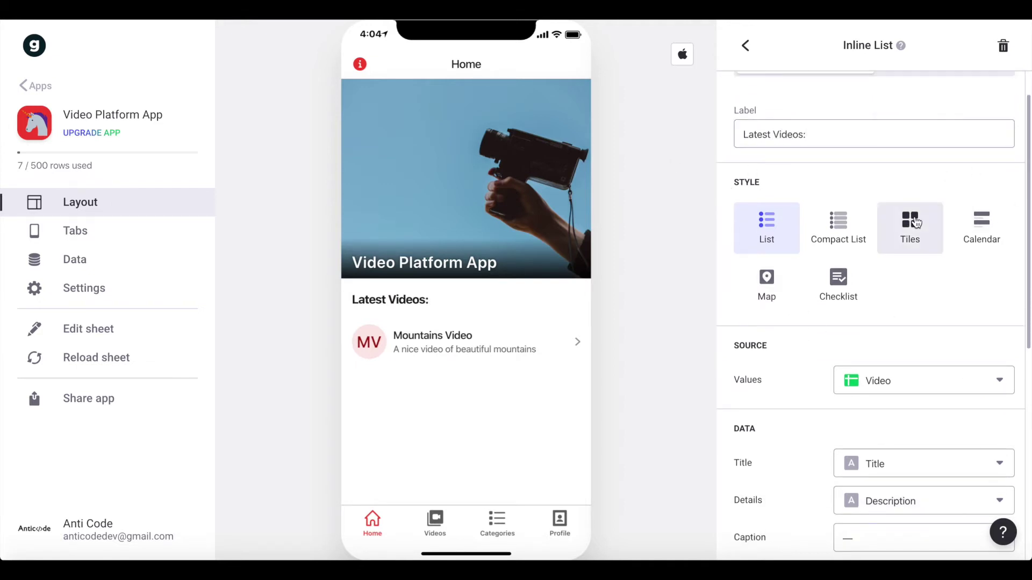
{"action": "left_click", "coordinate": [910, 225]}
{"action": "scroll", "coordinate": [895, 361], "scroll_direction": "down", "scroll_amount": 2}
{"action": "scroll", "coordinate": [896, 364], "scroll_direction": "down", "scroll_amount": 8}
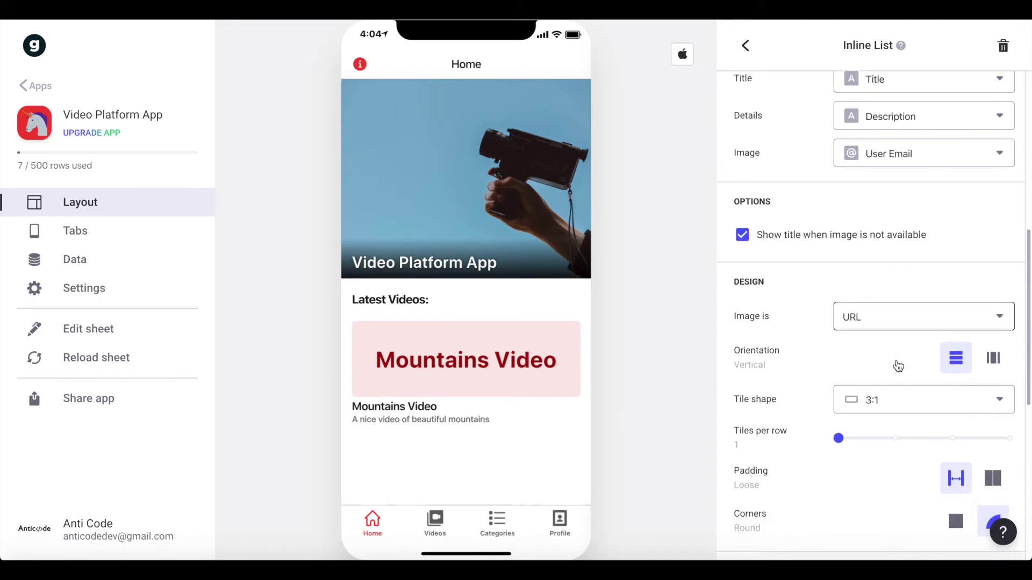
{"action": "scroll", "coordinate": [910, 409], "scroll_direction": "down", "scroll_amount": 1}
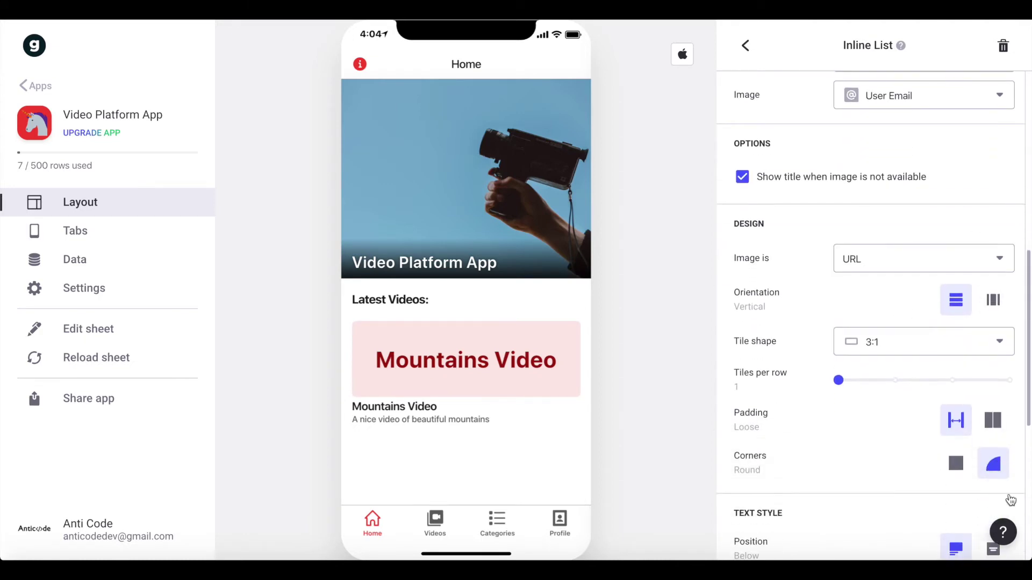
{"action": "left_click", "coordinate": [1001, 307]}
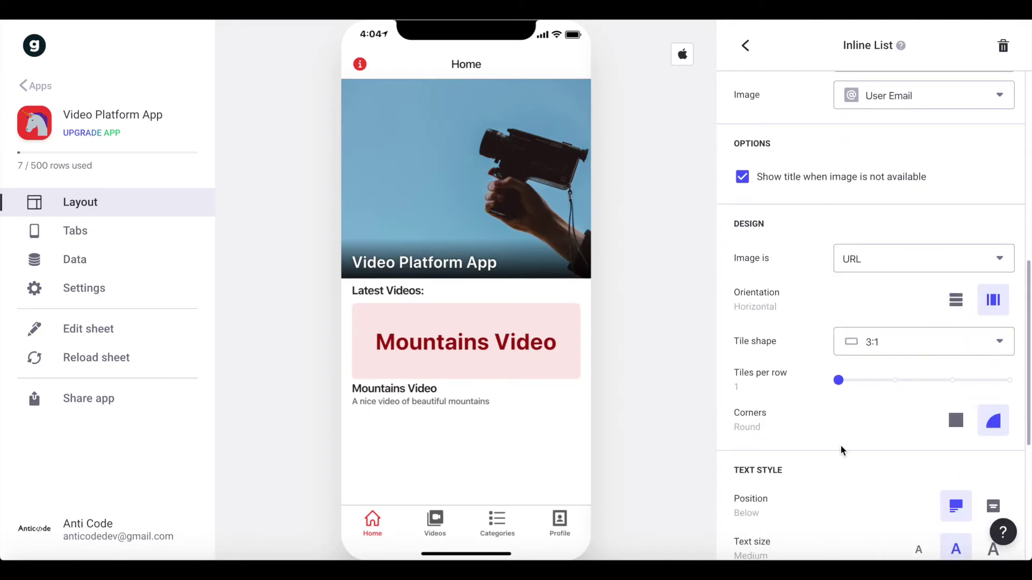
{"action": "left_click", "coordinate": [908, 342]}
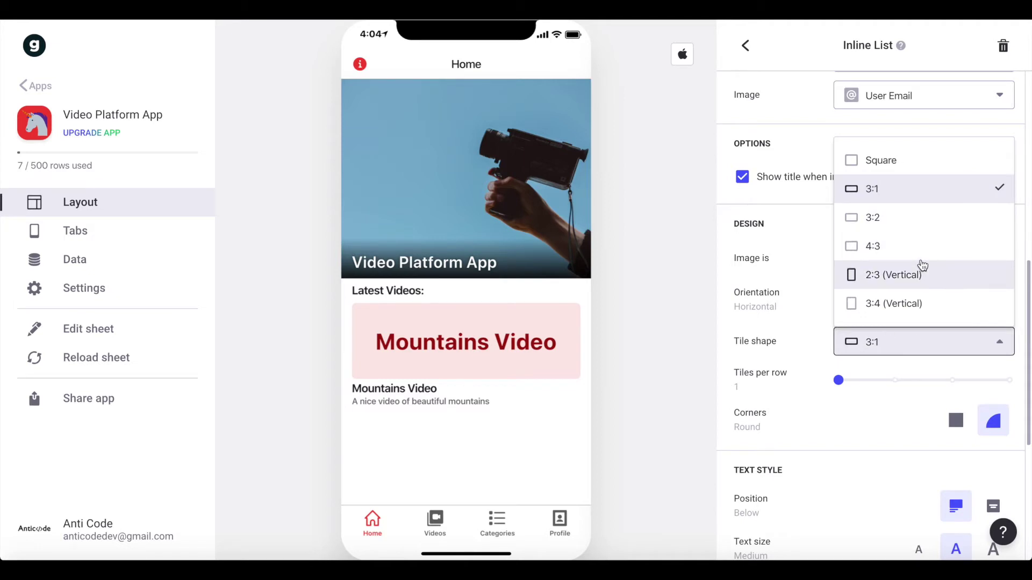
{"action": "left_click", "coordinate": [875, 217]}
{"action": "left_click", "coordinate": [893, 260]}
{"action": "left_click", "coordinate": [885, 223]}
{"action": "left_click", "coordinate": [880, 338]}
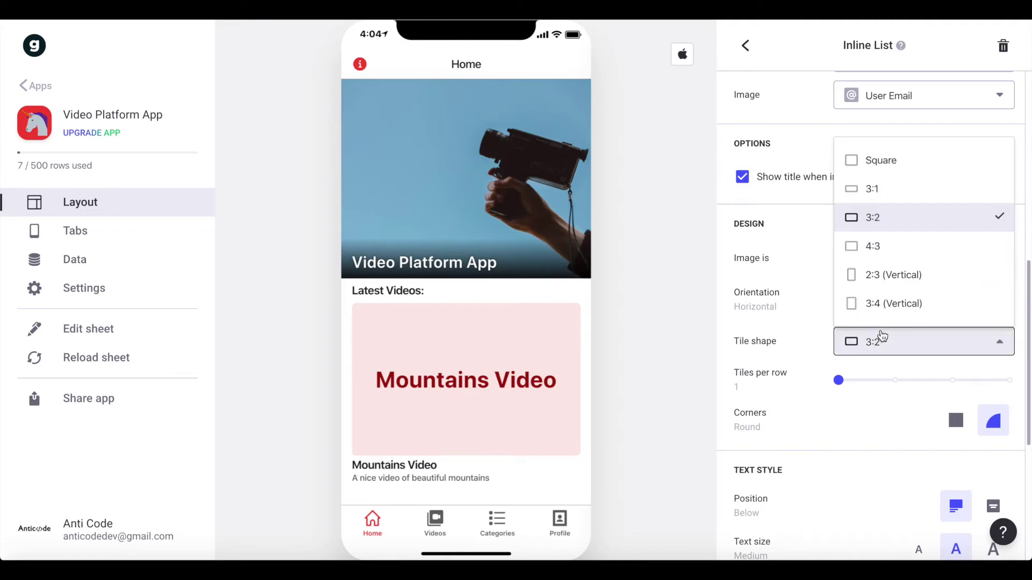
{"action": "left_click", "coordinate": [898, 190]}
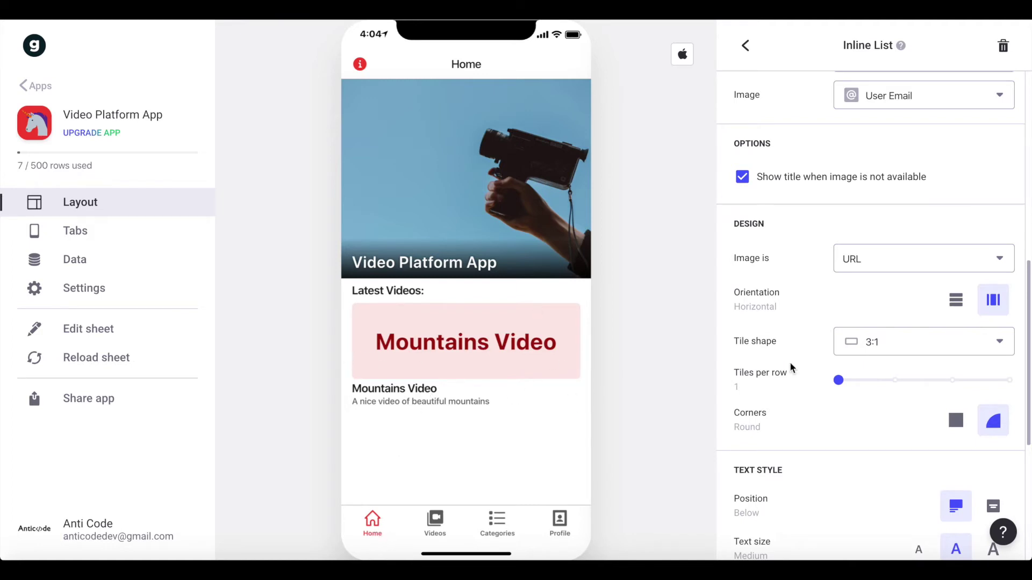
- Use the Thumbnail column as the tile image
{"action": "scroll", "coordinate": [789, 362], "scroll_direction": "down", "scroll_amount": 5}
{"action": "scroll", "coordinate": [789, 371], "scroll_direction": "up", "scroll_amount": 15}
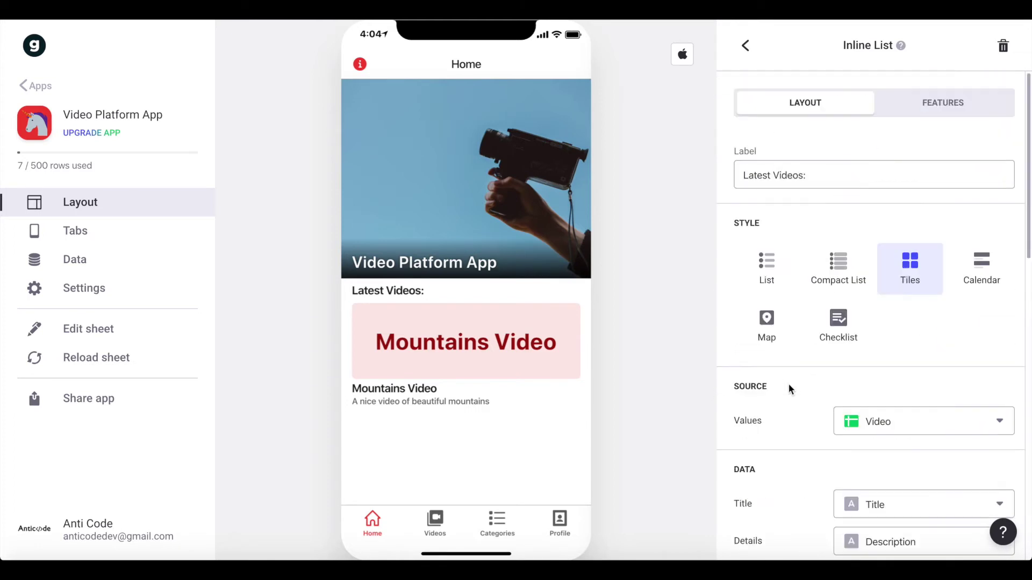
{"action": "scroll", "coordinate": [874, 314], "scroll_direction": "down", "scroll_amount": 3}
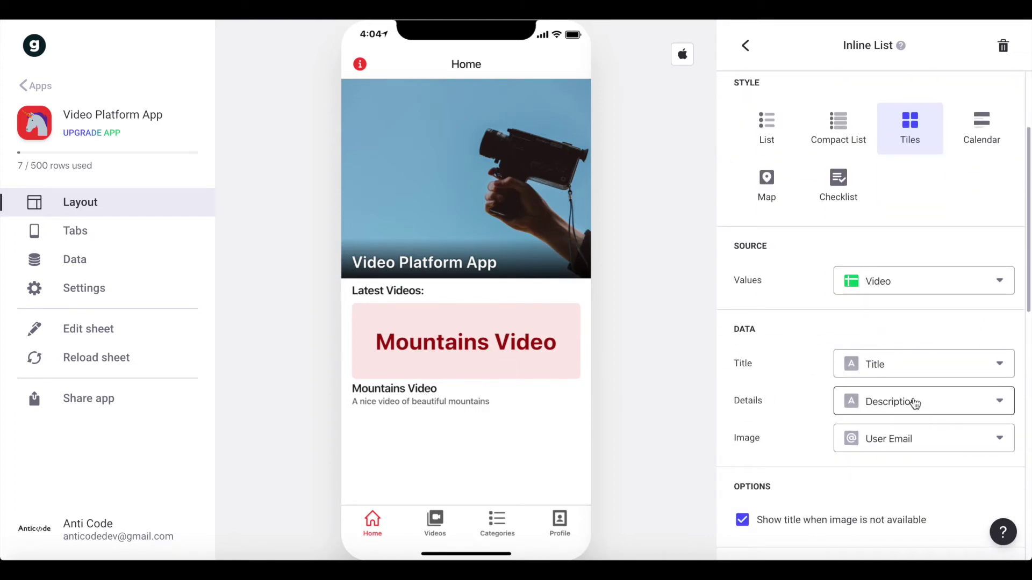
{"action": "left_click", "coordinate": [887, 449]}
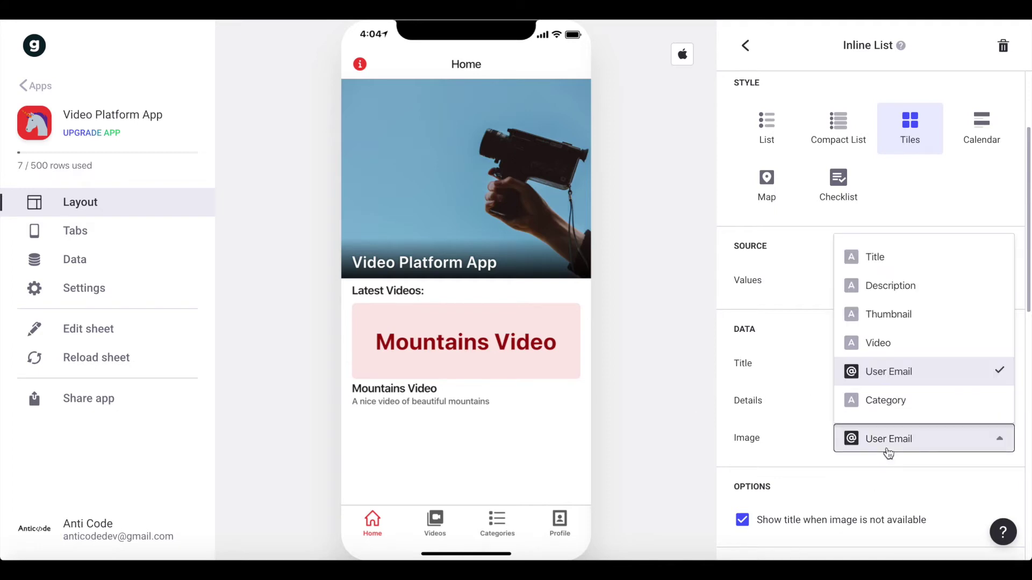
{"action": "left_click", "coordinate": [917, 314]}
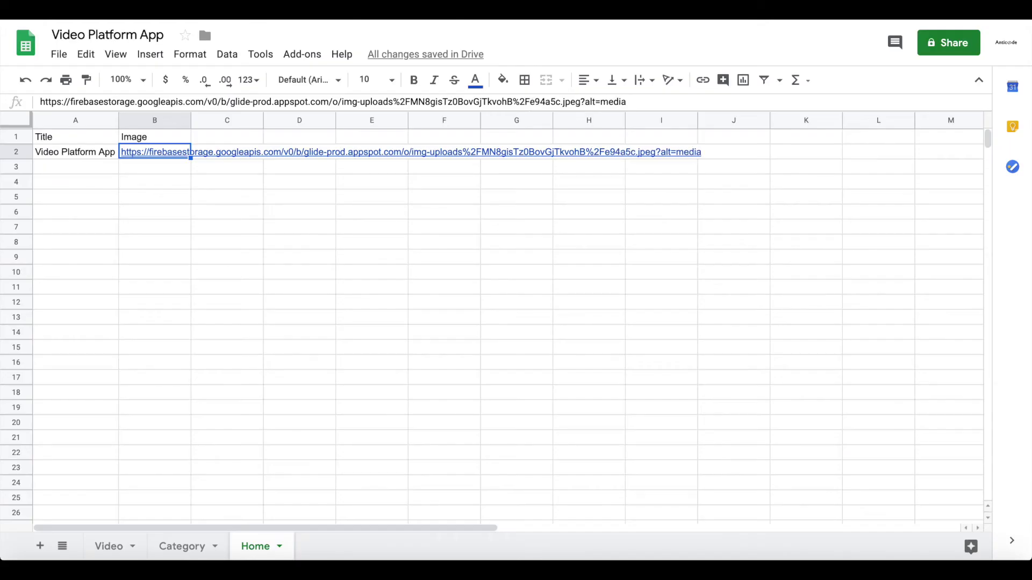
- Copy the image URL from Home!B2 and paste it into the Video sheet's C2 cell
{"action": "left_click", "coordinate": [170, 99]}
{"action": "triple_click", "coordinate": [170, 99]}
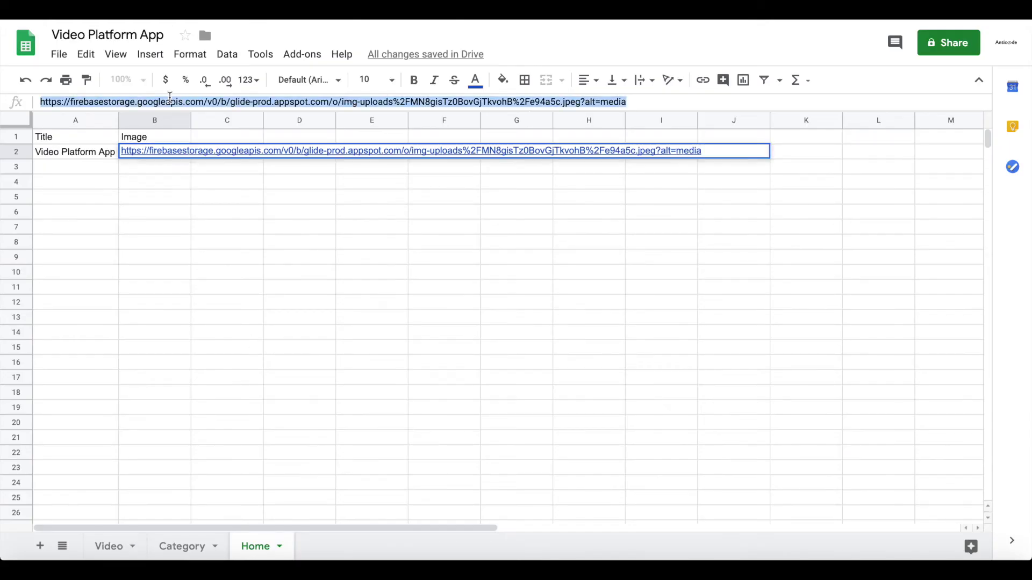
{"action": "left_click", "coordinate": [107, 546]}
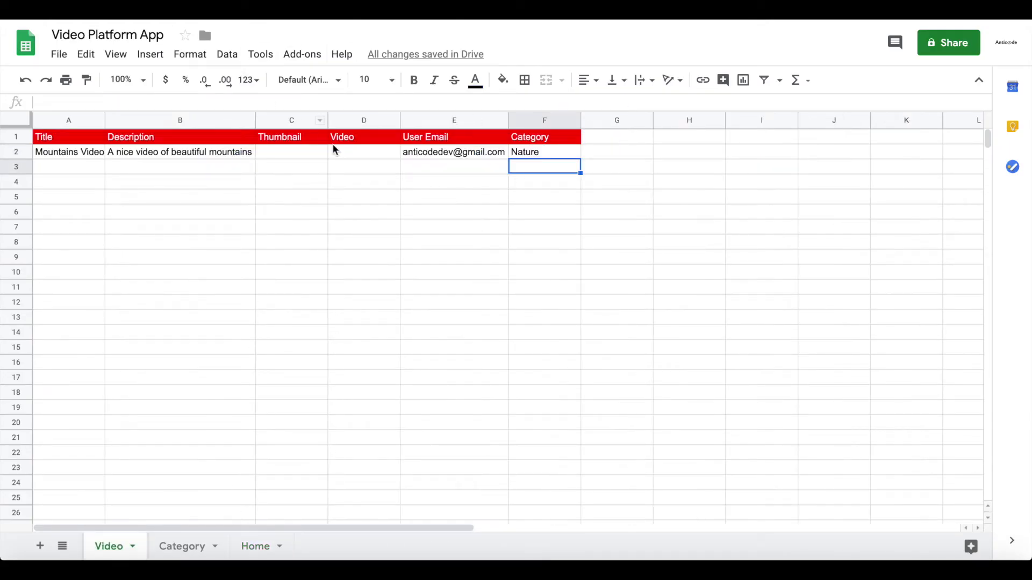
{"action": "left_click", "coordinate": [298, 156]}
{"action": "key", "text": "ctrl+v"}
{"action": "left_click", "coordinate": [304, 226]}
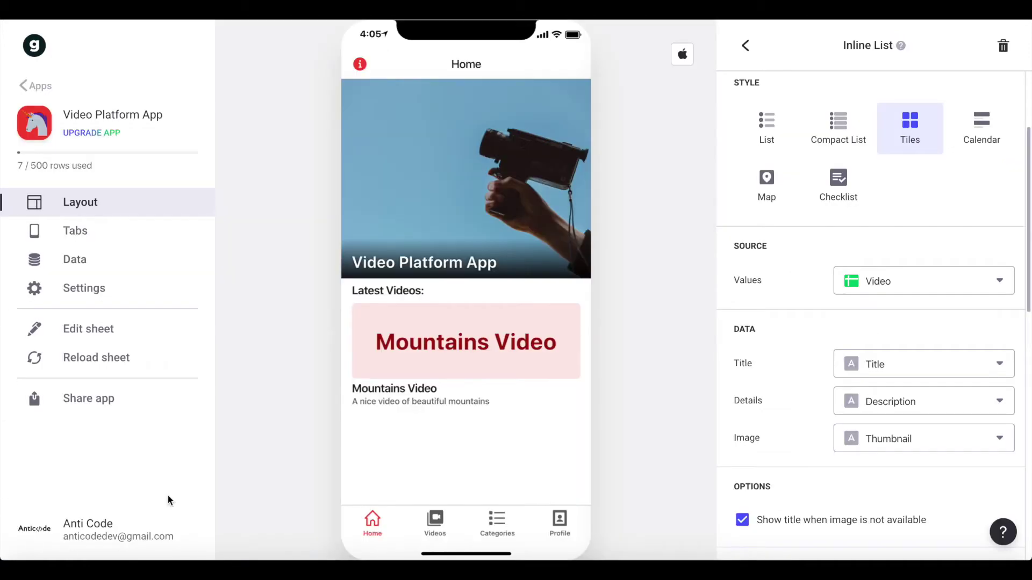
- Reload the sheet so Mountains Video shows its camera thumbnail, then return to the components
{"action": "left_click", "coordinate": [143, 364]}
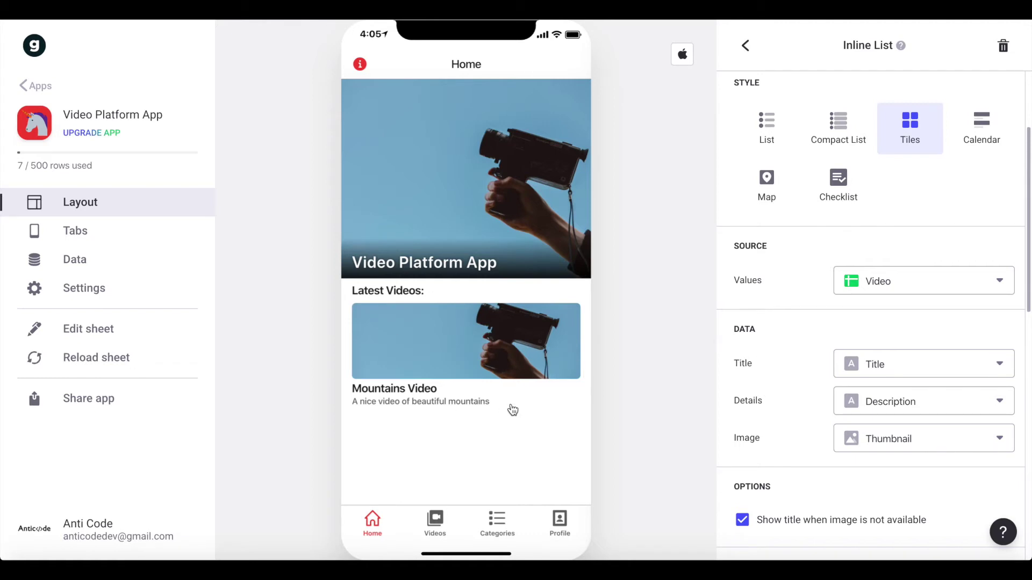
{"action": "left_click", "coordinate": [747, 48]}
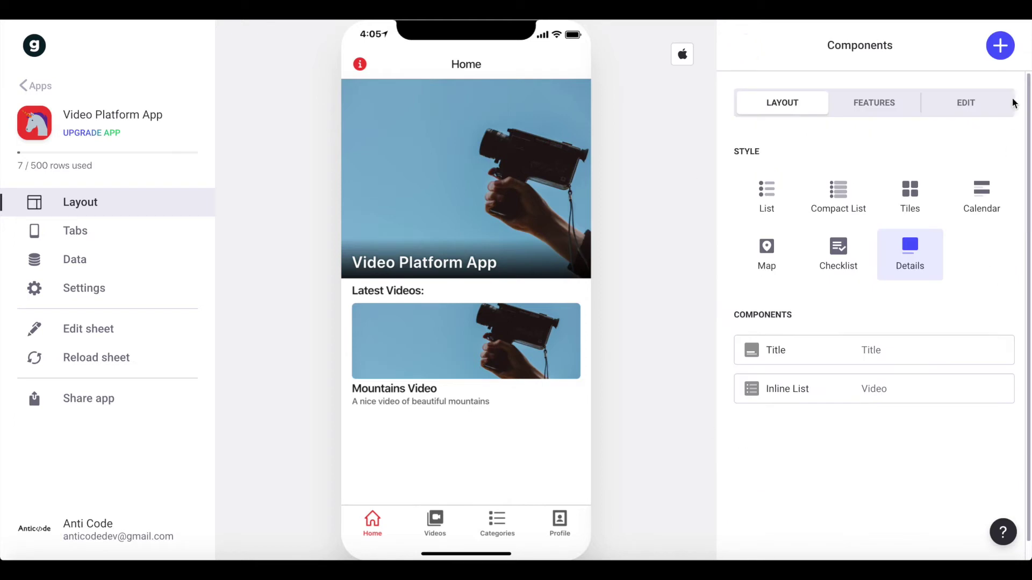
- Add a separator below the Latest Videos list
{"action": "left_click", "coordinate": [1001, 45]}
{"action": "type", "text": "sep"}
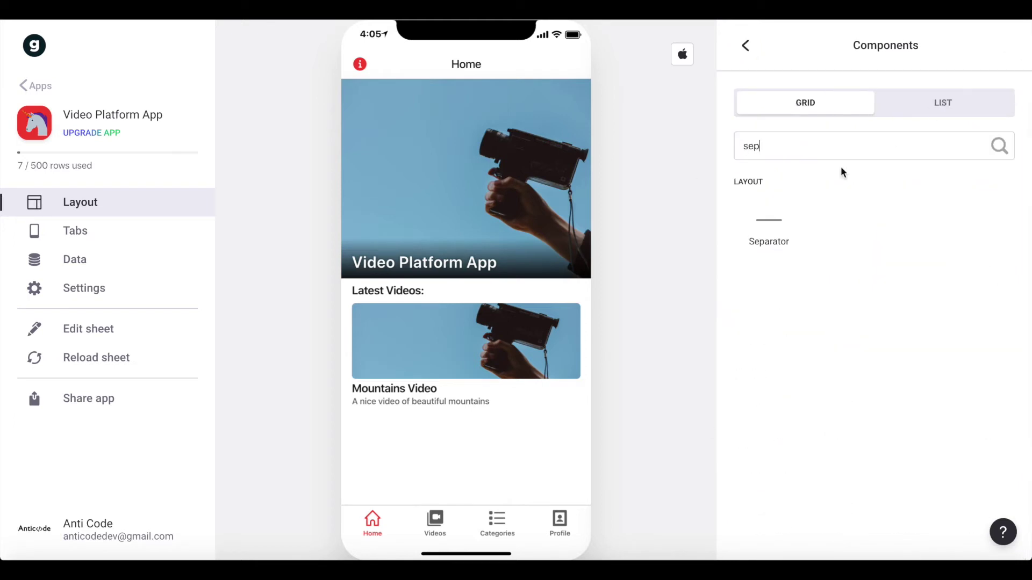
{"action": "left_click", "coordinate": [769, 225]}
{"action": "left_click", "coordinate": [745, 45]}
- Add a second inline list labelled 'Browse by Categories'
{"action": "left_click", "coordinate": [1003, 44]}
{"action": "type", "text": "inl"}
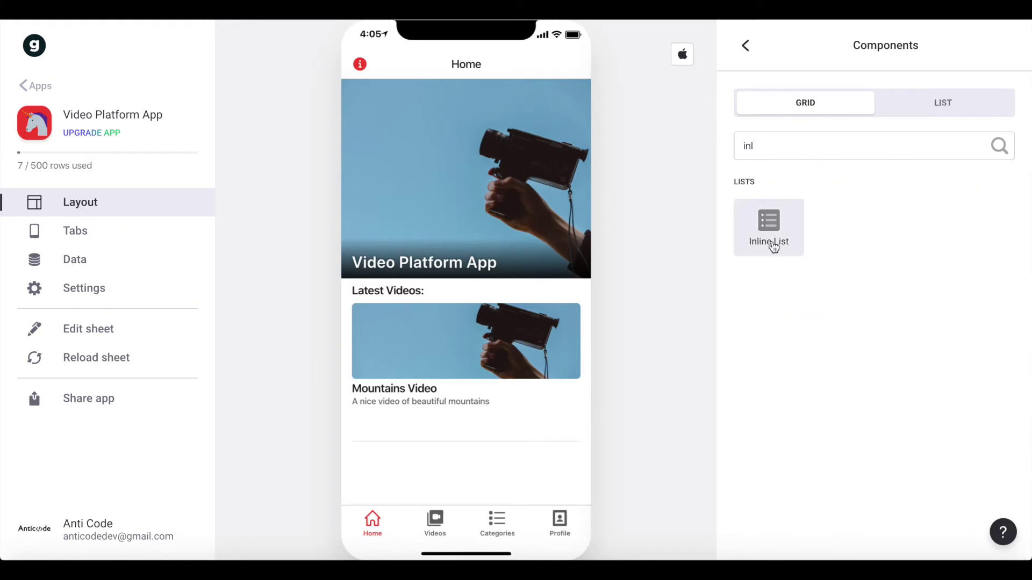
{"action": "left_click", "coordinate": [749, 220]}
{"action": "left_click", "coordinate": [786, 170]}
{"action": "double_click", "coordinate": [785, 171]}
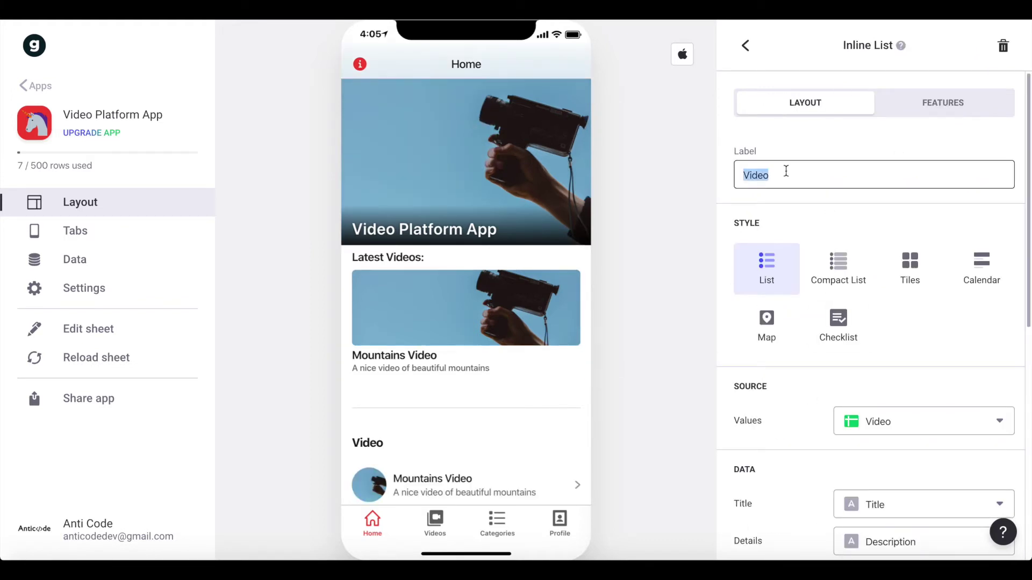
{"action": "type", "text": "Browse"}
{"action": "key", "text": "BackSpace"}
{"action": "key", "text": "BackSpace"}
{"action": "type", "text": "se by Categories"}
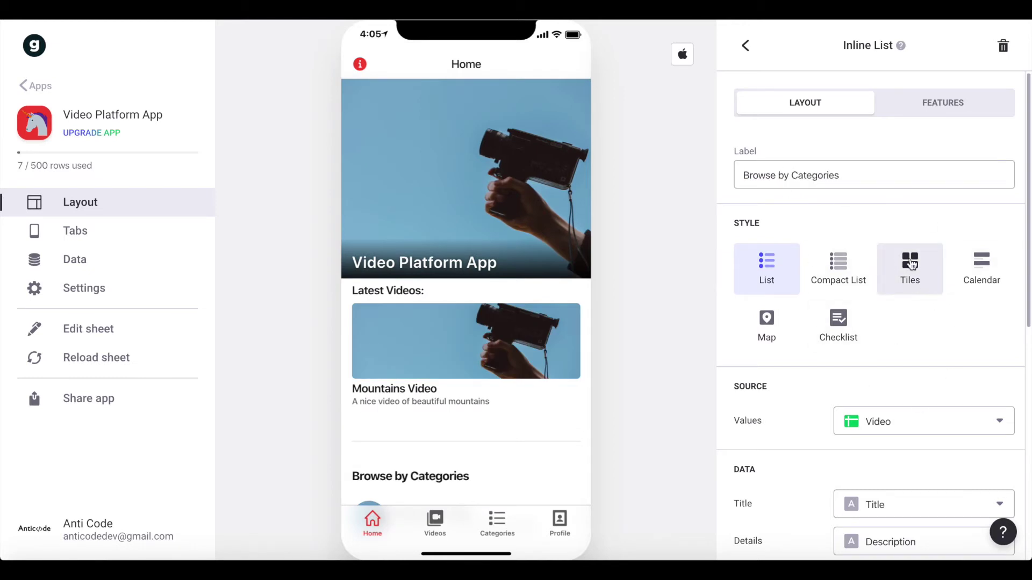
- Show Browse by Categories as horizontal Tiles with a 3:2 tile shape
{"action": "left_click", "coordinate": [910, 264]}
{"action": "scroll", "coordinate": [905, 299], "scroll_direction": "down", "scroll_amount": 9}
{"action": "left_click", "coordinate": [993, 282]}
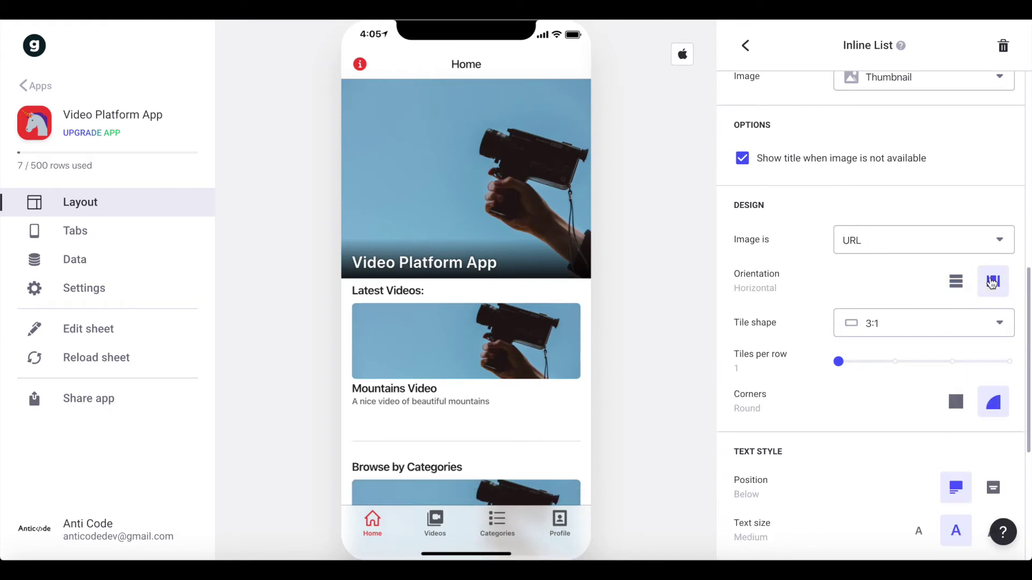
{"action": "left_click", "coordinate": [850, 335]}
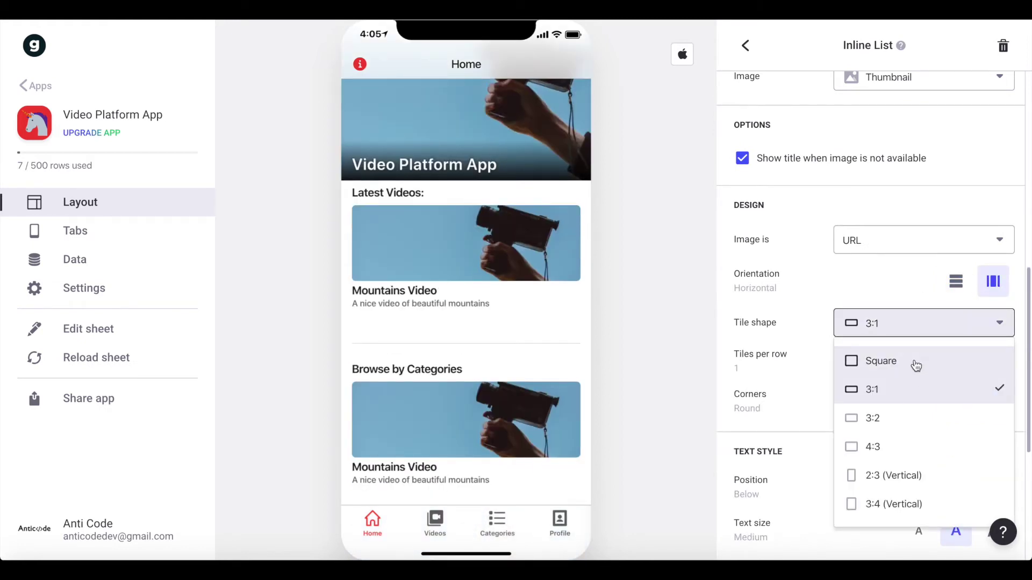
{"action": "left_click", "coordinate": [896, 417]}
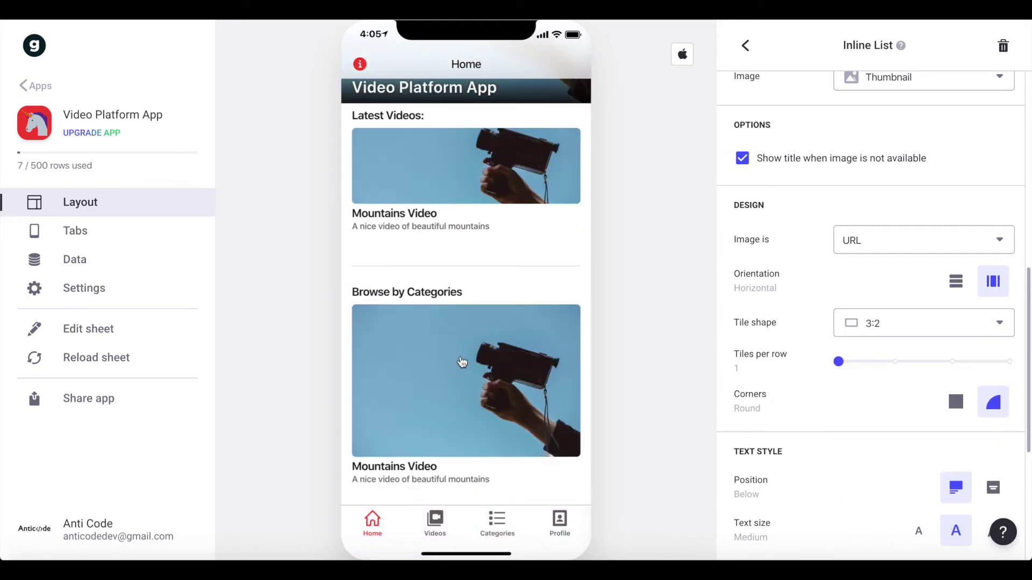
{"action": "scroll", "coordinate": [873, 243], "scroll_direction": "down", "scroll_amount": 1}
{"action": "scroll", "coordinate": [873, 243], "scroll_direction": "down", "scroll_amount": 3}
- Set Browse by Categories to 2 tiles per row, sourced from the Category sheet
{"action": "left_click", "coordinate": [895, 210]}
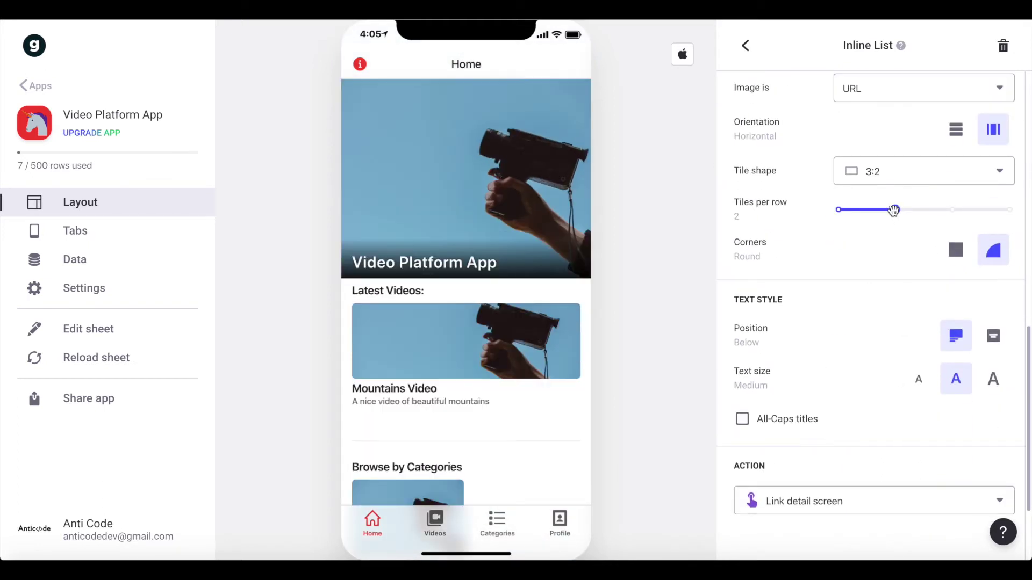
{"action": "scroll", "coordinate": [443, 342], "scroll_direction": "down", "scroll_amount": 2}
{"action": "scroll", "coordinate": [848, 279], "scroll_direction": "up", "scroll_amount": 10}
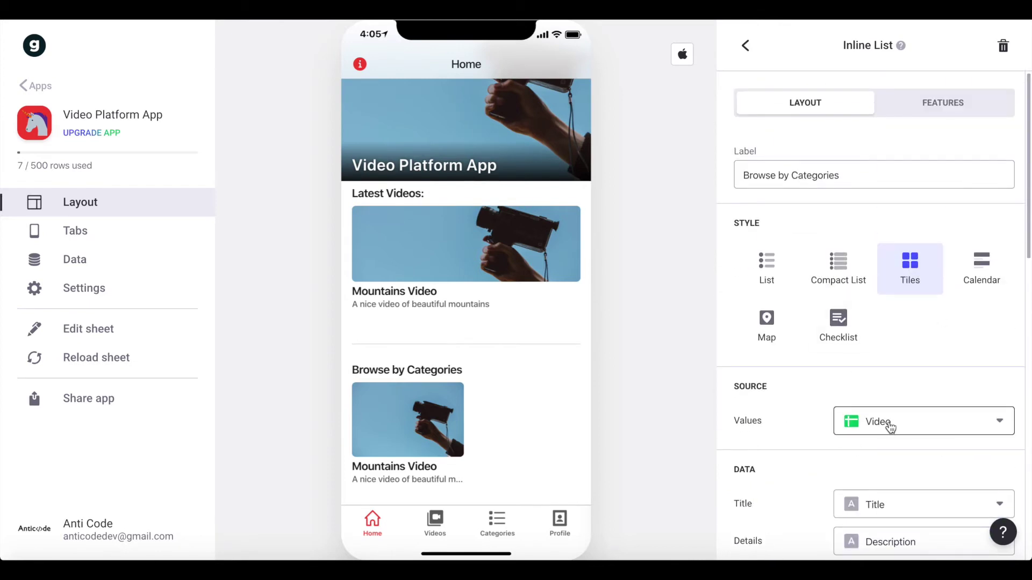
{"action": "left_click", "coordinate": [891, 427]}
{"action": "left_click", "coordinate": [901, 357]}
{"action": "scroll", "coordinate": [901, 356], "scroll_direction": "down", "scroll_amount": 5}
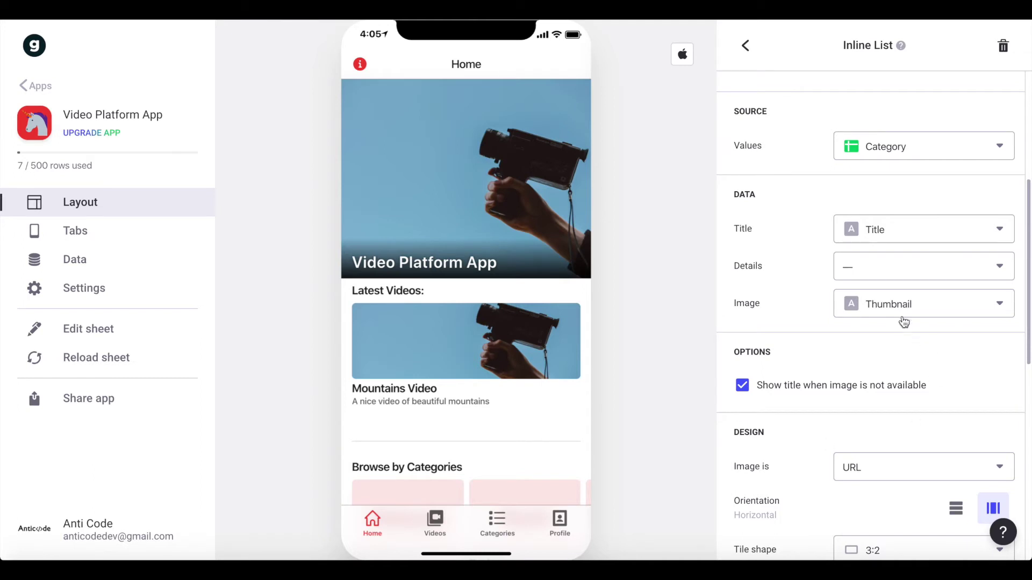
{"action": "scroll", "coordinate": [494, 398], "scroll_direction": "down", "scroll_amount": 2}
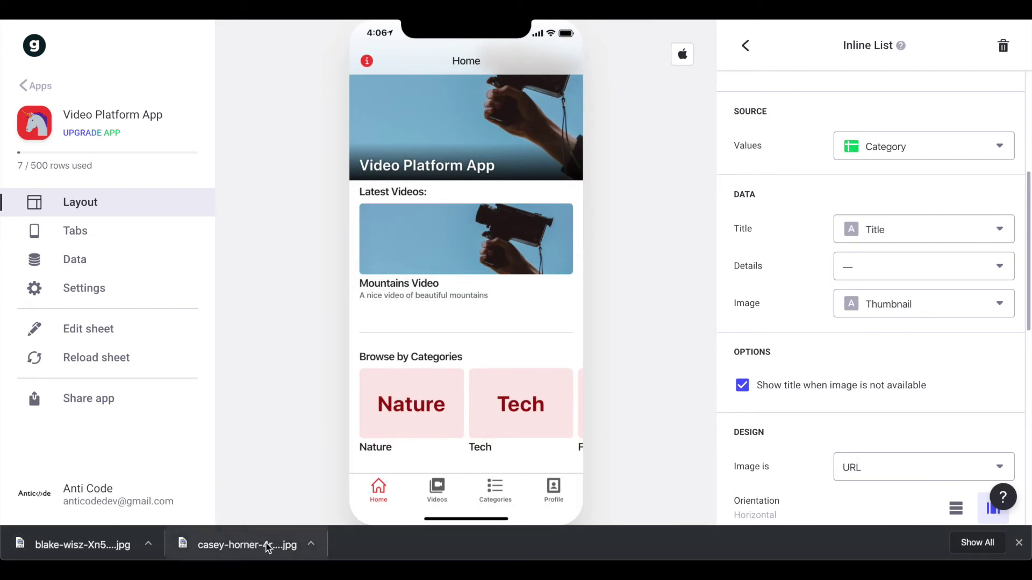
- Drop downloaded photos onto the Nature, Tech, Funny, Sports and Food category tiles, then dismiss the downloads bar
{"action": "left_click_drag", "start_coordinate": [250, 544], "coordinate": [414, 409]}
{"action": "left_click_drag", "start_coordinate": [80, 544], "coordinate": [540, 411]}
{"action": "scroll", "coordinate": [484, 411], "scroll_direction": "right", "scroll_amount": 5}
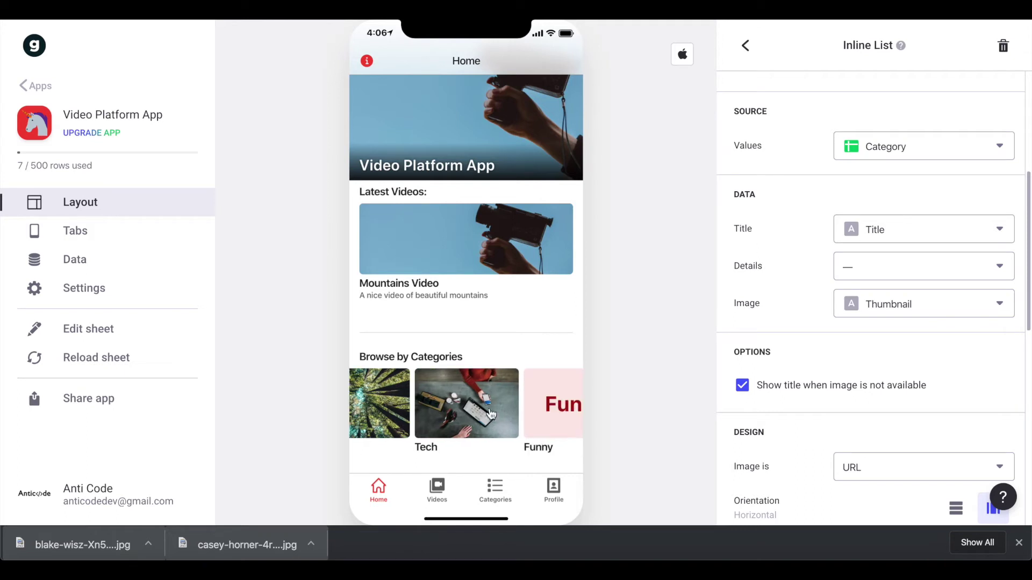
{"action": "left_click_drag", "start_coordinate": [237, 552], "coordinate": [465, 409]}
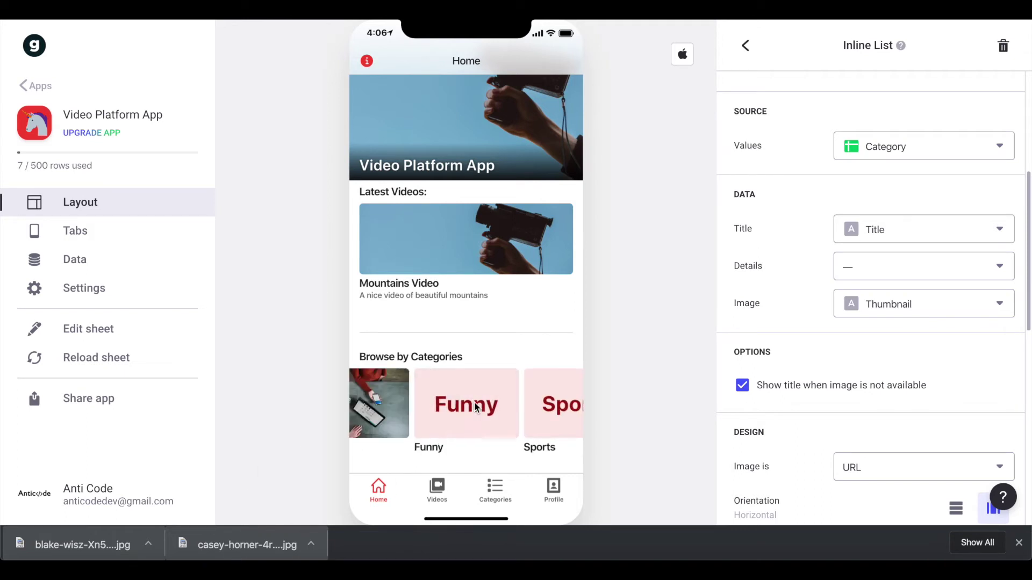
{"action": "scroll", "coordinate": [570, 444], "scroll_direction": "right", "scroll_amount": 2}
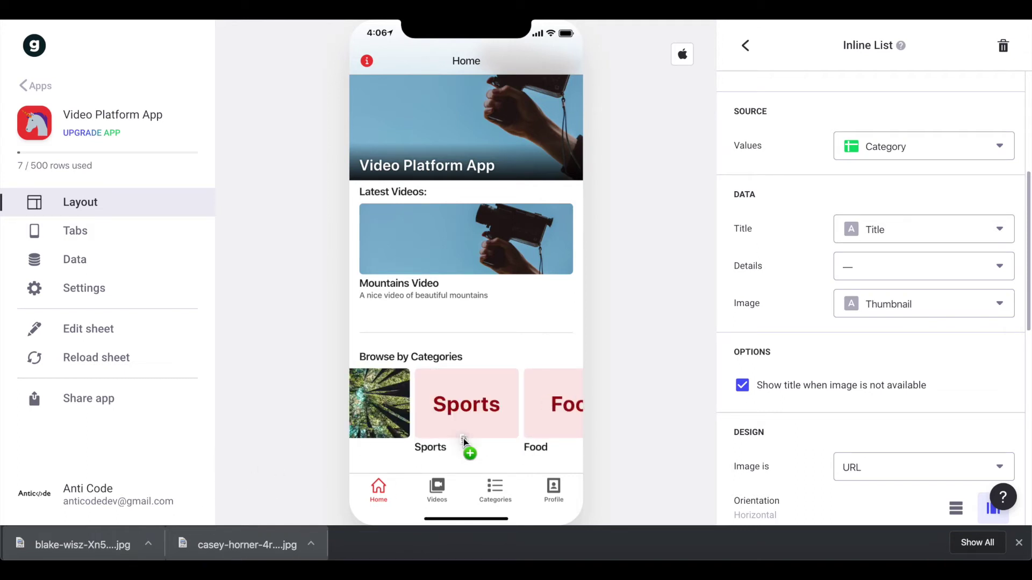
{"action": "left_click_drag", "start_coordinate": [559, 432], "coordinate": [422, 433]}
{"action": "left_click_drag", "start_coordinate": [233, 547], "coordinate": [545, 428]}
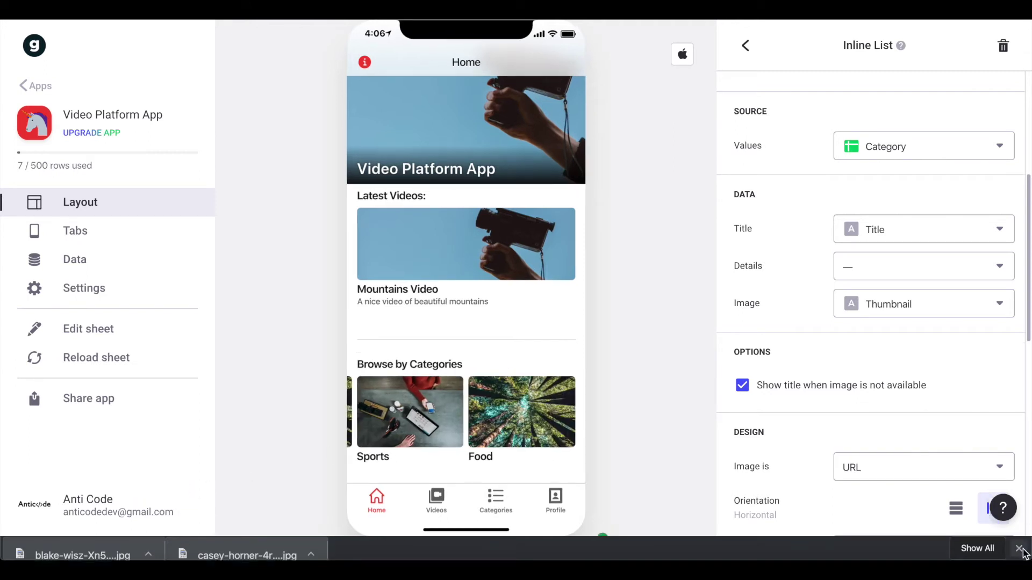
{"action": "left_click", "coordinate": [1019, 542]}
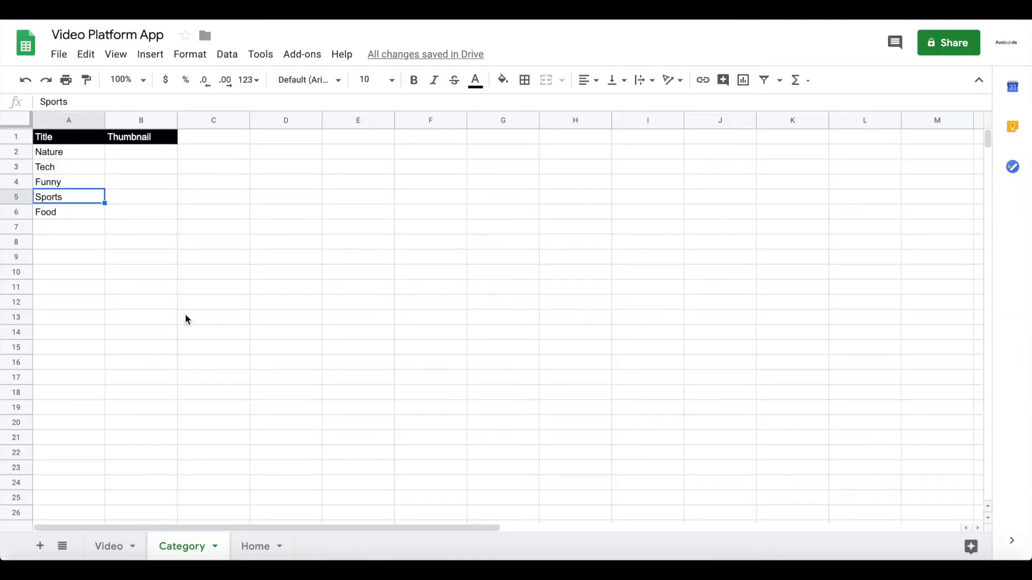
{"action": "left_click", "coordinate": [141, 183]}
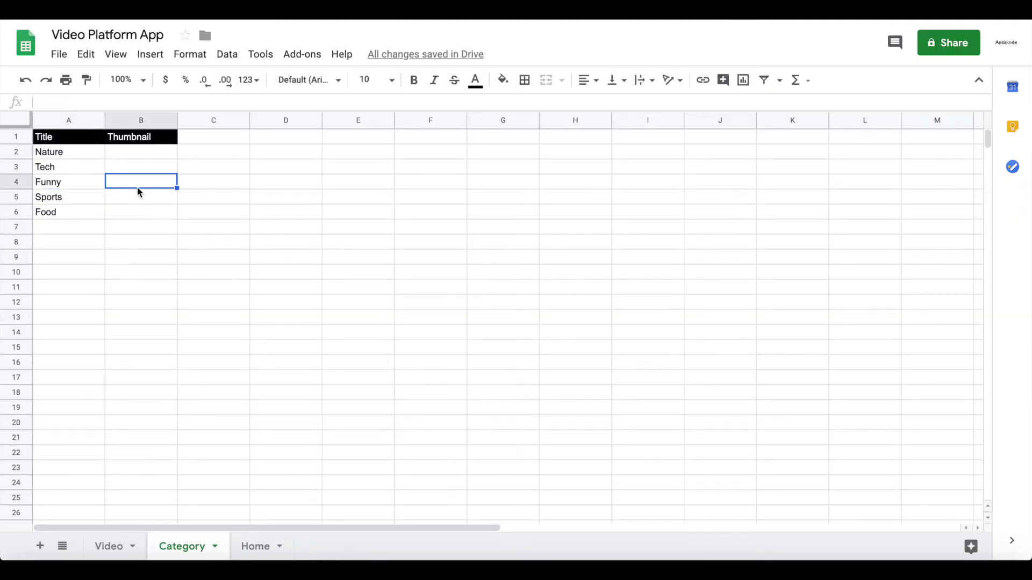
{"action": "left_click", "coordinate": [155, 144]}
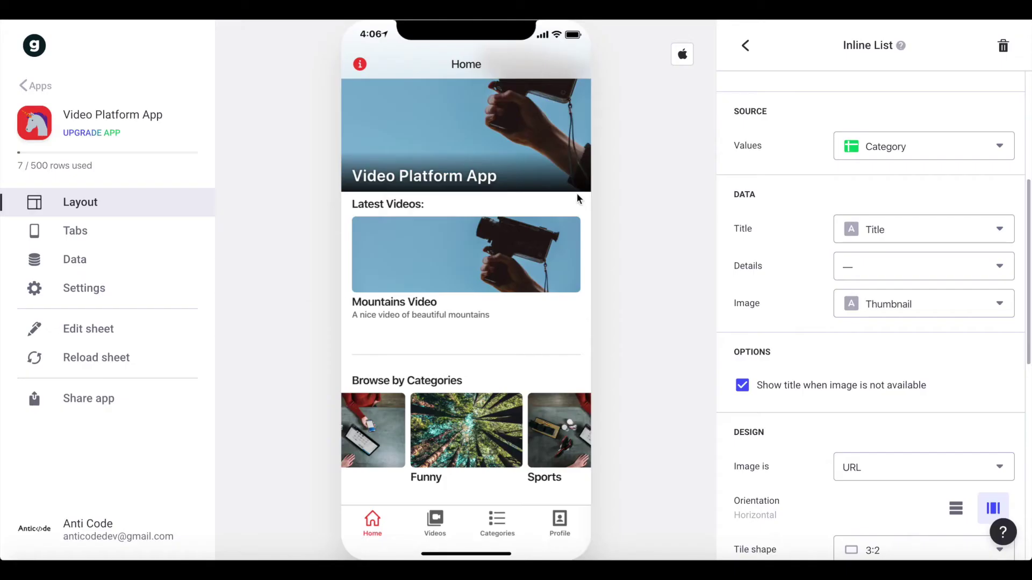
- Reset the categories carousel to Nature and display the Videos tab in Tiles style
{"action": "left_click_drag", "start_coordinate": [350, 443], "coordinate": [553, 426]}
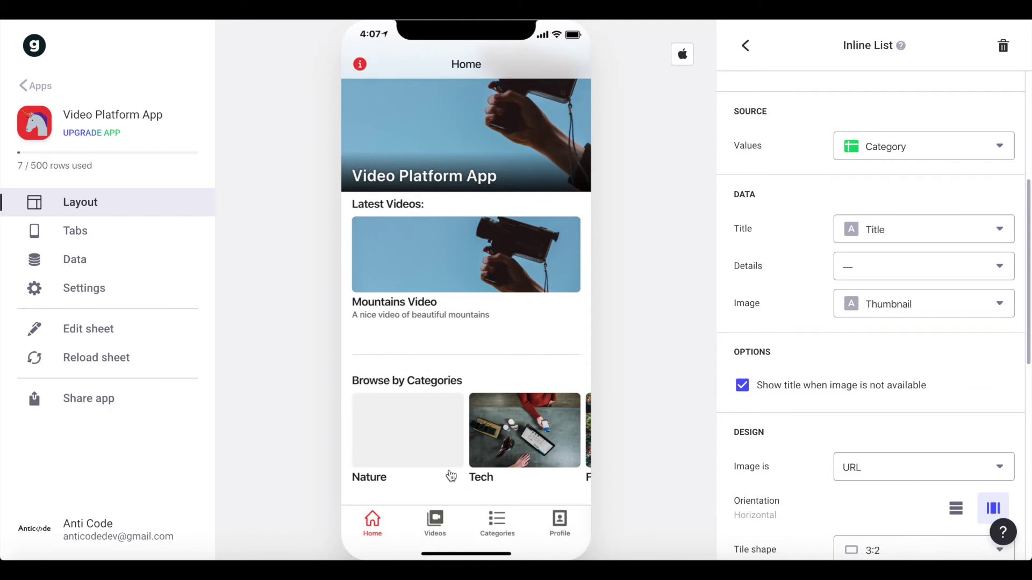
{"action": "left_click", "coordinate": [429, 521]}
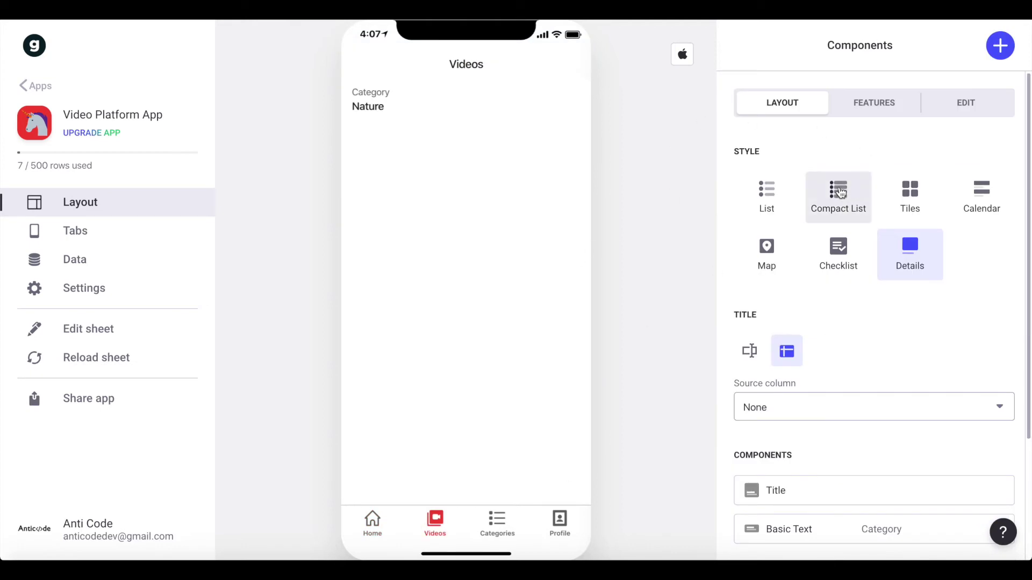
{"action": "left_click", "coordinate": [895, 203]}
{"action": "scroll", "coordinate": [944, 266], "scroll_direction": "down", "scroll_amount": 5}
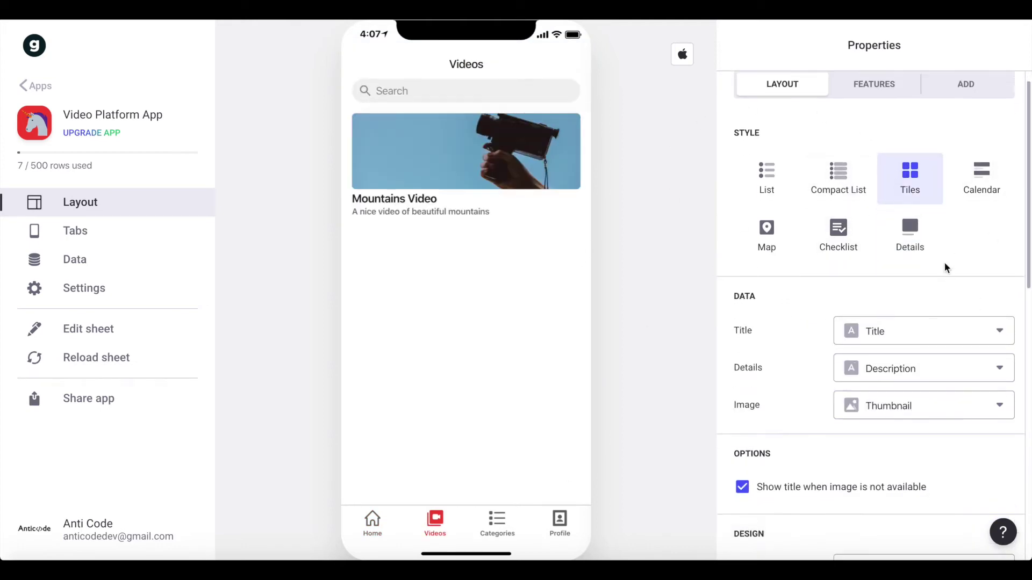
{"action": "scroll", "coordinate": [945, 263], "scroll_direction": "up", "scroll_amount": 5}
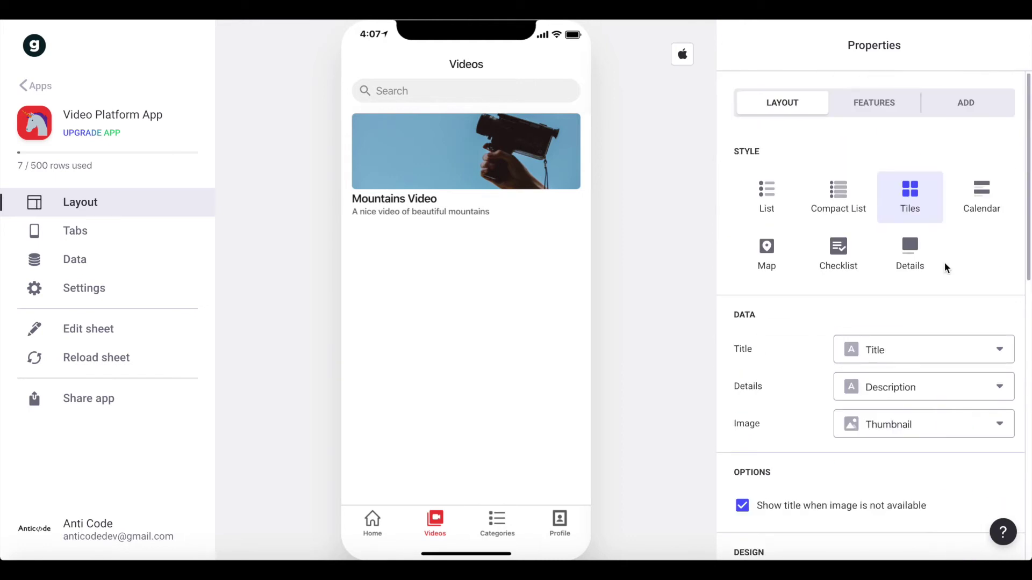
{"action": "scroll", "coordinate": [940, 295], "scroll_direction": "down", "scroll_amount": 6}
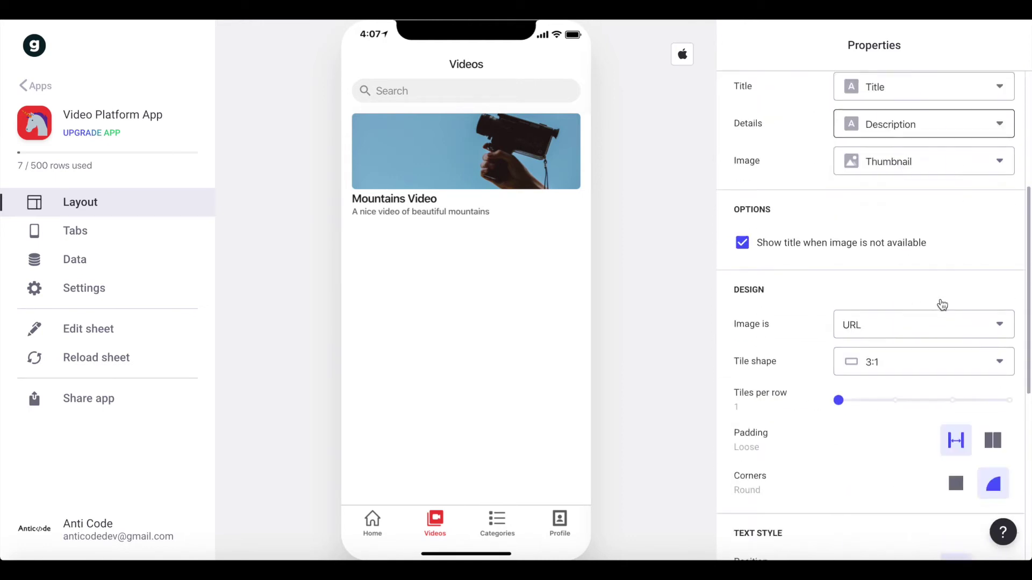
{"action": "scroll", "coordinate": [936, 333], "scroll_direction": "down", "scroll_amount": 1}
- Make the video tiles square with one tile per row
{"action": "left_click", "coordinate": [922, 298]}
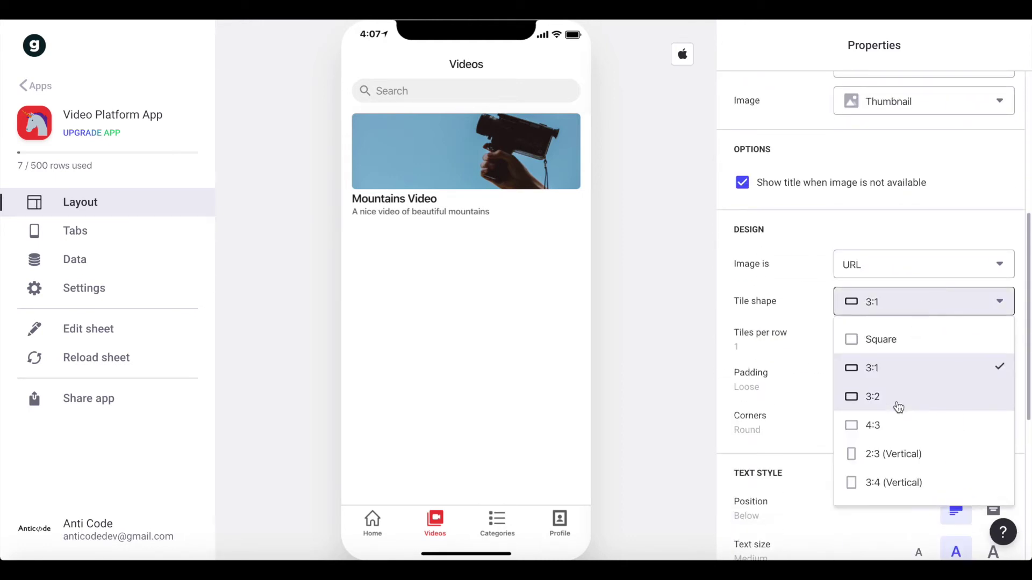
{"action": "left_click", "coordinate": [908, 331]}
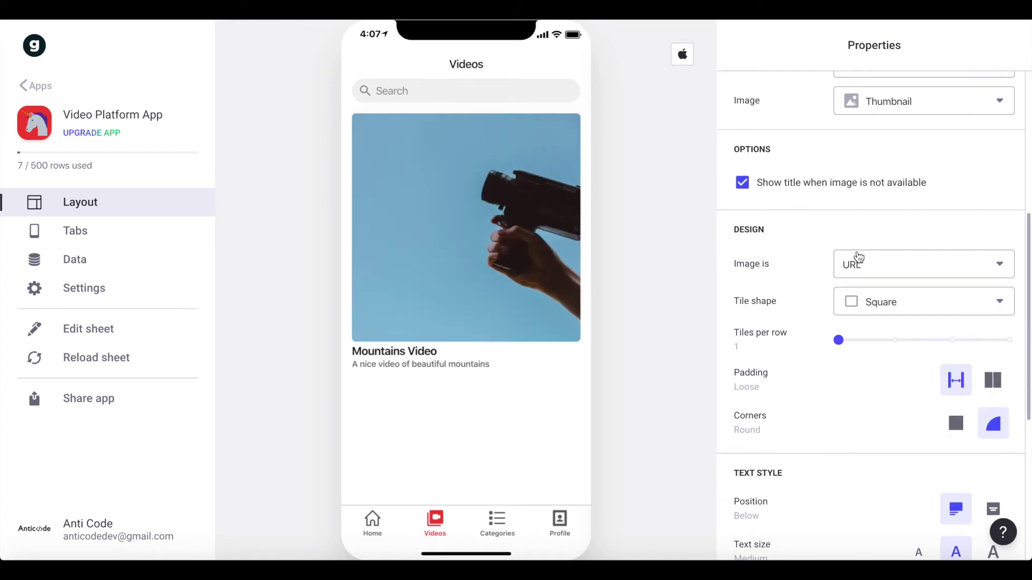
{"action": "scroll", "coordinate": [859, 327], "scroll_direction": "down", "scroll_amount": 2}
{"action": "left_click", "coordinate": [892, 263]}
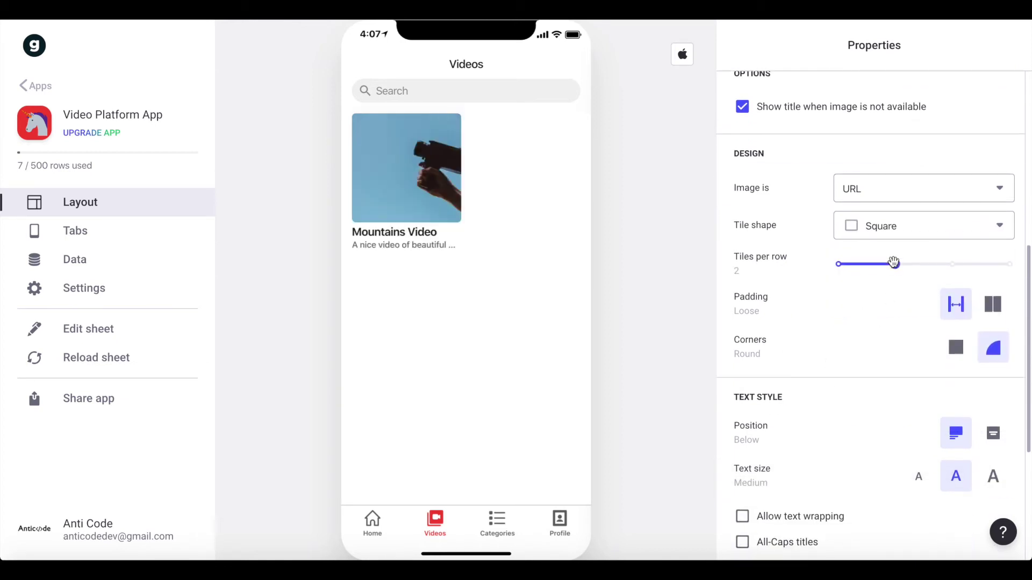
{"action": "left_click", "coordinate": [839, 265]}
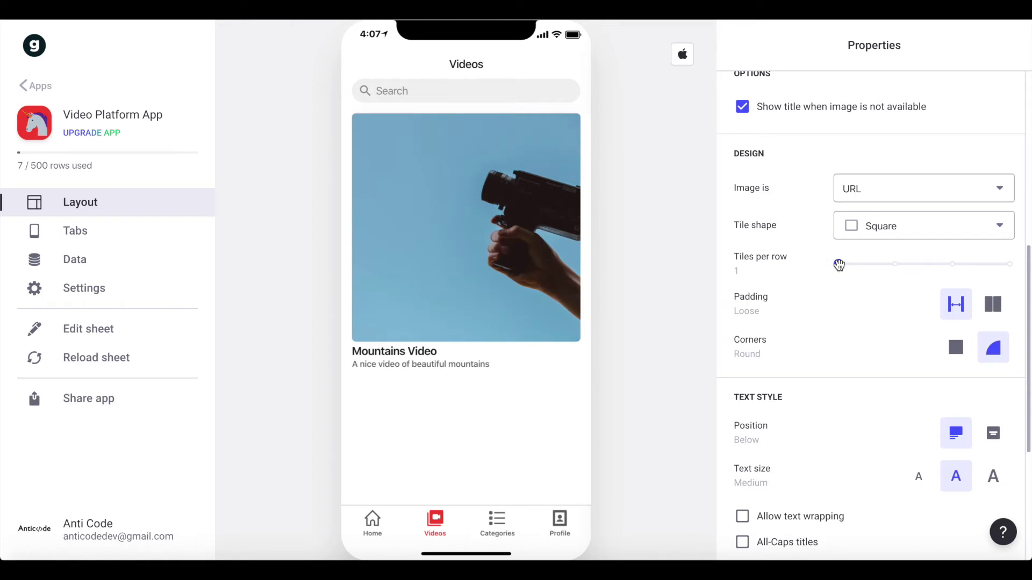
- Keep the title below the image and set the tile text size to Large
{"action": "scroll", "coordinate": [840, 272], "scroll_direction": "down", "scroll_amount": 1}
{"action": "scroll", "coordinate": [839, 272], "scroll_direction": "down", "scroll_amount": 3}
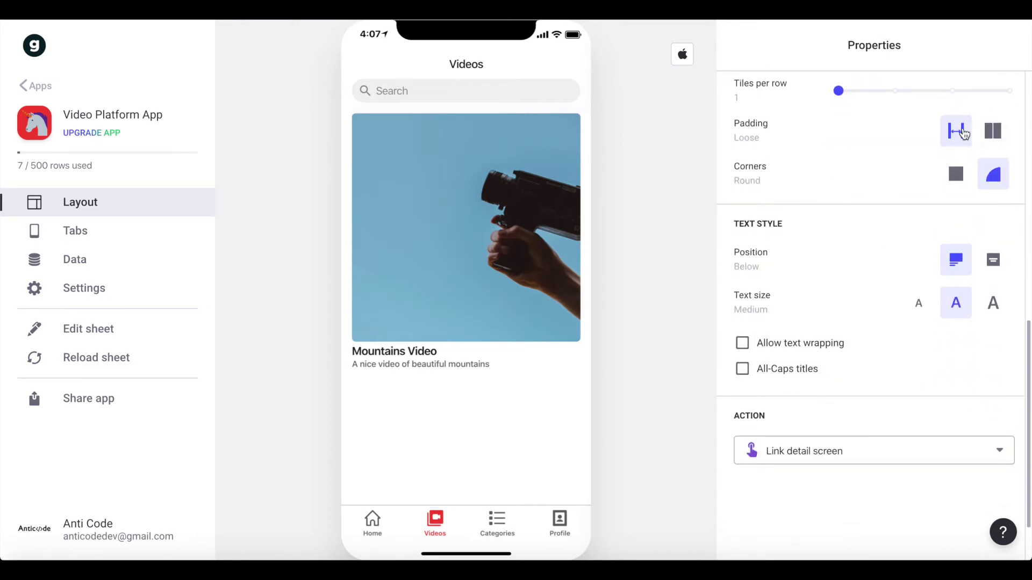
{"action": "scroll", "coordinate": [962, 260], "scroll_direction": "up", "scroll_amount": 5}
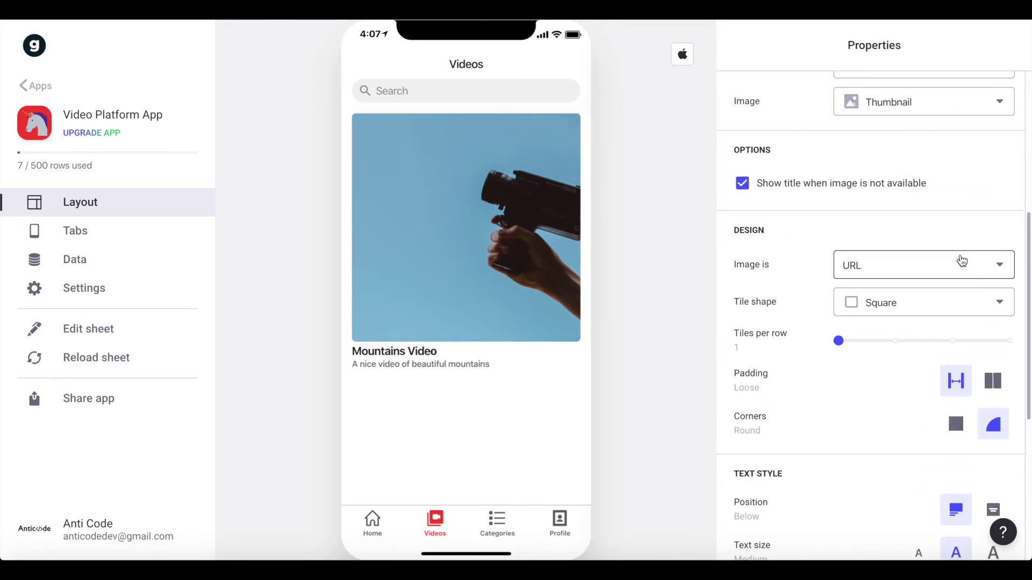
{"action": "scroll", "coordinate": [946, 355], "scroll_direction": "down", "scroll_amount": 5}
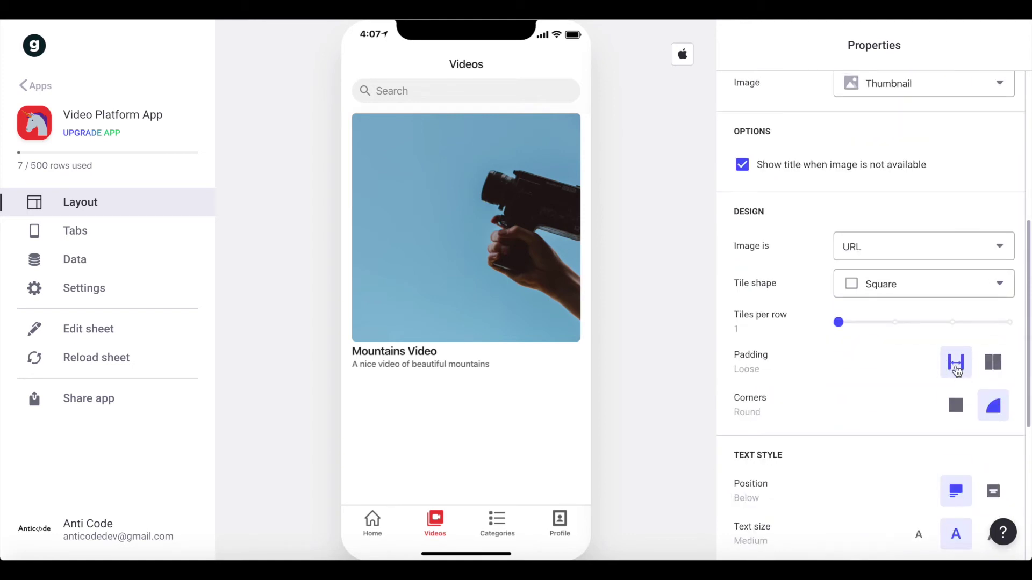
{"action": "scroll", "coordinate": [866, 387], "scroll_direction": "down", "scroll_amount": 2}
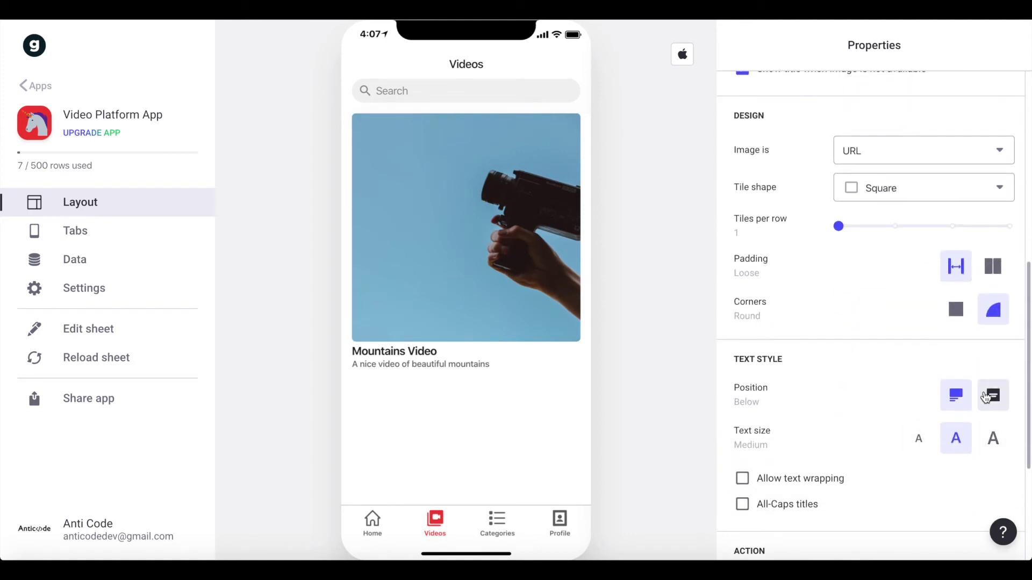
{"action": "left_click", "coordinate": [993, 397]}
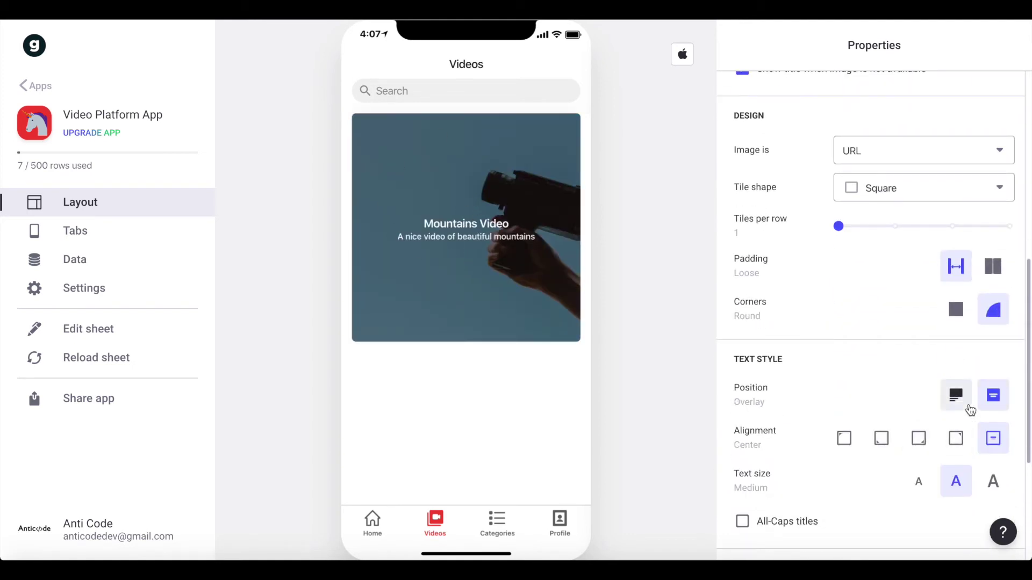
{"action": "left_click", "coordinate": [957, 398]}
{"action": "scroll", "coordinate": [856, 355], "scroll_direction": "down", "scroll_amount": 2}
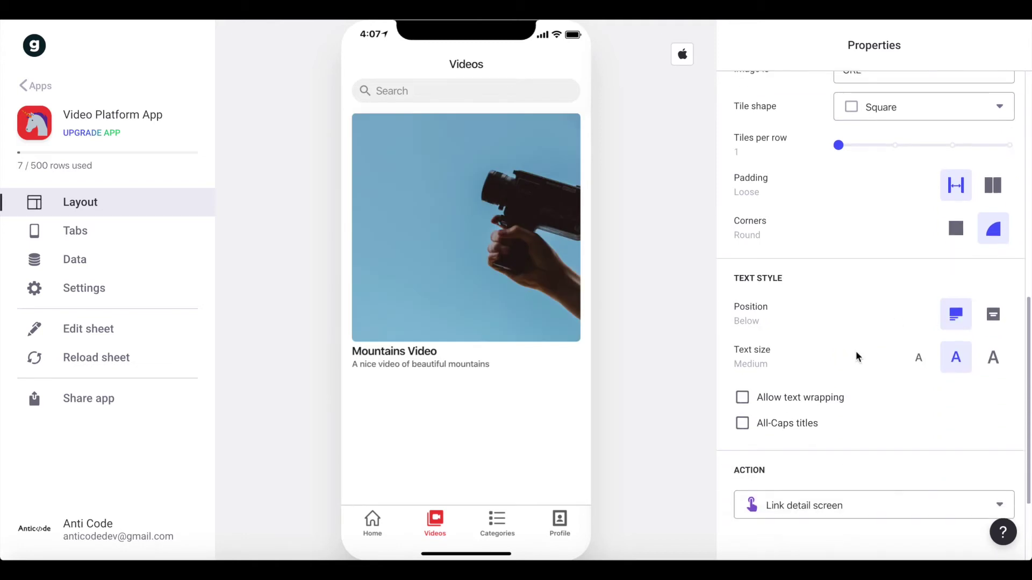
{"action": "left_click", "coordinate": [995, 358]}
- Keep Description as the tile details and open the Mountains Video detail screen
{"action": "scroll", "coordinate": [952, 266], "scroll_direction": "up", "scroll_amount": 6}
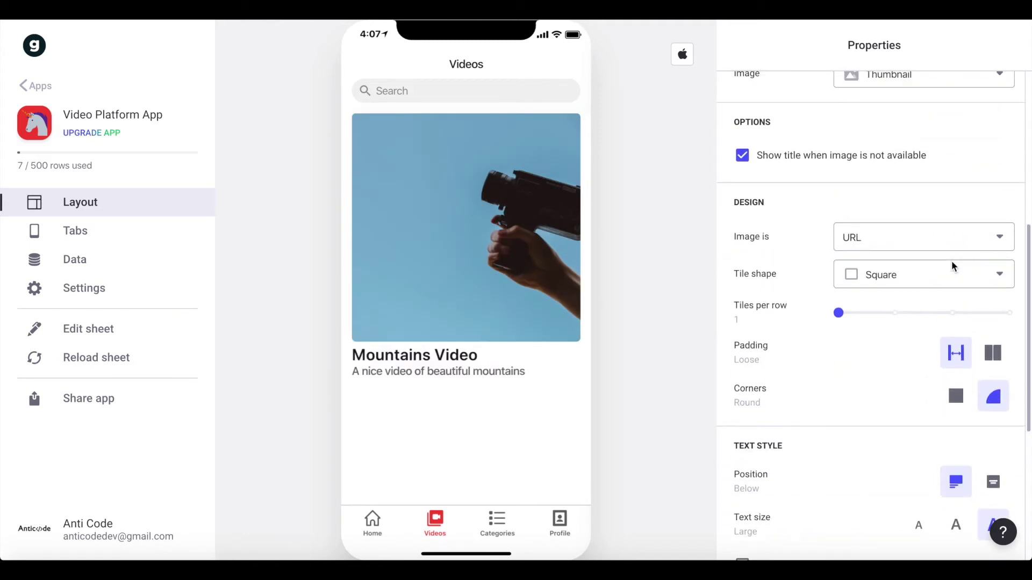
{"action": "scroll", "coordinate": [951, 267], "scroll_direction": "down", "scroll_amount": 8}
{"action": "scroll", "coordinate": [952, 268], "scroll_direction": "up", "scroll_amount": 8}
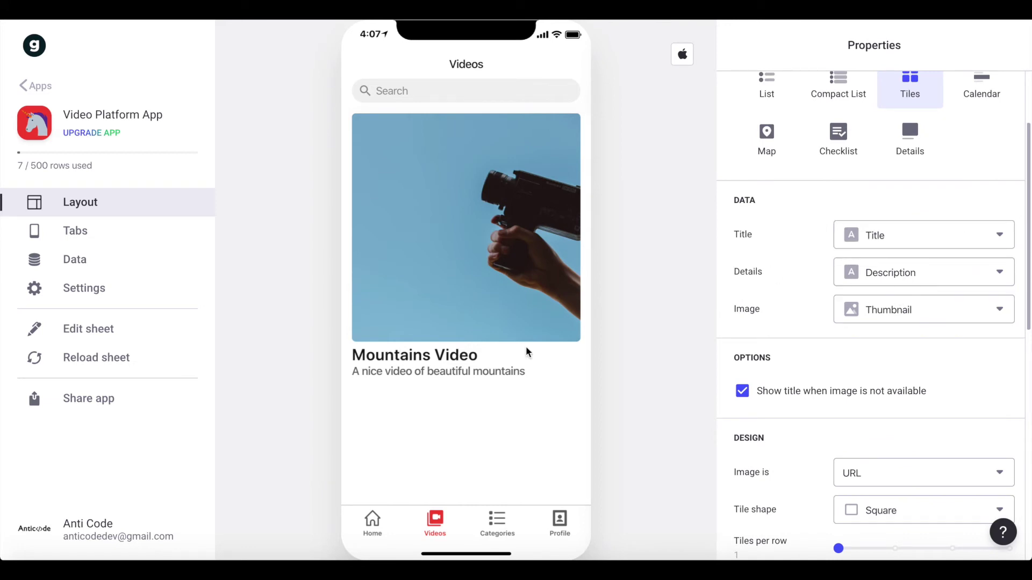
{"action": "left_click", "coordinate": [944, 263]}
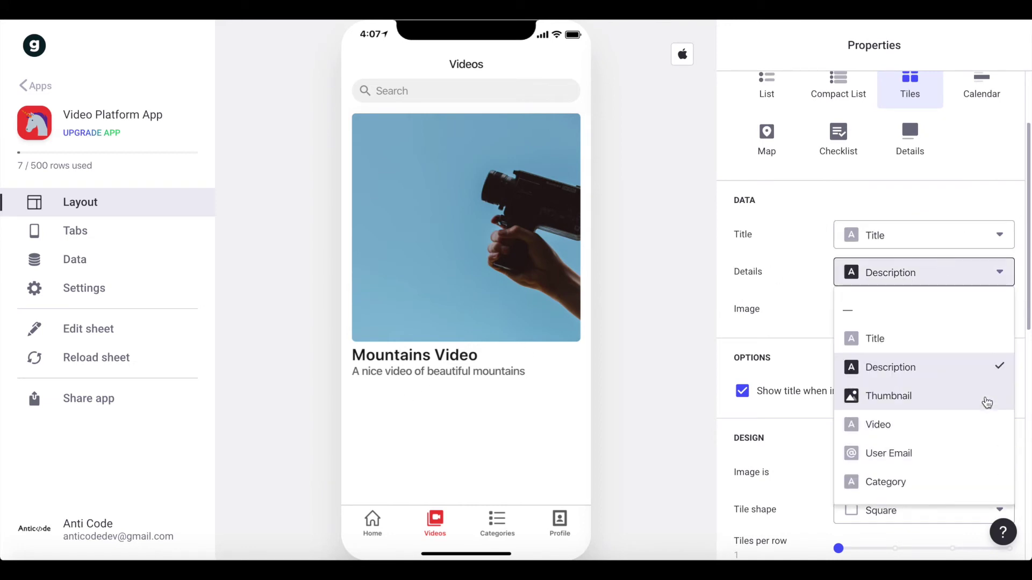
{"action": "left_click", "coordinate": [802, 321]}
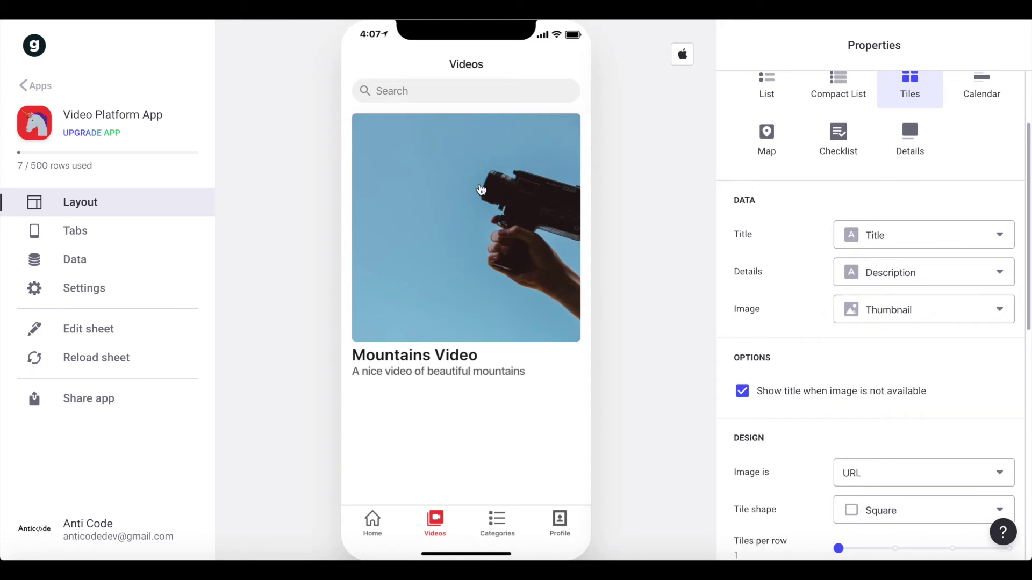
{"action": "left_click", "coordinate": [481, 190]}
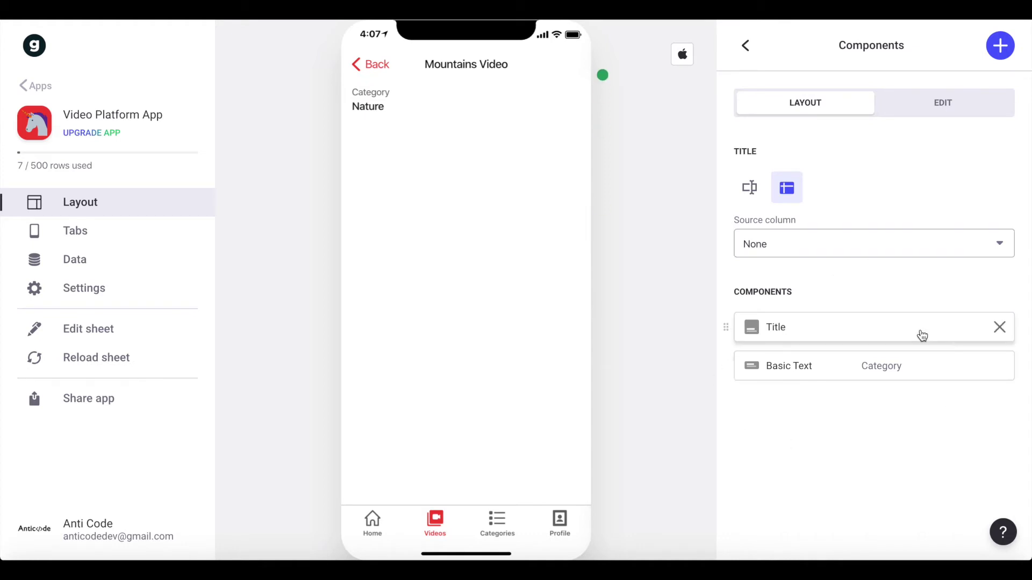
- Remove the Category text and set the title component to the Title column over the Thumbnail image, with no details
{"action": "mouse_move", "coordinate": [739, 379]}
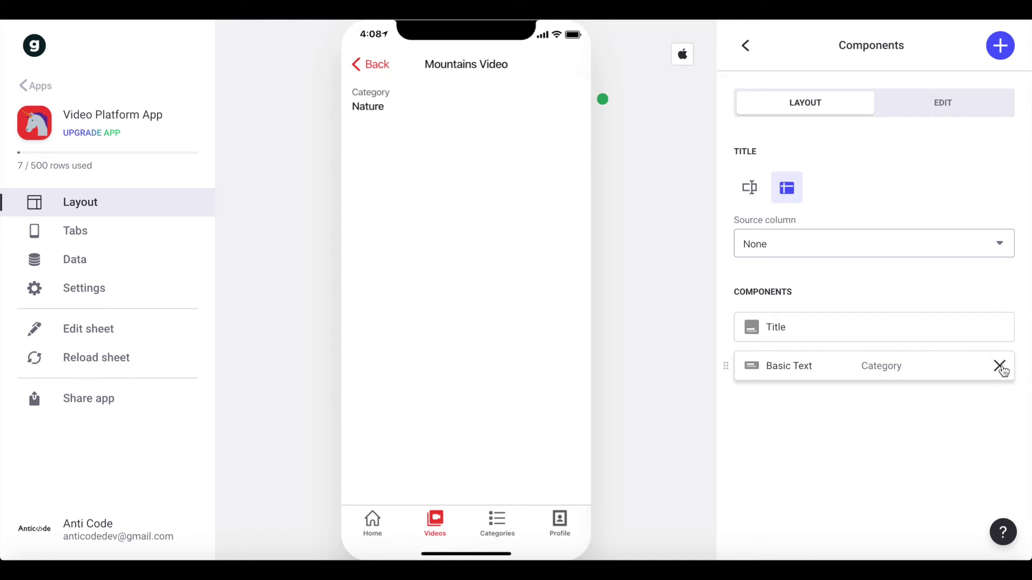
{"action": "left_click", "coordinate": [1001, 368]}
{"action": "left_click", "coordinate": [871, 338]}
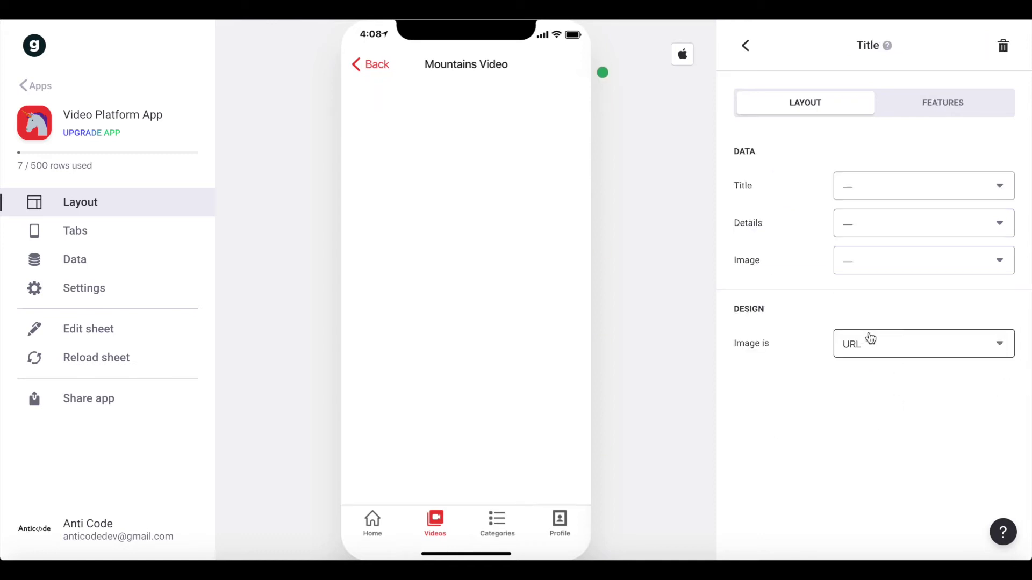
{"action": "left_click", "coordinate": [907, 189]}
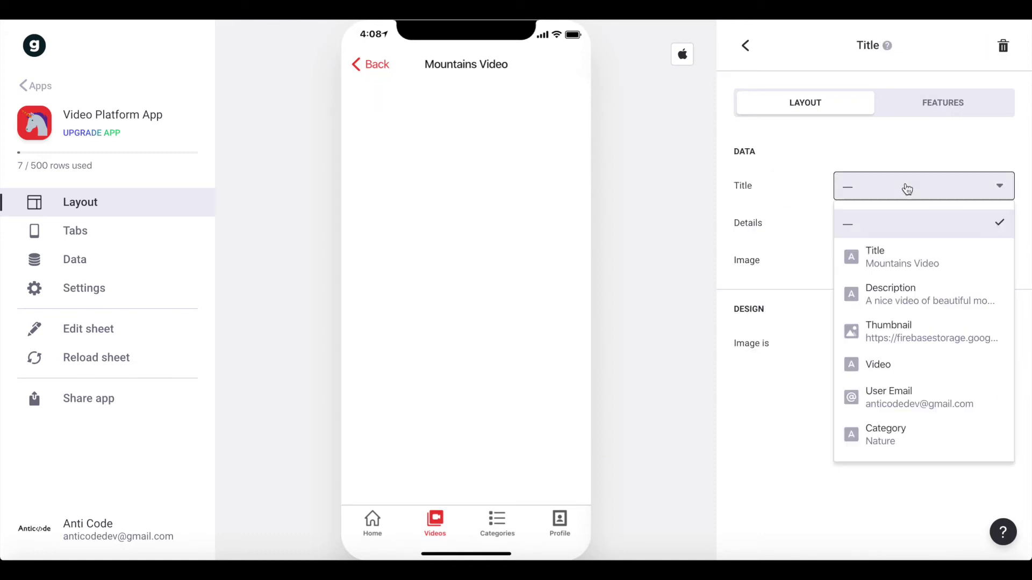
{"action": "left_click", "coordinate": [919, 270]}
{"action": "left_click", "coordinate": [871, 226]}
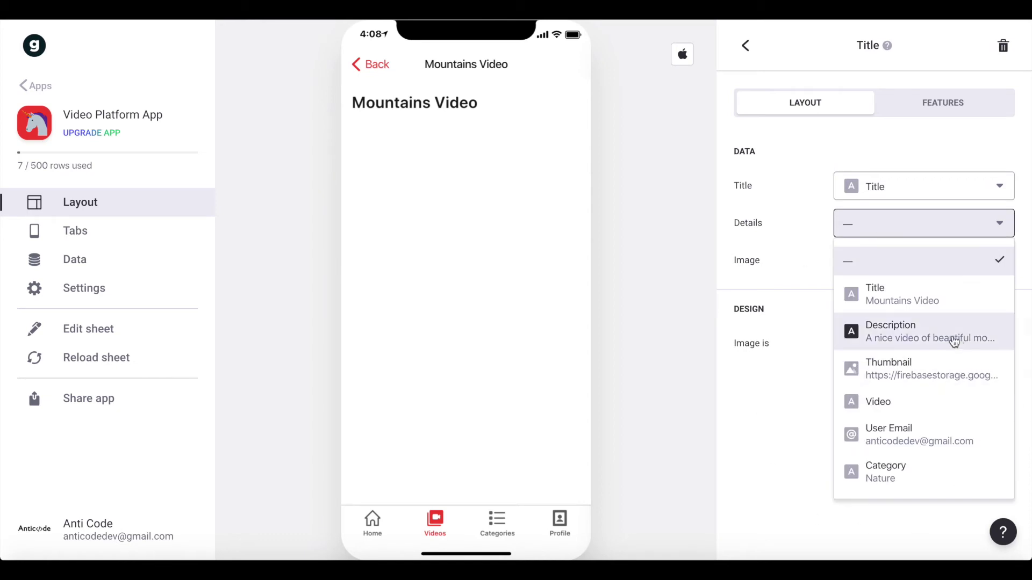
{"action": "left_click", "coordinate": [901, 268]}
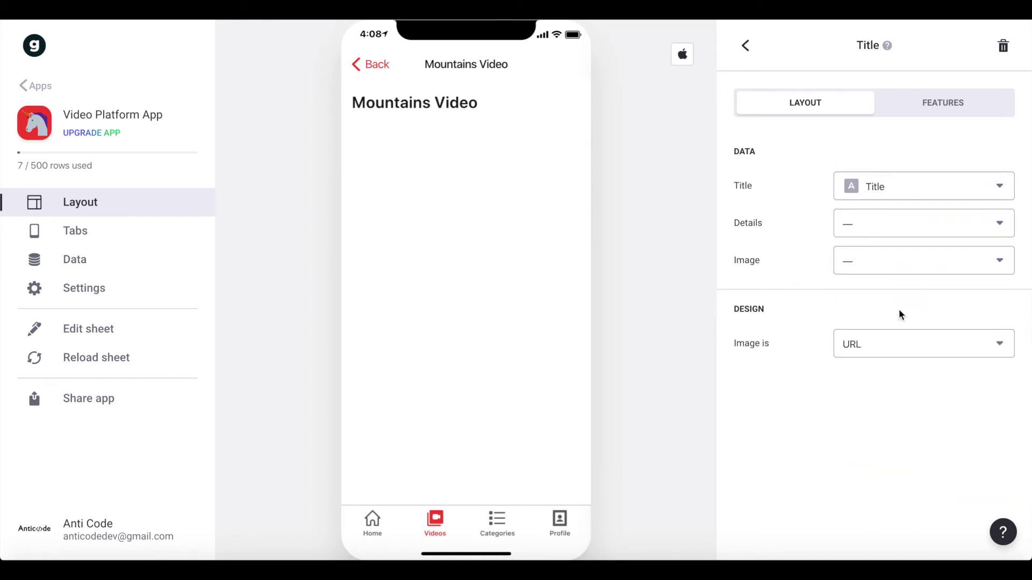
{"action": "left_click", "coordinate": [906, 263]}
{"action": "left_click", "coordinate": [907, 419]}
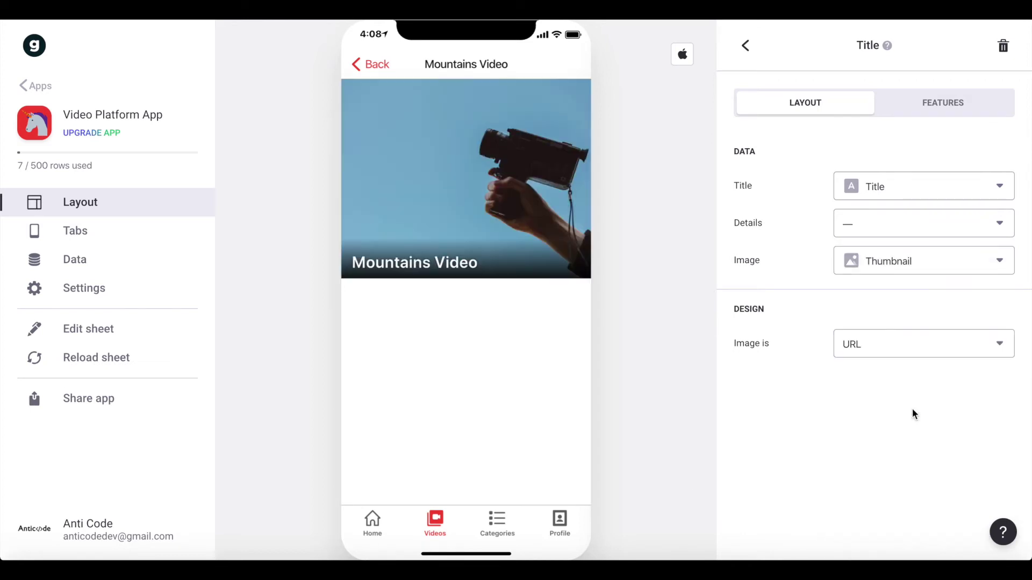
{"action": "left_click", "coordinate": [746, 46]}
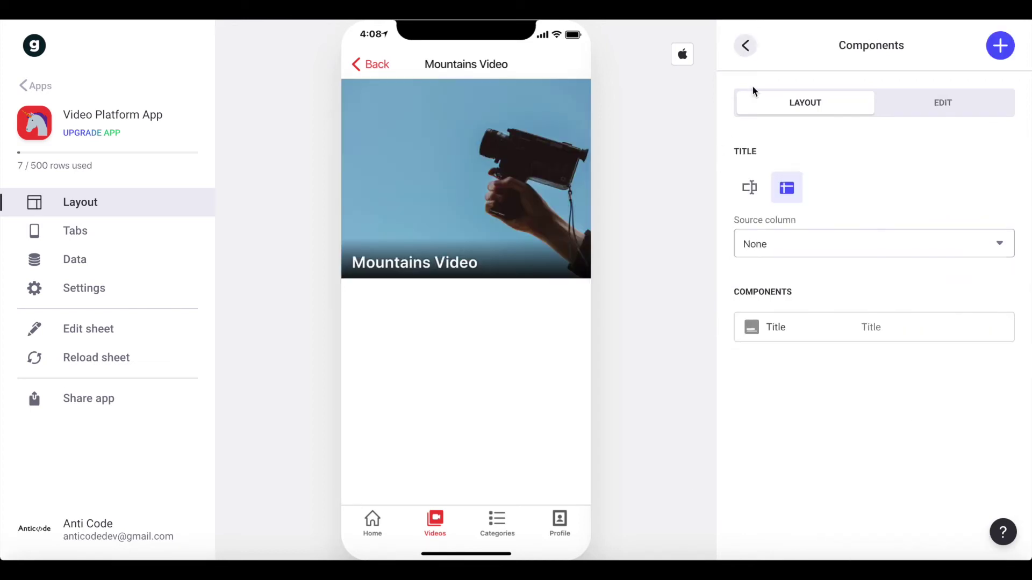
- Add a Basic Text component showing Description, with its action set to None
{"action": "left_click", "coordinate": [1003, 45]}
{"action": "left_click", "coordinate": [769, 228]}
{"action": "left_click", "coordinate": [857, 193]}
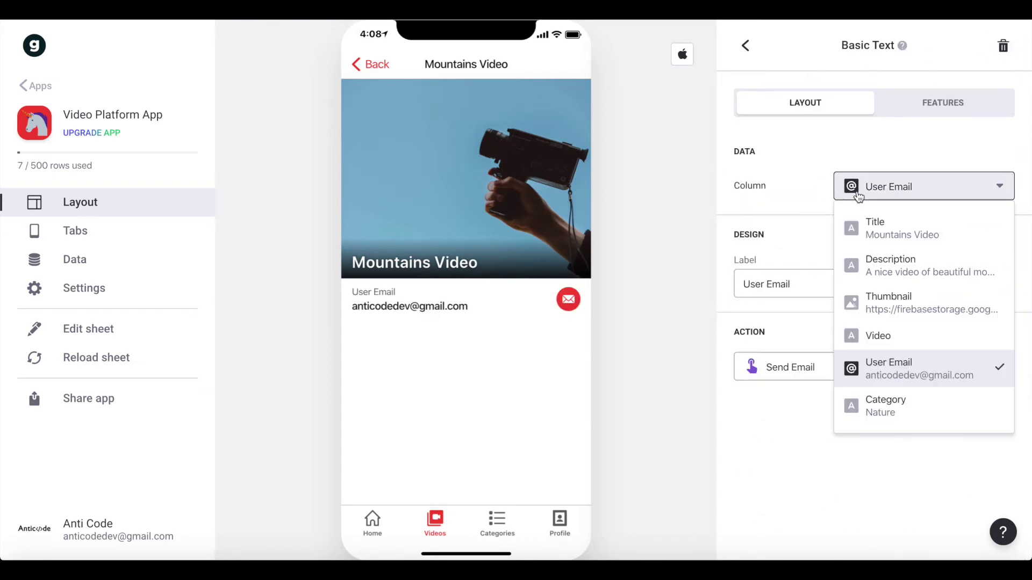
{"action": "left_click", "coordinate": [876, 277]}
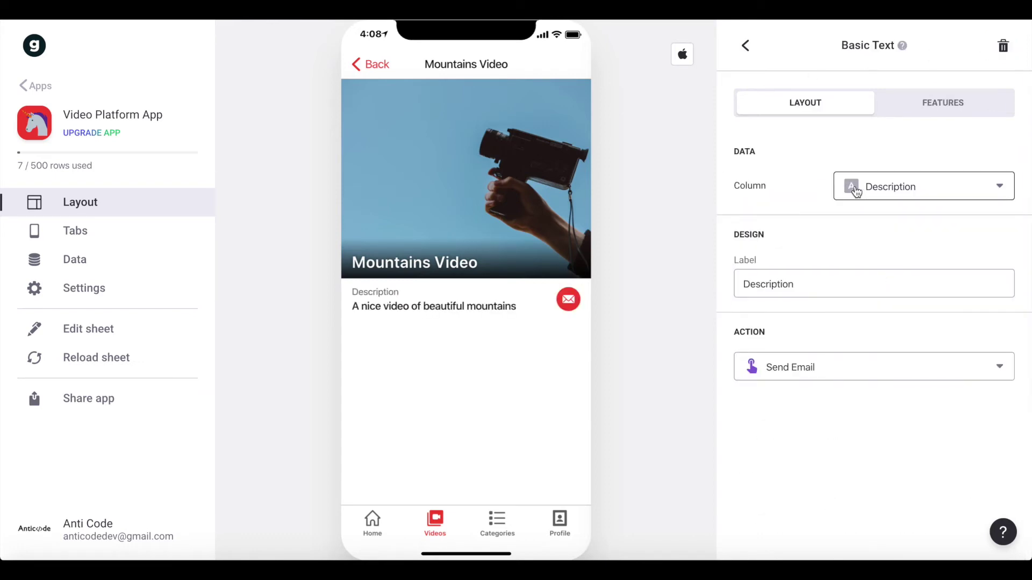
{"action": "left_click", "coordinate": [859, 370]}
{"action": "left_click", "coordinate": [795, 156]}
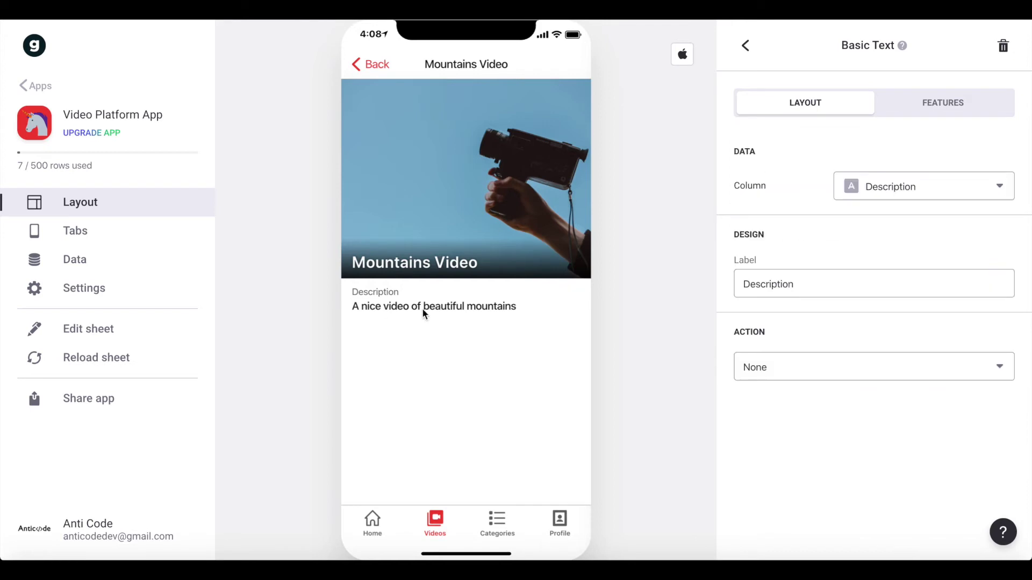
{"action": "left_click", "coordinate": [746, 46]}
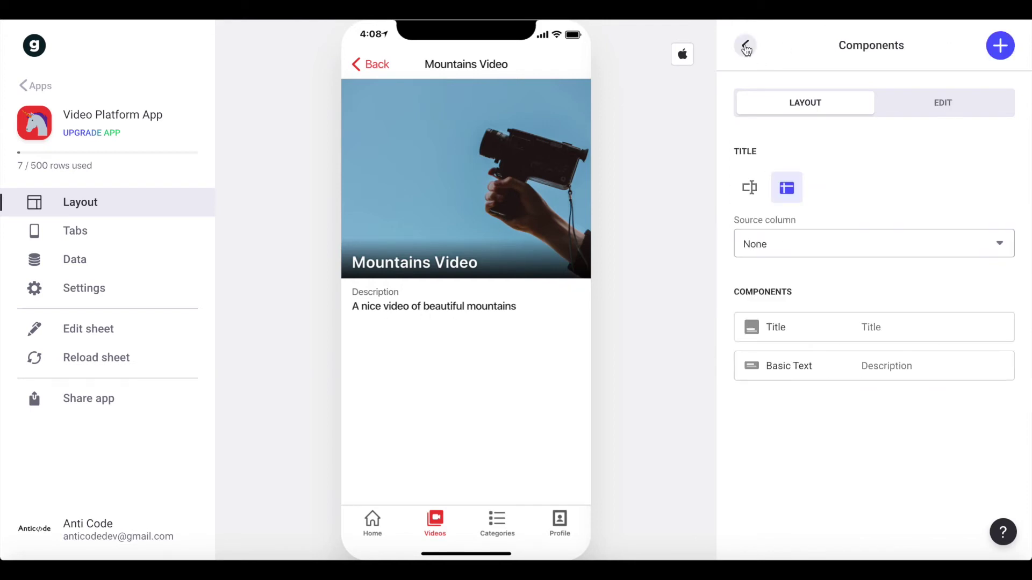
- Add a Video component bound to the Video column and go back to the Videos list
{"action": "left_click", "coordinate": [996, 54]}
{"action": "type", "text": "vi"}
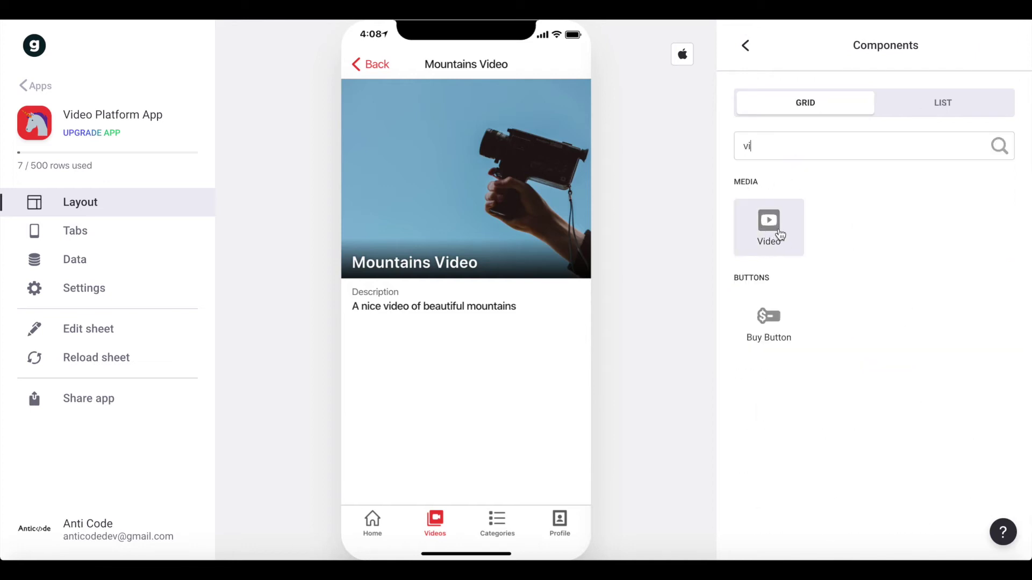
{"action": "left_click", "coordinate": [781, 235]}
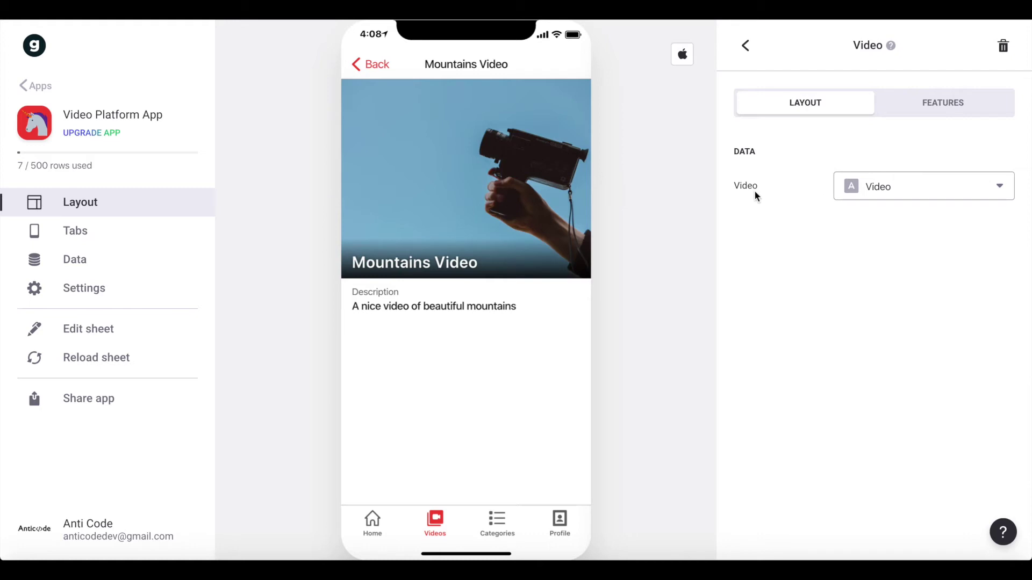
{"action": "left_click", "coordinate": [878, 188]}
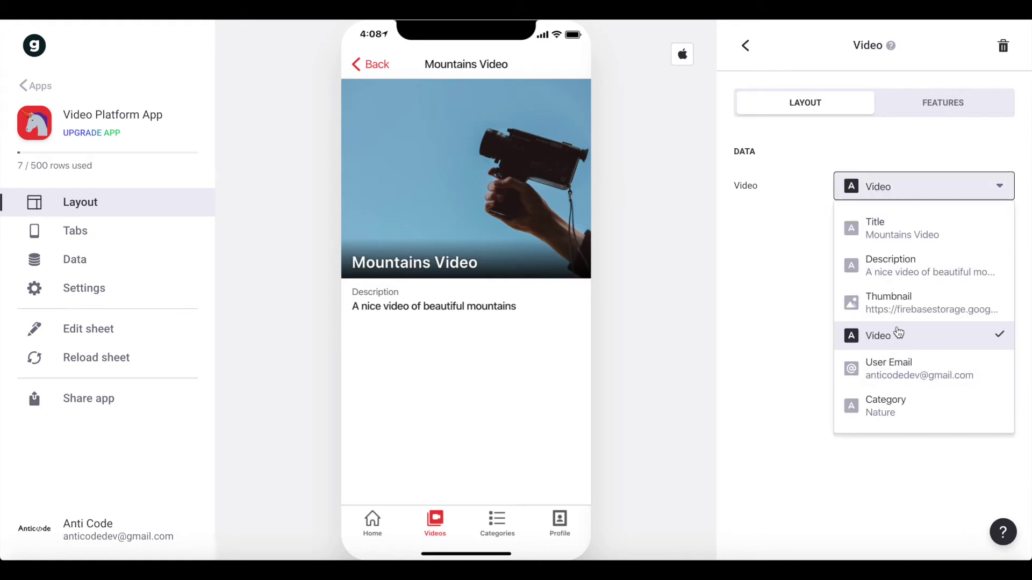
{"action": "left_click", "coordinate": [745, 317]}
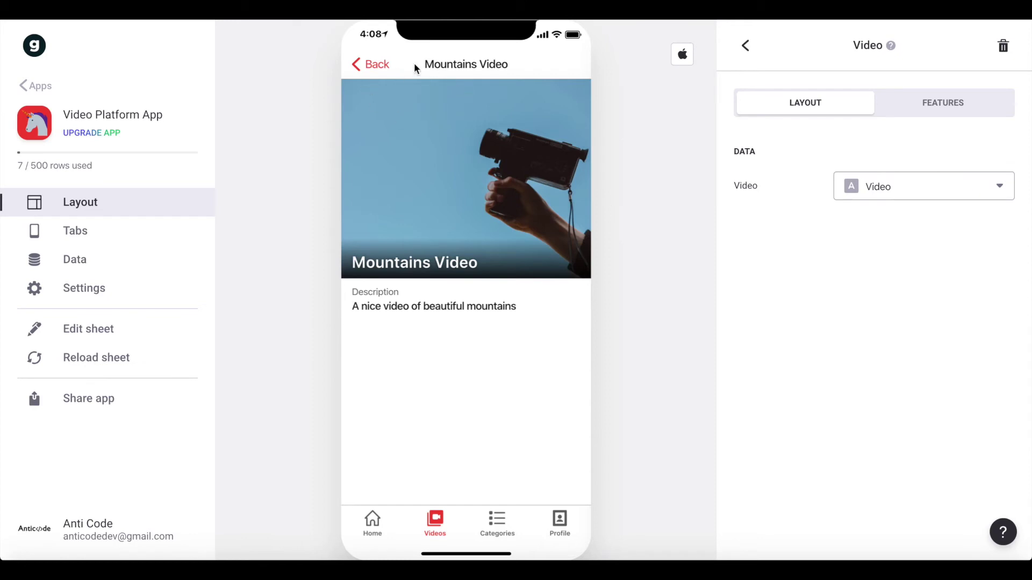
{"action": "left_click", "coordinate": [371, 65]}
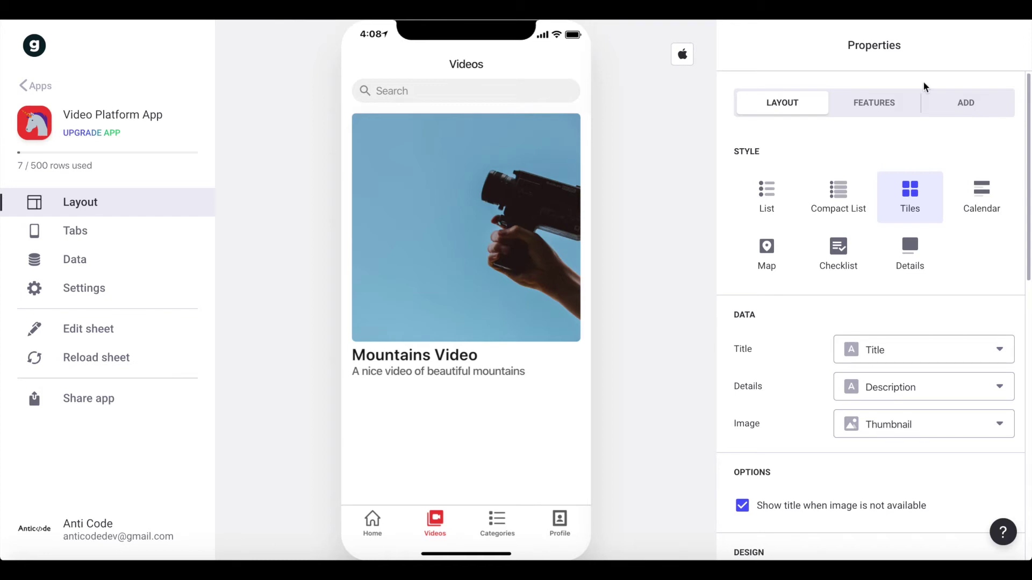
{"action": "left_click", "coordinate": [969, 105]}
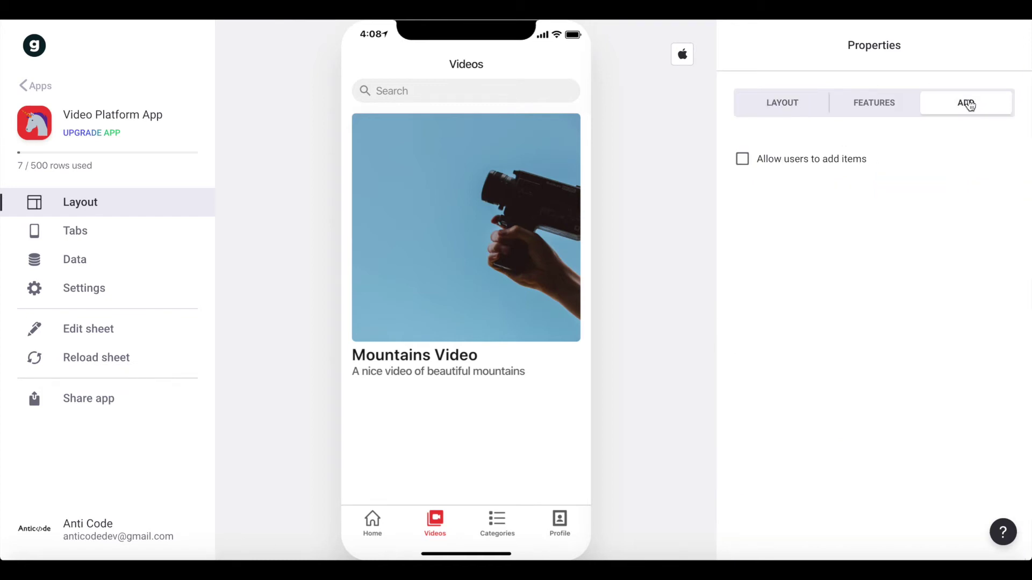
- Allow users to add items and add a Title text entry hinting 'Please enter the title of the video'
{"action": "left_click", "coordinate": [778, 162]}
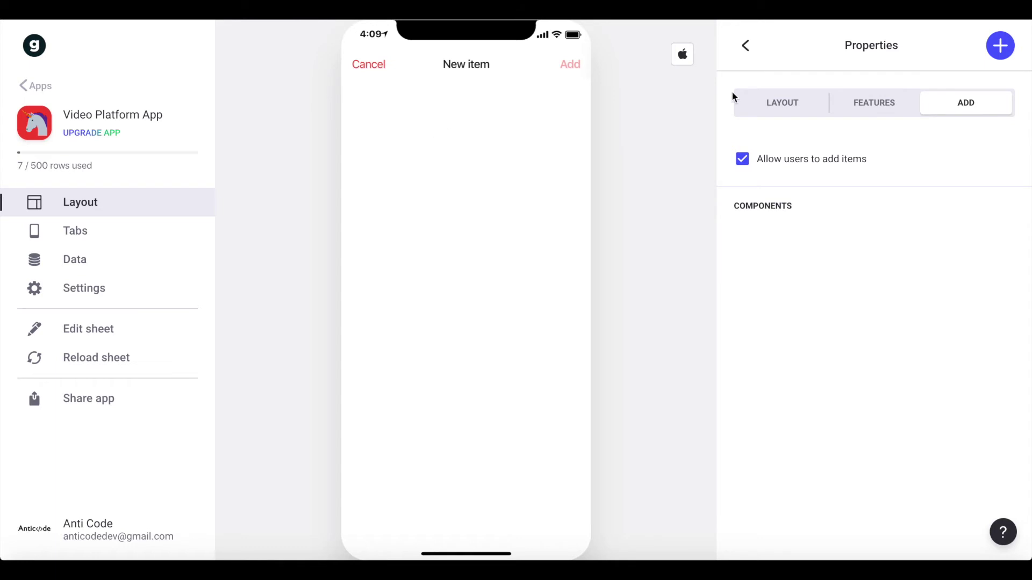
{"action": "left_click", "coordinate": [1001, 45]}
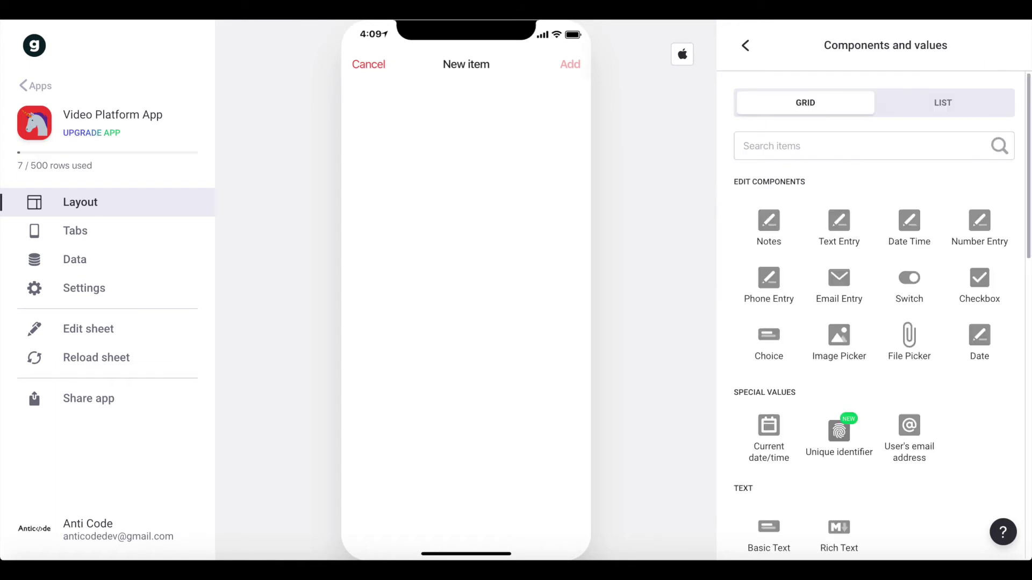
{"action": "scroll", "coordinate": [849, 179], "scroll_direction": "down", "scroll_amount": 1}
{"action": "left_click", "coordinate": [822, 194]}
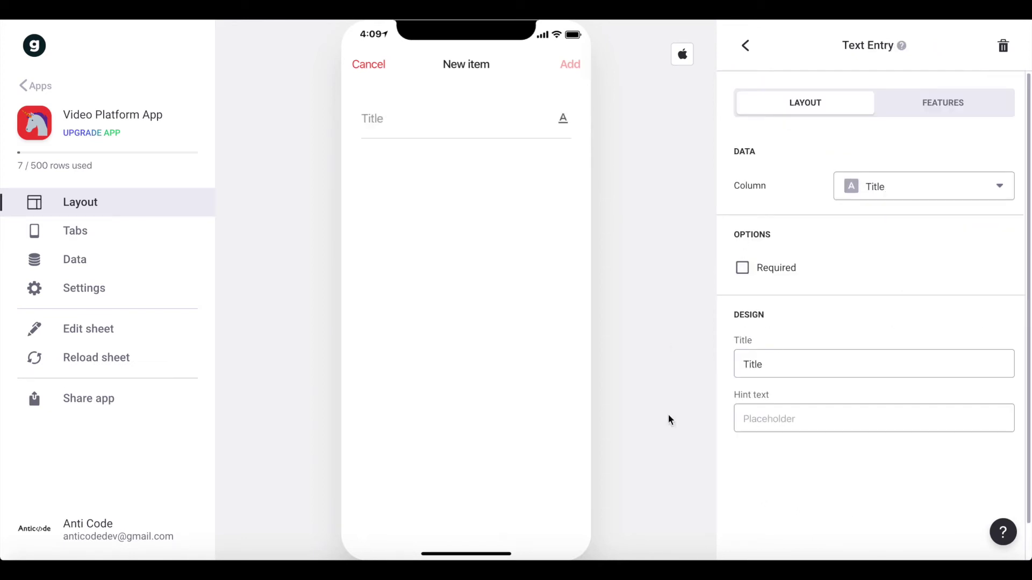
{"action": "left_click", "coordinate": [813, 413]}
{"action": "type", "text": "Plea"}
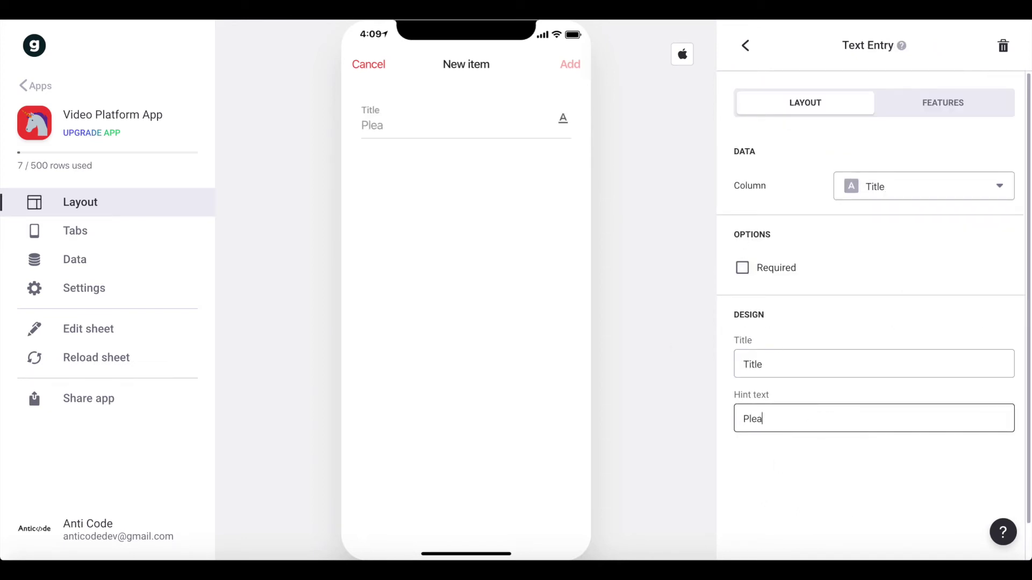
{"action": "type", "text": "se enter the ti"}
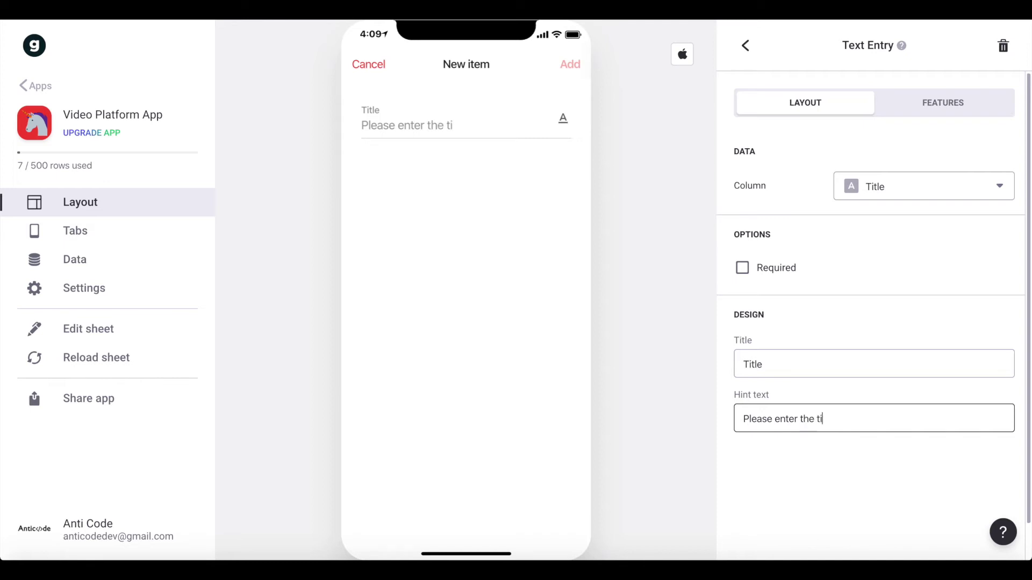
{"action": "type", "text": "tle of the video"}
{"action": "left_click", "coordinate": [745, 45]}
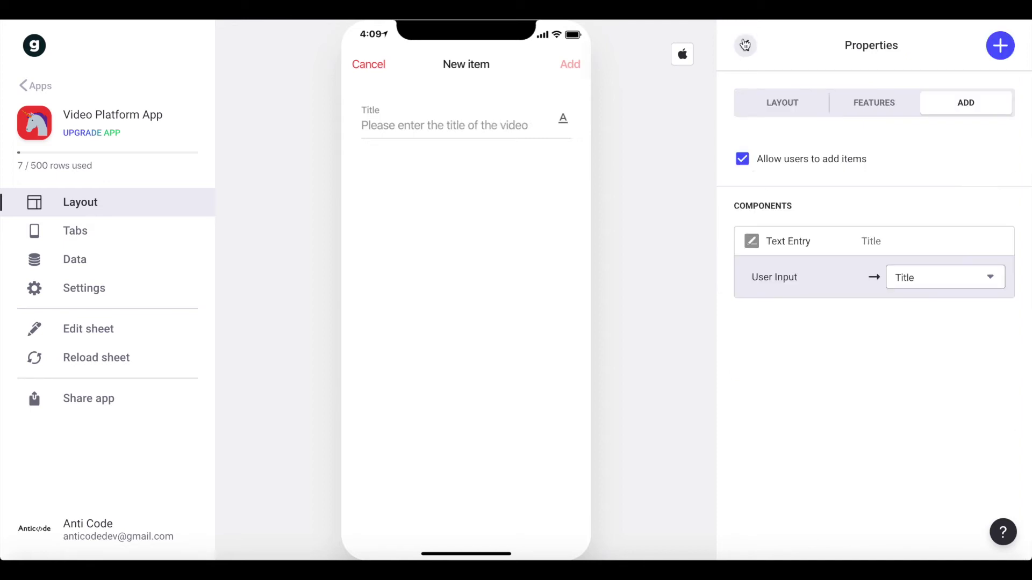
- Add a Description text entry with the hint 'Please enter the description'
{"action": "left_click", "coordinate": [997, 57]}
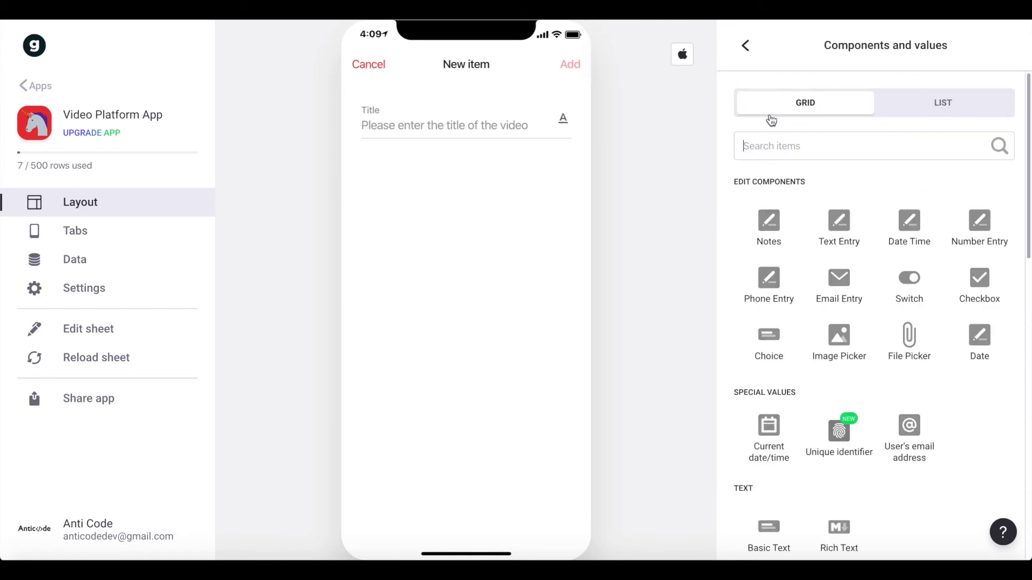
{"action": "left_click", "coordinate": [838, 220]}
{"action": "double_click", "coordinate": [813, 366]}
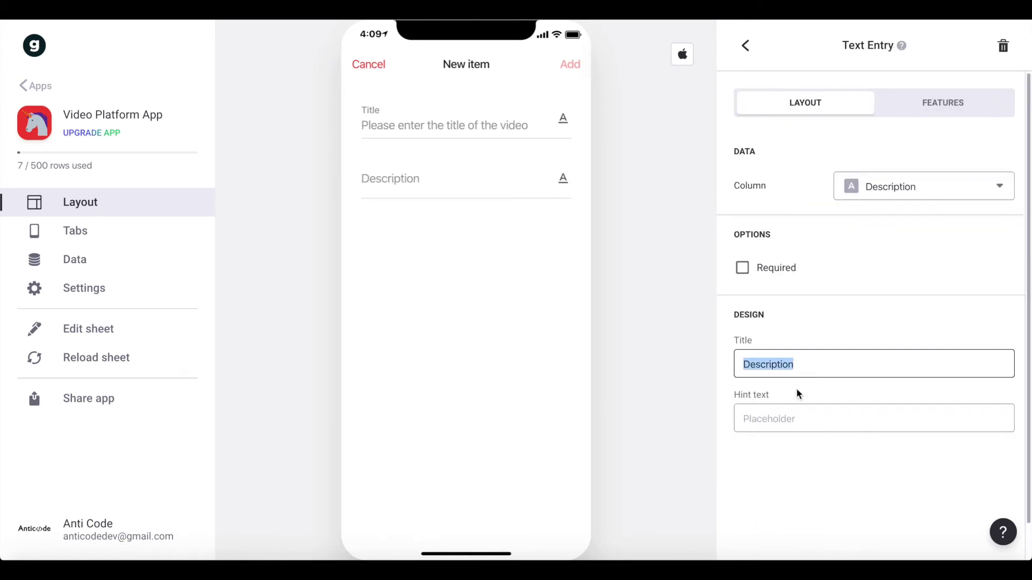
{"action": "left_click", "coordinate": [794, 414]}
{"action": "type", "text": "Please enter the description"}
{"action": "left_click", "coordinate": [746, 45]}
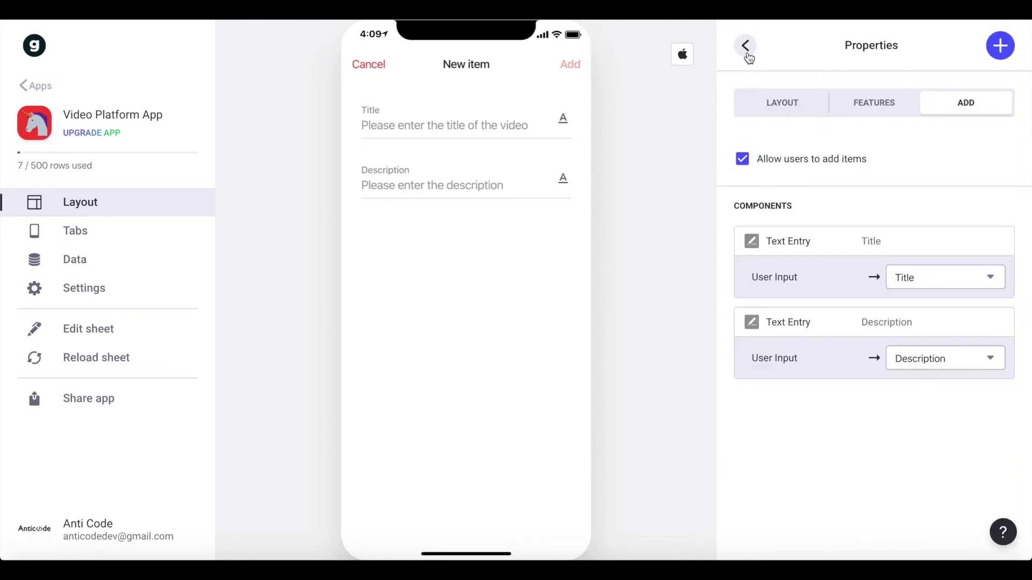
- Add a Thumbnail image upload field to the New item form
{"action": "left_click", "coordinate": [1000, 49]}
{"action": "type", "text": "ima"}
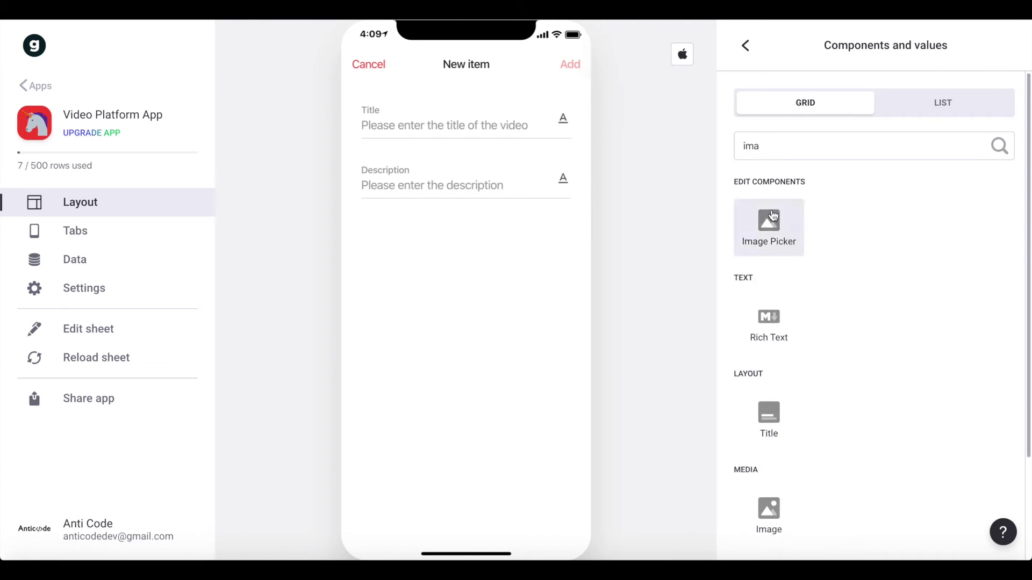
{"action": "left_click", "coordinate": [773, 216]}
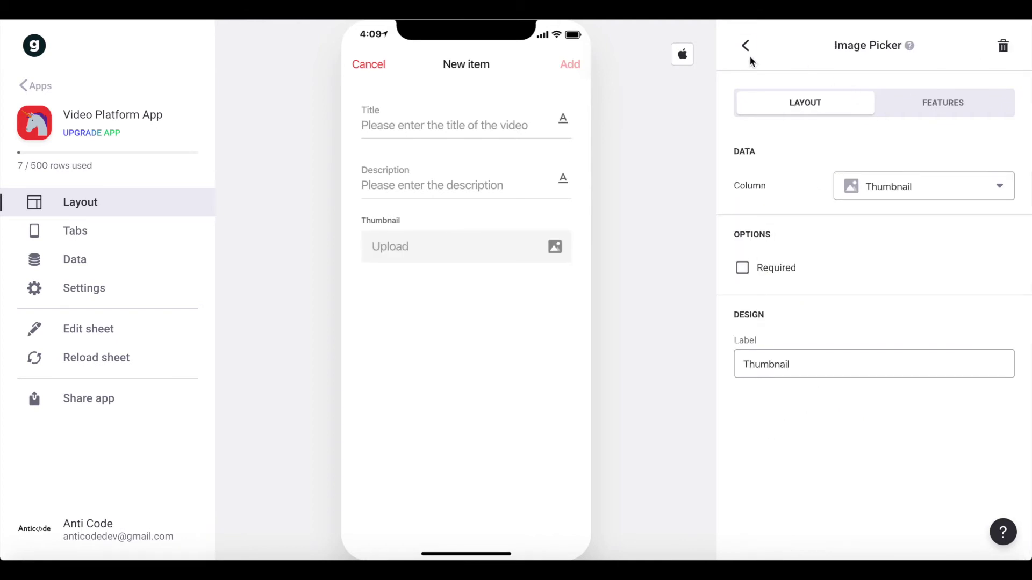
{"action": "left_click", "coordinate": [110, 546]}
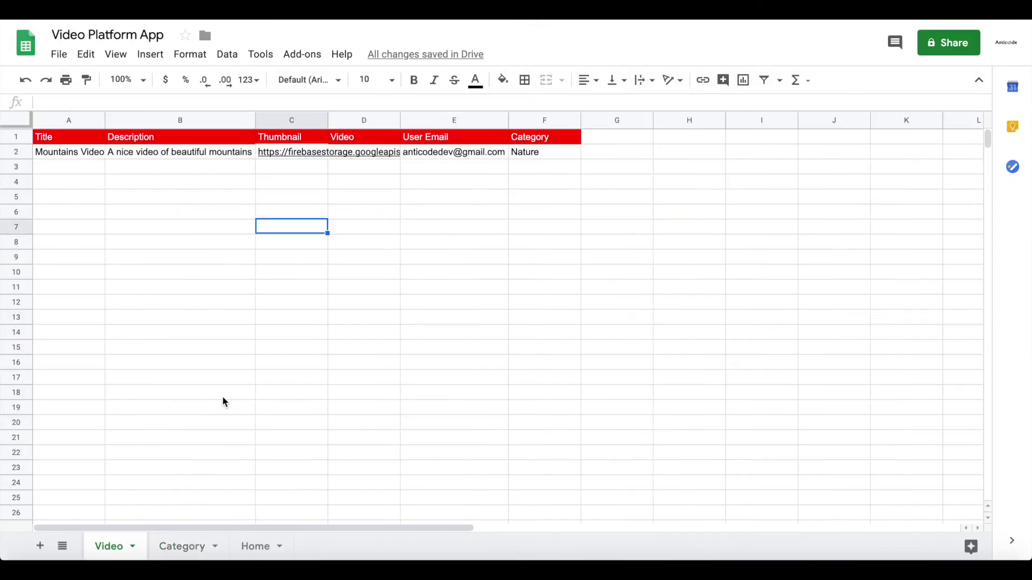
{"action": "mouse_move", "coordinate": [295, 162]}
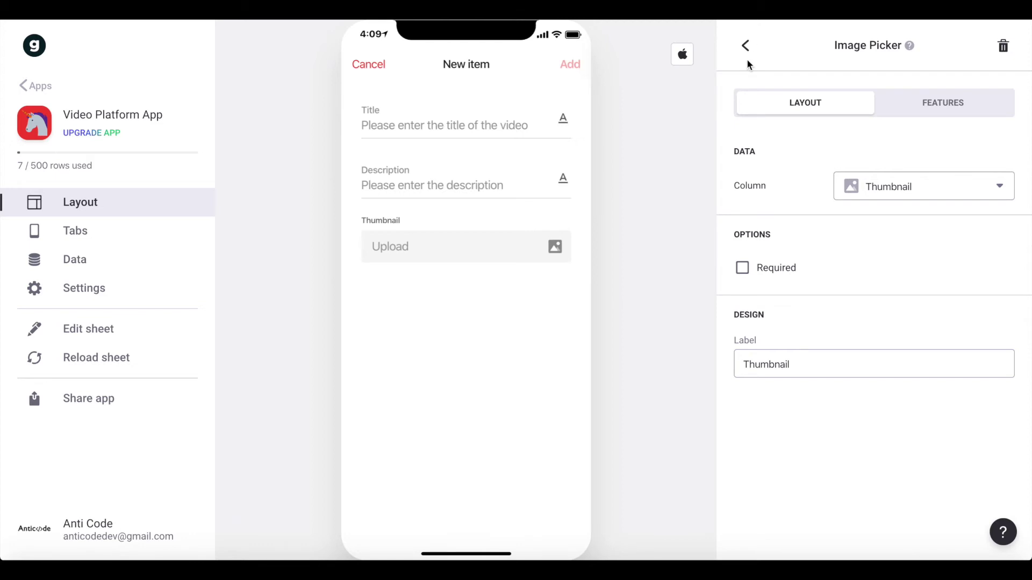
{"action": "left_click", "coordinate": [737, 48]}
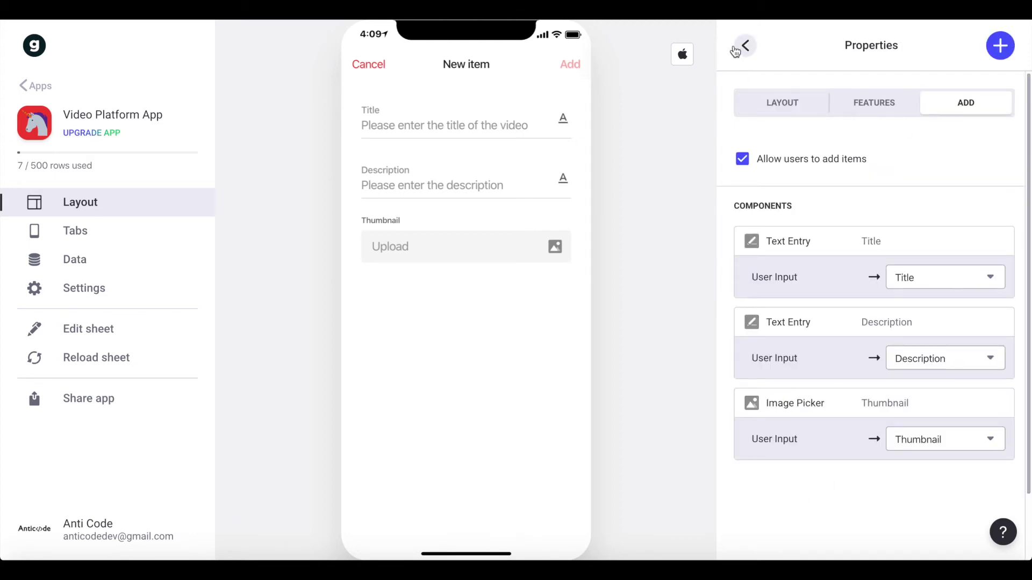
- Add the user's email address as a special value saved to the User Email column
{"action": "scroll", "coordinate": [868, 99], "scroll_direction": "down", "scroll_amount": 1}
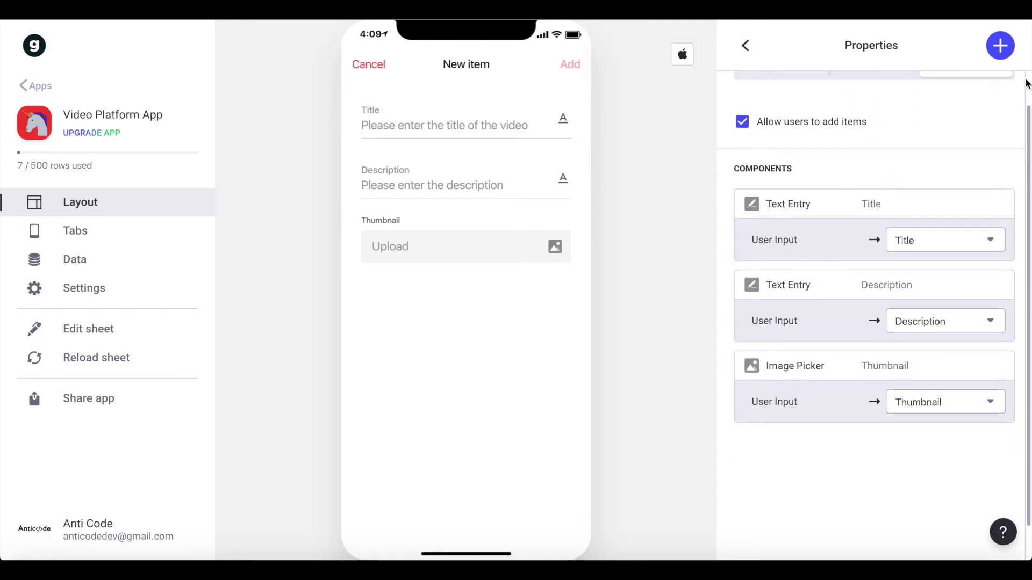
{"action": "left_click", "coordinate": [1006, 55]}
{"action": "type", "text": "user"}
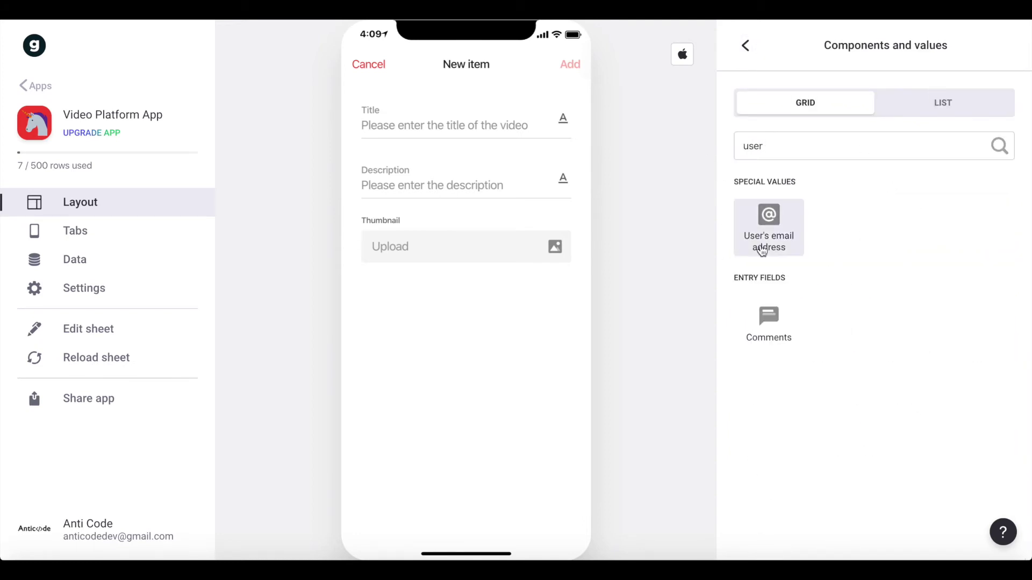
{"action": "left_click", "coordinate": [770, 248]}
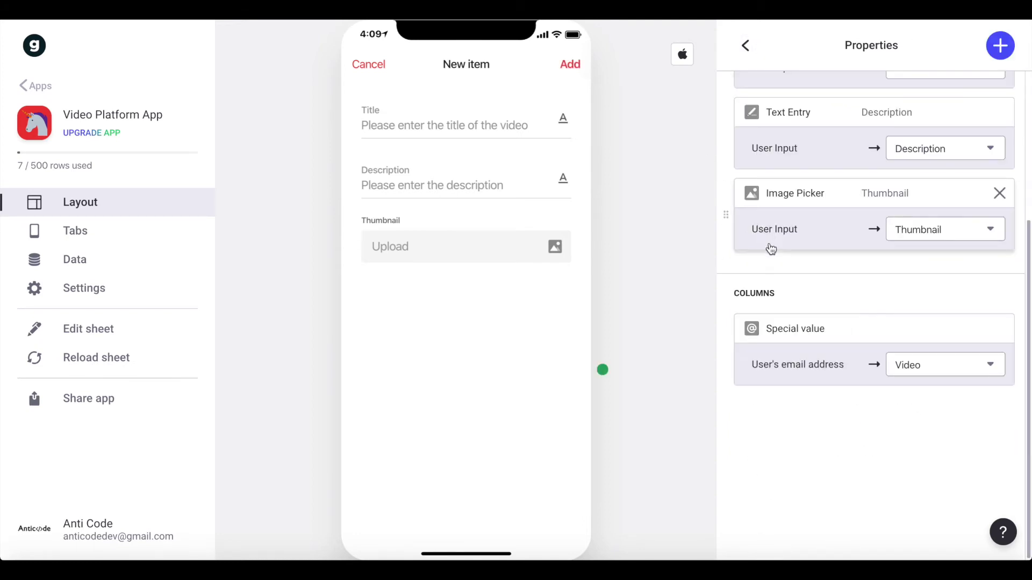
{"action": "left_click", "coordinate": [934, 369]}
{"action": "left_click", "coordinate": [926, 300]}
{"action": "scroll", "coordinate": [926, 301], "scroll_direction": "up", "scroll_amount": 4}
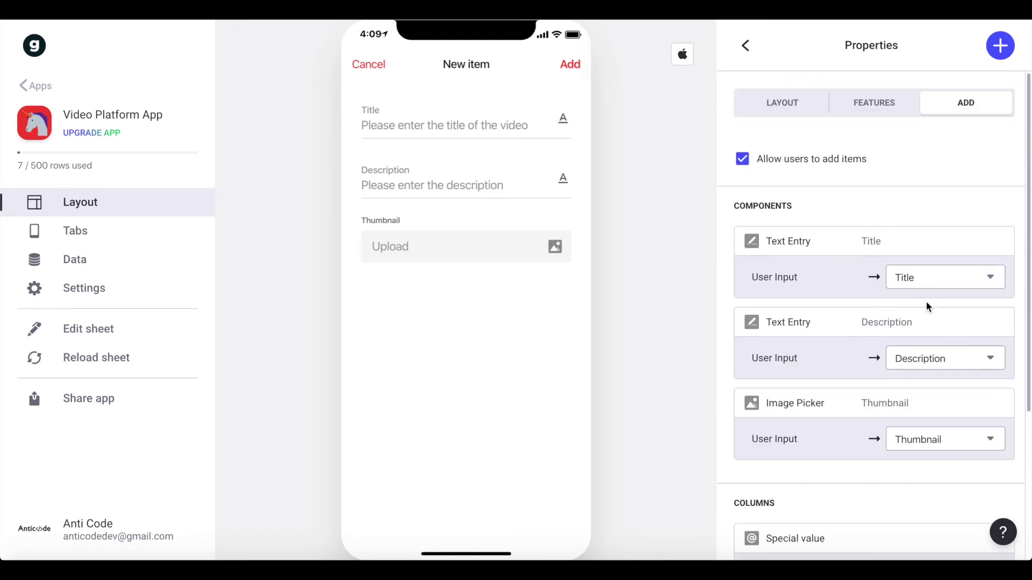
- Add a Choice field from the Category sheet's Title column, labelled 'Please choose a Category', and test it with Nature
{"action": "left_click", "coordinate": [996, 48]}
{"action": "type", "text": "cho"}
{"action": "left_click", "coordinate": [778, 216]}
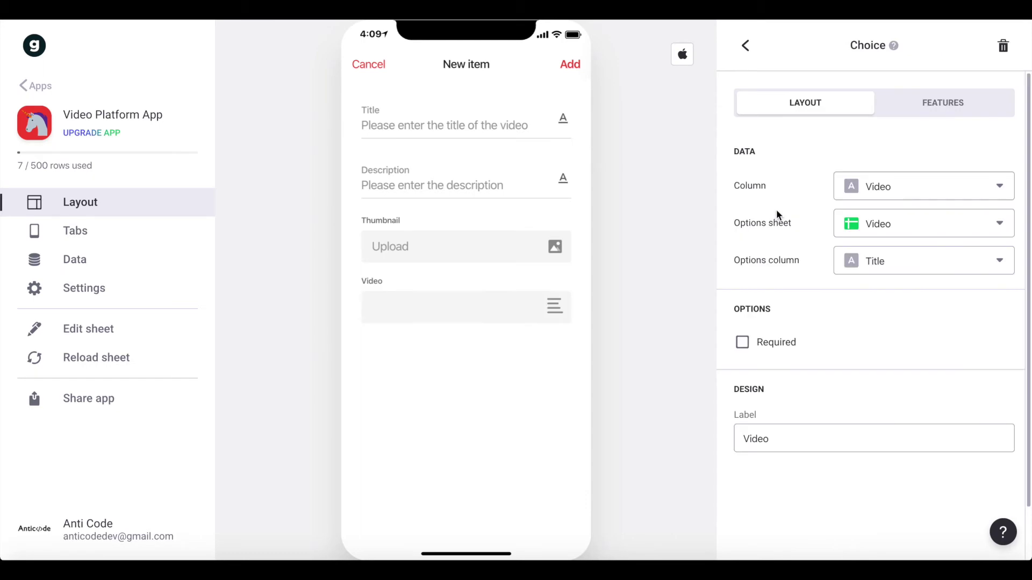
{"action": "left_click", "coordinate": [896, 232]}
{"action": "left_click", "coordinate": [883, 290]}
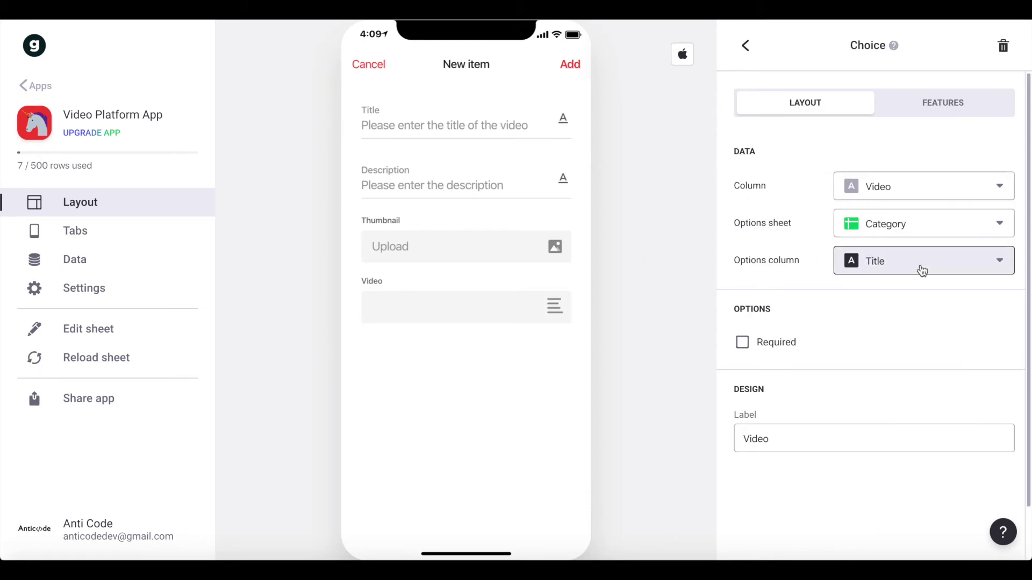
{"action": "left_click", "coordinate": [918, 265]}
{"action": "left_click", "coordinate": [877, 299]}
{"action": "double_click", "coordinate": [802, 442]}
{"action": "type", "text": "Please choose a"}
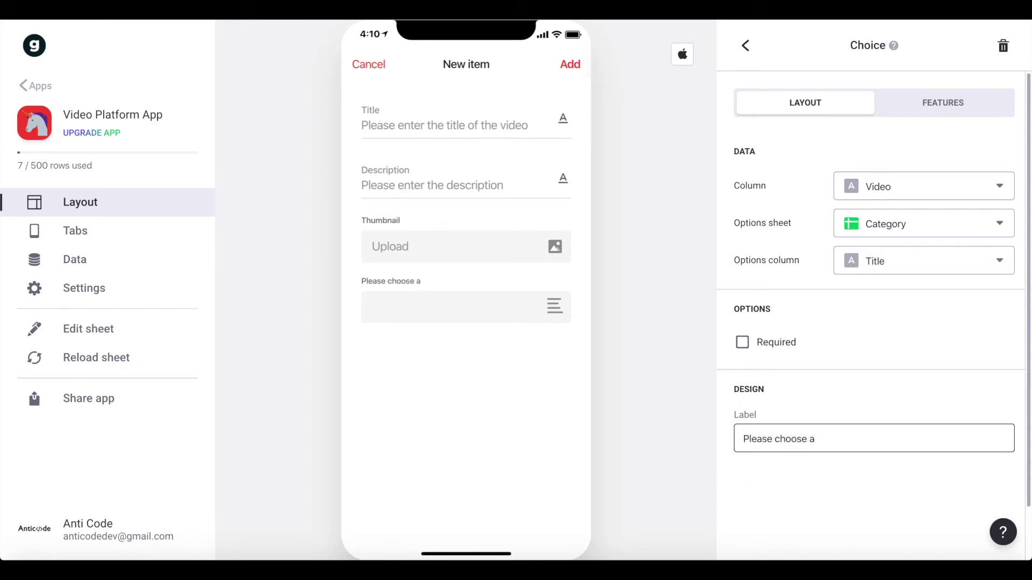
{"action": "type", "text": " Category"}
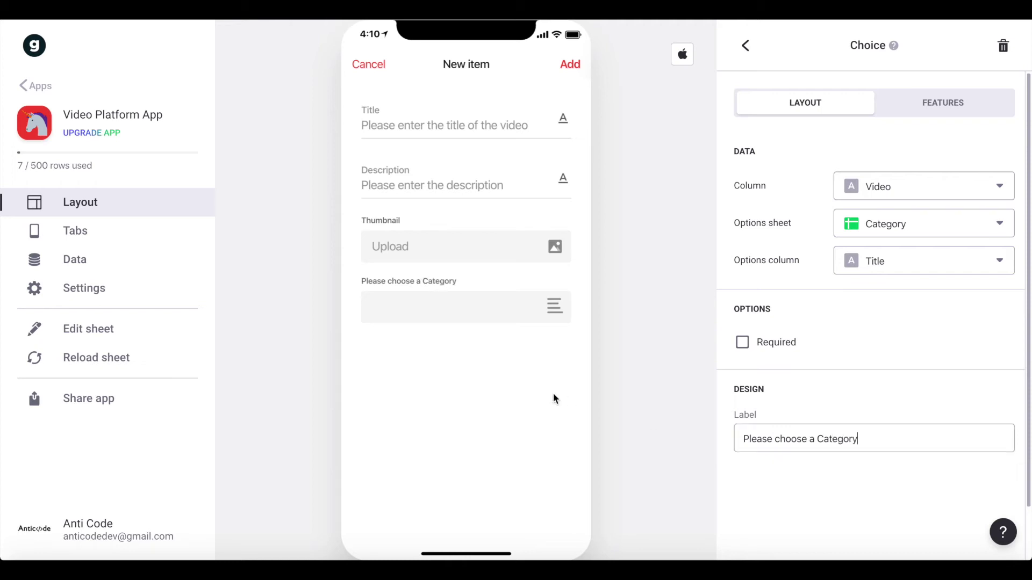
{"action": "left_click", "coordinate": [457, 315]}
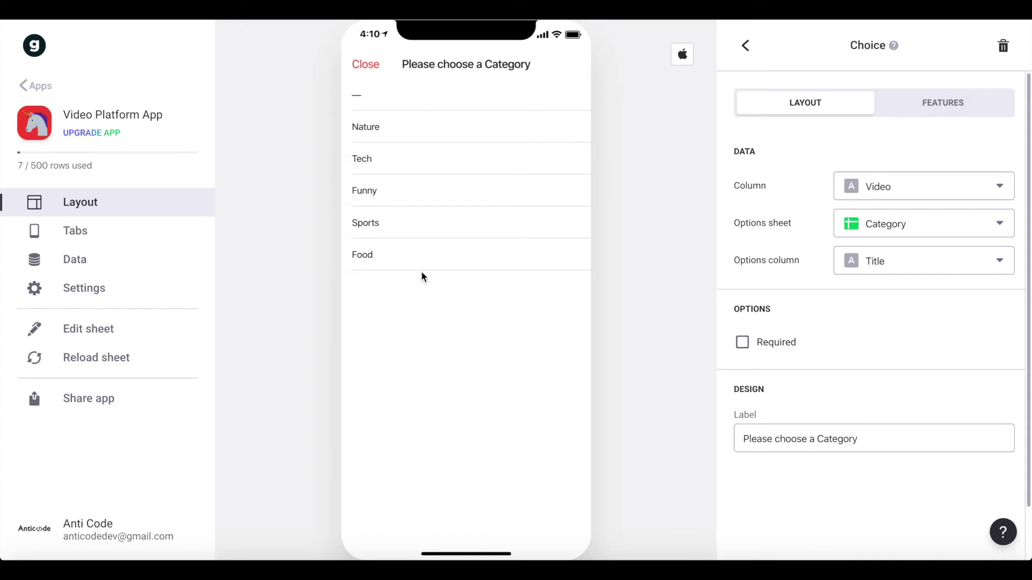
{"action": "left_click", "coordinate": [453, 131]}
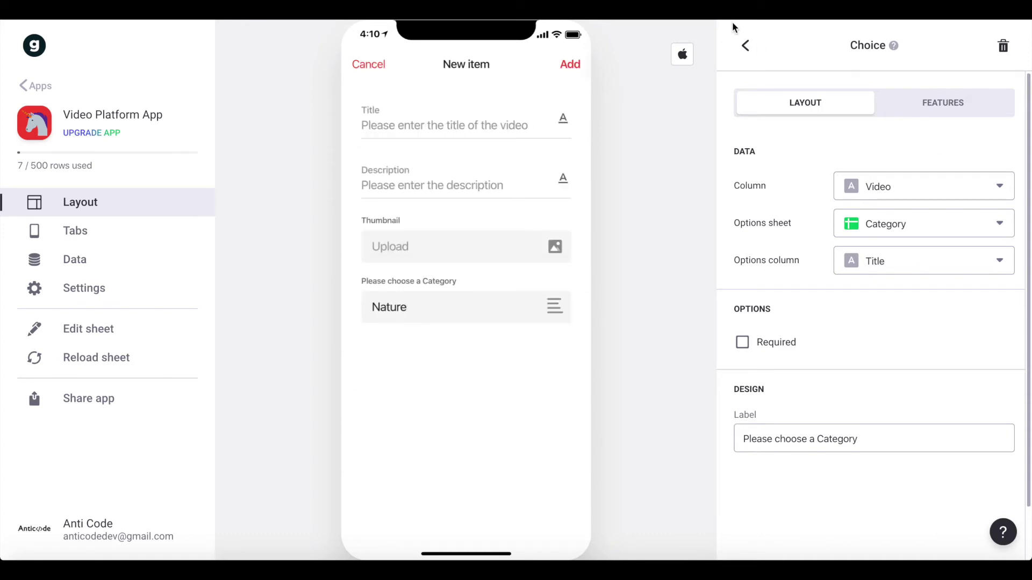
{"action": "left_click", "coordinate": [742, 45]}
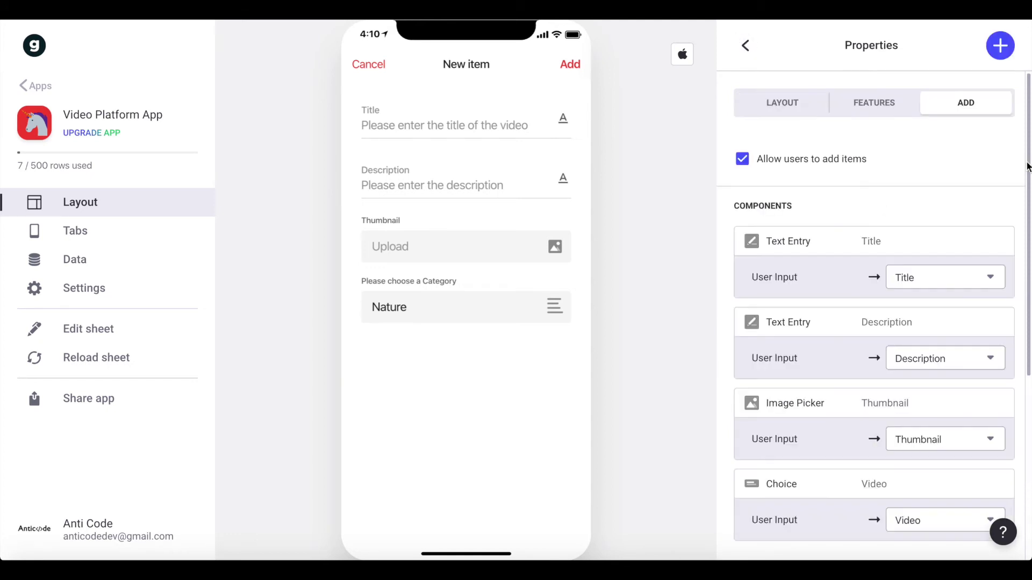
- Add a File Picker saving to the Video column, labelled 'Please upload your video'
{"action": "left_click", "coordinate": [1003, 45]}
{"action": "type", "text": "f"}
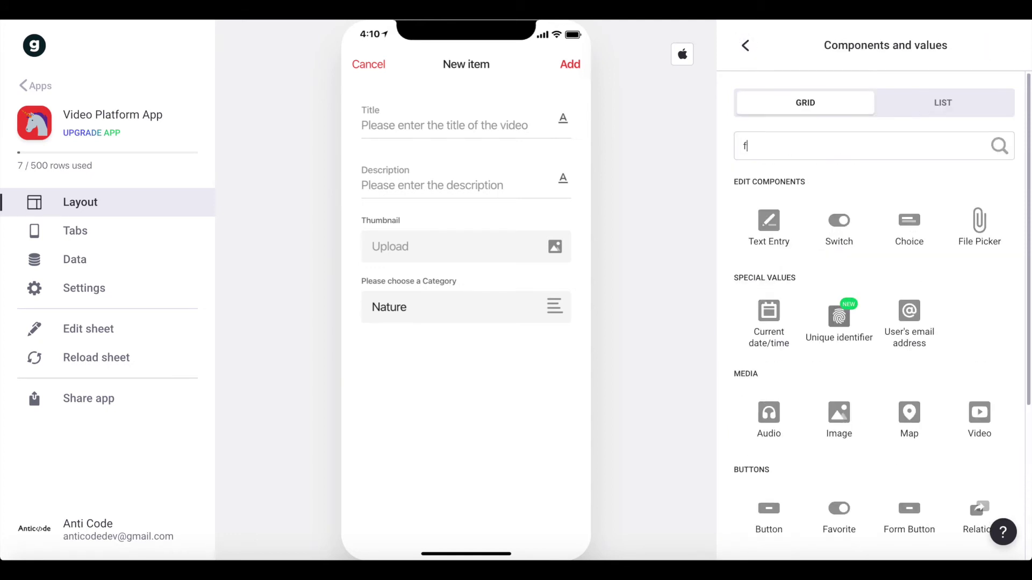
{"action": "left_click", "coordinate": [972, 222]}
{"action": "left_click", "coordinate": [840, 362]}
{"action": "triple_click", "coordinate": [839, 363]}
{"action": "left_click", "coordinate": [911, 185]}
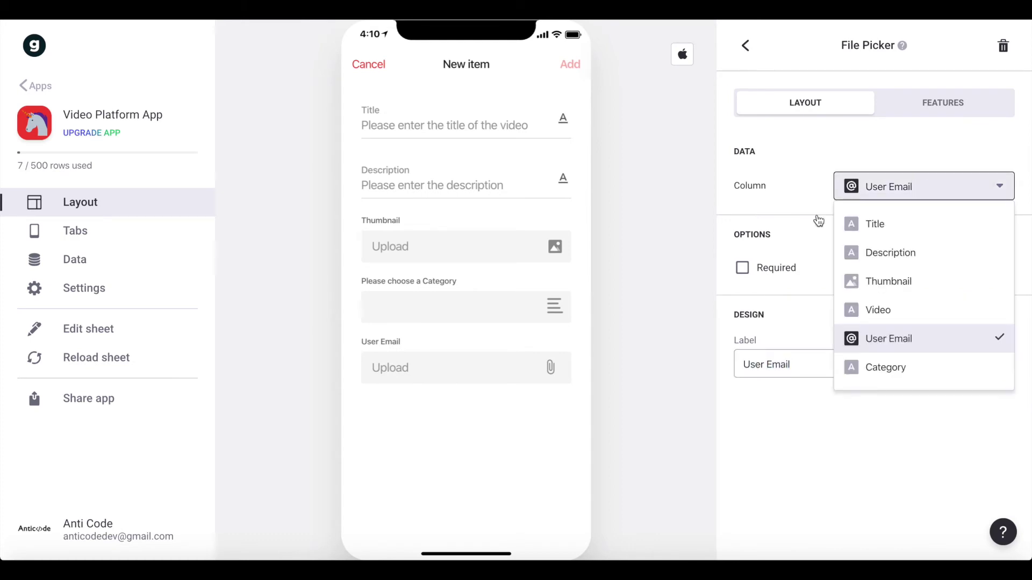
{"action": "left_click", "coordinate": [928, 314]}
{"action": "triple_click", "coordinate": [782, 369]}
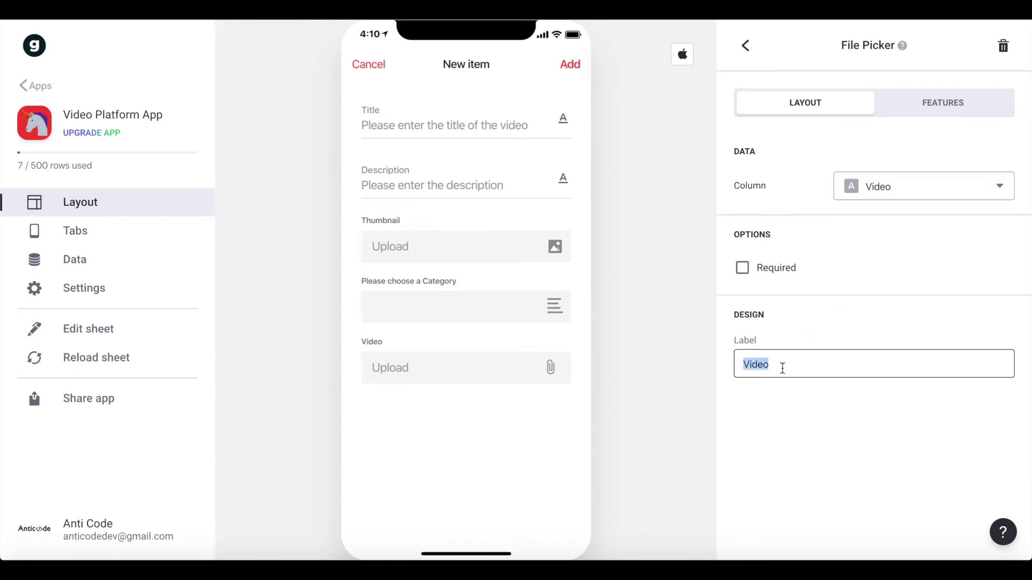
{"action": "type", "text": "Please upload ypur vid3oo"}
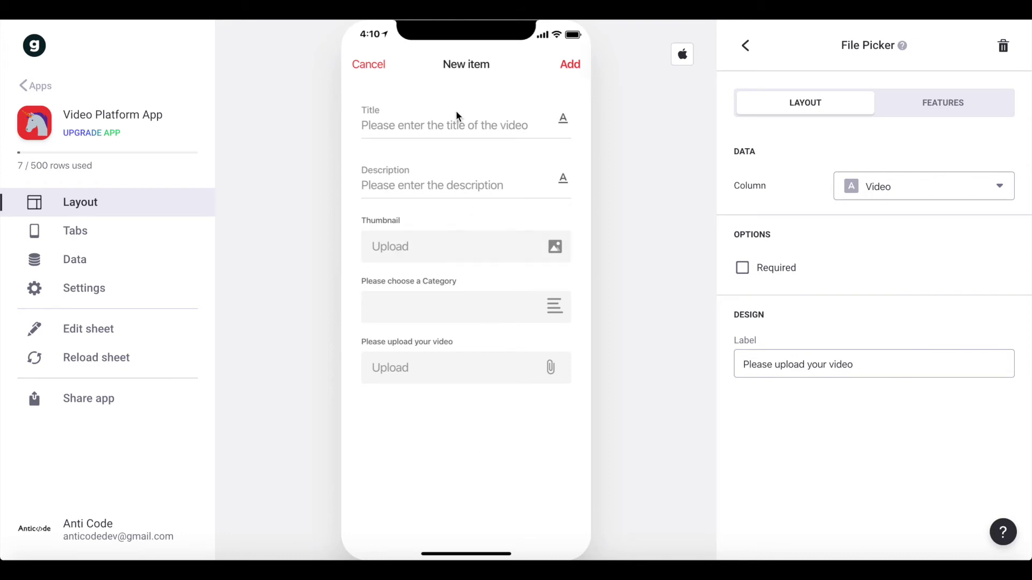
- Submit 'Nice Nature Video' with a 'Beautiful scenery' description, thumbnail, Nature category and video file
{"action": "left_click", "coordinate": [445, 126]}
{"action": "type", "text": "Nice "}
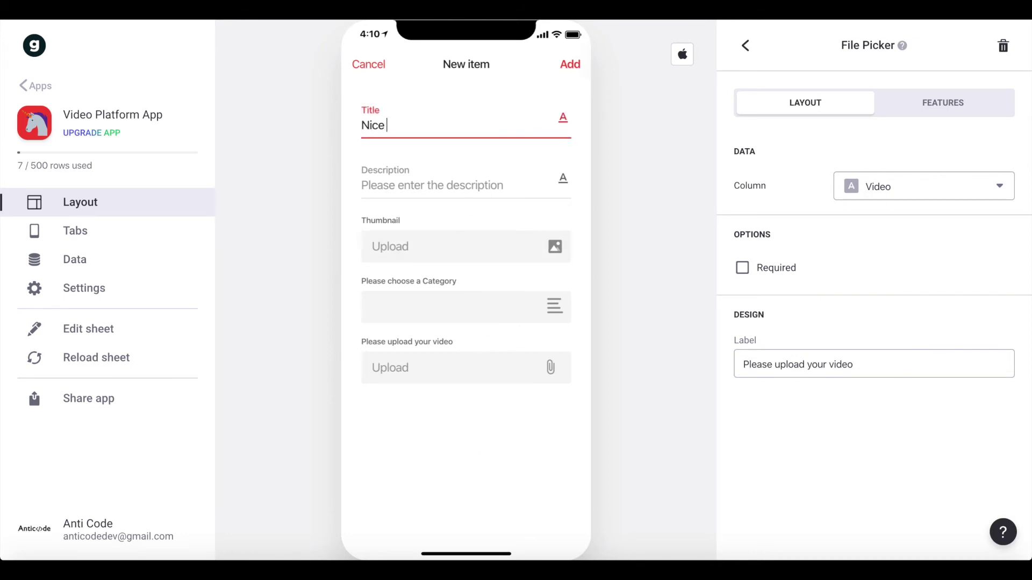
{"action": "type", "text": "Nature Video"}
{"action": "left_click", "coordinate": [434, 163]}
{"action": "type", "text": "Beaut"}
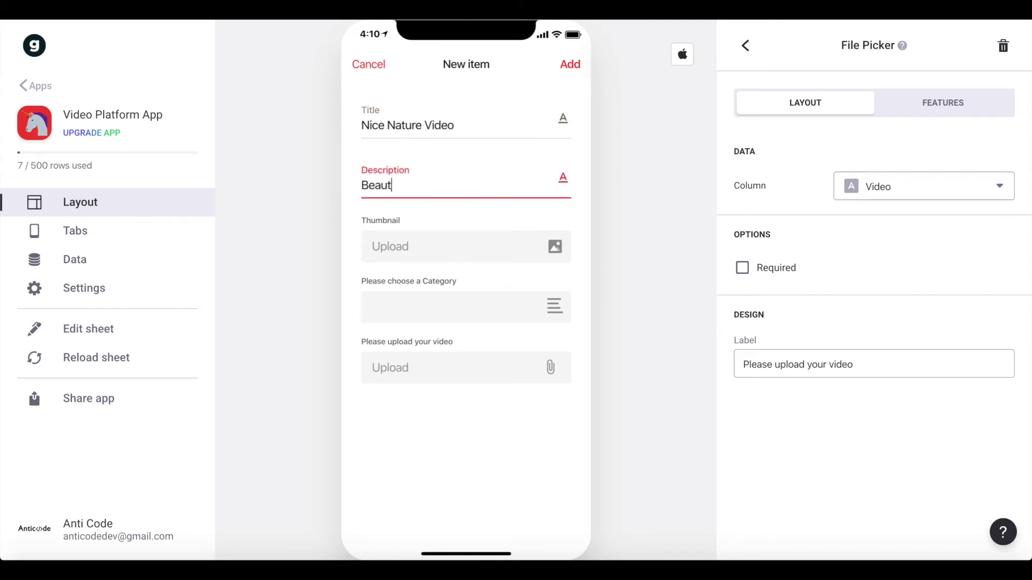
{"action": "type", "text": "iful scnernerenery"}
{"action": "left_click", "coordinate": [411, 249]}
{"action": "left_click", "coordinate": [441, 306]}
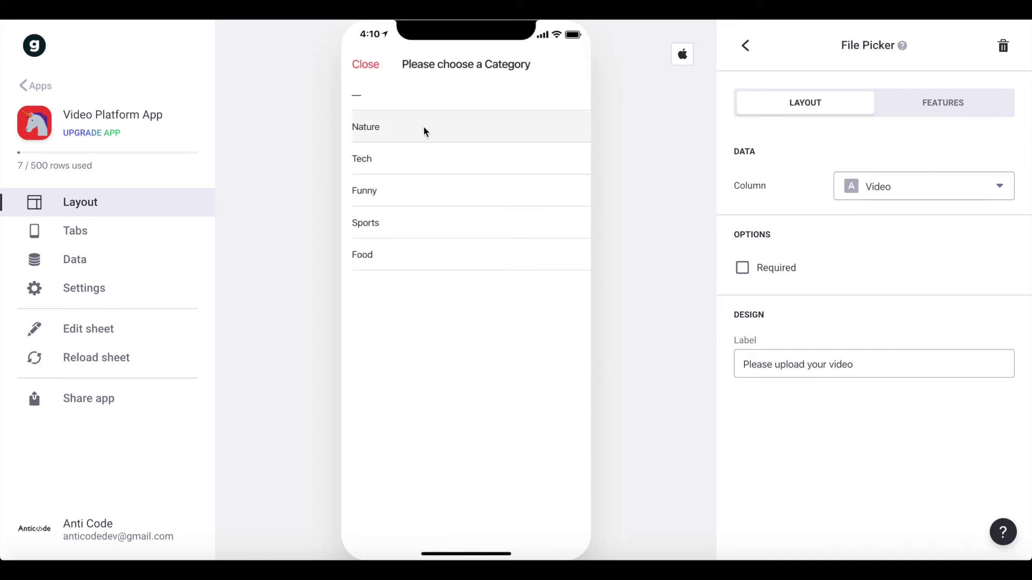
{"action": "left_click", "coordinate": [424, 127]}
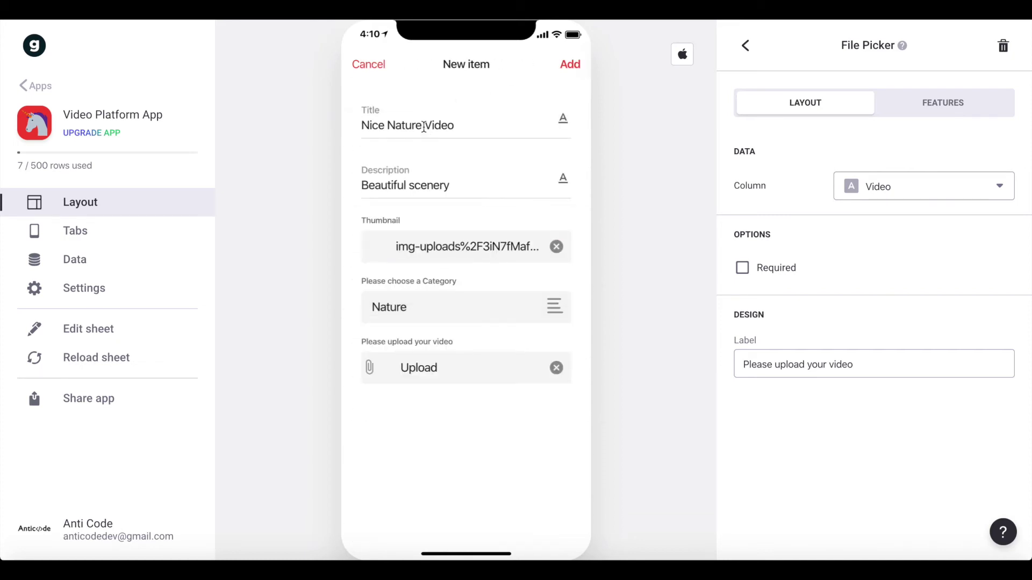
{"action": "left_click", "coordinate": [485, 373]}
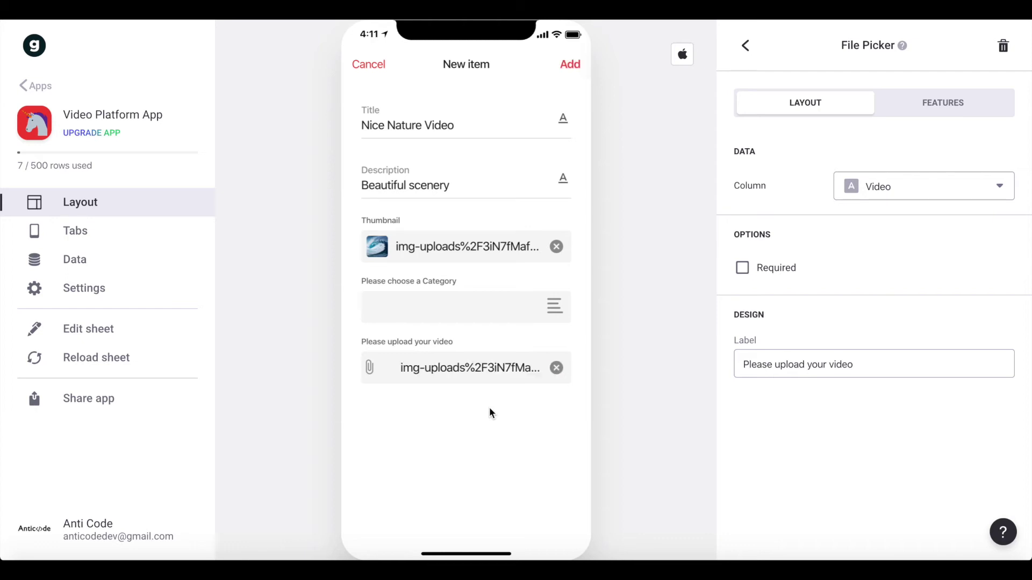
{"action": "left_click", "coordinate": [578, 75]}
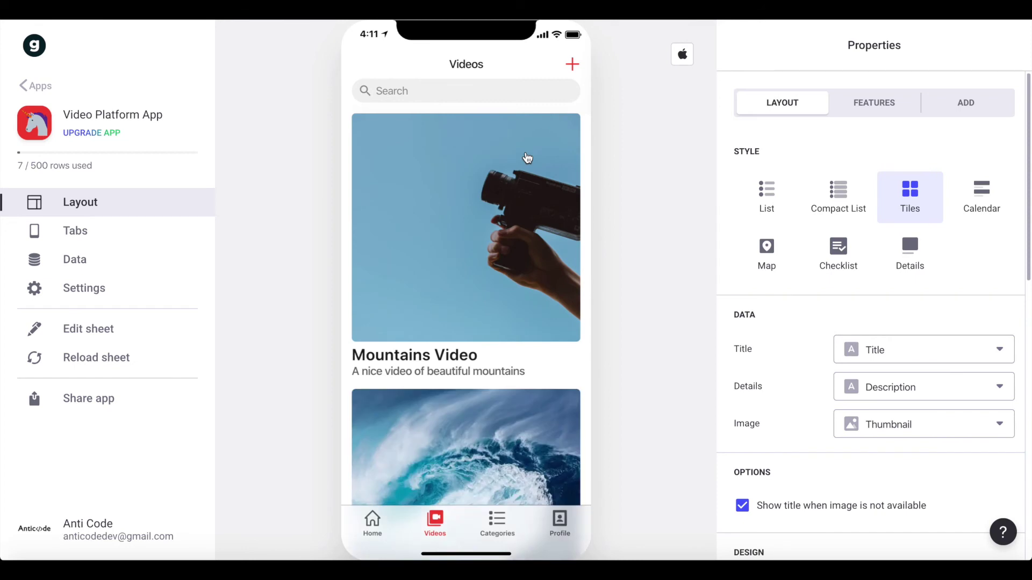
- Open Nice Nature Video's details and play its mountain clip, briefly in full screen
{"action": "scroll", "coordinate": [527, 157], "scroll_direction": "down", "scroll_amount": 3}
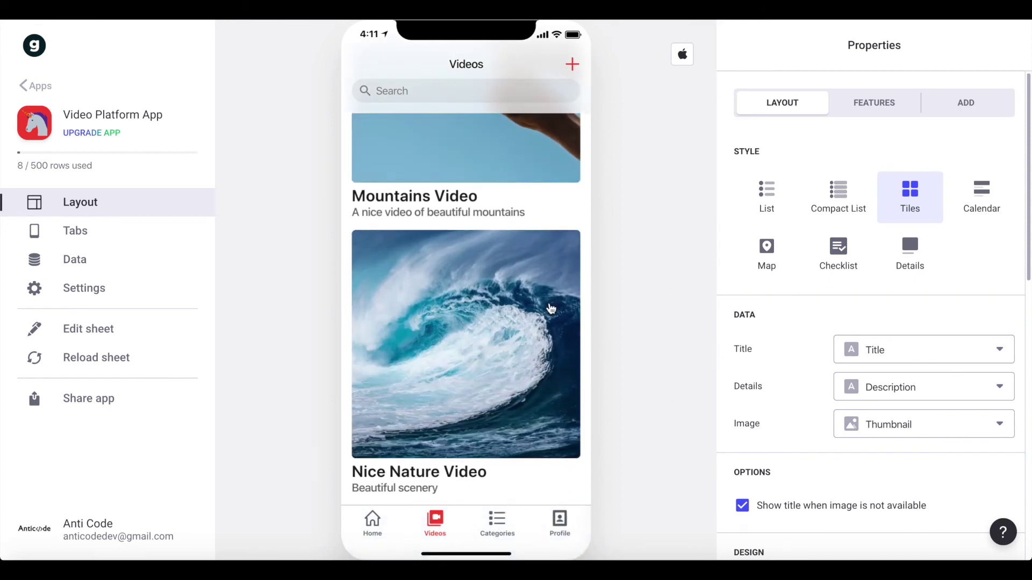
{"action": "left_click", "coordinate": [544, 309]}
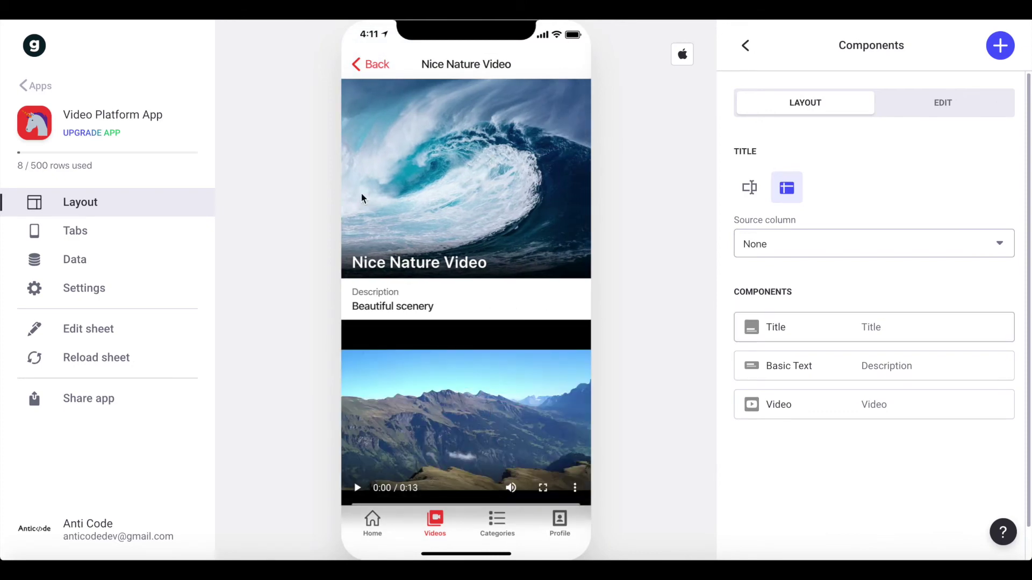
{"action": "scroll", "coordinate": [390, 304], "scroll_direction": "down", "scroll_amount": 1}
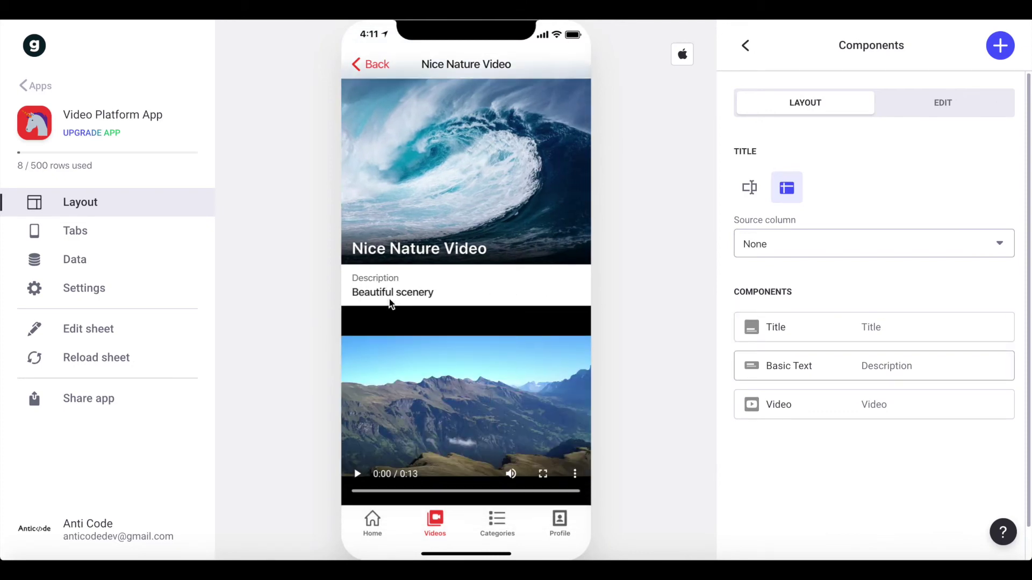
{"action": "left_click", "coordinate": [357, 479]}
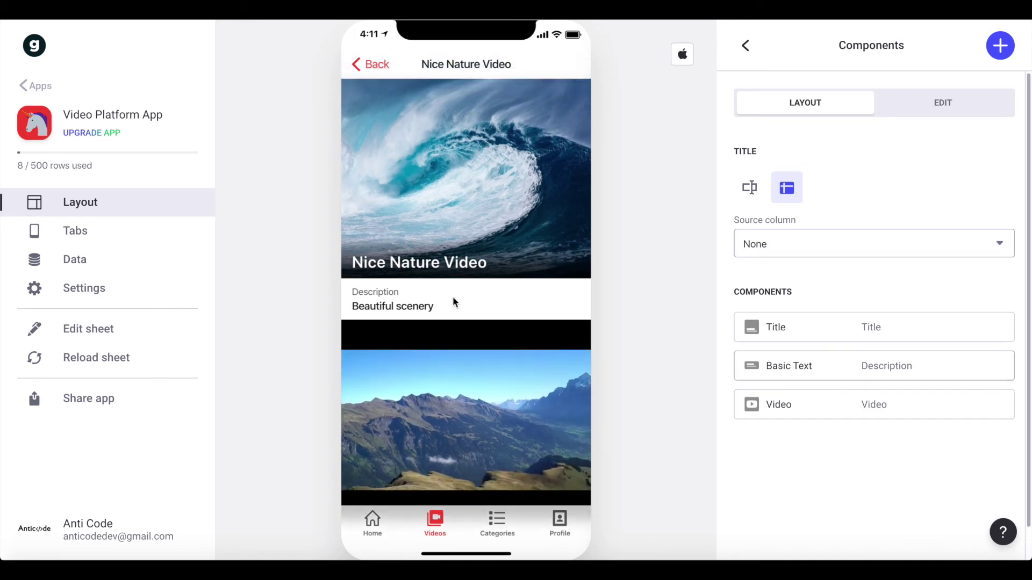
{"action": "mouse_move", "coordinate": [426, 475]}
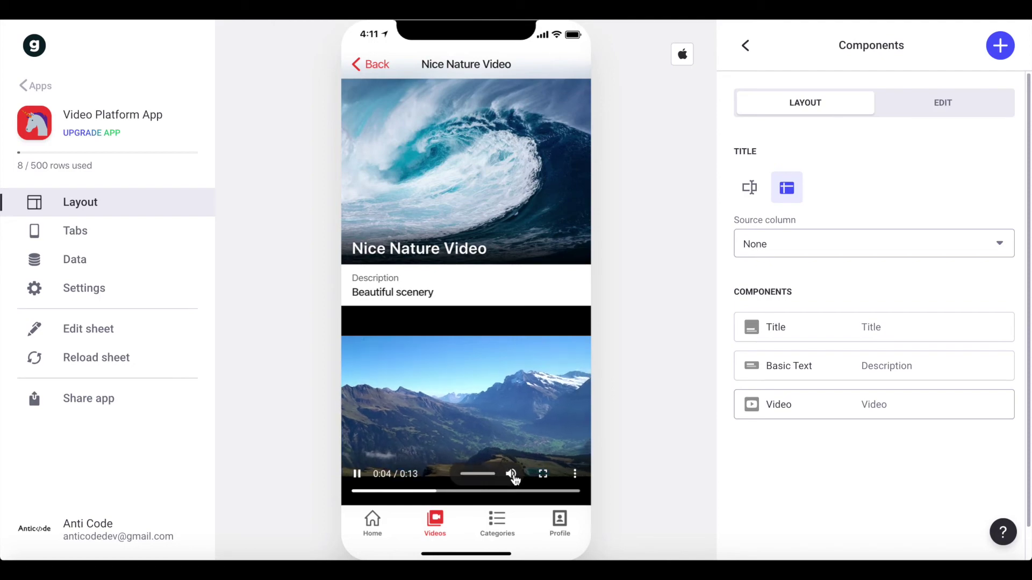
{"action": "left_click", "coordinate": [544, 474]}
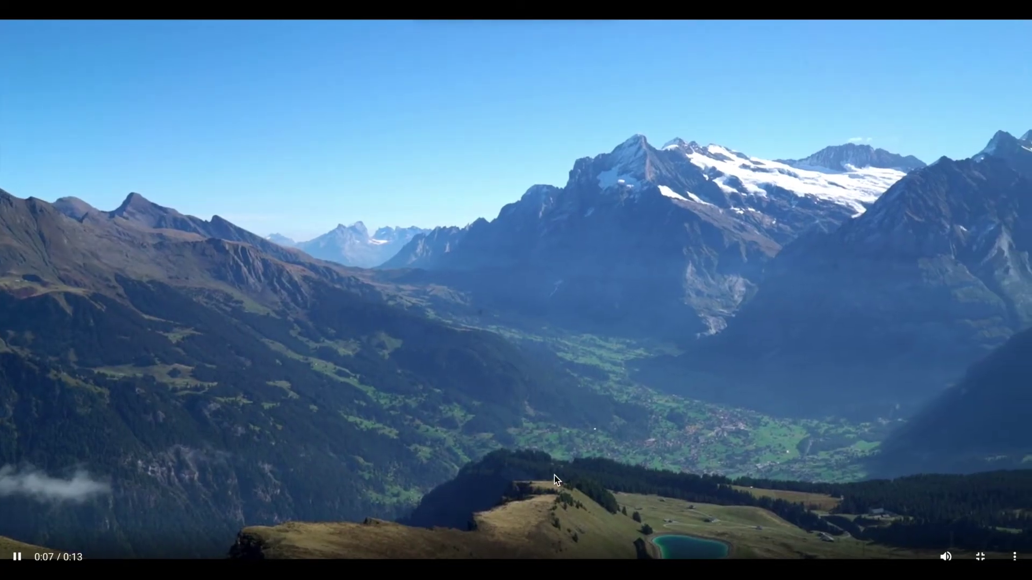
{"action": "key", "text": "Escape"}
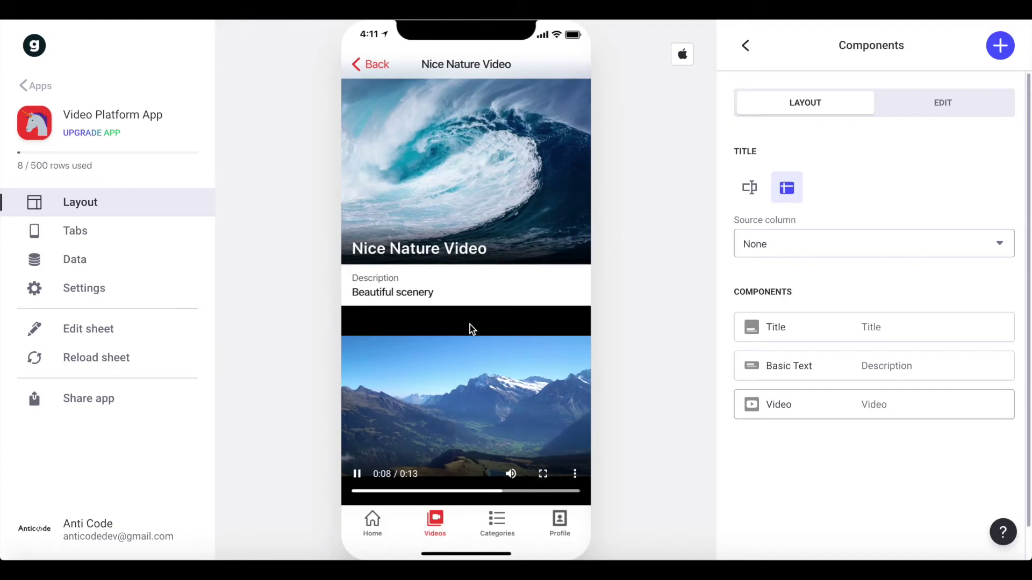
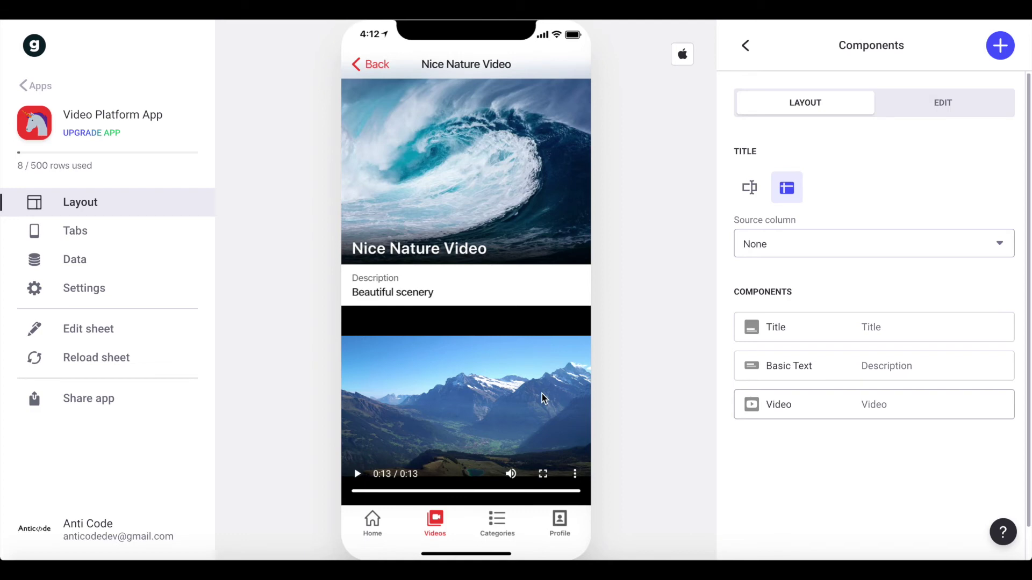
- Add a Relation component to the video detail screen via the 'rel' search
{"action": "left_click", "coordinate": [998, 43]}
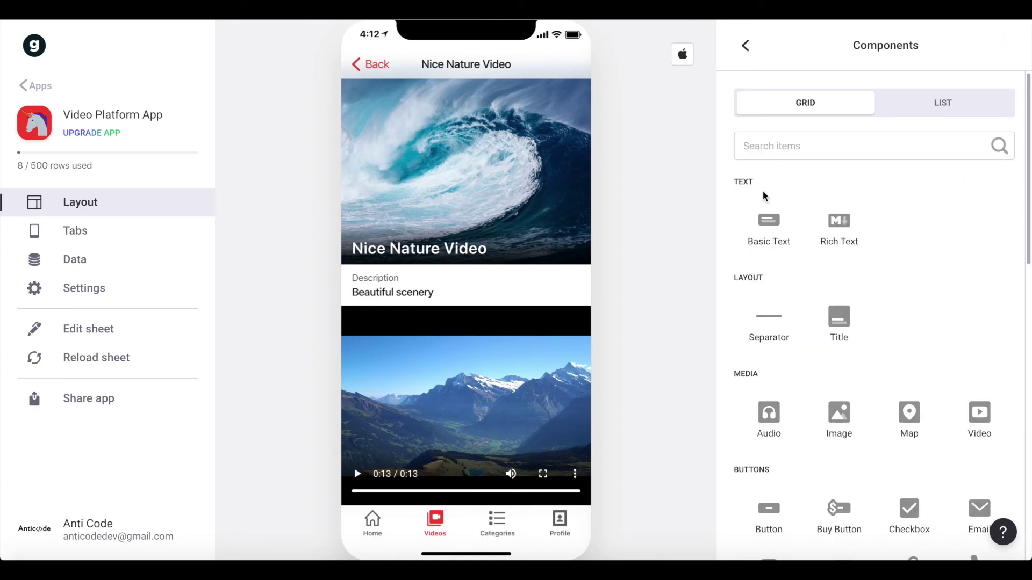
{"action": "type", "text": "rela"}
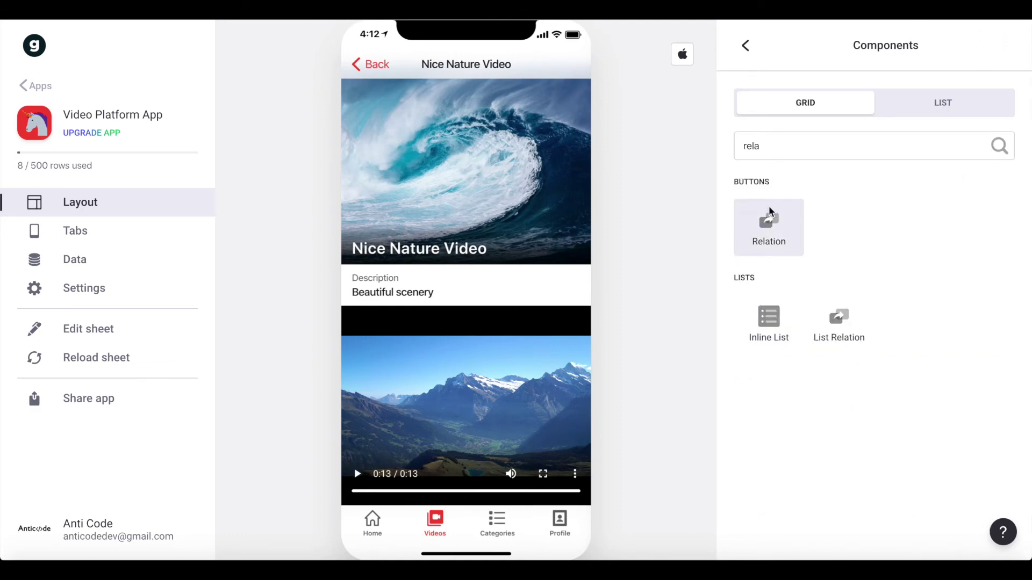
{"action": "left_click", "coordinate": [769, 219]}
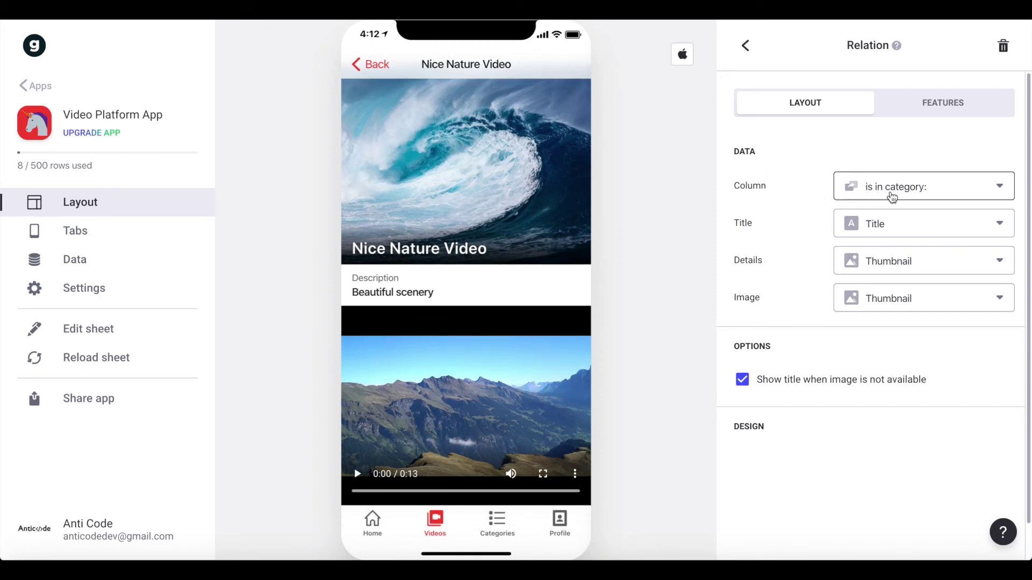
- Give the relation Title, no details and a Thumbnail image, and move it above the video player
{"action": "left_click", "coordinate": [903, 233]}
{"action": "left_click", "coordinate": [880, 261]}
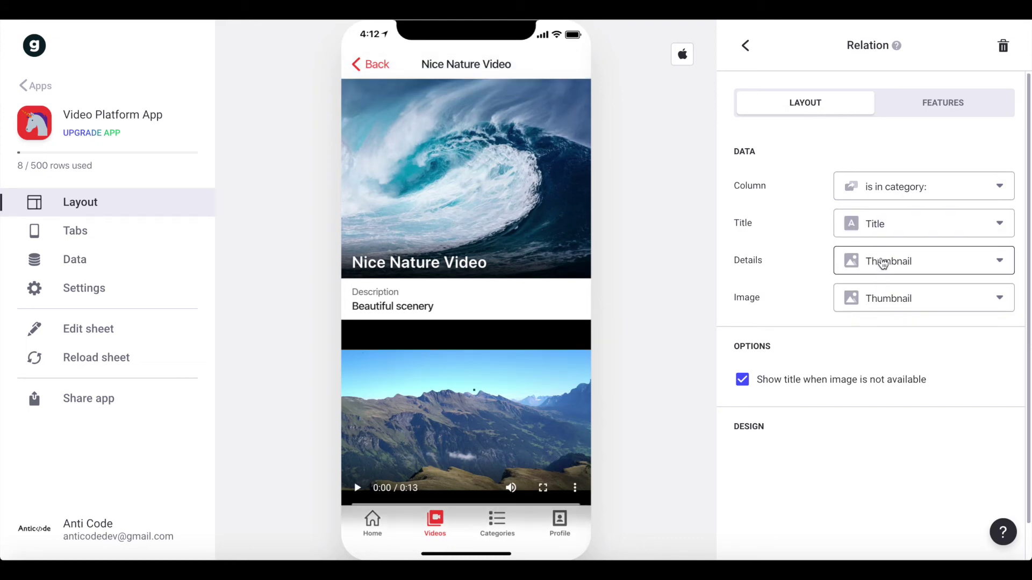
{"action": "left_click", "coordinate": [871, 270]}
{"action": "left_click", "coordinate": [856, 310]}
{"action": "left_click", "coordinate": [868, 297]}
{"action": "left_click", "coordinate": [870, 390]}
{"action": "scroll", "coordinate": [838, 349], "scroll_direction": "down", "scroll_amount": 1}
{"action": "scroll", "coordinate": [482, 400], "scroll_direction": "down", "scroll_amount": 1}
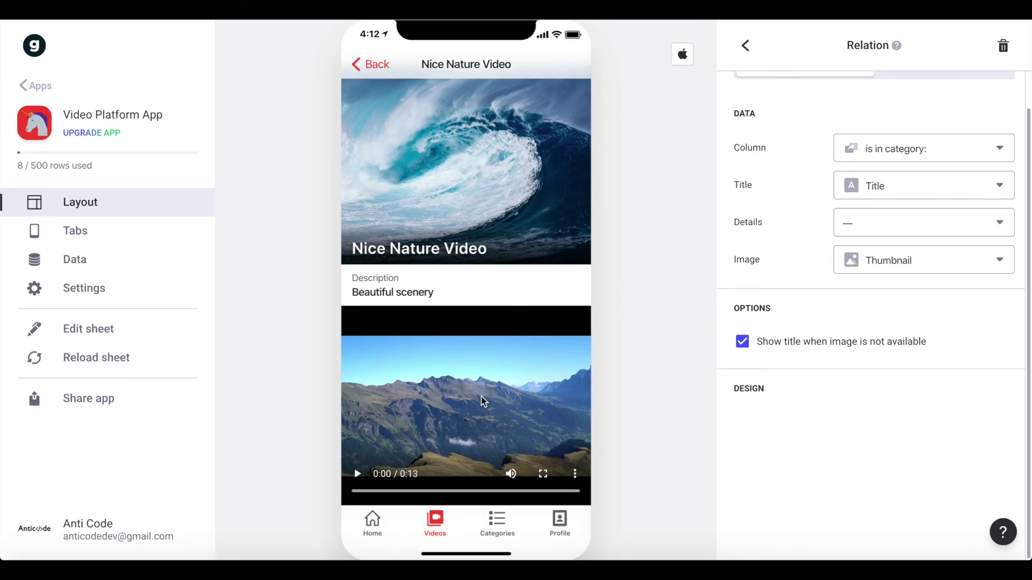
{"action": "left_click", "coordinate": [746, 46]}
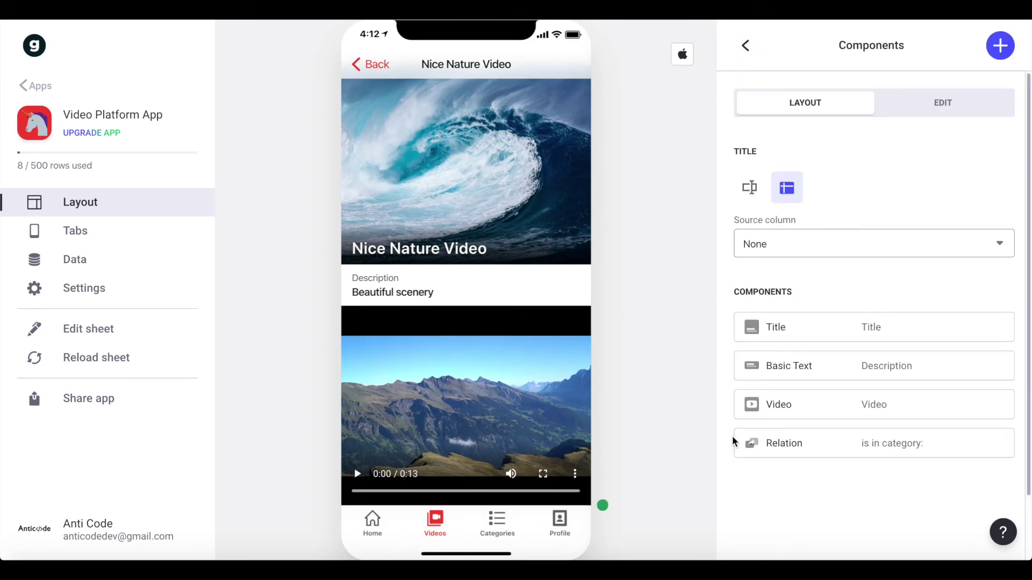
{"action": "left_click_drag", "start_coordinate": [740, 450], "coordinate": [734, 389]}
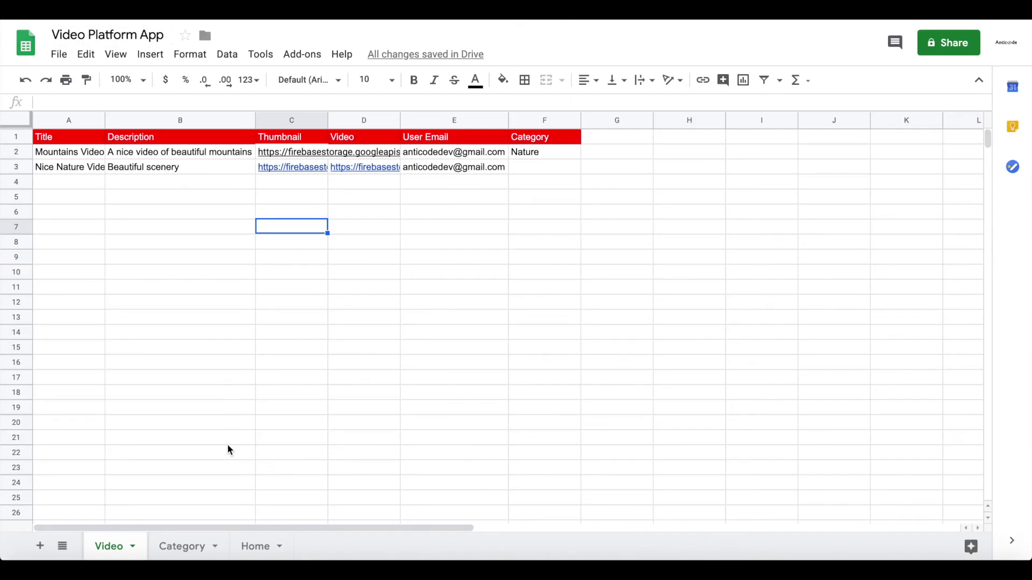
- Enter Nature in cell F3 of the Nice Nature Video row, then reload the sheet in Glide
{"action": "left_click", "coordinate": [217, 168]}
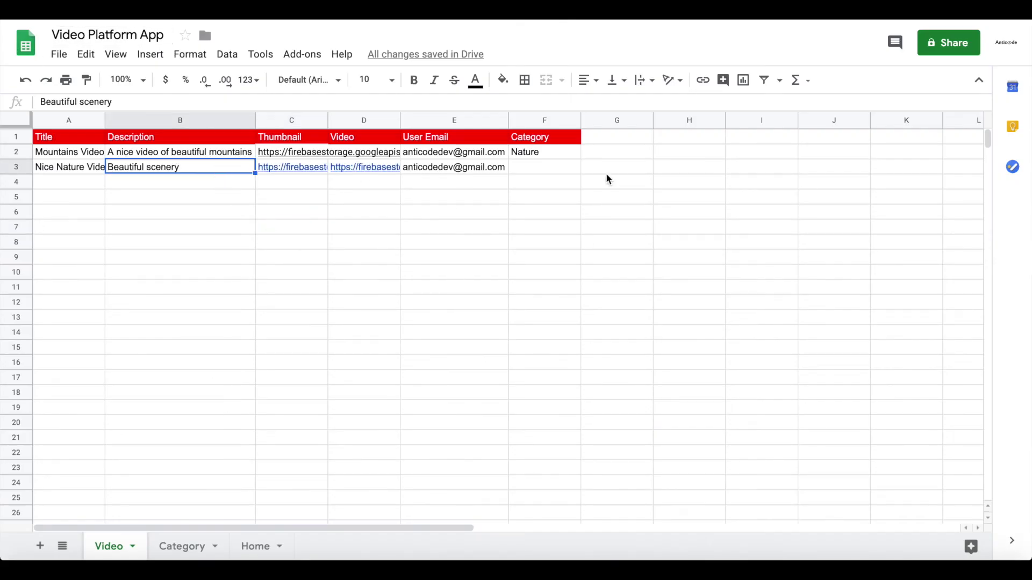
{"action": "left_click", "coordinate": [546, 172]}
{"action": "type", "text": "Nature"}
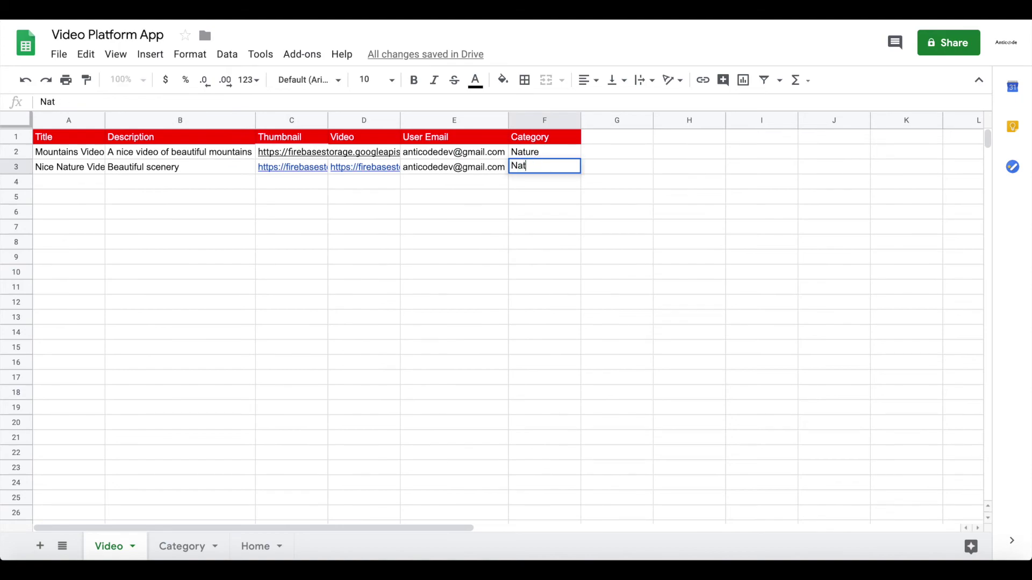
{"action": "key", "text": "Return"}
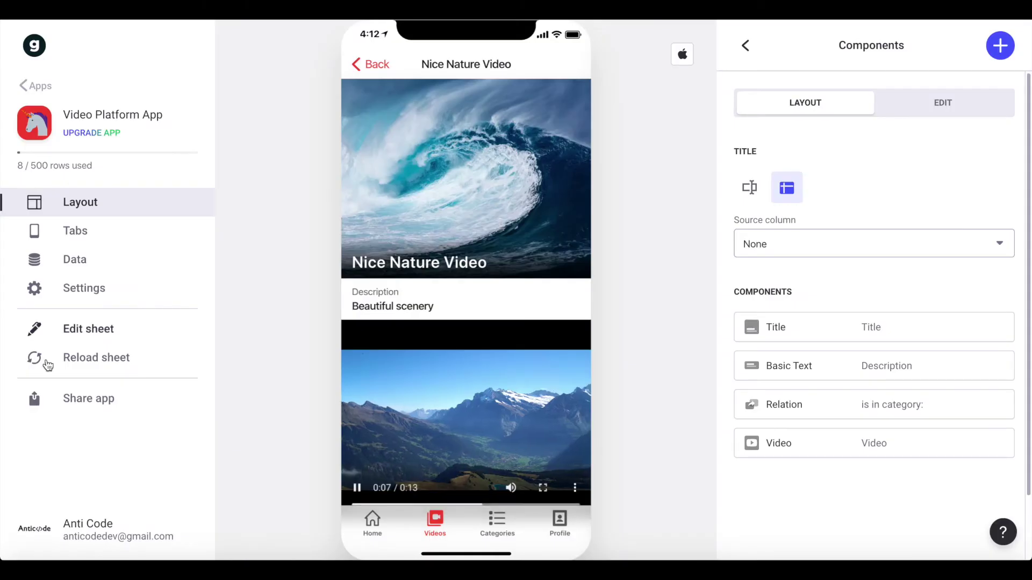
{"action": "left_click", "coordinate": [97, 357]}
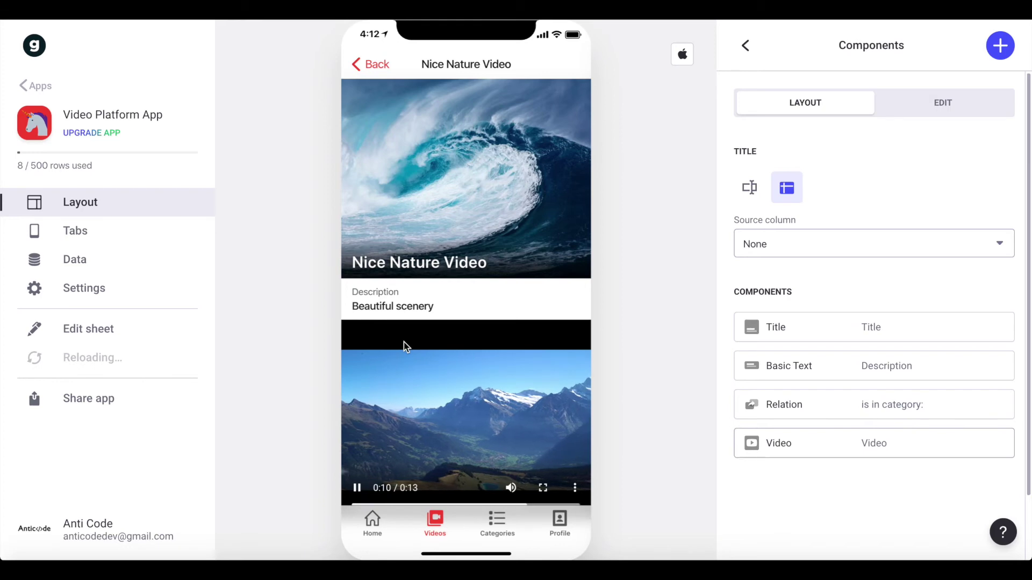
- Switch the ADD form's category Choice user input from Video to Category, then close the form
{"action": "left_click", "coordinate": [370, 64]}
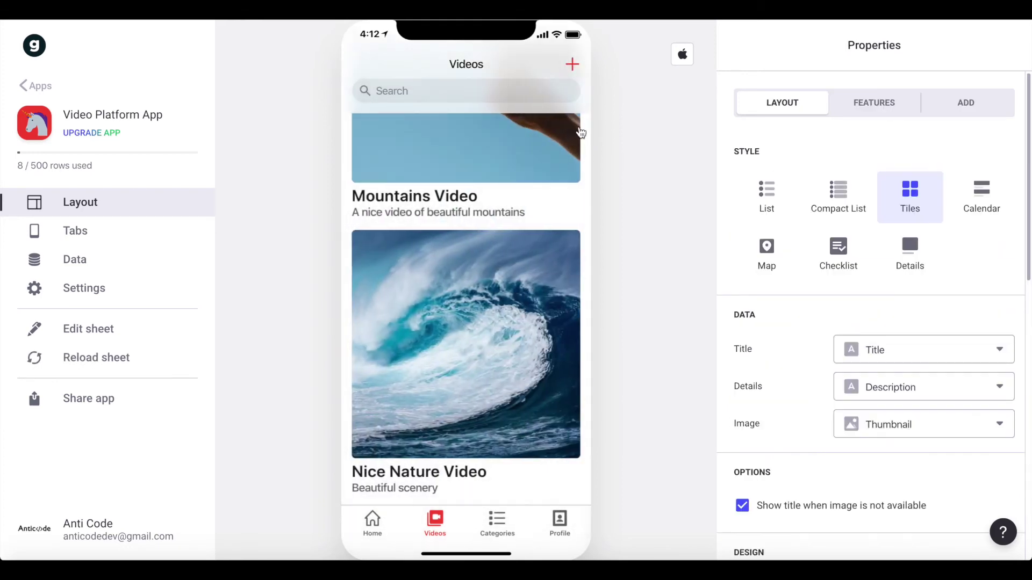
{"action": "left_click", "coordinate": [571, 75]}
{"action": "scroll", "coordinate": [836, 373], "scroll_direction": "down", "scroll_amount": 7}
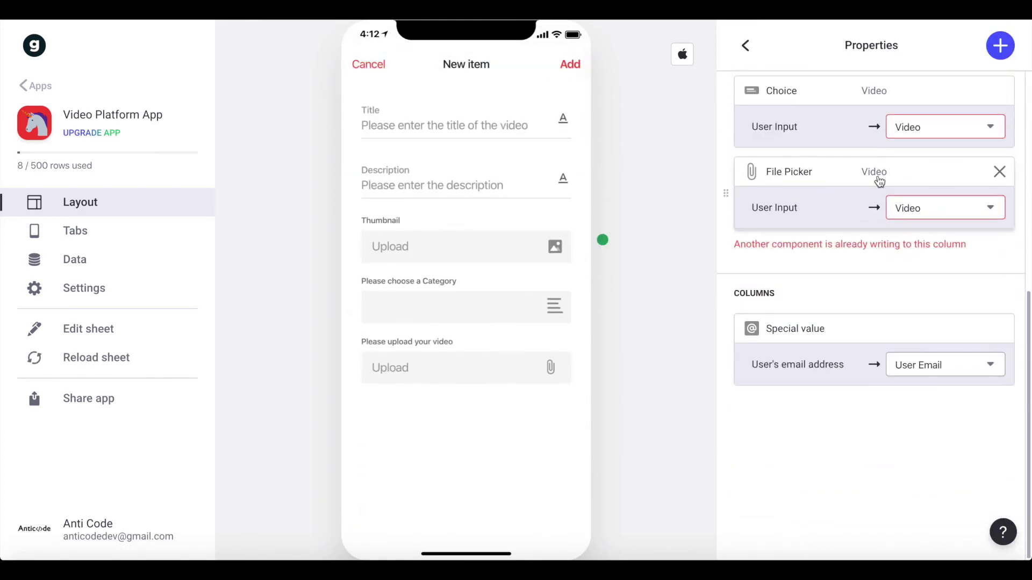
{"action": "scroll", "coordinate": [849, 194], "scroll_direction": "up", "scroll_amount": 3}
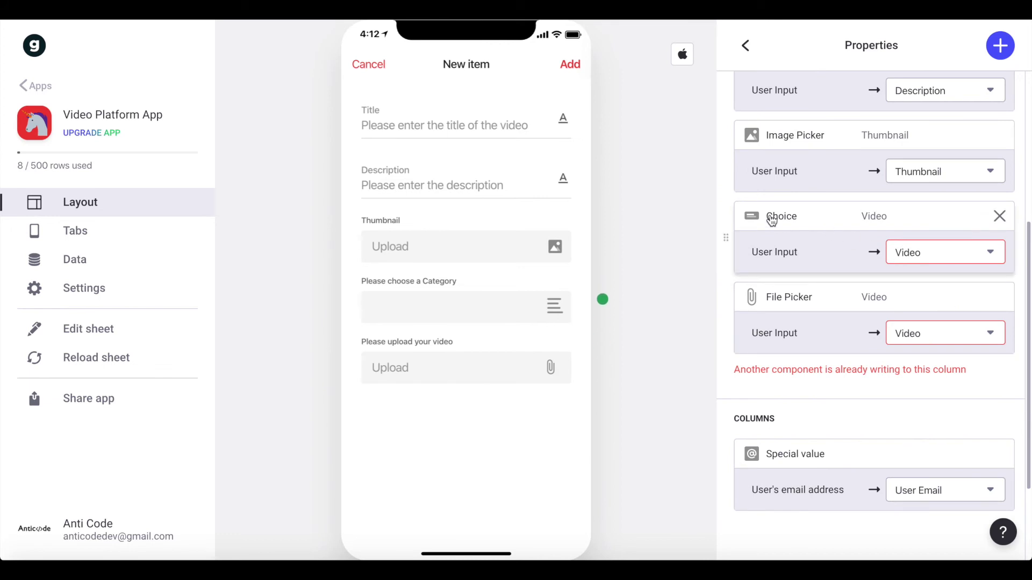
{"action": "left_click", "coordinate": [941, 260]}
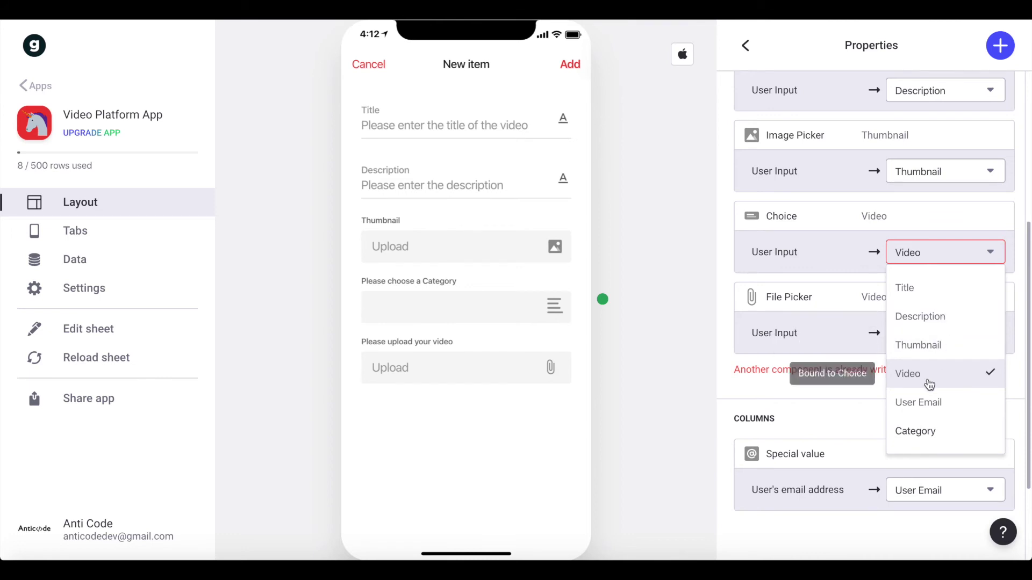
{"action": "left_click", "coordinate": [918, 432]}
{"action": "left_click", "coordinate": [812, 268]}
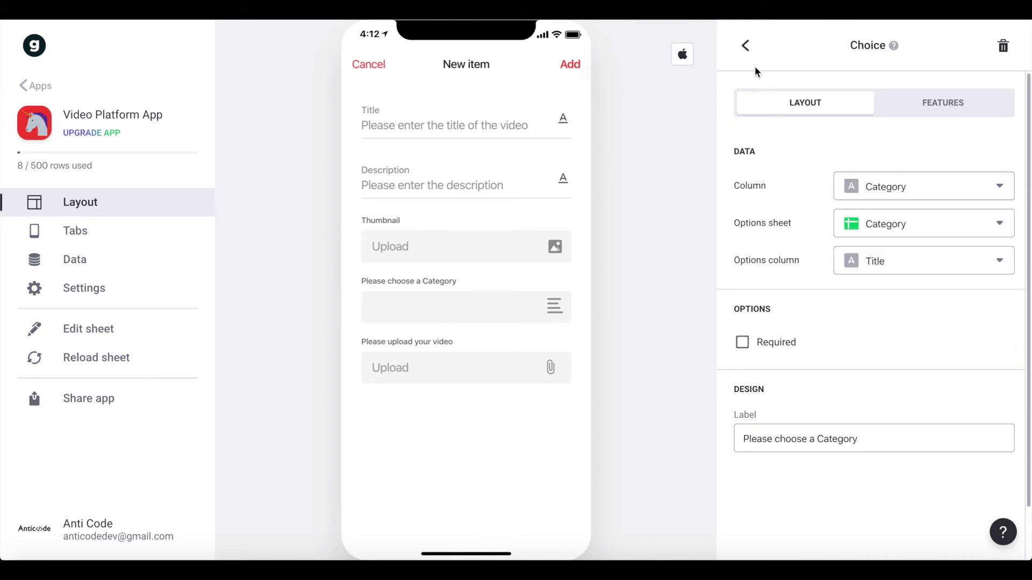
{"action": "left_click", "coordinate": [746, 45]}
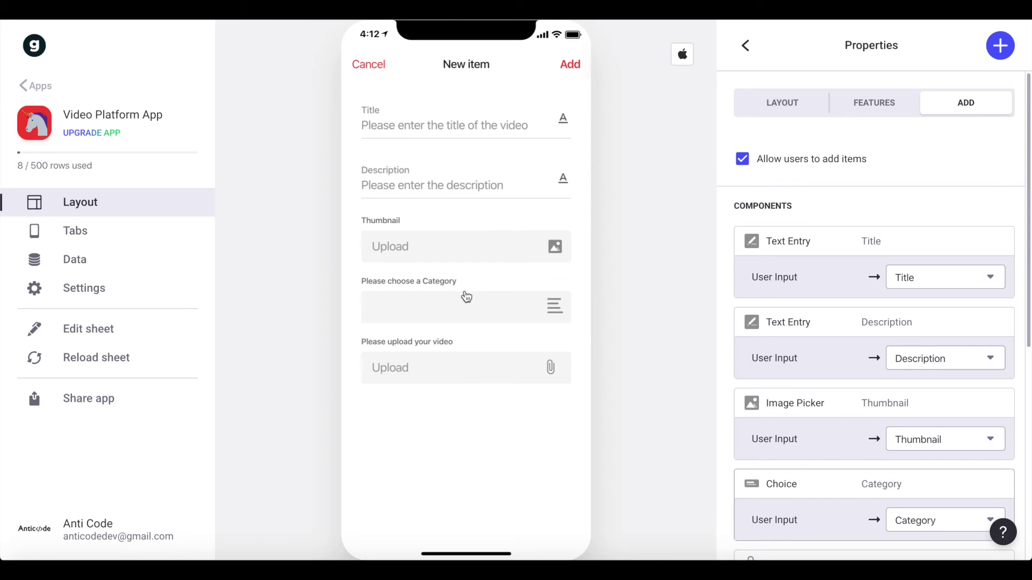
{"action": "left_click", "coordinate": [375, 66]}
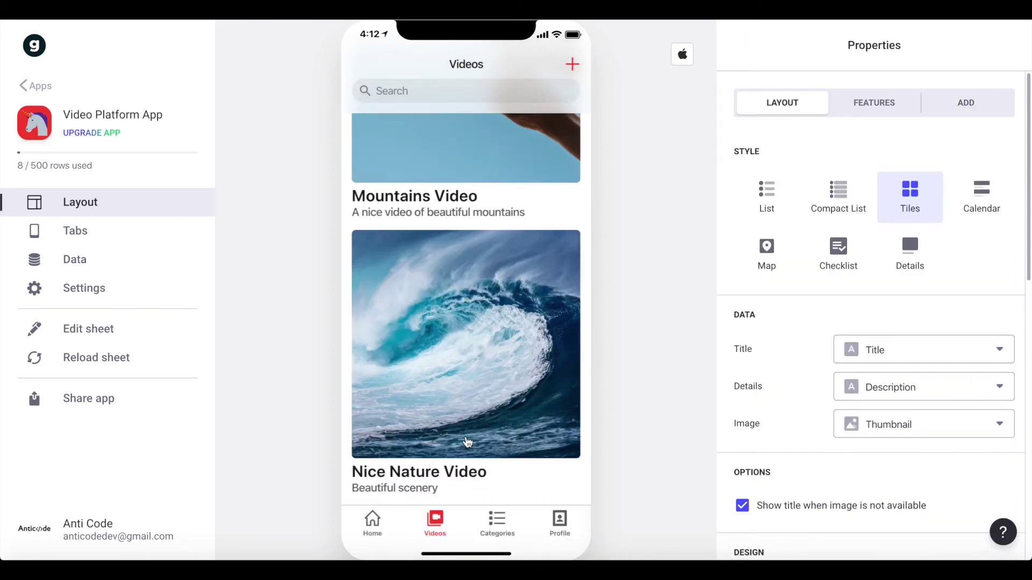
- Open Nice Nature Video, follow its Nature link to the category screen, and return to Videos
{"action": "left_click", "coordinate": [467, 442]}
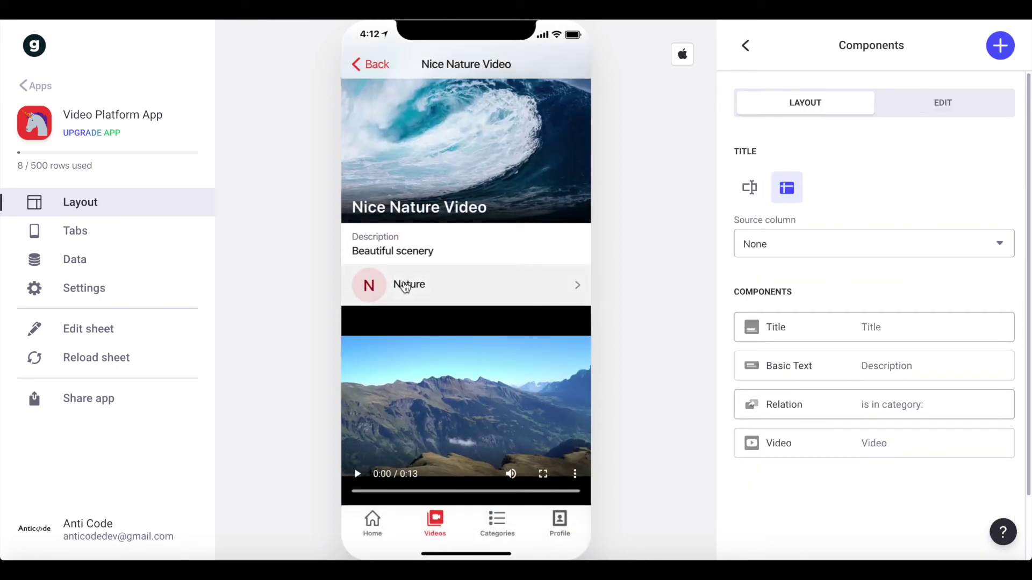
{"action": "left_click", "coordinate": [871, 414]}
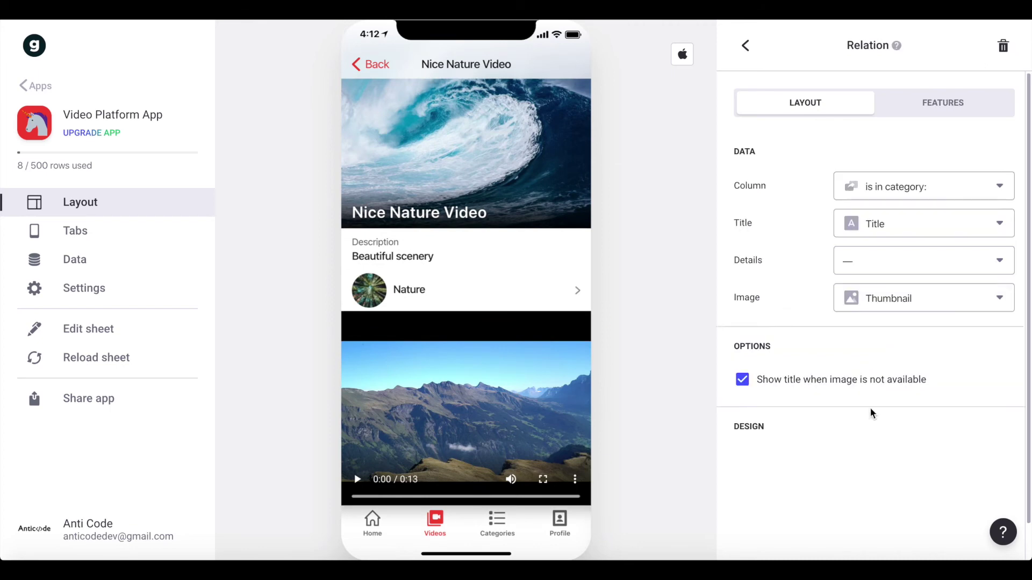
{"action": "left_click", "coordinate": [419, 296]}
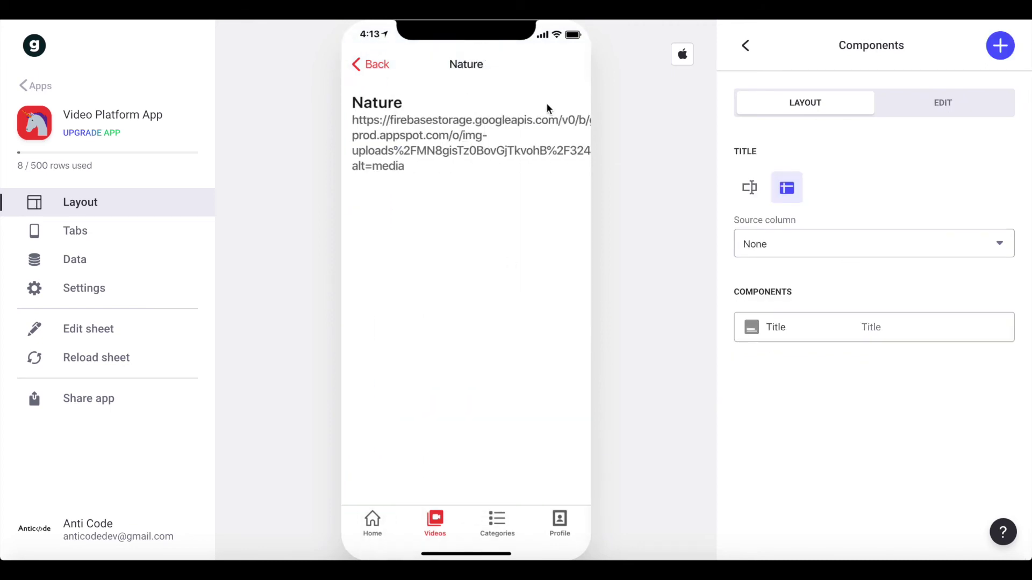
{"action": "left_click", "coordinate": [435, 522]}
- Open Mountains Video and check its category relation's Features and Layout settings
{"action": "scroll", "coordinate": [482, 310], "scroll_direction": "up", "scroll_amount": 3}
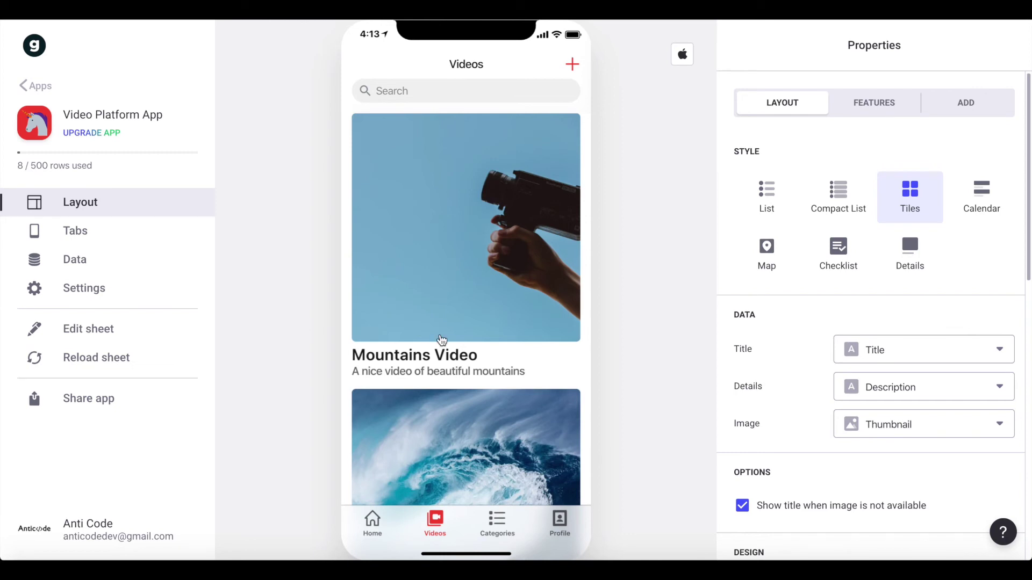
{"action": "left_click", "coordinate": [506, 251]}
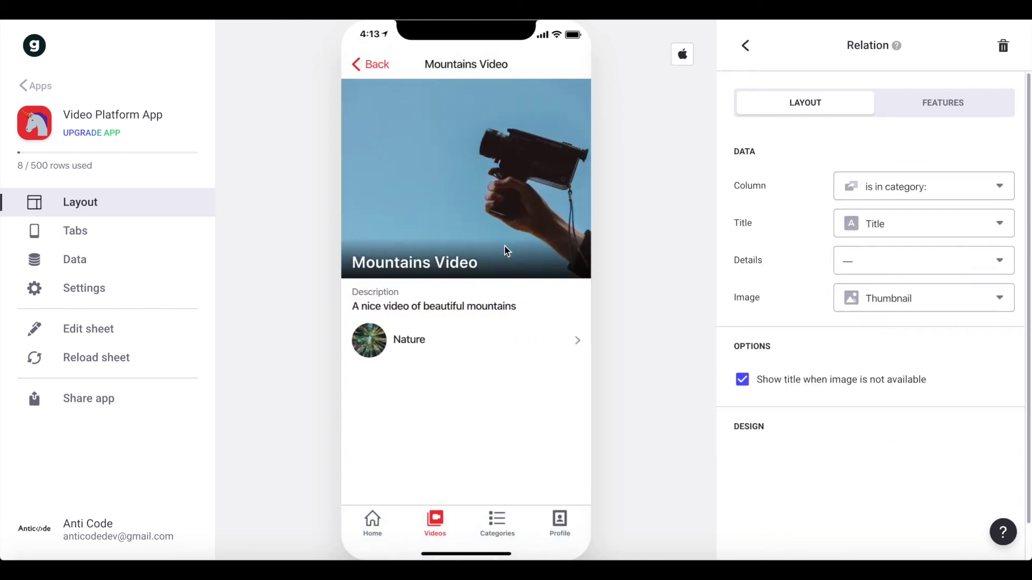
{"action": "left_click", "coordinate": [905, 106]}
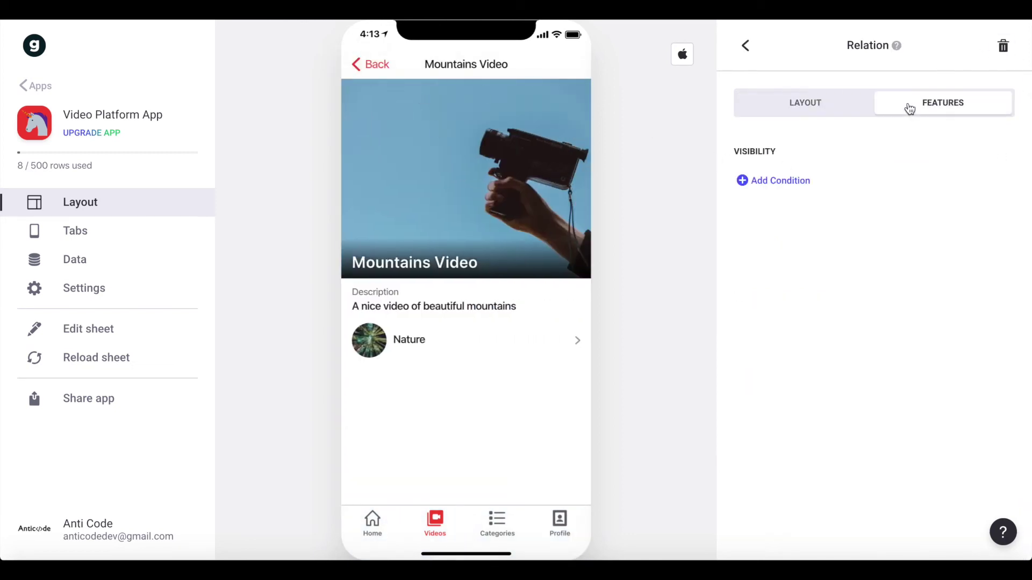
{"action": "left_click", "coordinate": [852, 112]}
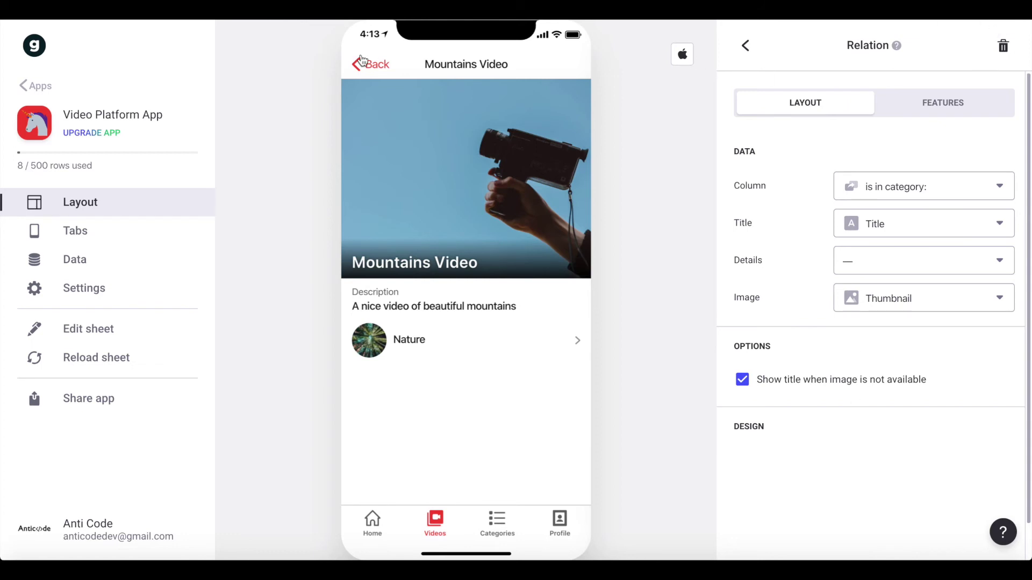
{"action": "left_click", "coordinate": [363, 62]}
- Reopen Nice Nature Video and review its category relation's settings
{"action": "left_click", "coordinate": [468, 425]}
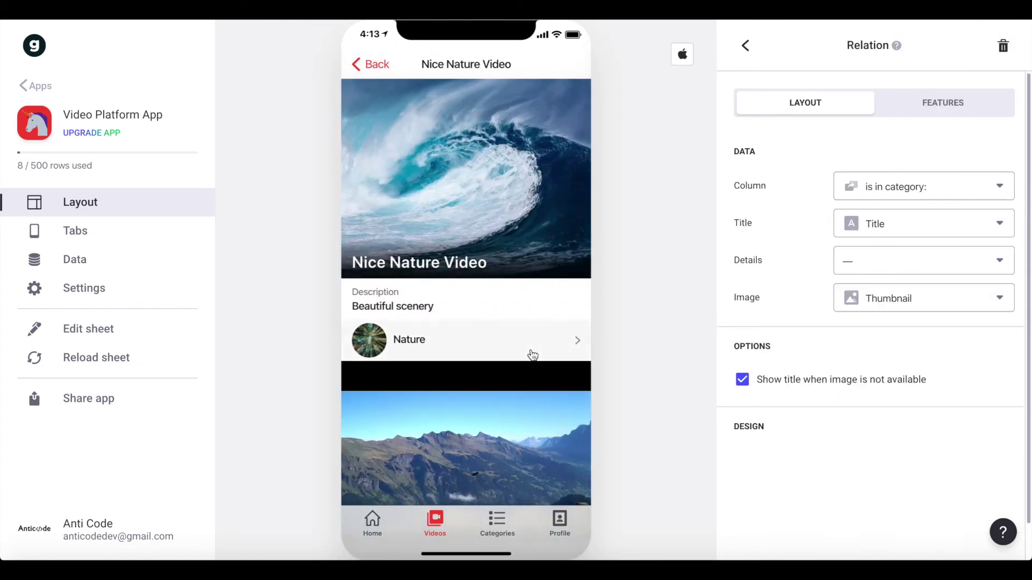
{"action": "scroll", "coordinate": [530, 355], "scroll_direction": "down", "scroll_amount": 1}
{"action": "left_click", "coordinate": [962, 102]}
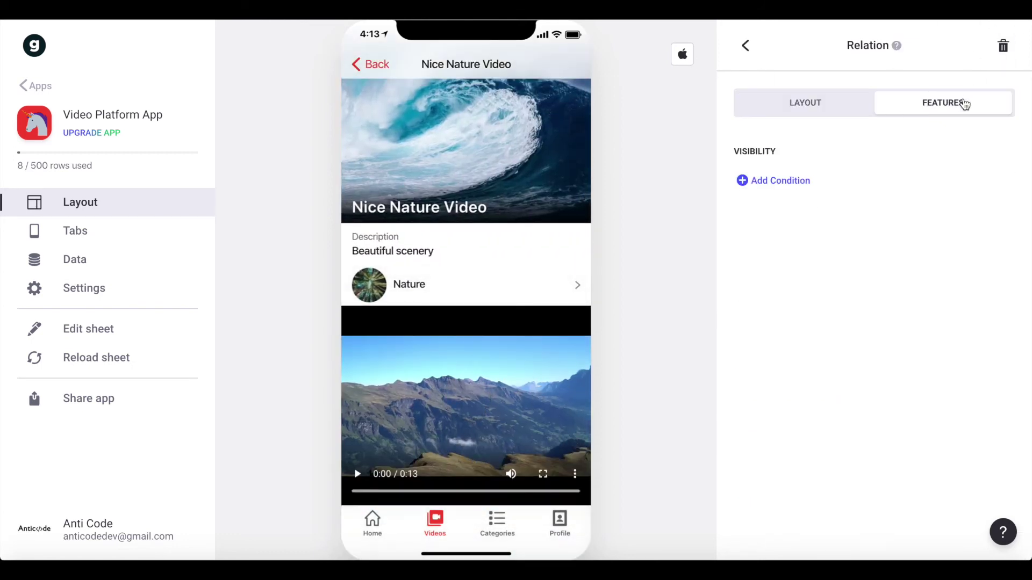
{"action": "left_click", "coordinate": [833, 101]}
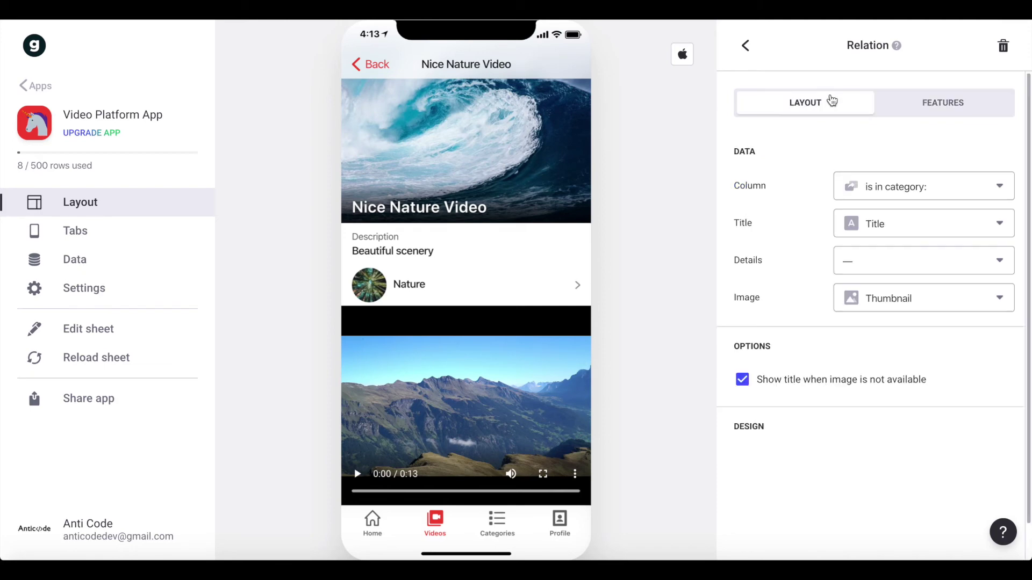
{"action": "left_click", "coordinate": [746, 45]}
{"action": "left_click", "coordinate": [1002, 46]}
- Add a Favorite component keyed on Title and place it just below the video title
{"action": "type", "text": "favo"}
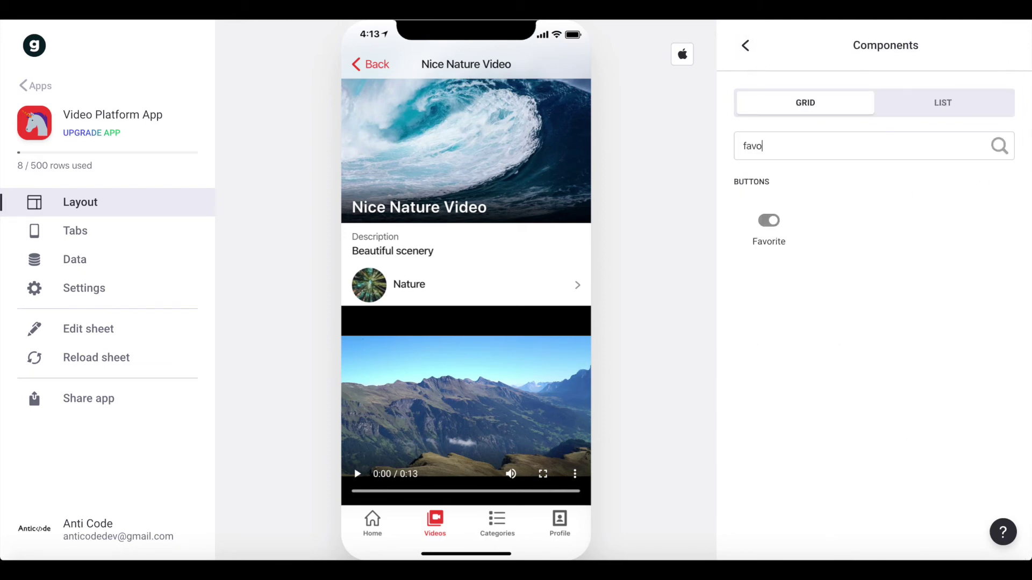
{"action": "left_click", "coordinate": [772, 229]}
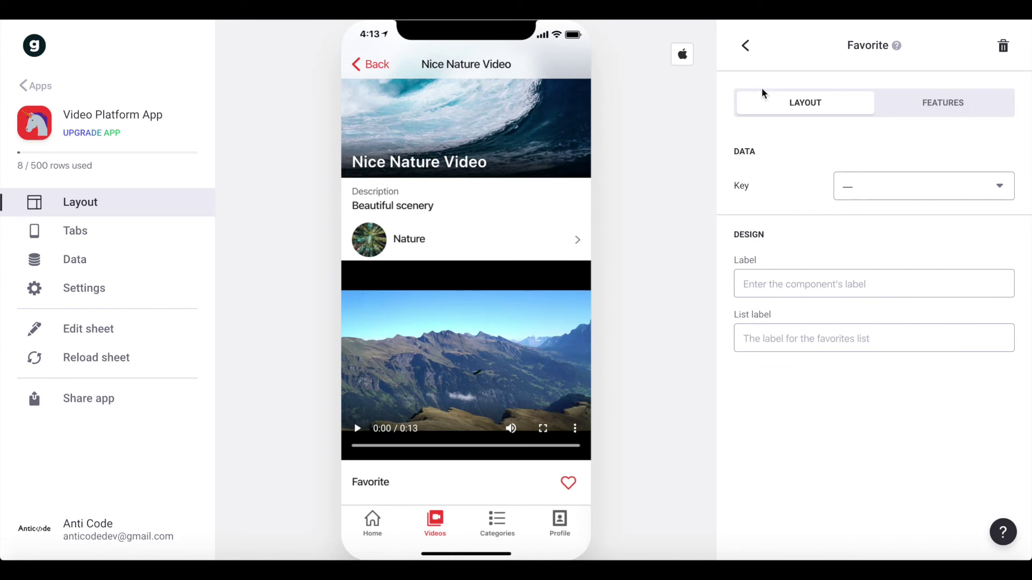
{"action": "left_click", "coordinate": [877, 192]}
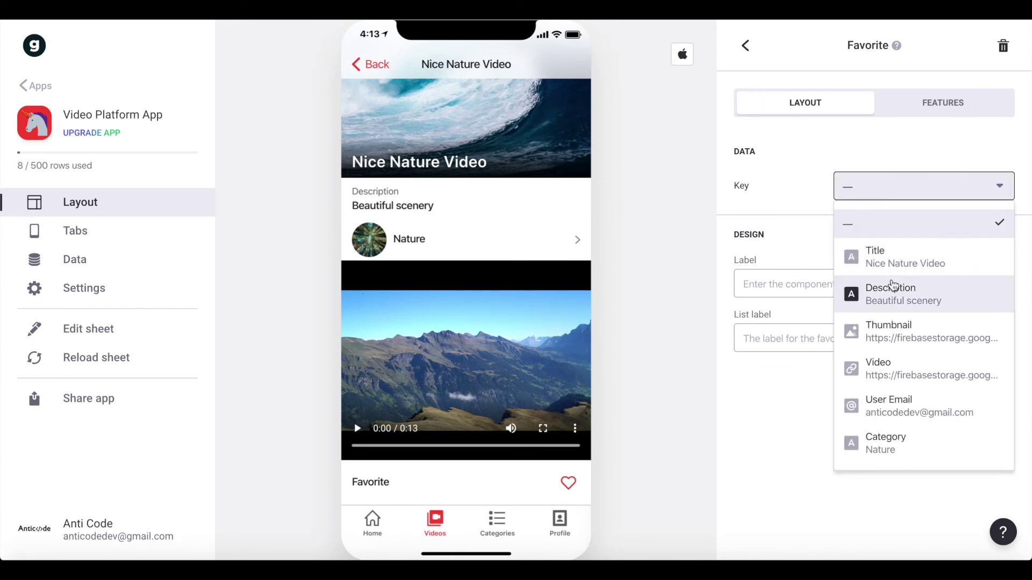
{"action": "left_click", "coordinate": [899, 257]}
{"action": "left_click", "coordinate": [745, 46]}
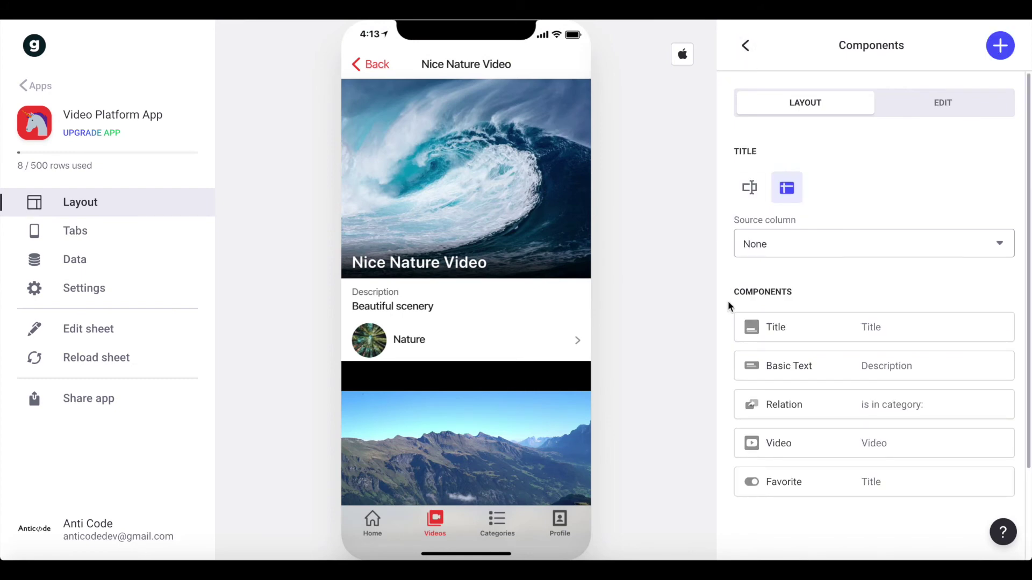
{"action": "scroll", "coordinate": [728, 302], "scroll_direction": "down", "scroll_amount": 2}
{"action": "left_click_drag", "start_coordinate": [724, 370], "coordinate": [736, 247]}
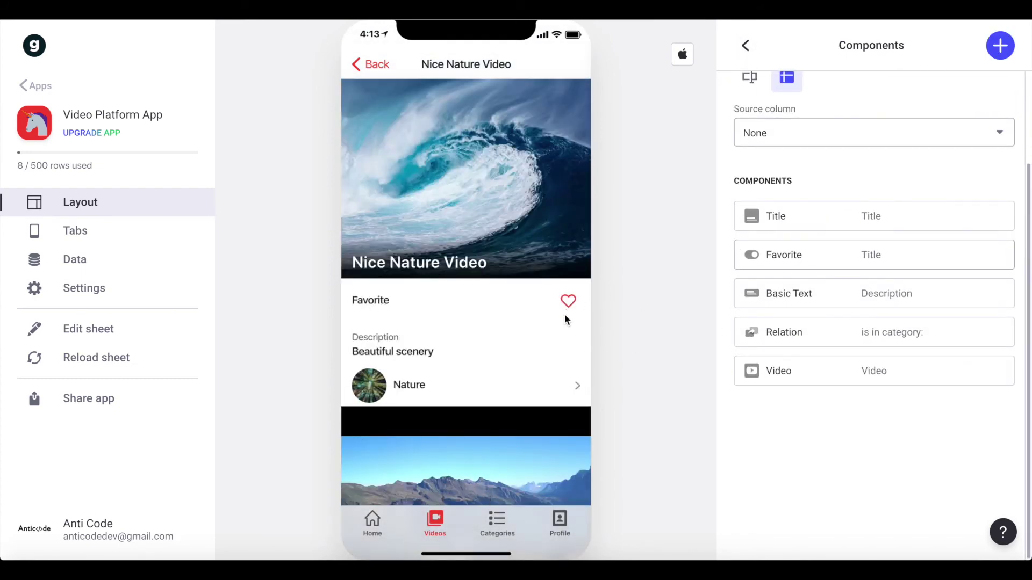
- Toggle the Videos list between ALL and FAVORITES, ending on favorited videos only
{"action": "left_click", "coordinate": [376, 64]}
{"action": "left_click", "coordinate": [532, 127]}
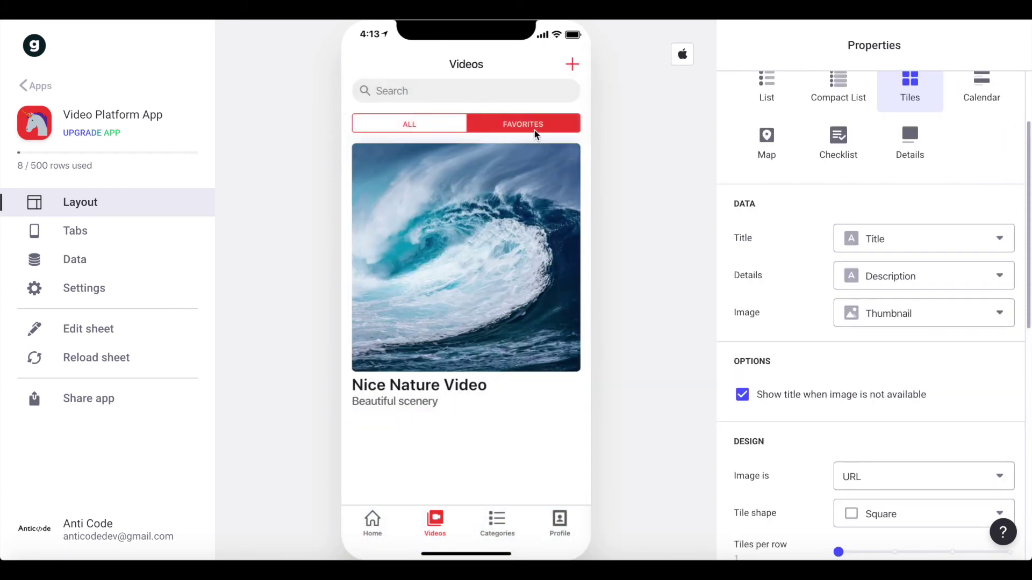
{"action": "left_click", "coordinate": [425, 125]}
{"action": "scroll", "coordinate": [498, 353], "scroll_direction": "down", "scroll_amount": 3}
{"action": "scroll", "coordinate": [497, 353], "scroll_direction": "up", "scroll_amount": 3}
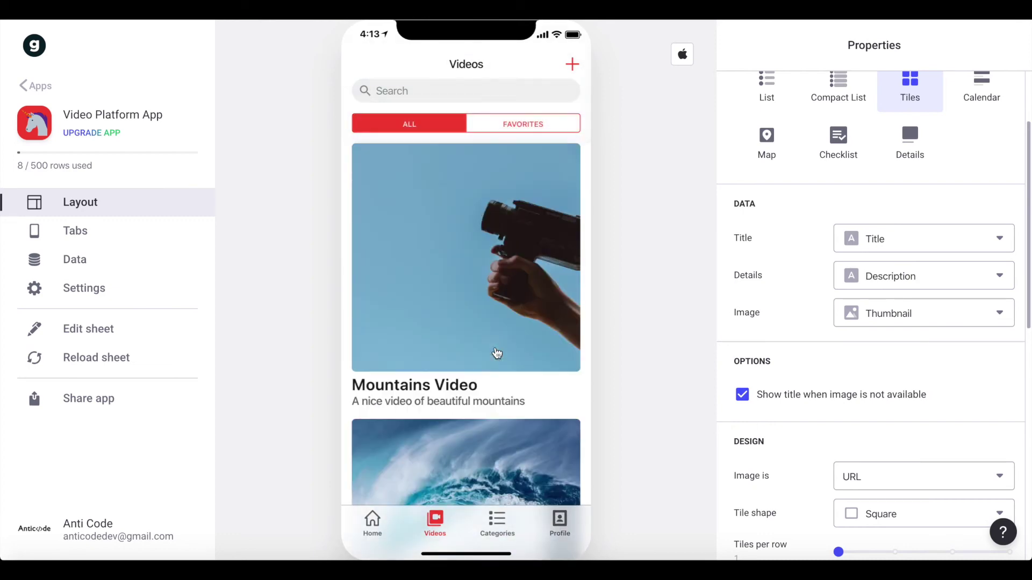
{"action": "left_click", "coordinate": [525, 129]}
- Show the Categories screen as image tiles titled by Title, with no details text
{"action": "mouse_move", "coordinate": [607, 528]}
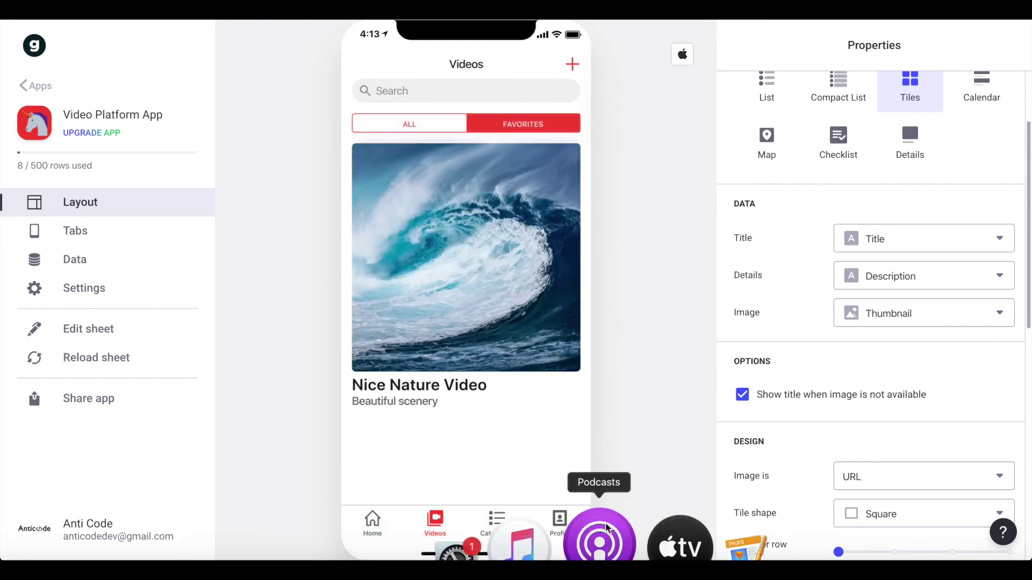
{"action": "left_click", "coordinate": [503, 524]}
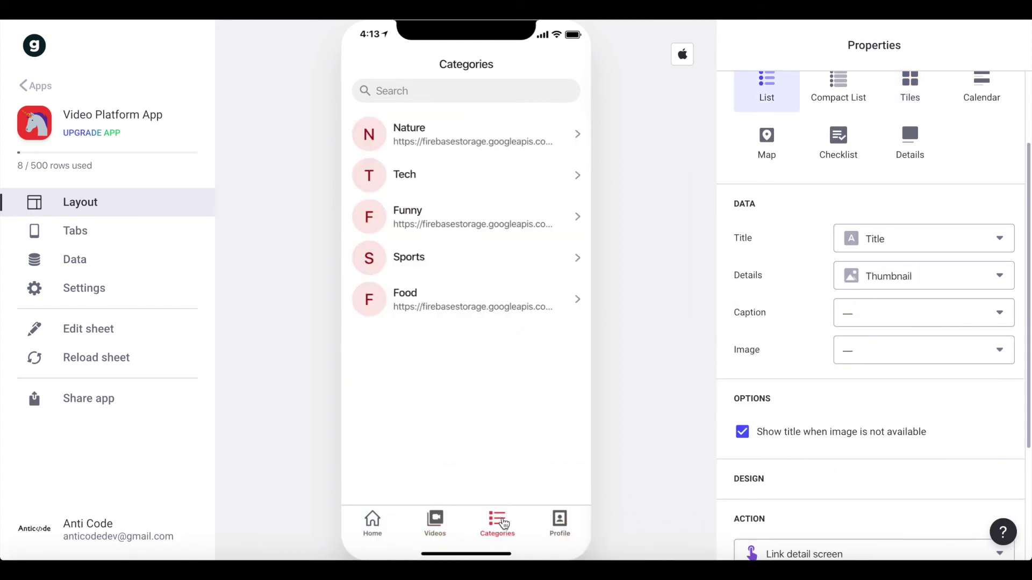
{"action": "scroll", "coordinate": [1026, 379], "scroll_direction": "up", "scroll_amount": 3}
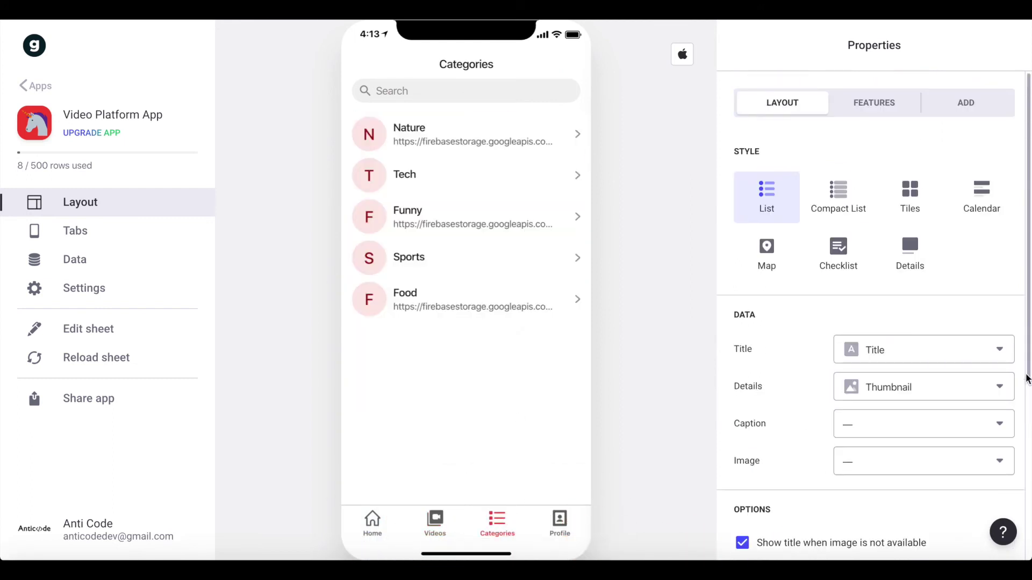
{"action": "left_click", "coordinate": [908, 192]}
{"action": "scroll", "coordinate": [863, 288], "scroll_direction": "down", "scroll_amount": 1}
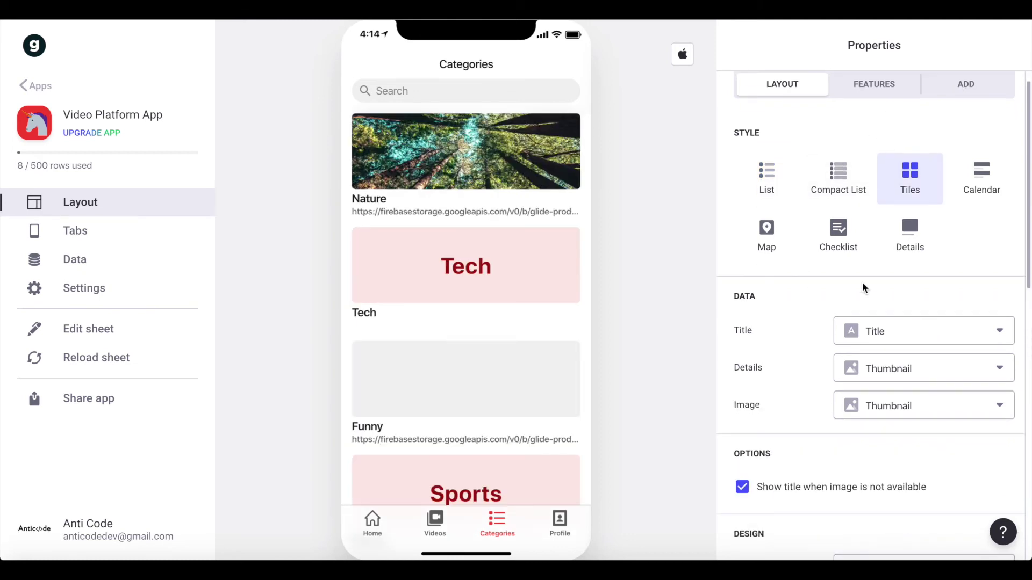
{"action": "scroll", "coordinate": [863, 287], "scroll_direction": "down", "scroll_amount": 2}
{"action": "left_click", "coordinate": [901, 233]}
{"action": "left_click", "coordinate": [901, 235]}
{"action": "left_click", "coordinate": [905, 266]}
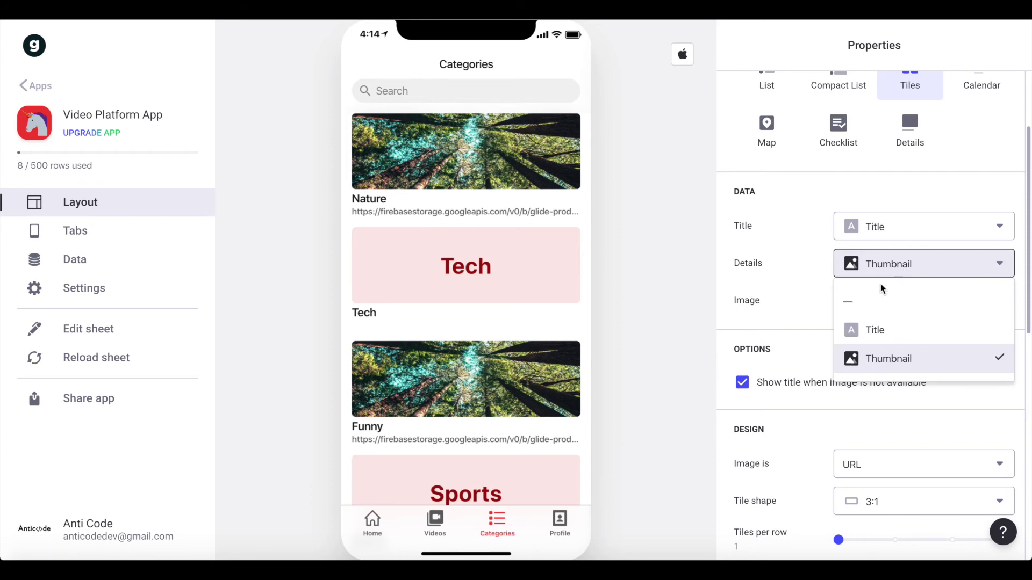
{"action": "left_click", "coordinate": [881, 300]}
- Use Thumbnail as the category tile image and make the tiles 3:2
{"action": "left_click", "coordinate": [910, 302]}
{"action": "left_click", "coordinate": [810, 302]}
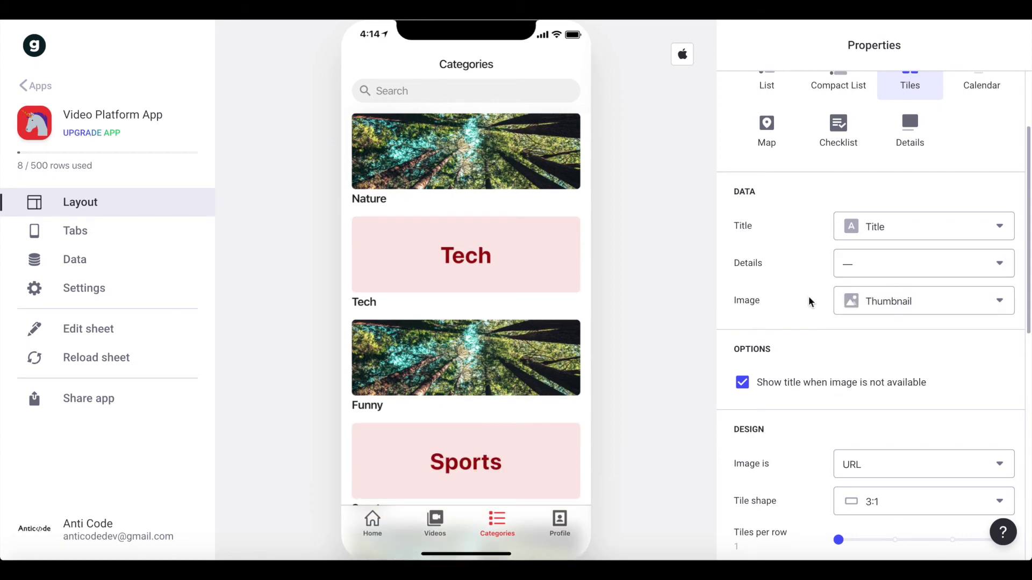
{"action": "scroll", "coordinate": [809, 301], "scroll_direction": "down", "scroll_amount": 3}
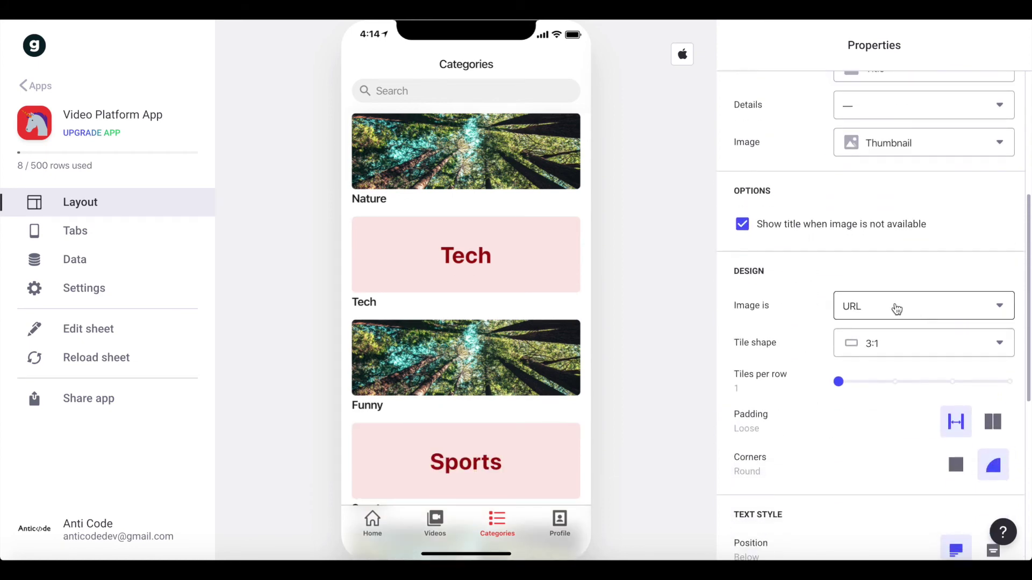
{"action": "left_click", "coordinate": [903, 347]}
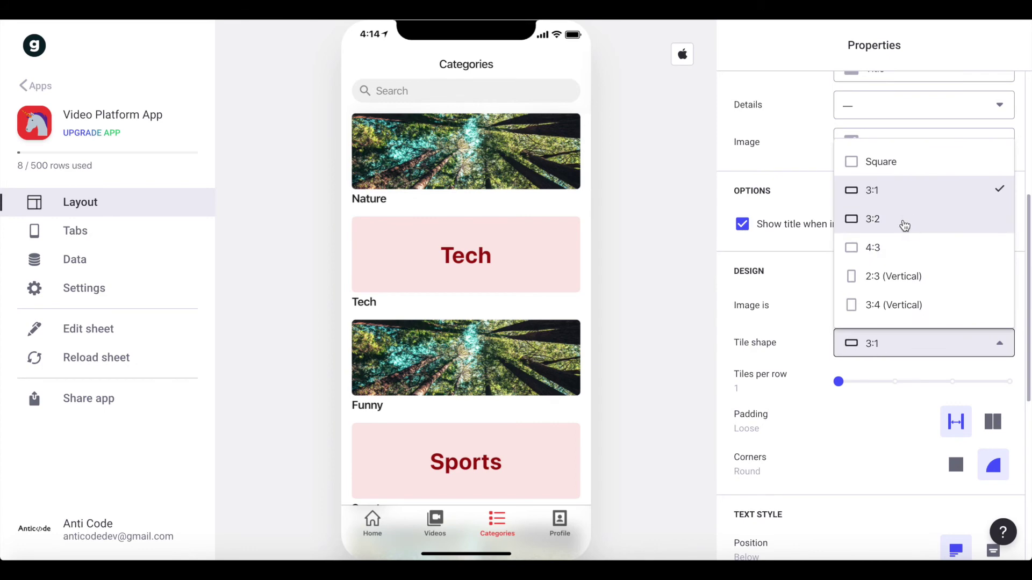
{"action": "left_click", "coordinate": [906, 220]}
{"action": "scroll", "coordinate": [571, 282], "scroll_direction": "down", "scroll_amount": 5}
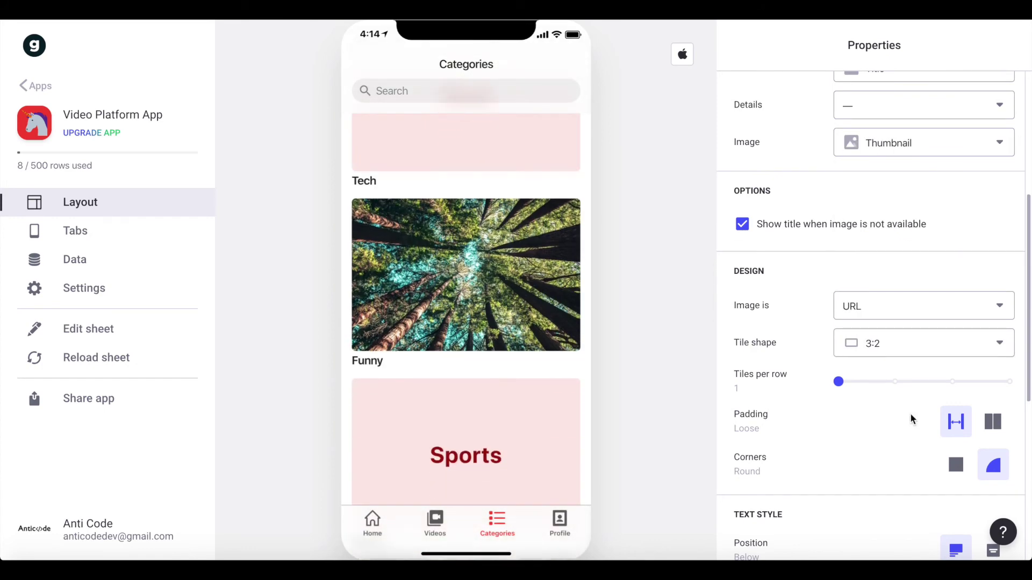
{"action": "scroll", "coordinate": [911, 418], "scroll_direction": "down", "scroll_amount": 6}
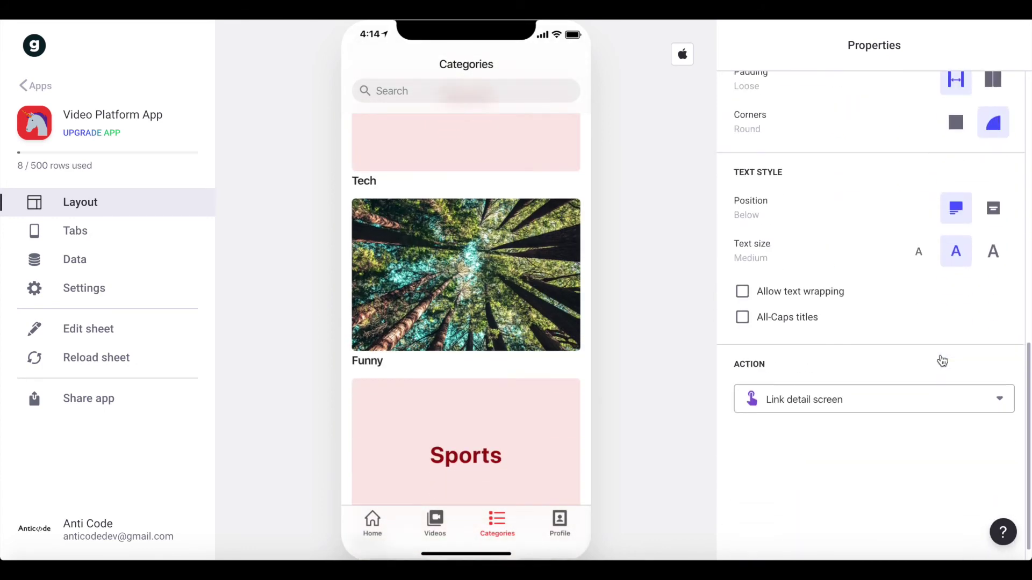
{"action": "scroll", "coordinate": [940, 358], "scroll_direction": "up", "scroll_amount": 6}
{"action": "scroll", "coordinate": [519, 269], "scroll_direction": "up", "scroll_amount": 5}
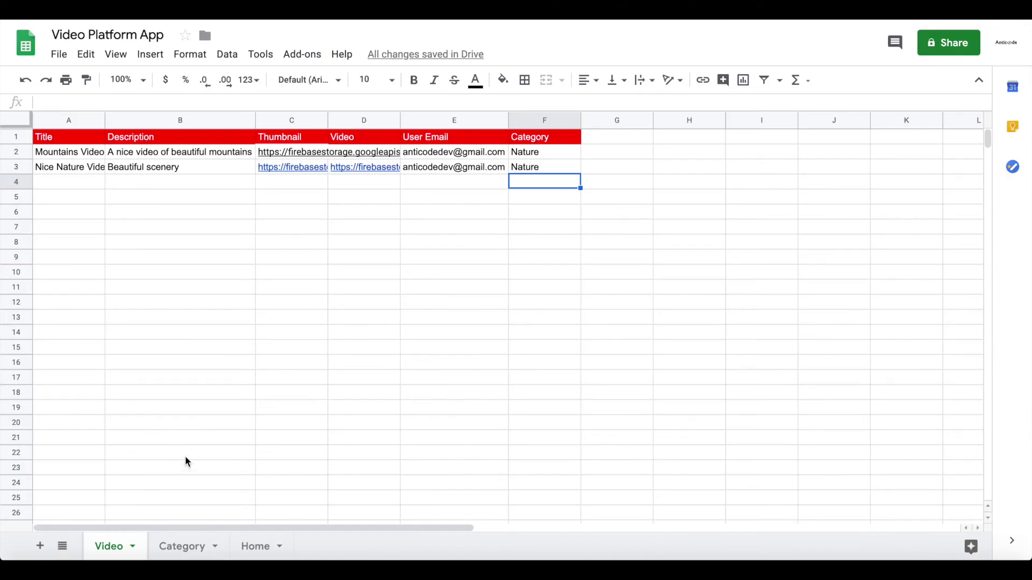
- In the Category sheet, fill-drag B2's thumbnail URL into B3 and B4's into B5
{"action": "left_click", "coordinate": [167, 546]}
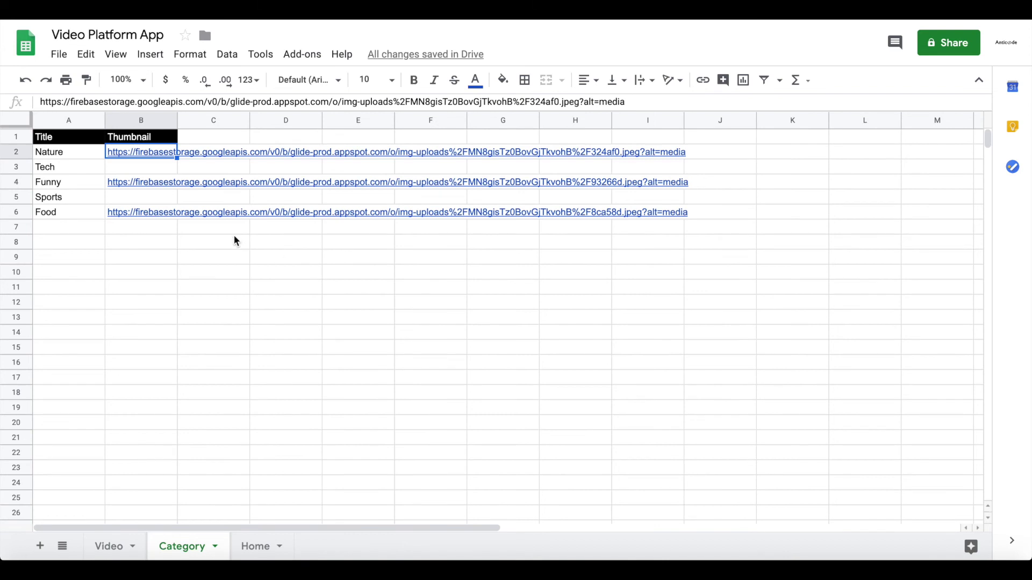
{"action": "left_click_drag", "start_coordinate": [177, 160], "coordinate": [177, 171]}
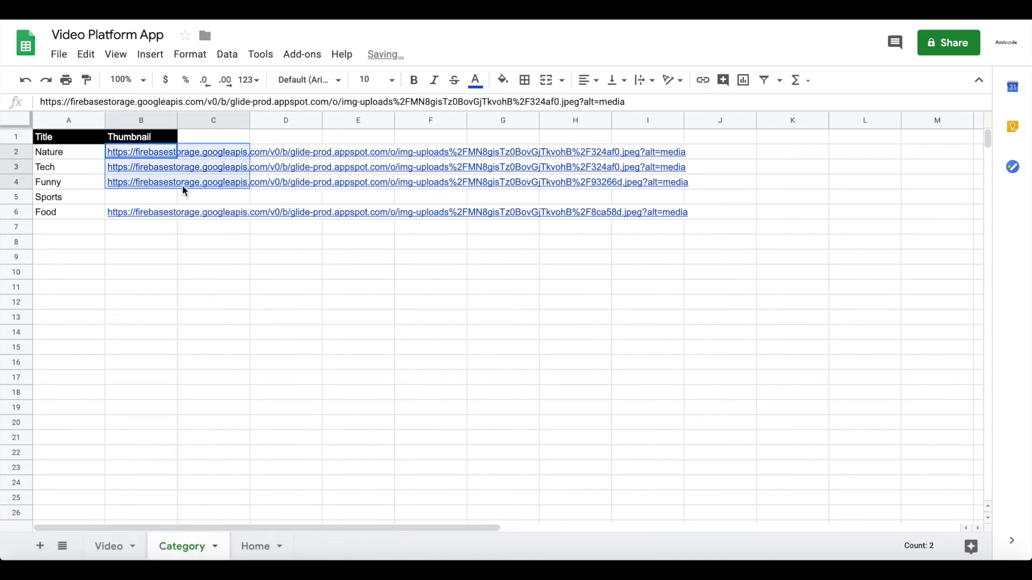
{"action": "left_click", "coordinate": [184, 188]}
{"action": "left_click", "coordinate": [156, 182]}
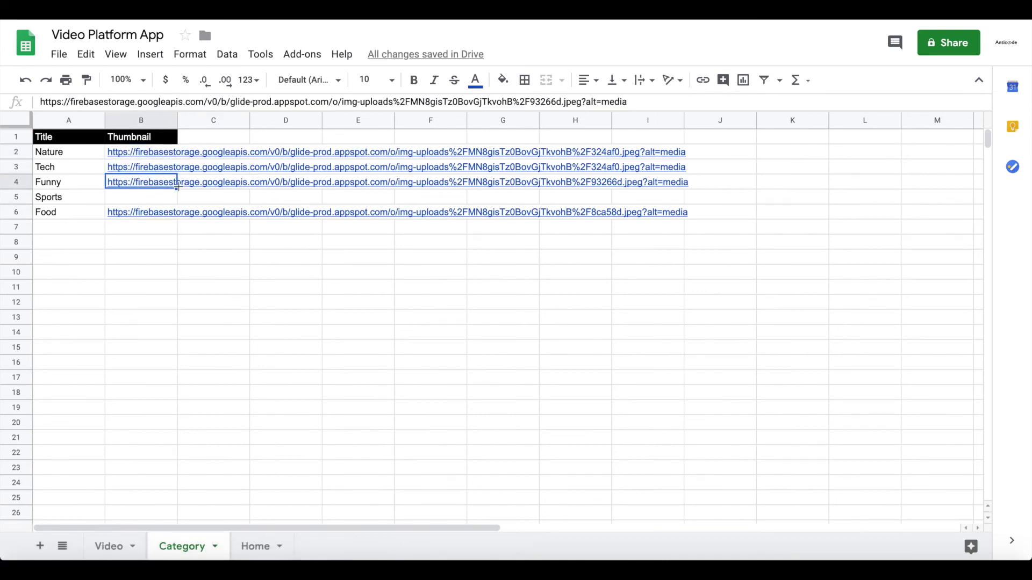
{"action": "left_click_drag", "start_coordinate": [177, 189], "coordinate": [180, 197]}
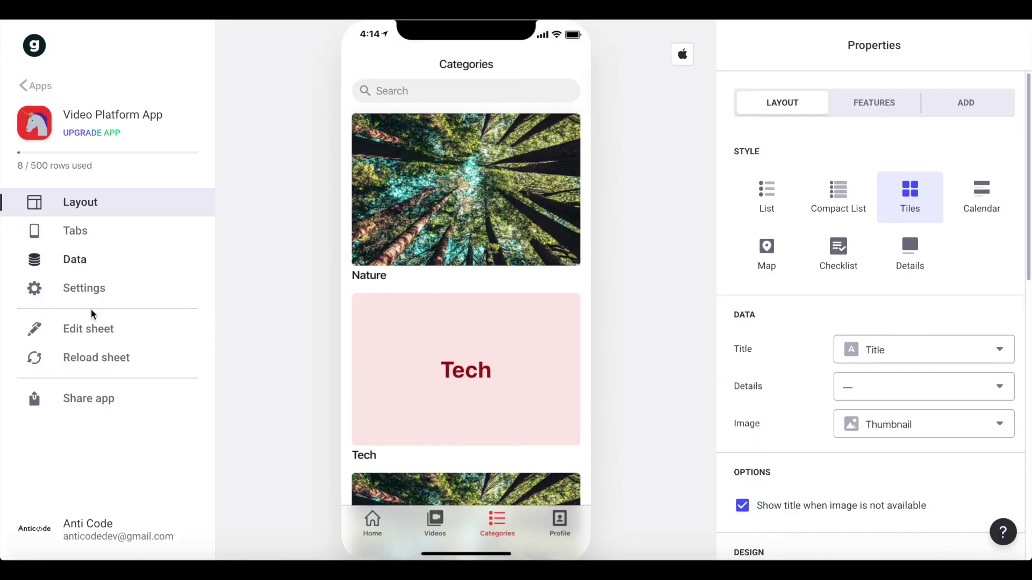
- Reload the sheet, drop a downloaded photo onto the Sports tile, and open the Nature category
{"action": "left_click", "coordinate": [110, 357]}
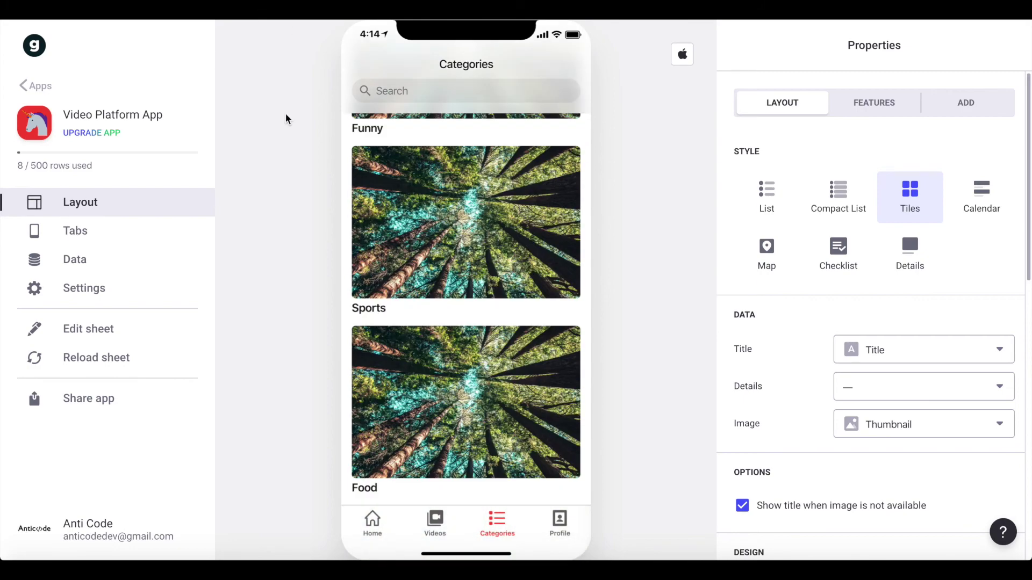
{"action": "mouse_move", "coordinate": [960, 559]}
{"action": "left_click", "coordinate": [938, 537]}
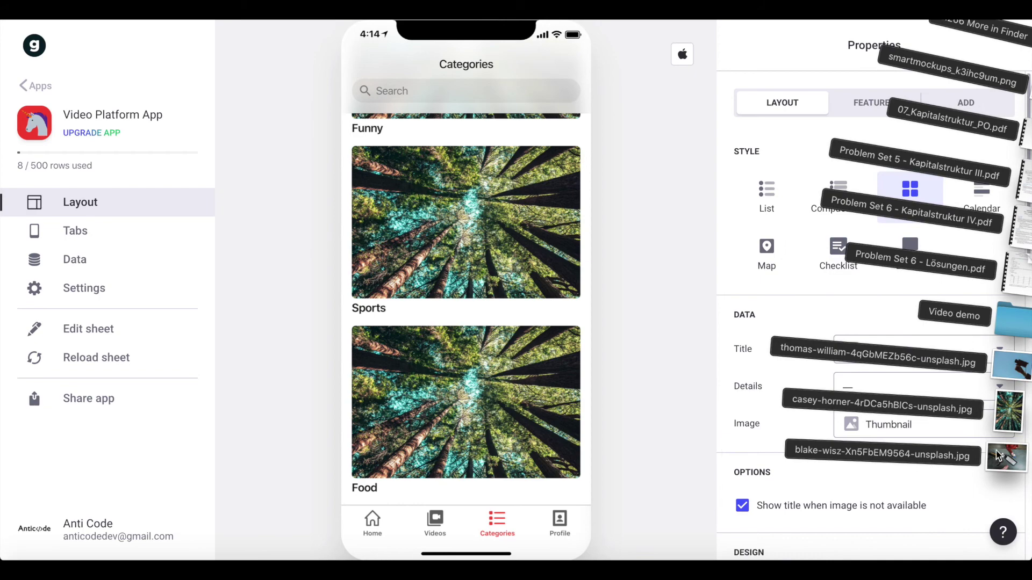
{"action": "left_click_drag", "start_coordinate": [1001, 462], "coordinate": [425, 239]}
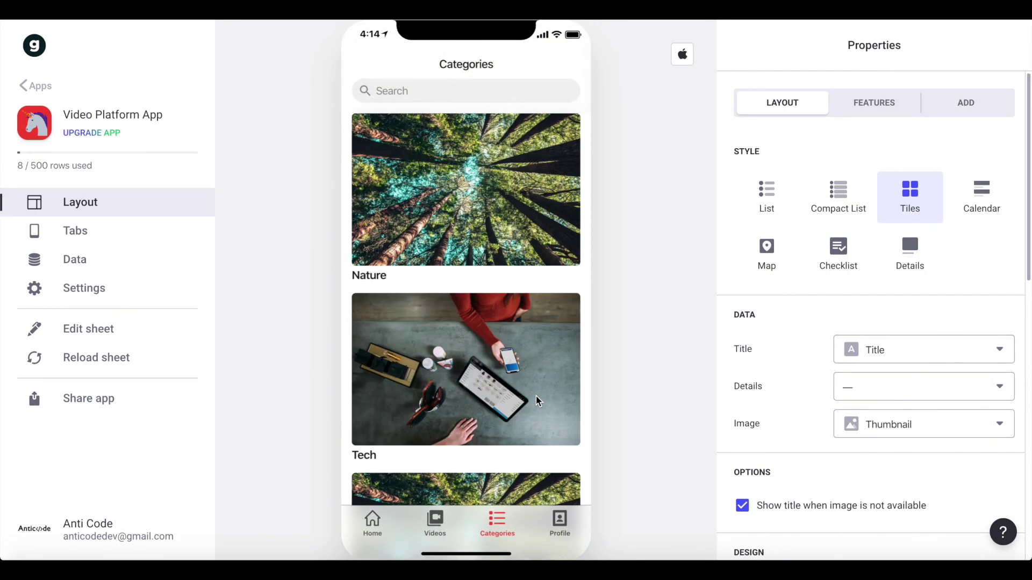
{"action": "scroll", "coordinate": [538, 400], "scroll_direction": "down", "scroll_amount": 6}
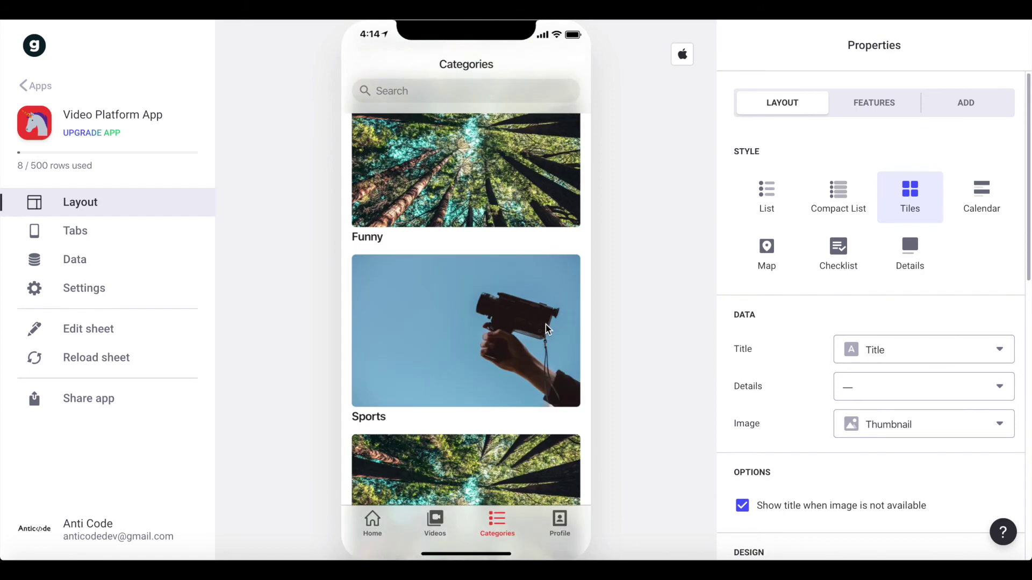
{"action": "left_click", "coordinate": [507, 189]}
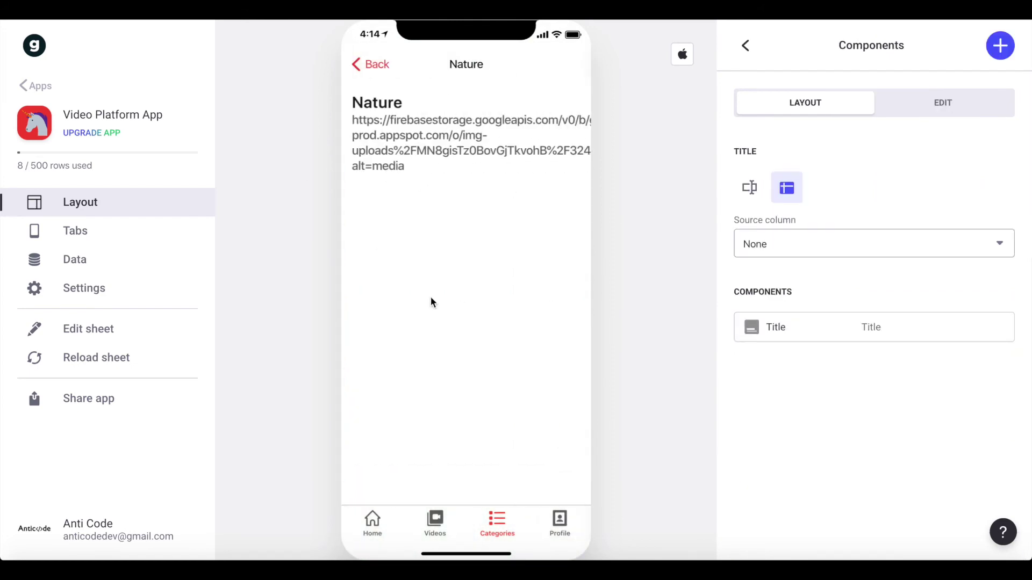
- Give the Nature category header no details text and the Thumbnail as its image
{"action": "left_click", "coordinate": [852, 327]}
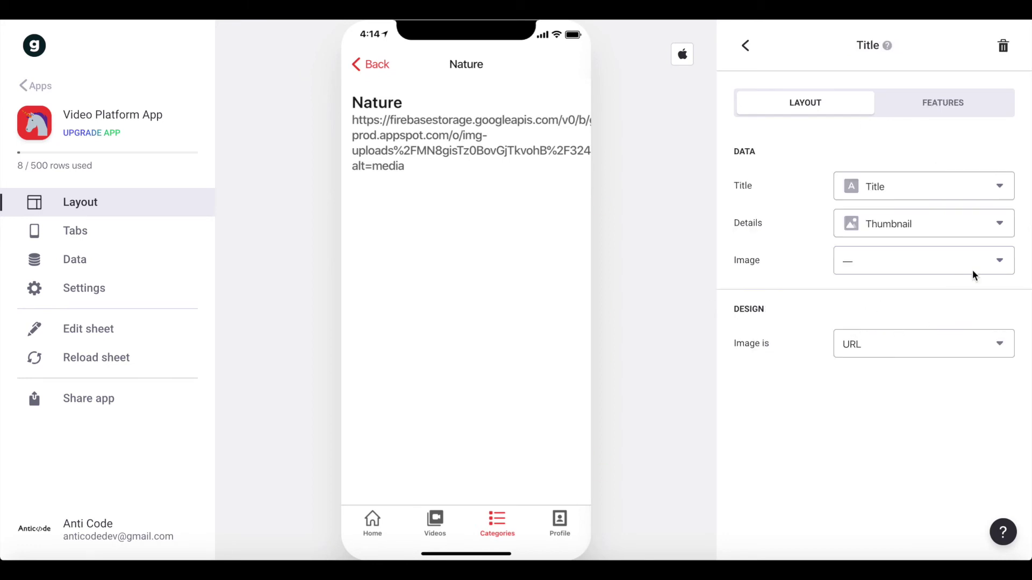
{"action": "left_click", "coordinate": [885, 224]}
{"action": "left_click", "coordinate": [847, 263]}
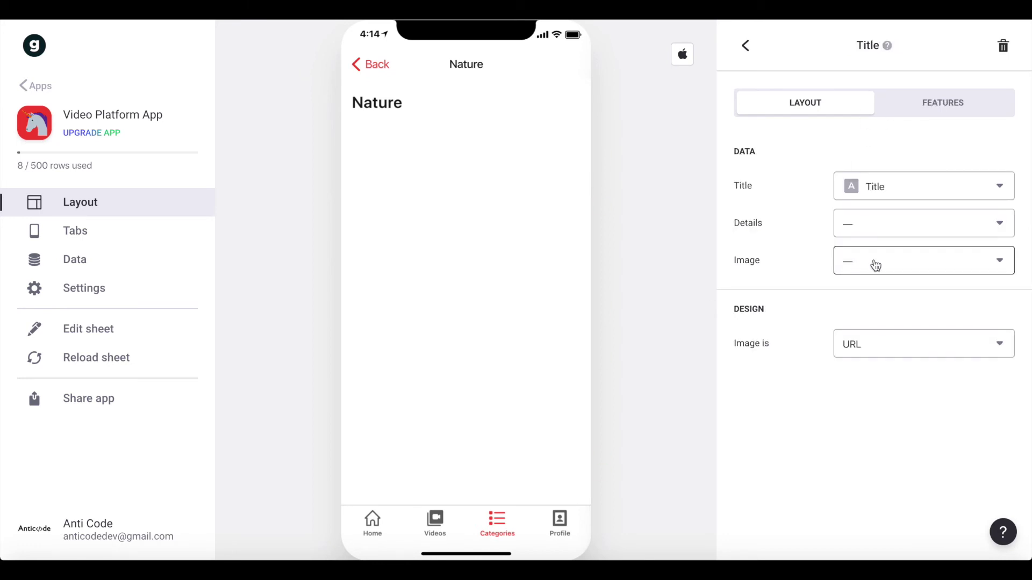
{"action": "left_click", "coordinate": [876, 263]}
{"action": "left_click", "coordinate": [917, 364]}
{"action": "left_click", "coordinate": [746, 45]}
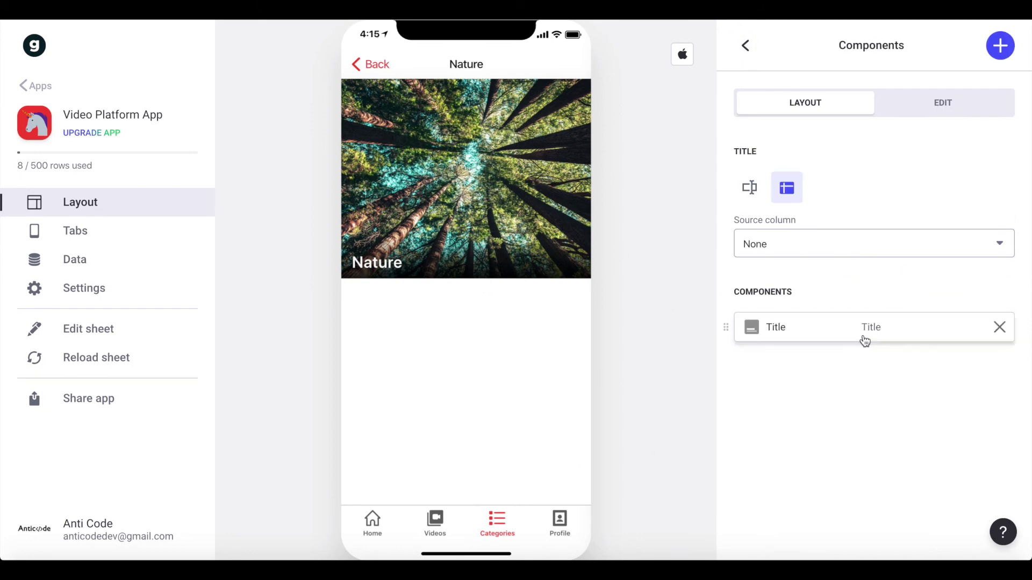
- Add an Inline List of the category's videos labelled 'Videos in this Category'
{"action": "left_click", "coordinate": [1000, 46]}
{"action": "type", "text": "inl"}
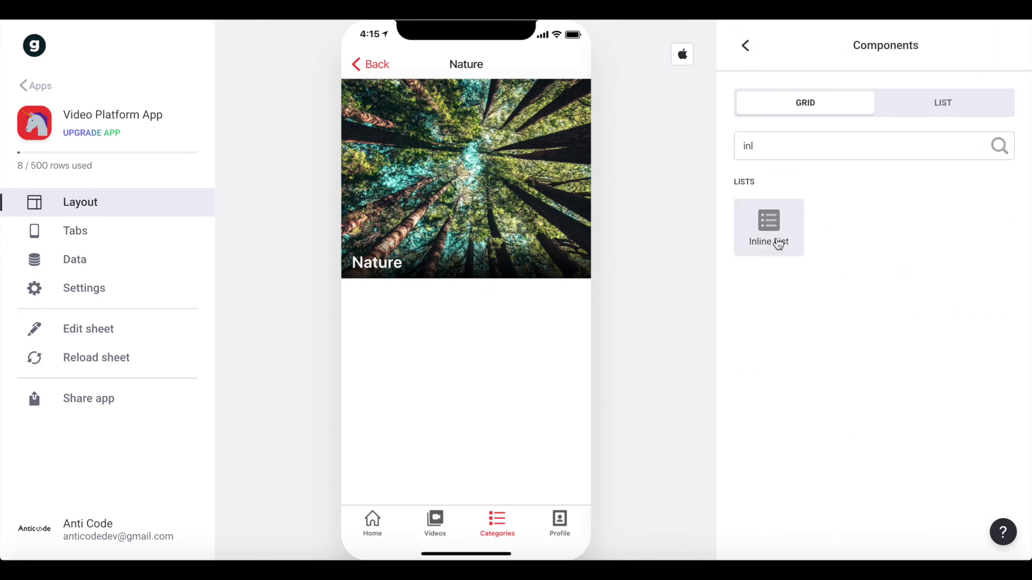
{"action": "left_click", "coordinate": [774, 238]}
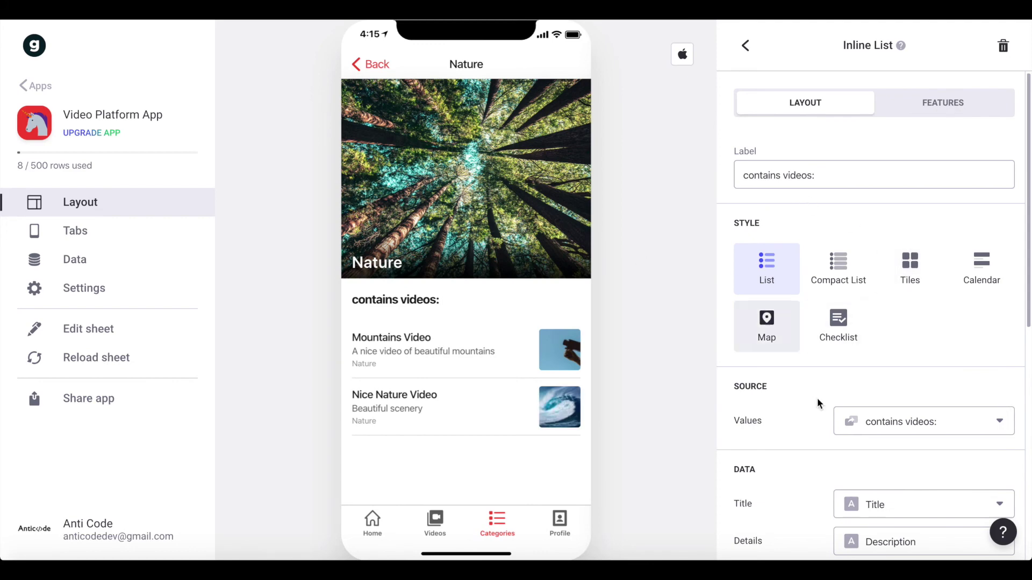
{"action": "scroll", "coordinate": [827, 414], "scroll_direction": "down", "scroll_amount": 2}
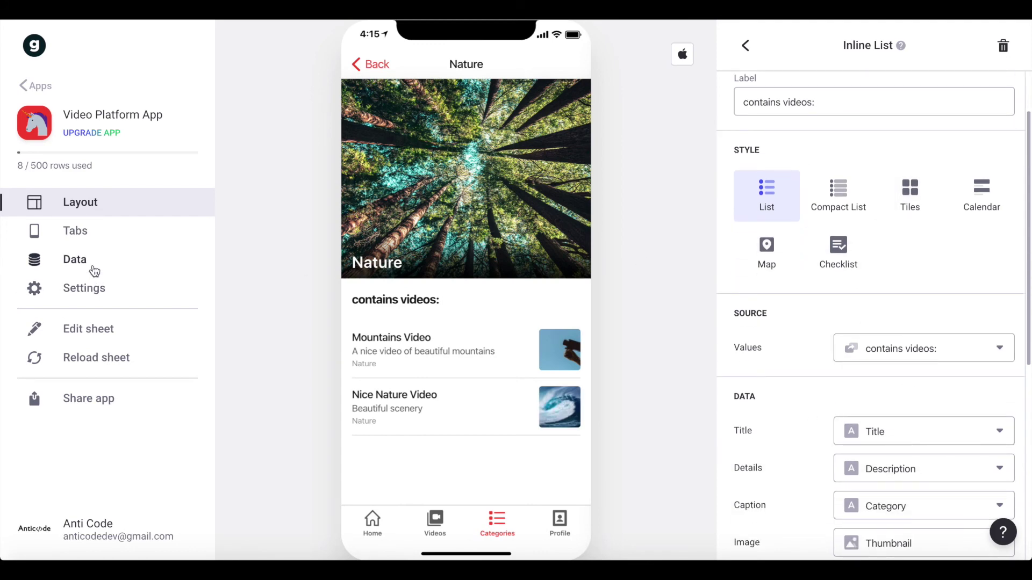
{"action": "scroll", "coordinate": [753, 417], "scroll_direction": "up", "scroll_amount": 3}
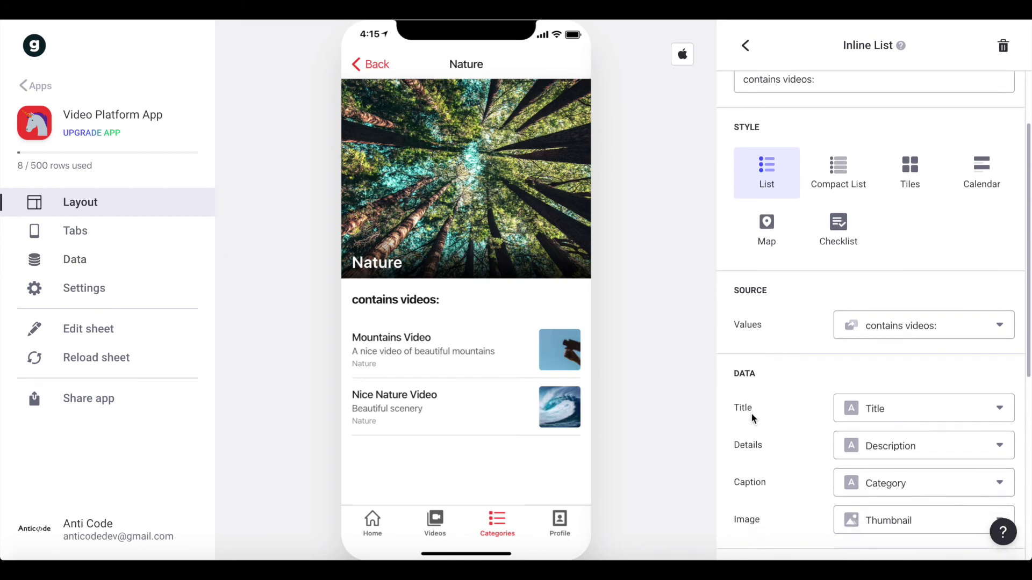
{"action": "triple_click", "coordinate": [816, 174]}
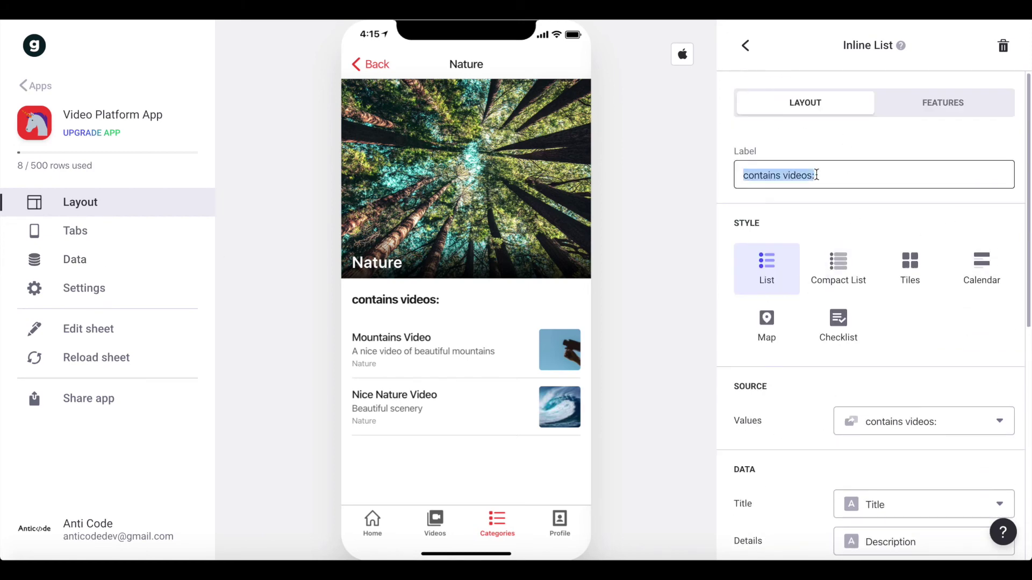
{"action": "type", "text": "Videos"}
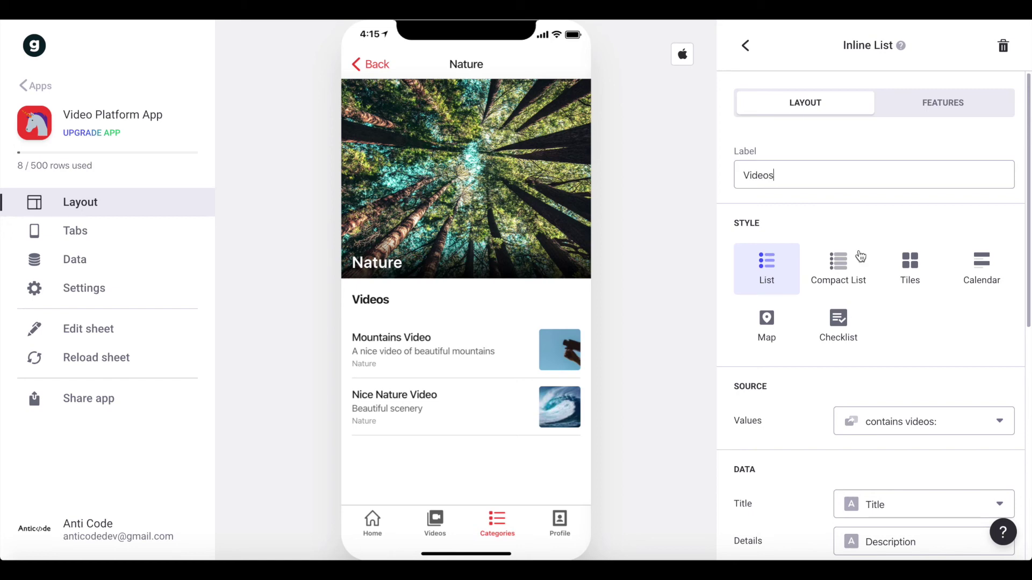
{"action": "type", "text": " in this Category"}
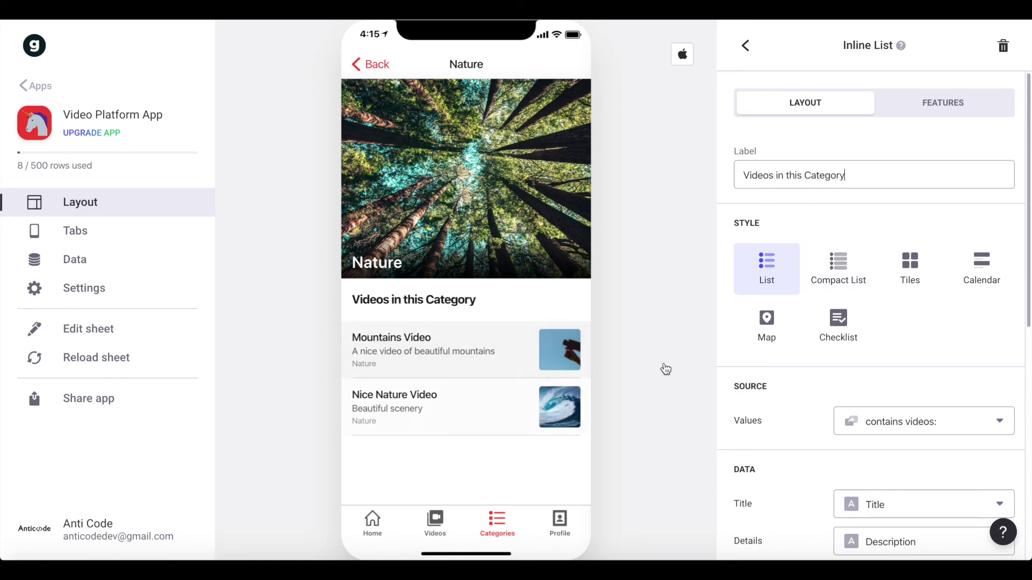
{"action": "scroll", "coordinate": [918, 220], "scroll_direction": "down", "scroll_amount": 1}
- Set the Inline List to Tiles, 2 per row, Square shape, then open Mountains Video
{"action": "left_click", "coordinate": [923, 259]}
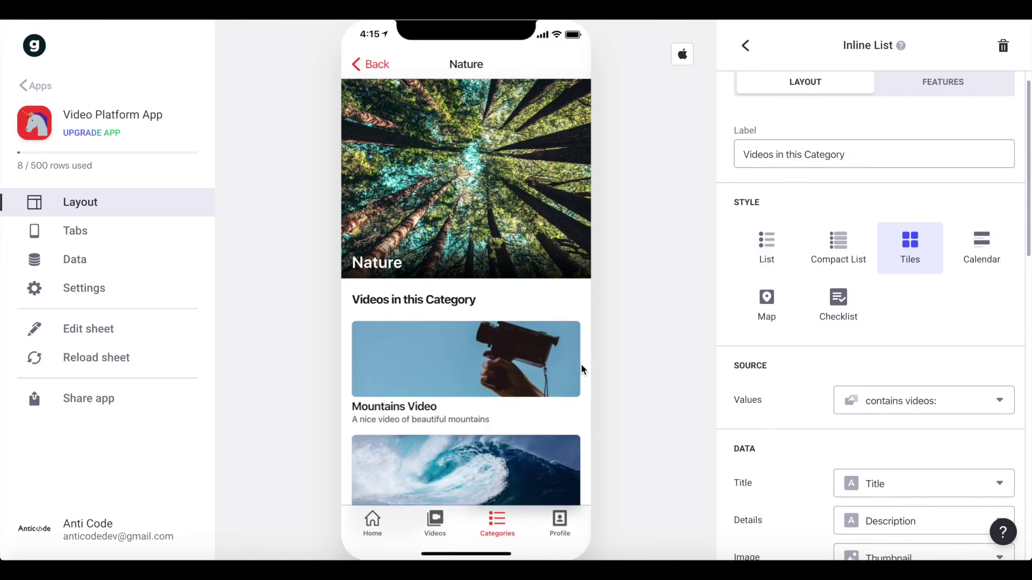
{"action": "scroll", "coordinate": [582, 370], "scroll_direction": "down", "scroll_amount": 1}
{"action": "scroll", "coordinate": [871, 228], "scroll_direction": "down", "scroll_amount": 8}
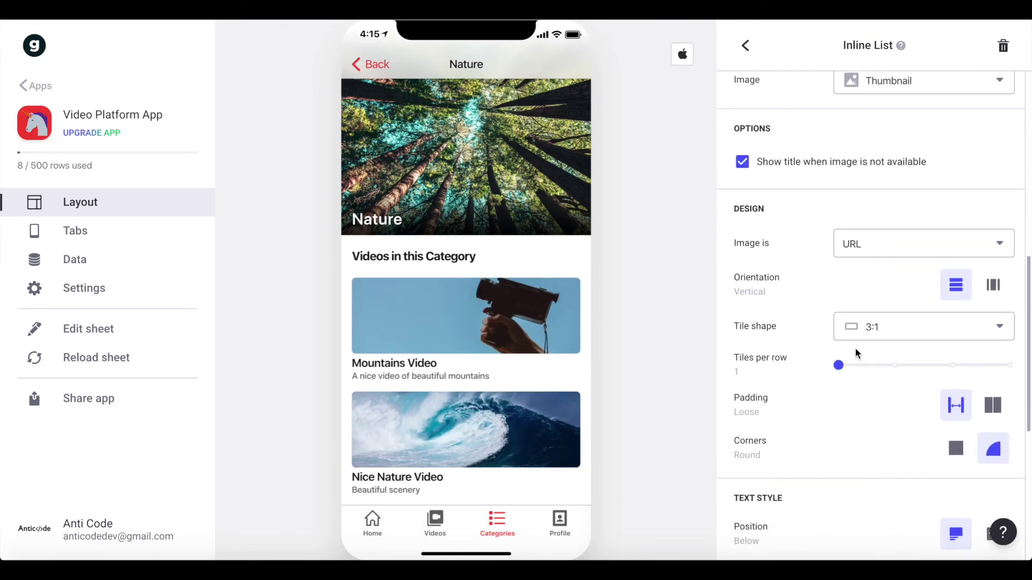
{"action": "left_click_drag", "start_coordinate": [838, 366], "coordinate": [876, 369]}
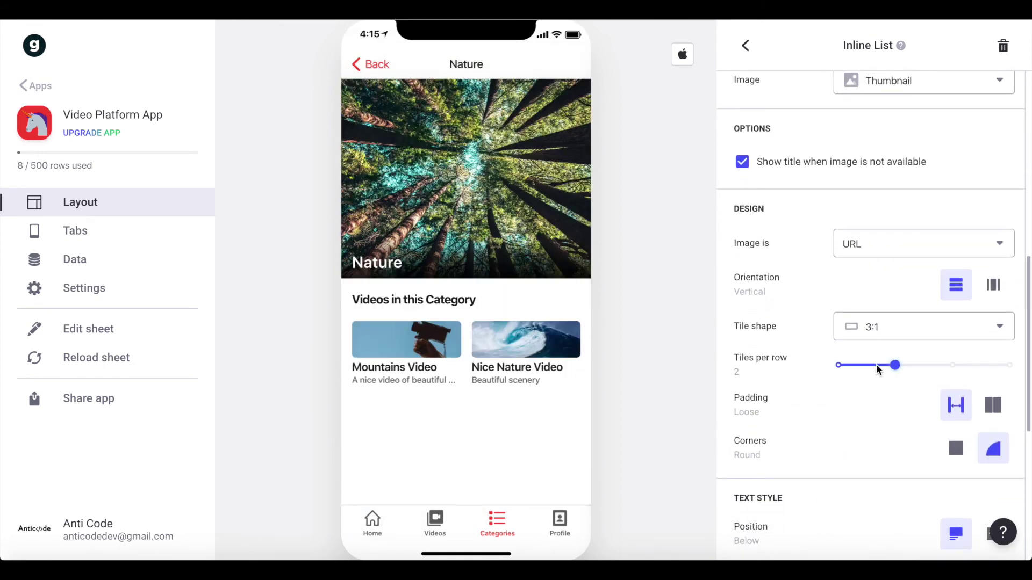
{"action": "left_click", "coordinate": [882, 329]}
{"action": "left_click", "coordinate": [914, 364]}
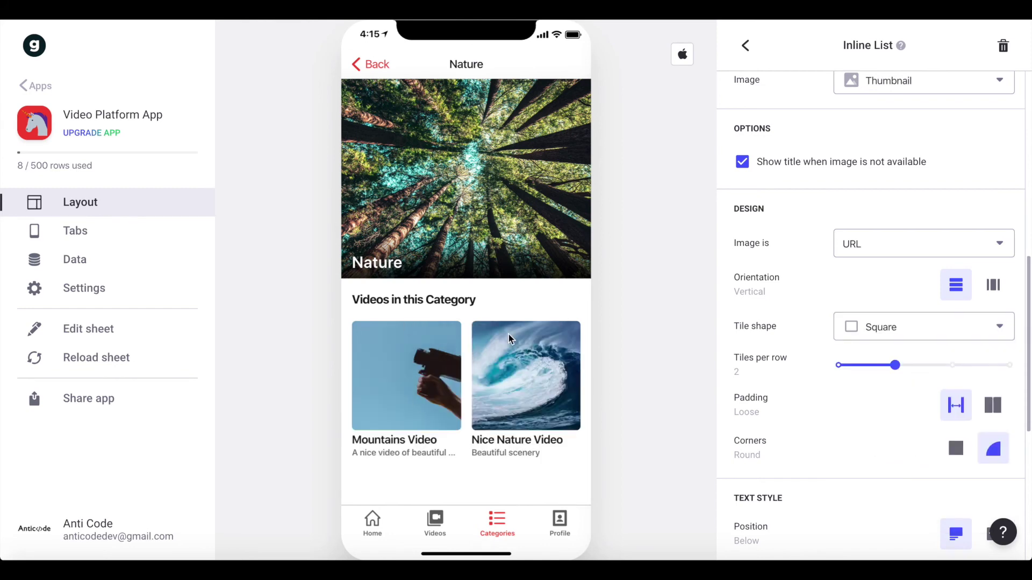
{"action": "scroll", "coordinate": [805, 363], "scroll_direction": "down", "scroll_amount": 6}
{"action": "scroll", "coordinate": [980, 346], "scroll_direction": "up", "scroll_amount": 15}
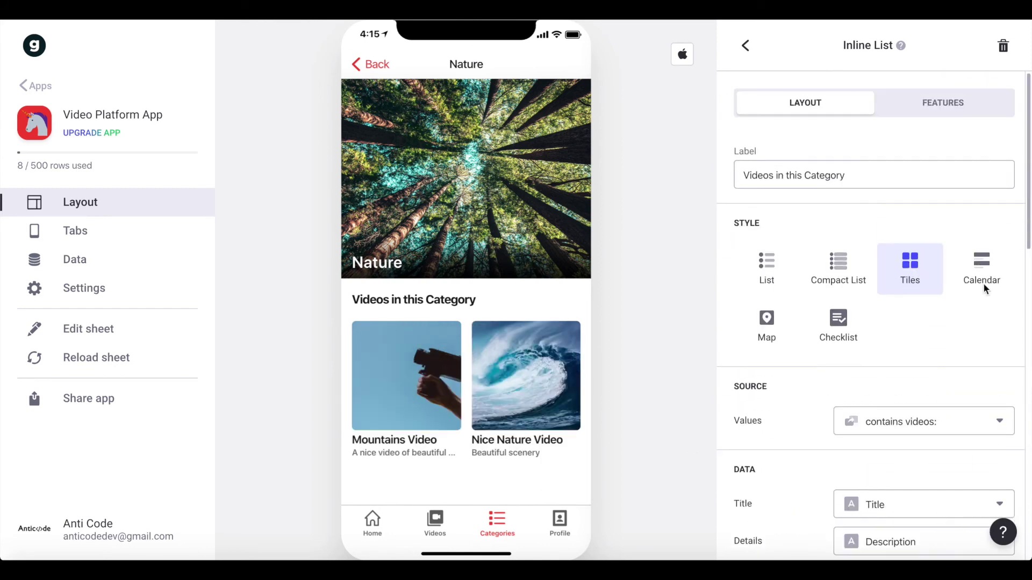
{"action": "scroll", "coordinate": [838, 295], "scroll_direction": "down", "scroll_amount": 3}
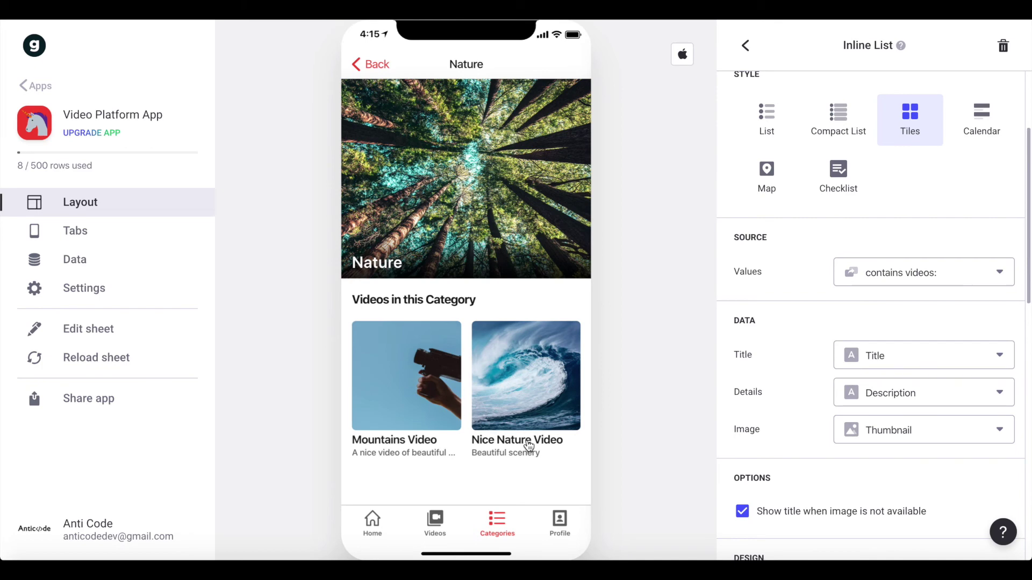
{"action": "scroll", "coordinate": [798, 324], "scroll_direction": "down", "scroll_amount": 5}
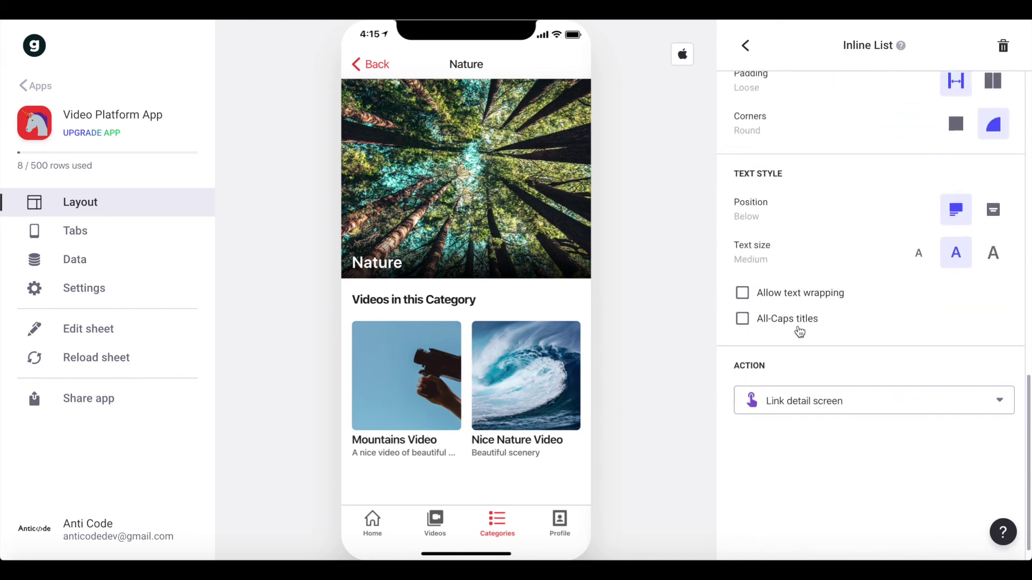
{"action": "left_click", "coordinate": [413, 396]}
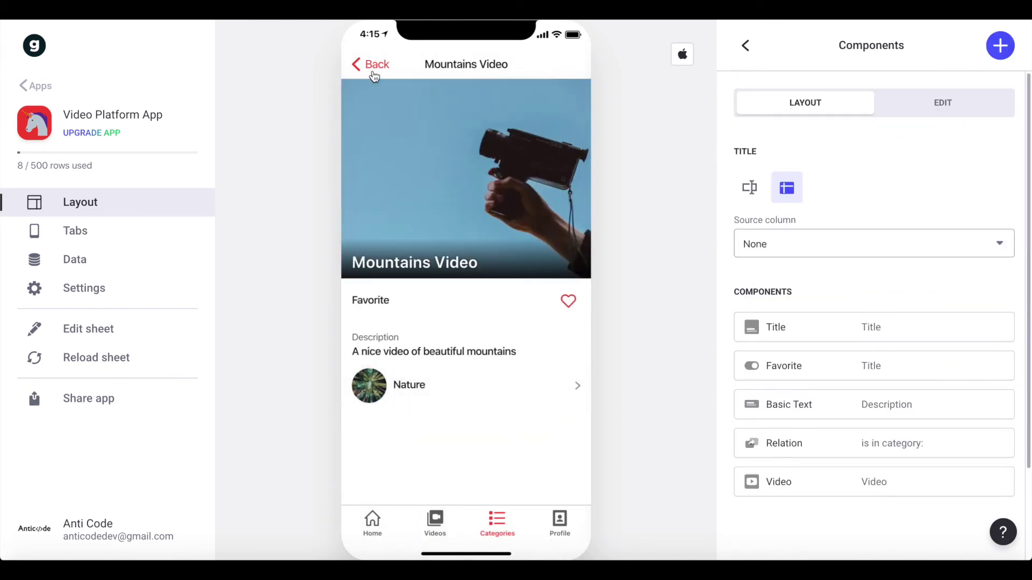
- From the Nature category, open Nice Nature Video, then return to the categories list
{"action": "left_click", "coordinate": [375, 77]}
{"action": "left_click", "coordinate": [545, 415]}
{"action": "scroll", "coordinate": [485, 210], "scroll_direction": "down", "scroll_amount": 2}
{"action": "scroll", "coordinate": [485, 211], "scroll_direction": "up", "scroll_amount": 2}
{"action": "scroll", "coordinate": [485, 217], "scroll_direction": "down", "scroll_amount": 2}
{"action": "scroll", "coordinate": [484, 237], "scroll_direction": "up", "scroll_amount": 2}
{"action": "left_click", "coordinate": [369, 66]}
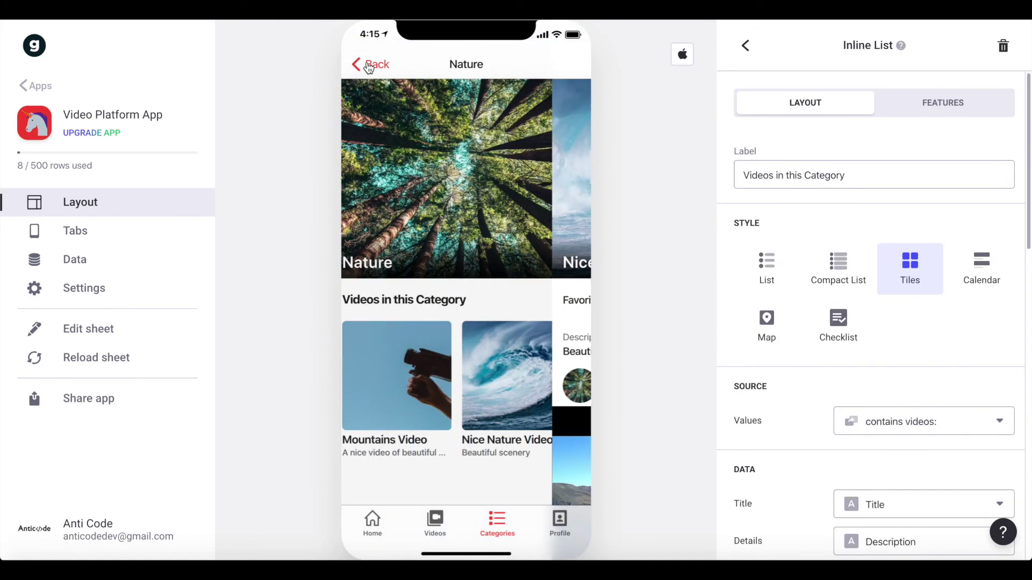
{"action": "left_click", "coordinate": [369, 66]}
{"action": "scroll", "coordinate": [482, 219], "scroll_direction": "down", "scroll_amount": 5}
{"action": "scroll", "coordinate": [482, 218], "scroll_direction": "up", "scroll_amount": 5}
- From the Videos tab, reach Nature through Nice Nature Video's category link, then open Profile
{"action": "left_click", "coordinate": [435, 525]}
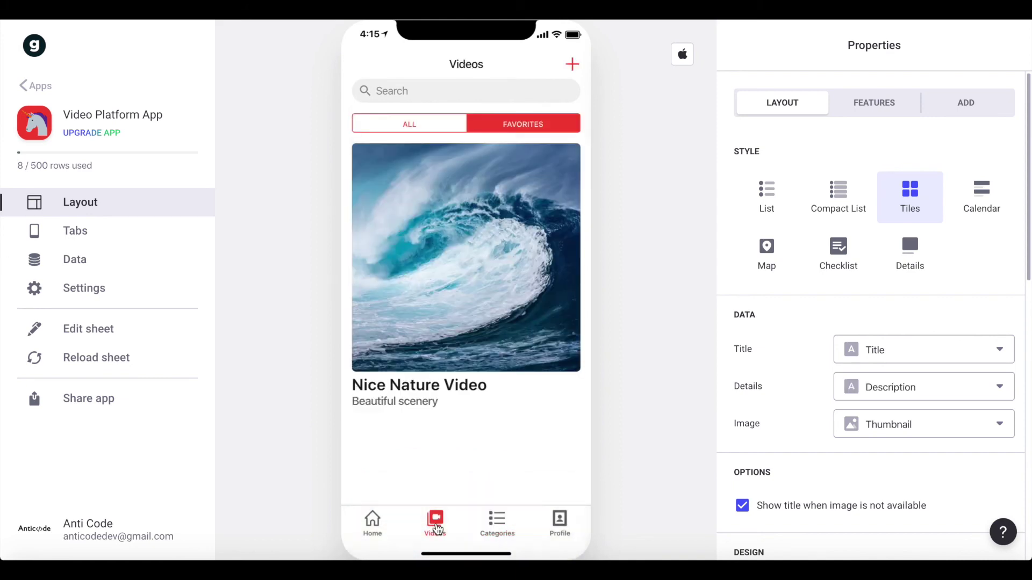
{"action": "left_click", "coordinate": [474, 258]}
{"action": "scroll", "coordinate": [476, 280], "scroll_direction": "down", "scroll_amount": 3}
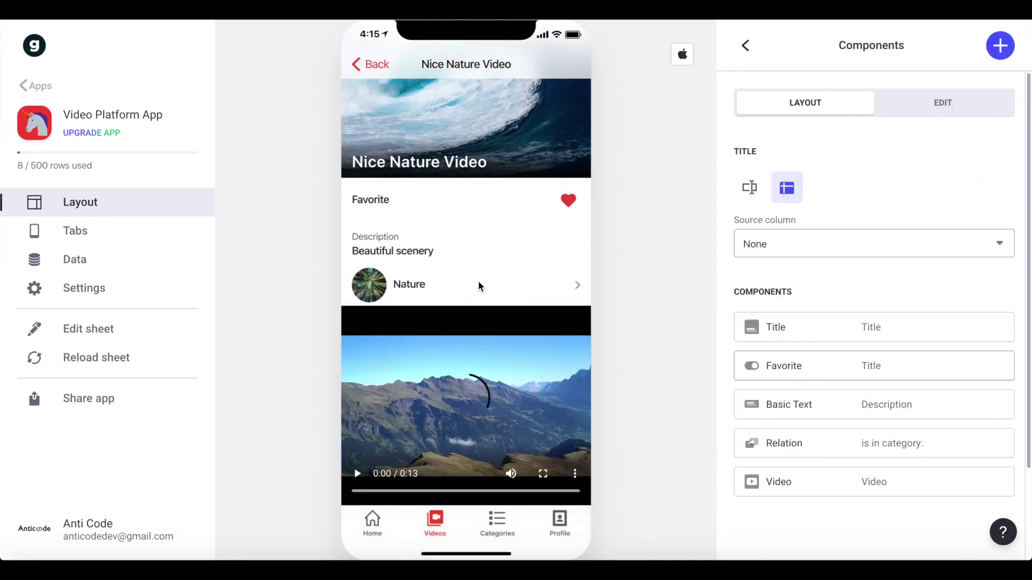
{"action": "left_click", "coordinate": [418, 285]}
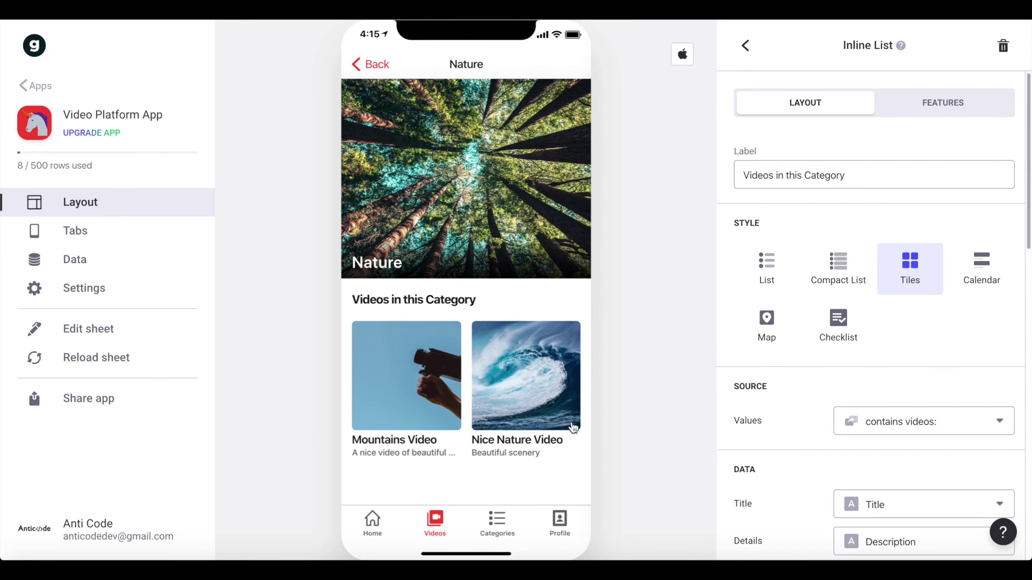
{"action": "left_click", "coordinate": [560, 542]}
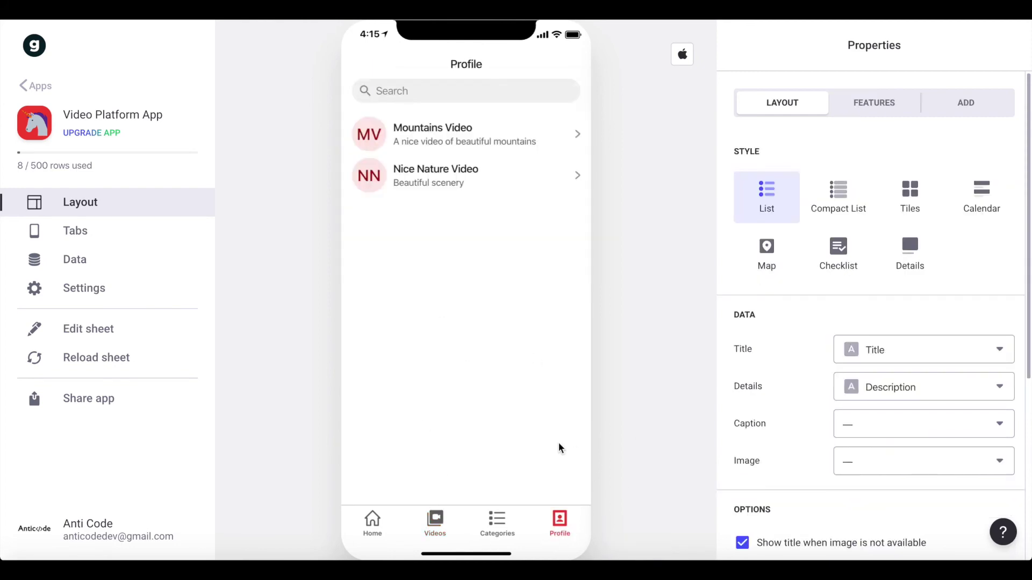
- Set the app's Privacy Sign In option to 'Public with email', then go back to Layout
{"action": "left_click", "coordinate": [124, 285]}
{"action": "left_click", "coordinate": [991, 100]}
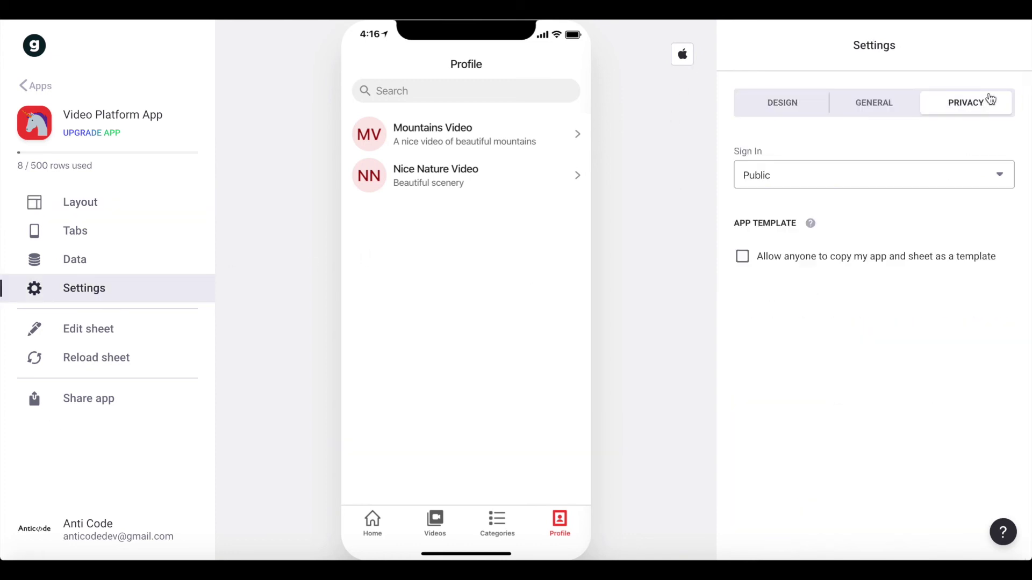
{"action": "left_click", "coordinate": [798, 176]}
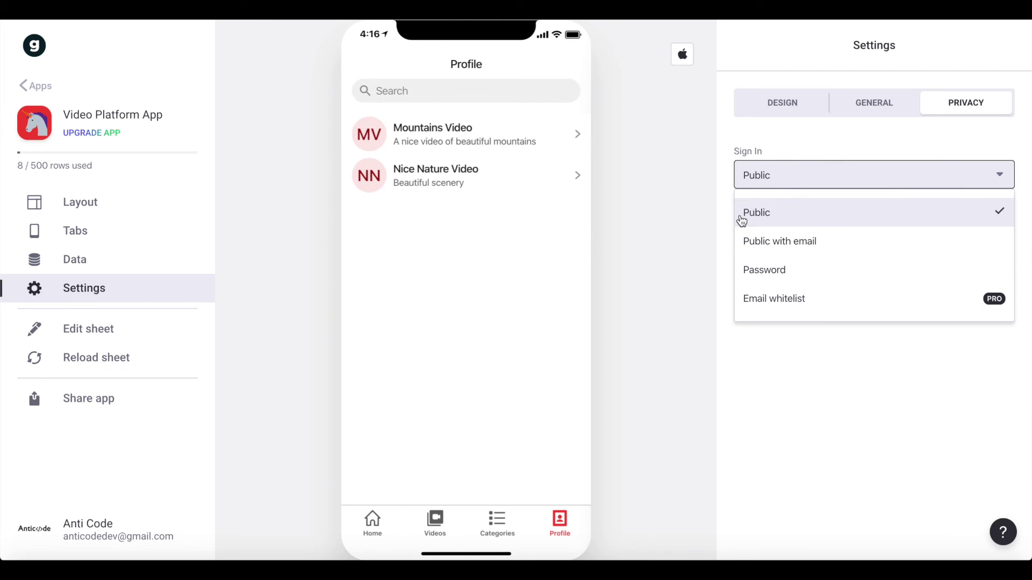
{"action": "left_click", "coordinate": [818, 248]}
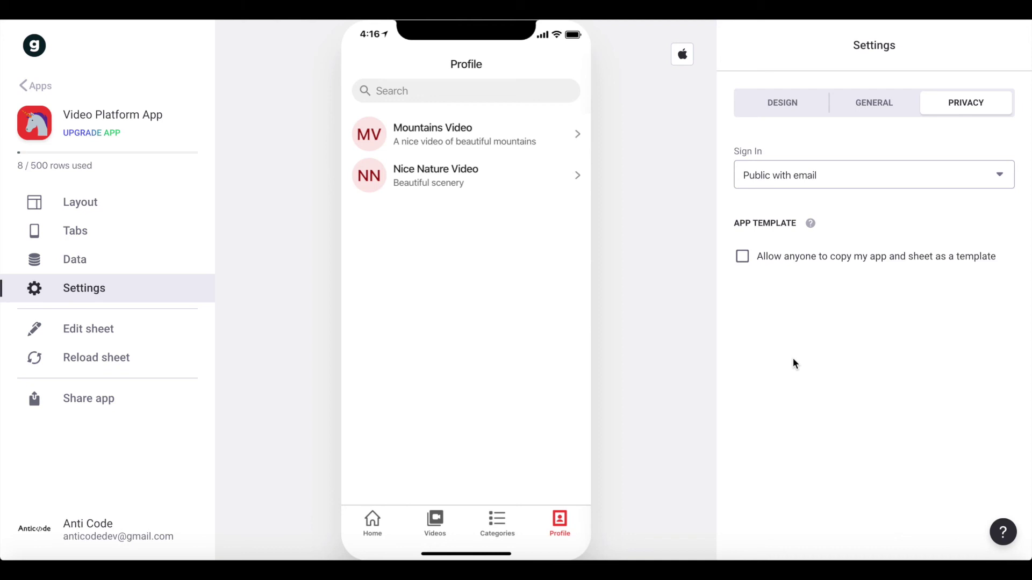
{"action": "left_click", "coordinate": [100, 205]}
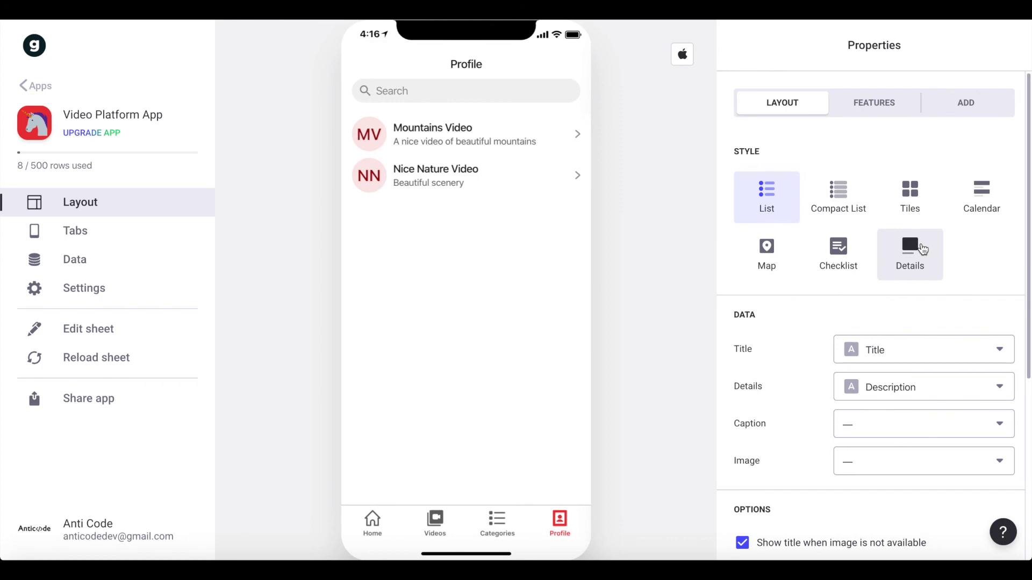
- Make the Profile tab a details screen, remove three components, and add an Inline List
{"action": "left_click", "coordinate": [923, 249]}
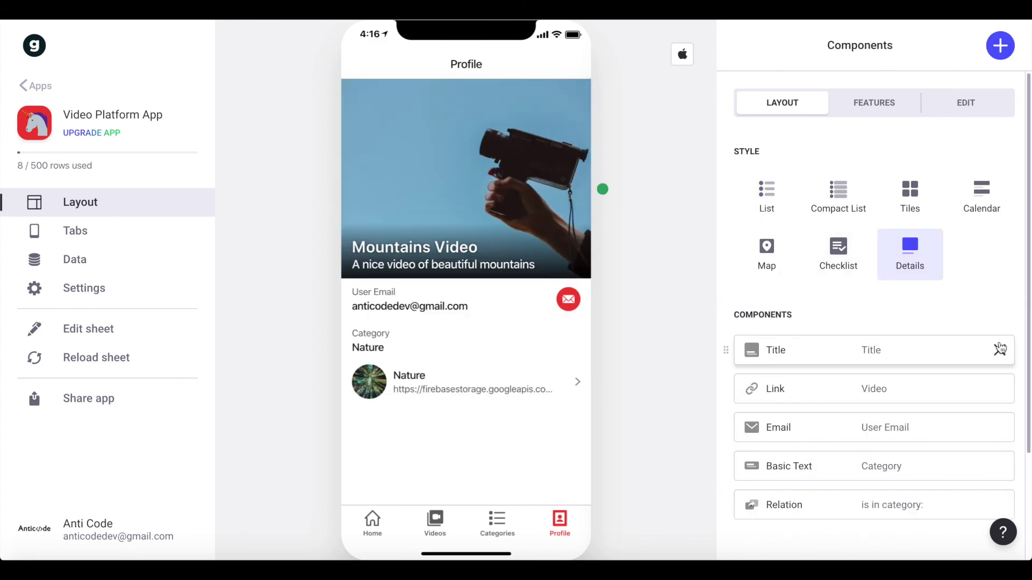
{"action": "left_click", "coordinate": [999, 350]}
{"action": "left_click", "coordinate": [1000, 350]}
{"action": "left_click", "coordinate": [1000, 350]}
{"action": "left_click", "coordinate": [1000, 350]}
{"action": "left_click", "coordinate": [1000, 350]}
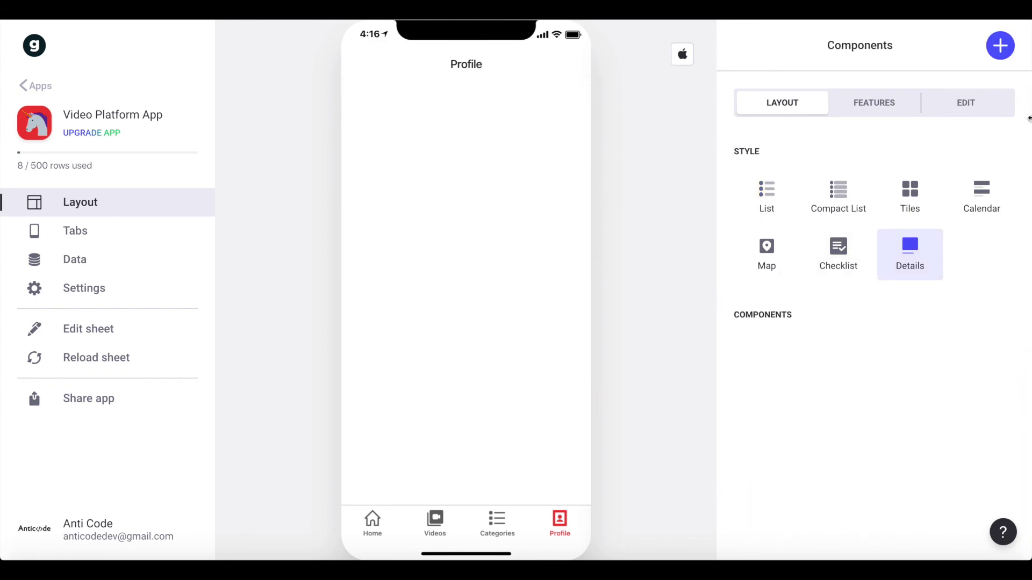
{"action": "left_click", "coordinate": [1000, 45]}
{"action": "type", "text": "inl"}
{"action": "left_click", "coordinate": [767, 221]}
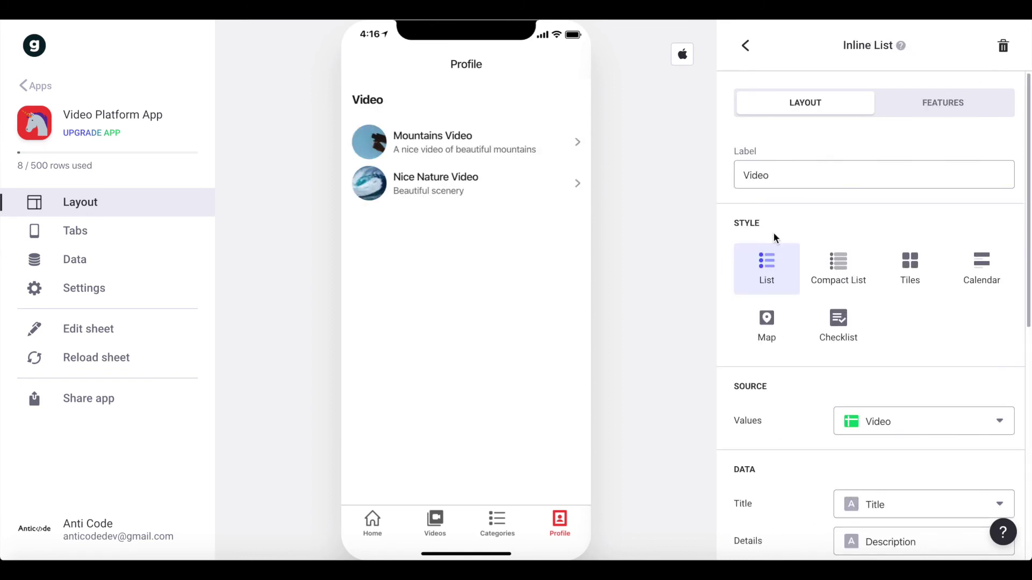
- Label the list 'My Videos' and show it as Tiles, 1 tile per row
{"action": "double_click", "coordinate": [815, 174]}
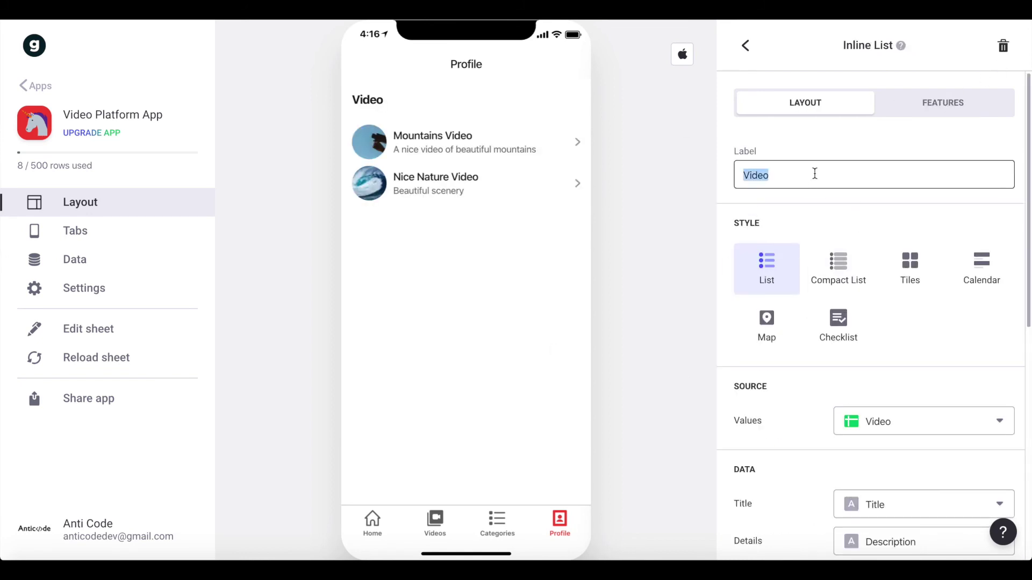
{"action": "type", "text": "Videos I have "}
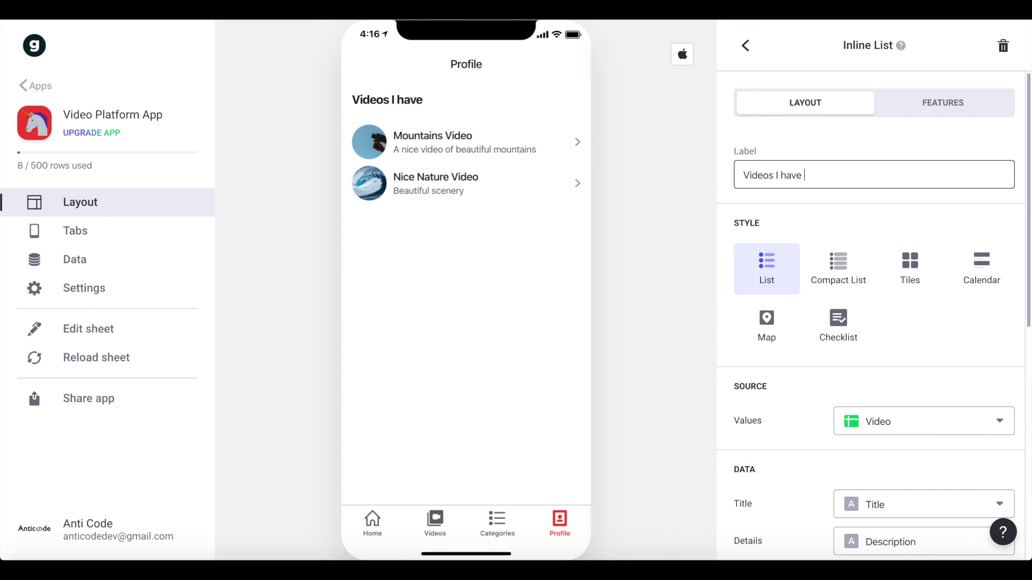
{"action": "type", "text": "uploadedMy"}
{"action": "key", "text": "ctrl+a"}
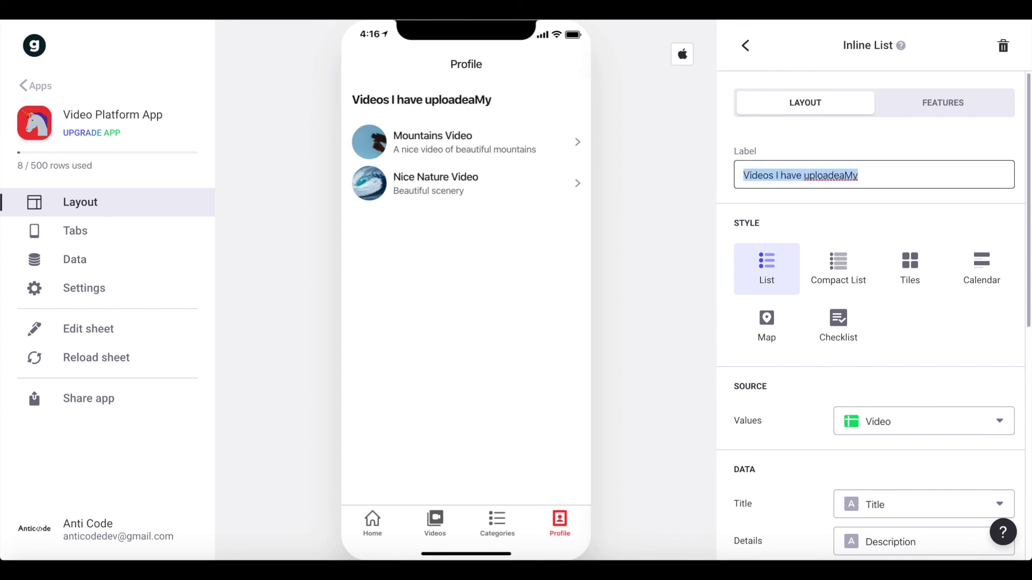
{"action": "type", "text": "My Videos"}
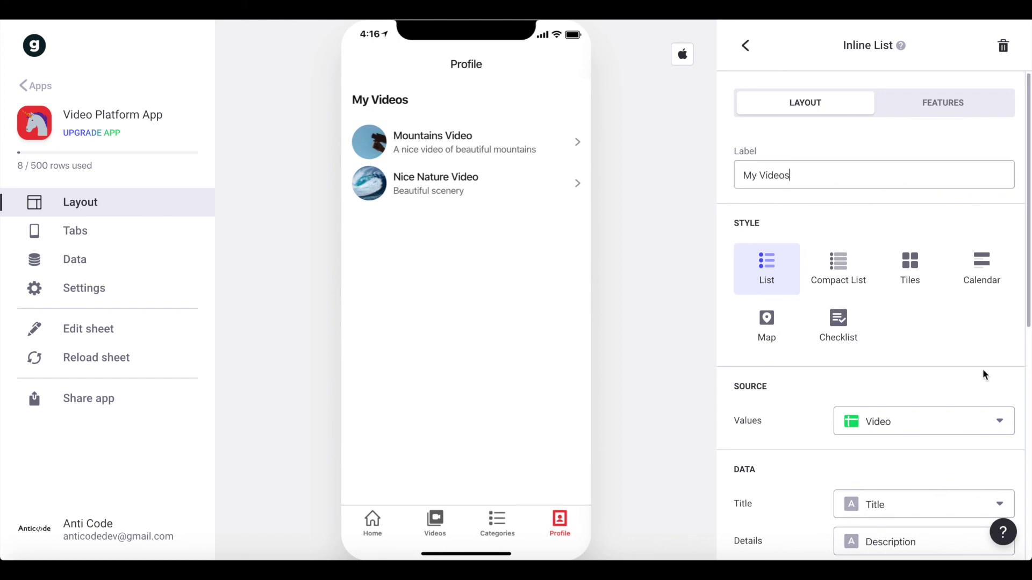
{"action": "scroll", "coordinate": [955, 290], "scroll_direction": "down", "scroll_amount": 1}
{"action": "left_click", "coordinate": [926, 256]}
{"action": "scroll", "coordinate": [898, 301], "scroll_direction": "down", "scroll_amount": 8}
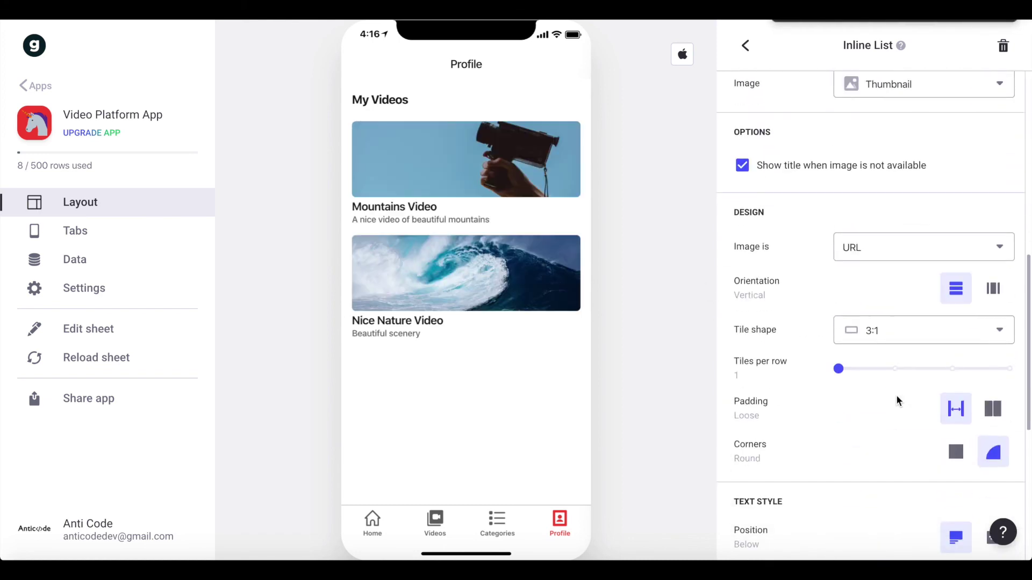
{"action": "left_click", "coordinate": [895, 369]}
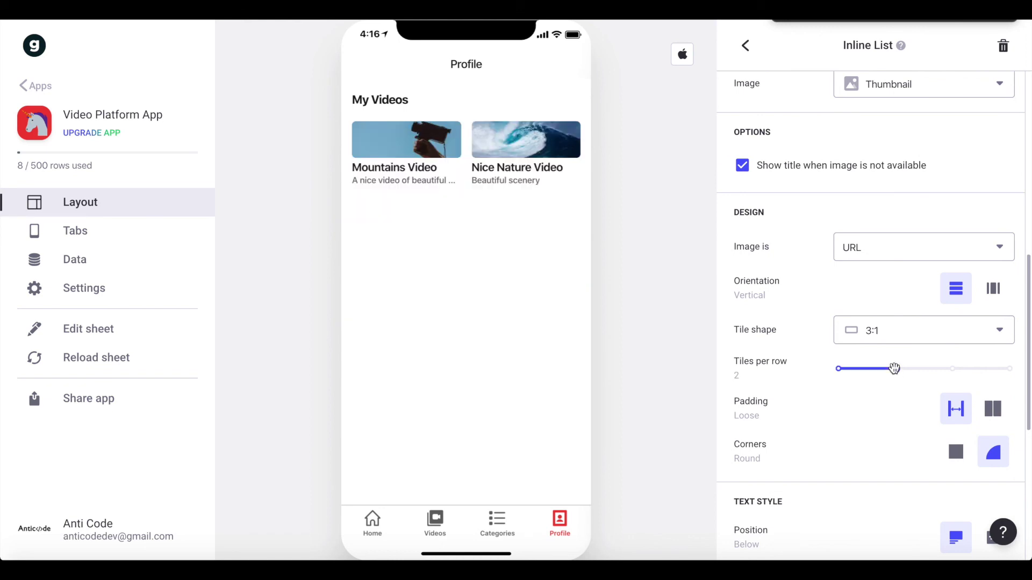
{"action": "scroll", "coordinate": [894, 369], "scroll_direction": "up", "scroll_amount": 1}
{"action": "left_click", "coordinate": [843, 411]}
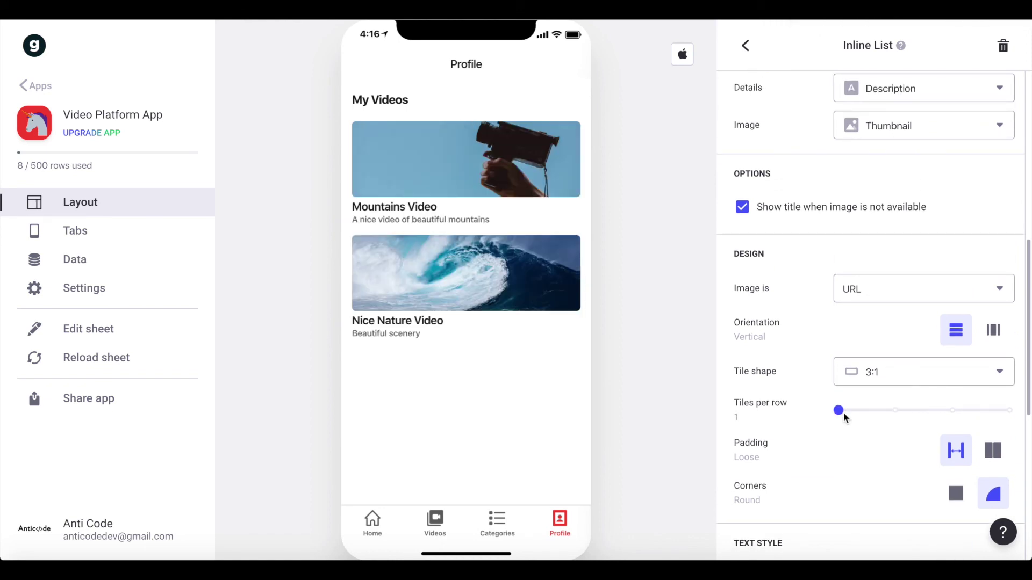
{"action": "scroll", "coordinate": [844, 412], "scroll_direction": "down", "scroll_amount": 4}
- Enable 'Filter rows by signed-in user' on the list, matching on the User Email column
{"action": "scroll", "coordinate": [843, 412], "scroll_direction": "up", "scroll_amount": 12}
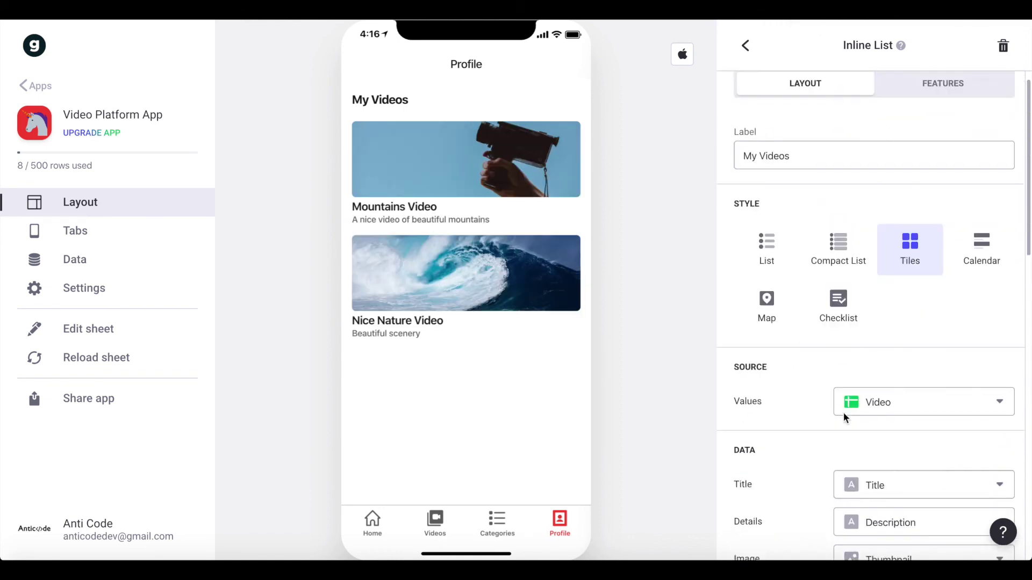
{"action": "left_click", "coordinate": [914, 102]}
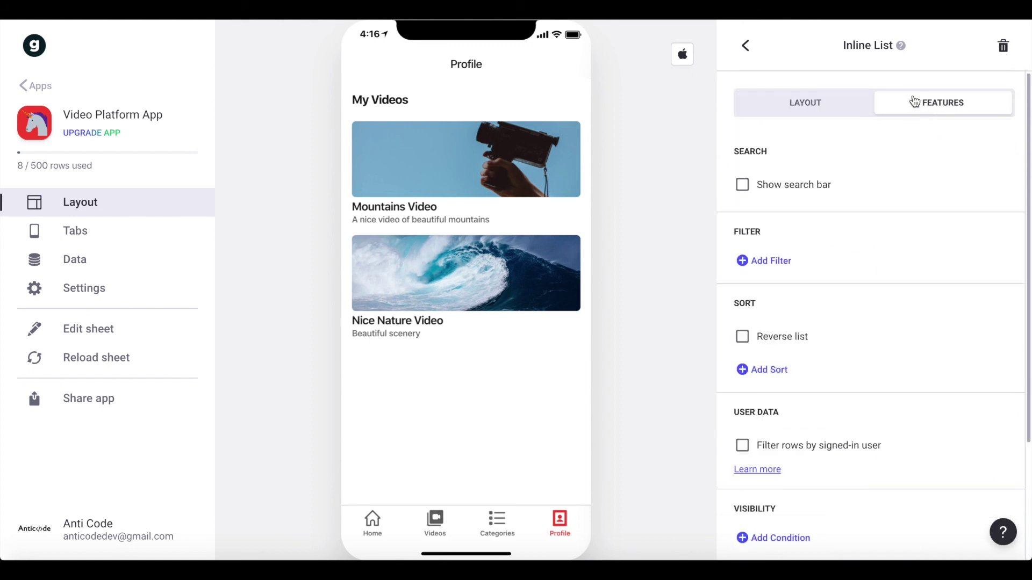
{"action": "scroll", "coordinate": [848, 379], "scroll_direction": "down", "scroll_amount": 3}
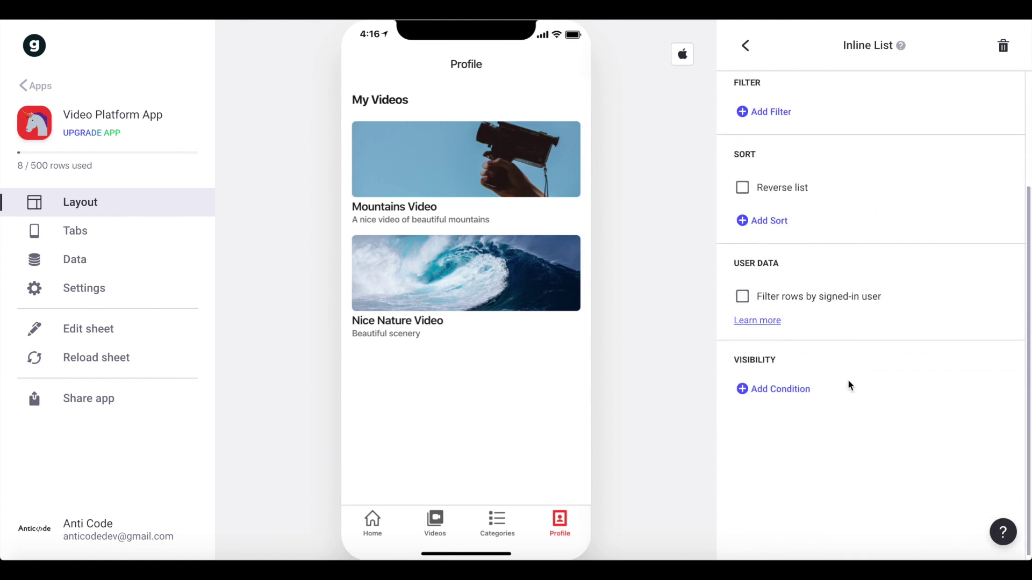
{"action": "left_click", "coordinate": [817, 298]}
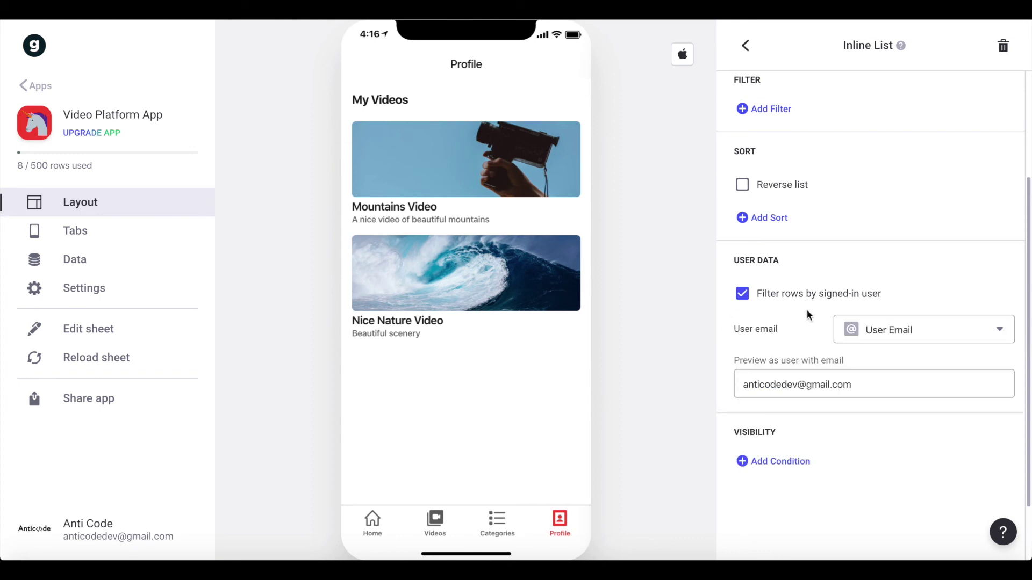
{"action": "left_click", "coordinate": [896, 338]}
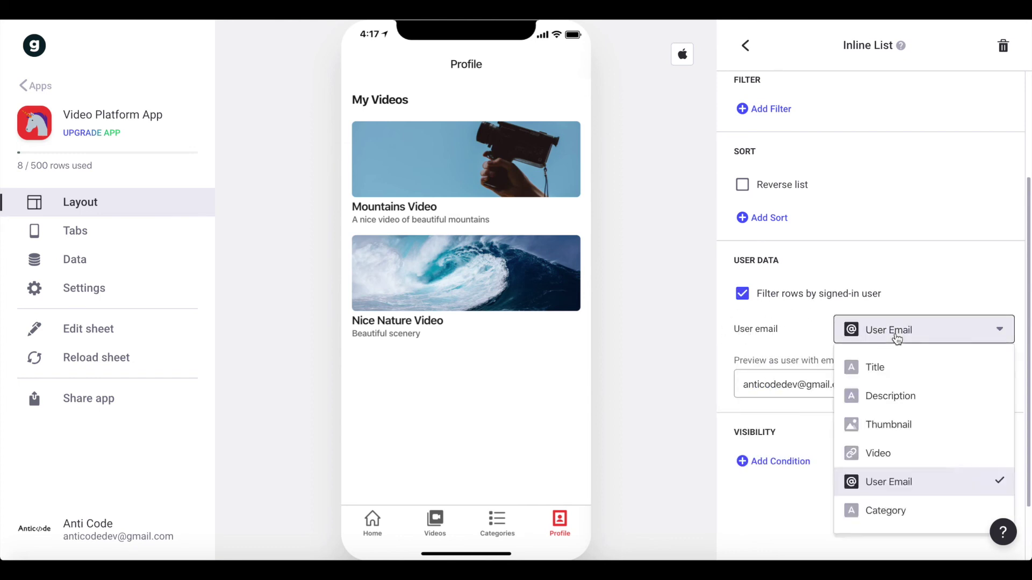
{"action": "left_click", "coordinate": [897, 338]}
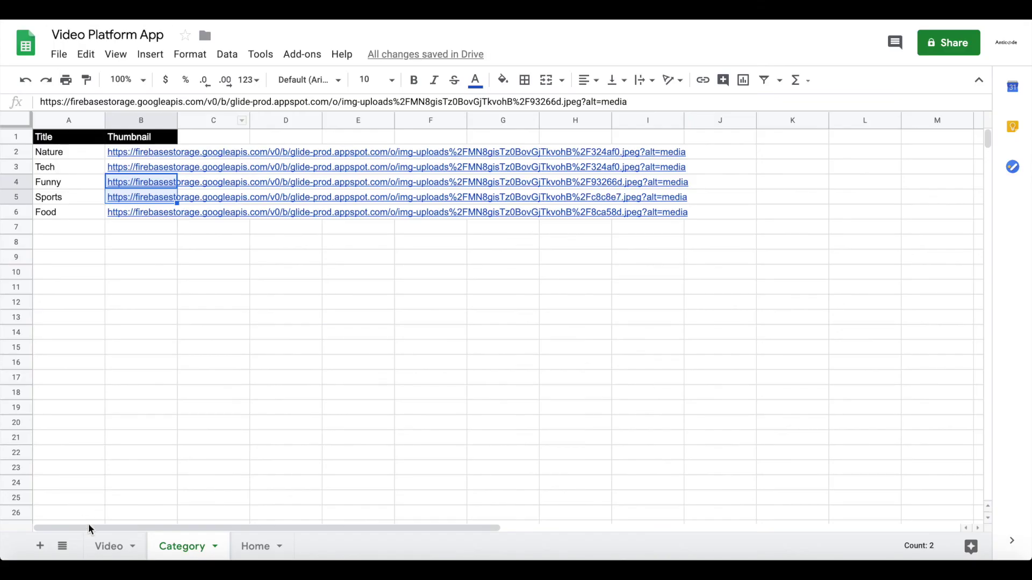
{"action": "left_click", "coordinate": [106, 544]}
{"action": "left_click_drag", "start_coordinate": [449, 142], "coordinate": [442, 170]}
{"action": "left_click", "coordinate": [444, 169]}
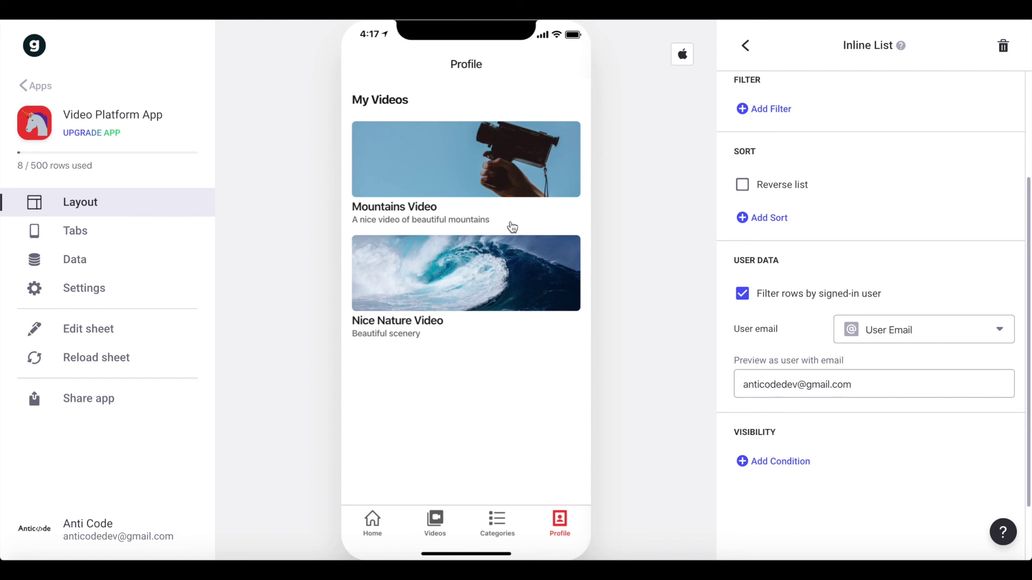
- Open the Mountains Video detail screen and return to the Profile screen
{"action": "left_click", "coordinate": [446, 164]}
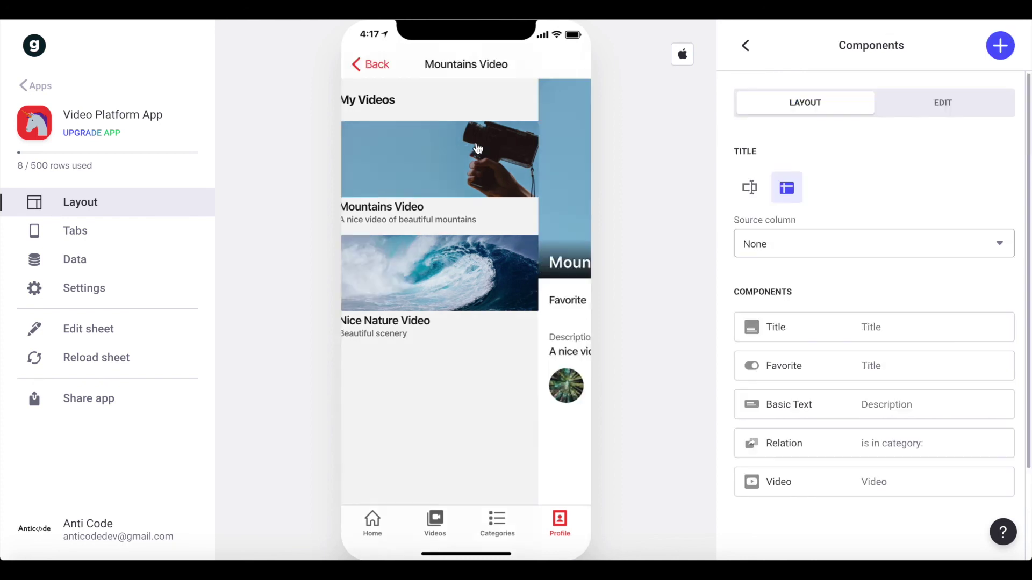
{"action": "left_click", "coordinate": [377, 65]}
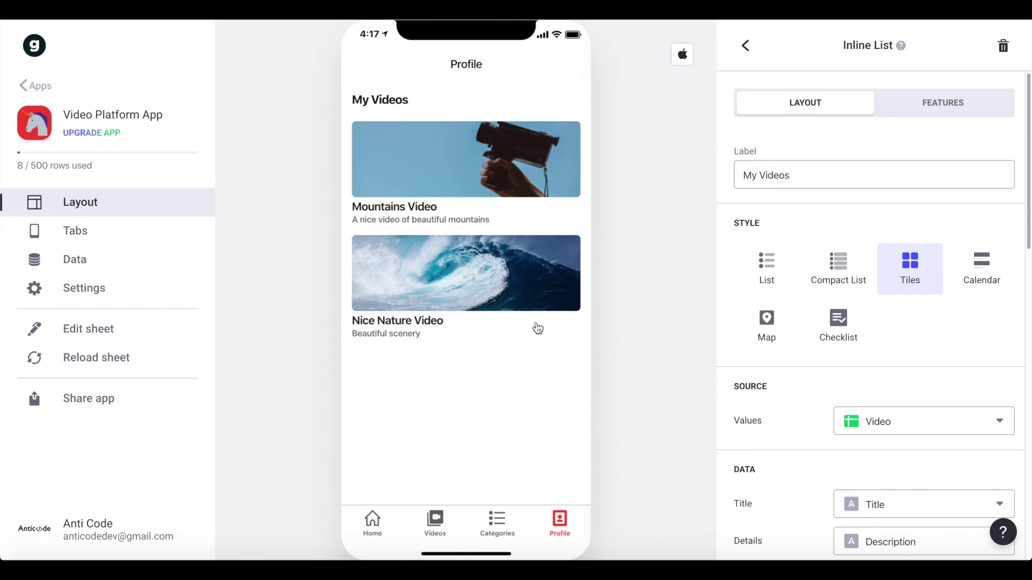
{"action": "scroll", "coordinate": [978, 213], "scroll_direction": "down", "scroll_amount": 10}
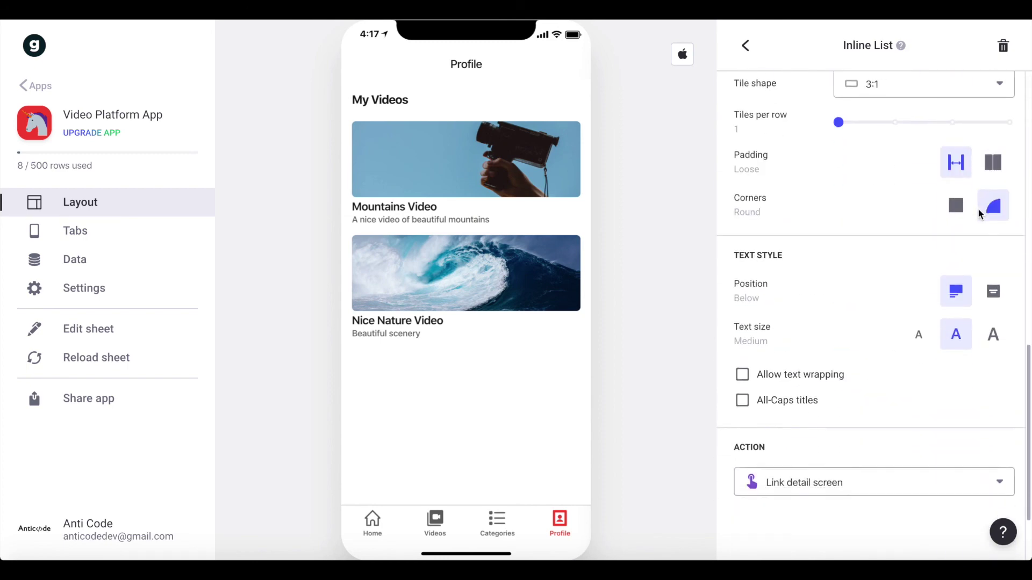
{"action": "scroll", "coordinate": [978, 208], "scroll_direction": "up", "scroll_amount": 10}
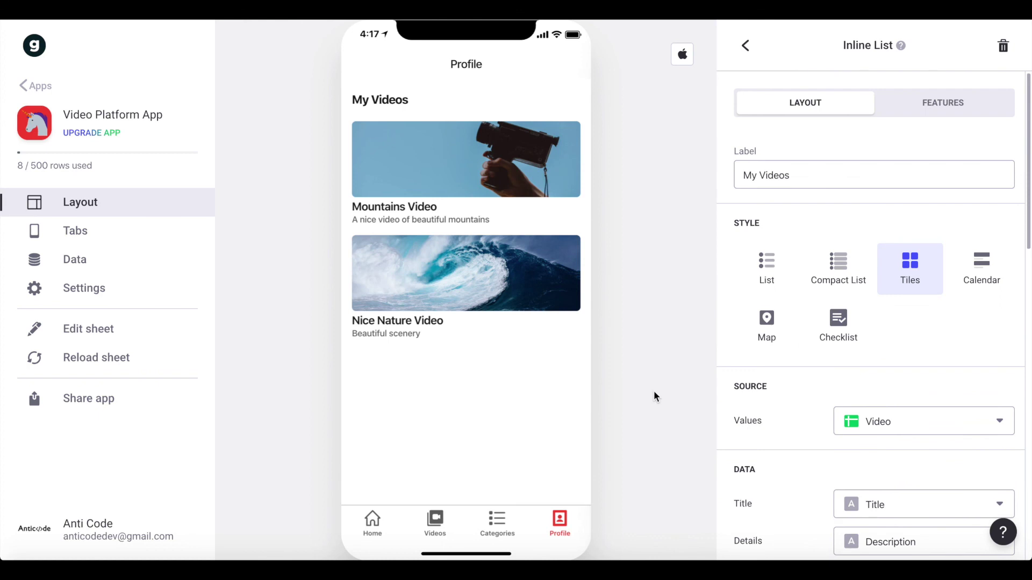
- Swap the Preview email for a test address, then restore the original email
{"action": "left_click", "coordinate": [989, 106]}
{"action": "scroll", "coordinate": [862, 422], "scroll_direction": "down", "scroll_amount": 5}
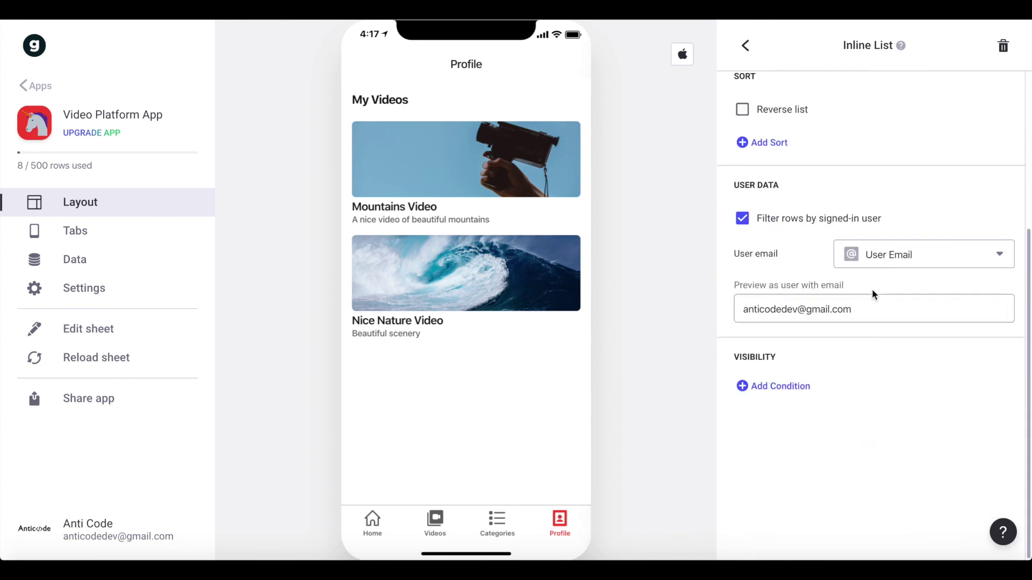
{"action": "left_click_drag", "start_coordinate": [882, 307], "coordinate": [745, 313]}
{"action": "key", "text": "ctrl+c"}
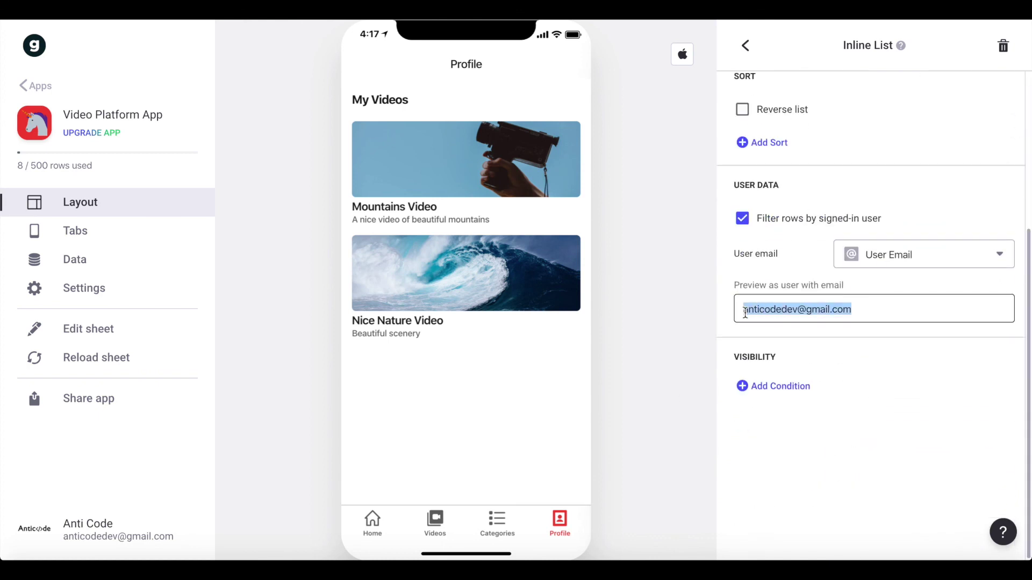
{"action": "key", "text": "BackSpace"}
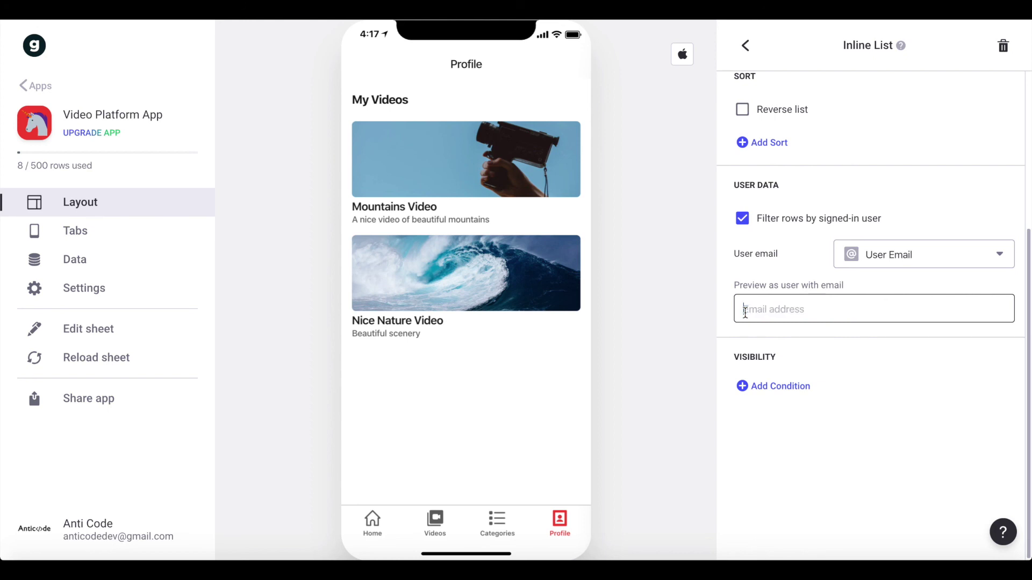
{"action": "type", "text": "aksdnas@de.e"}
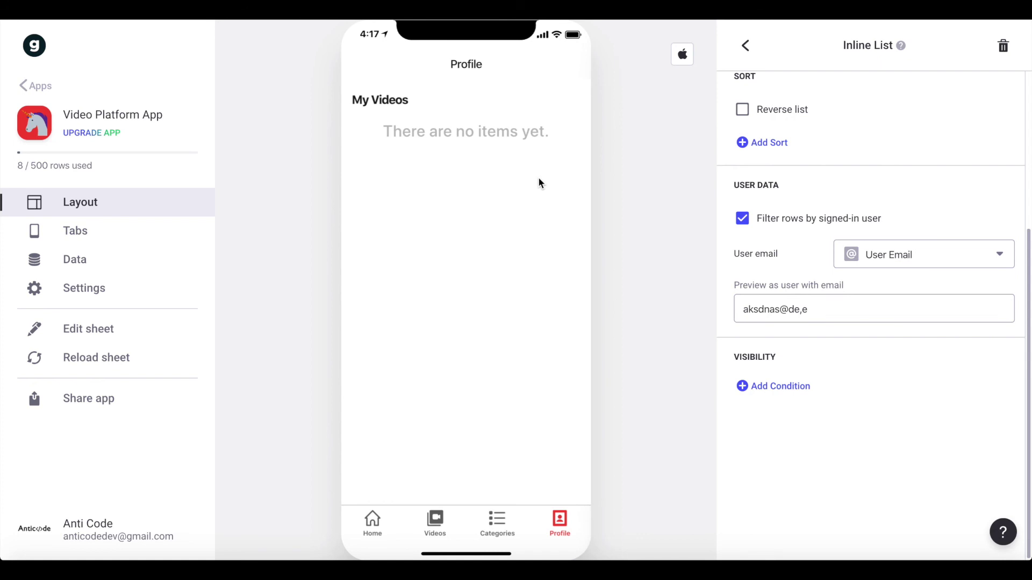
{"action": "triple_click", "coordinate": [882, 304]}
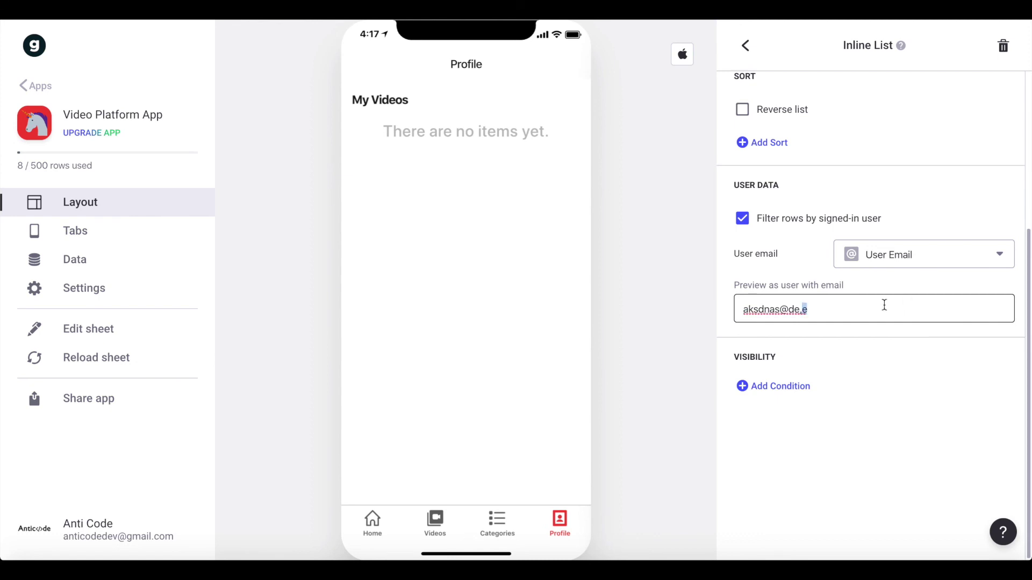
{"action": "key", "text": "ctrl+v"}
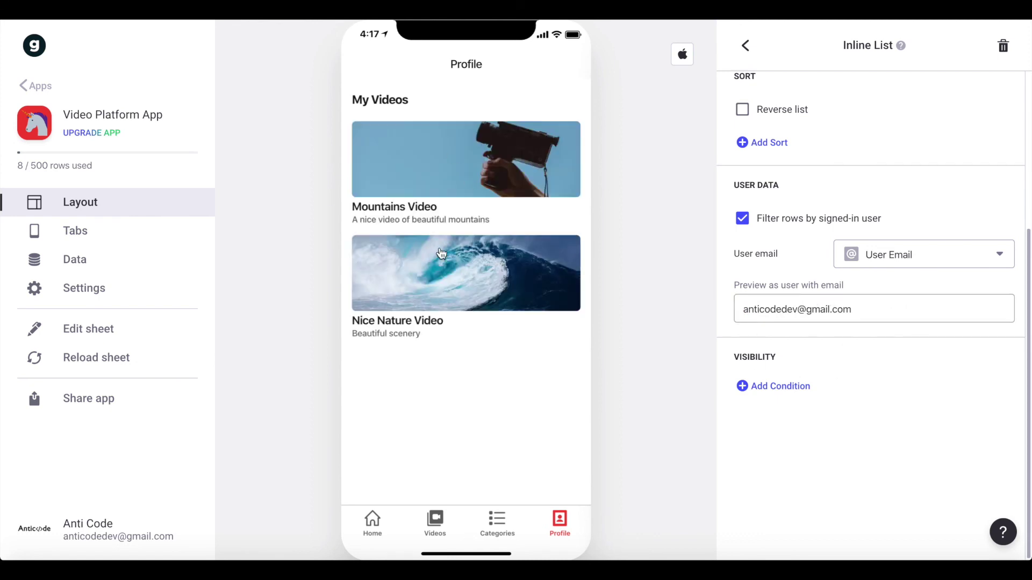
{"action": "left_click", "coordinate": [475, 425]}
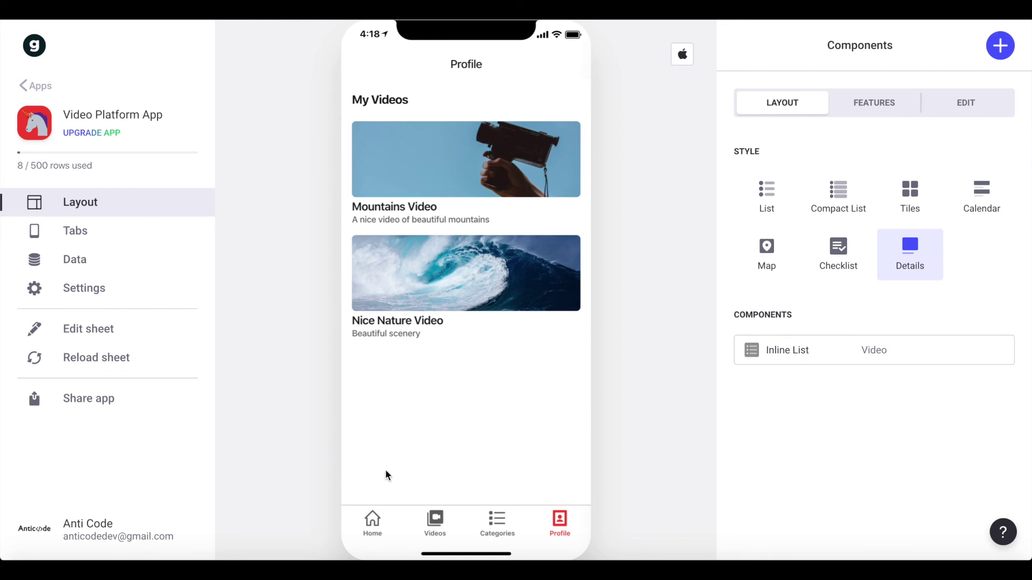
- Browse the Home screen's rows in the preview and open the Nature category page
{"action": "left_click", "coordinate": [374, 520]}
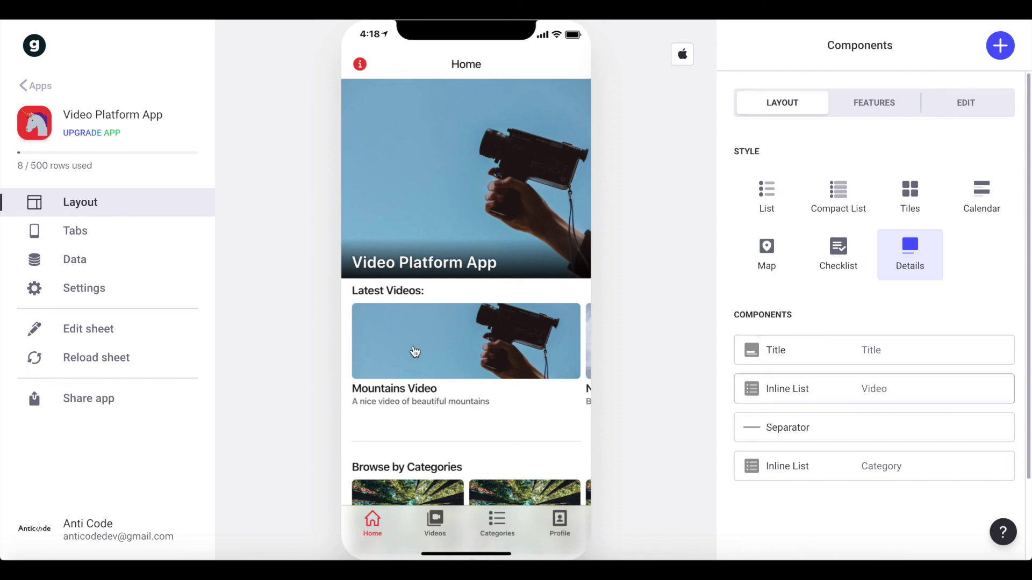
{"action": "scroll", "coordinate": [415, 352], "scroll_direction": "right", "scroll_amount": 3}
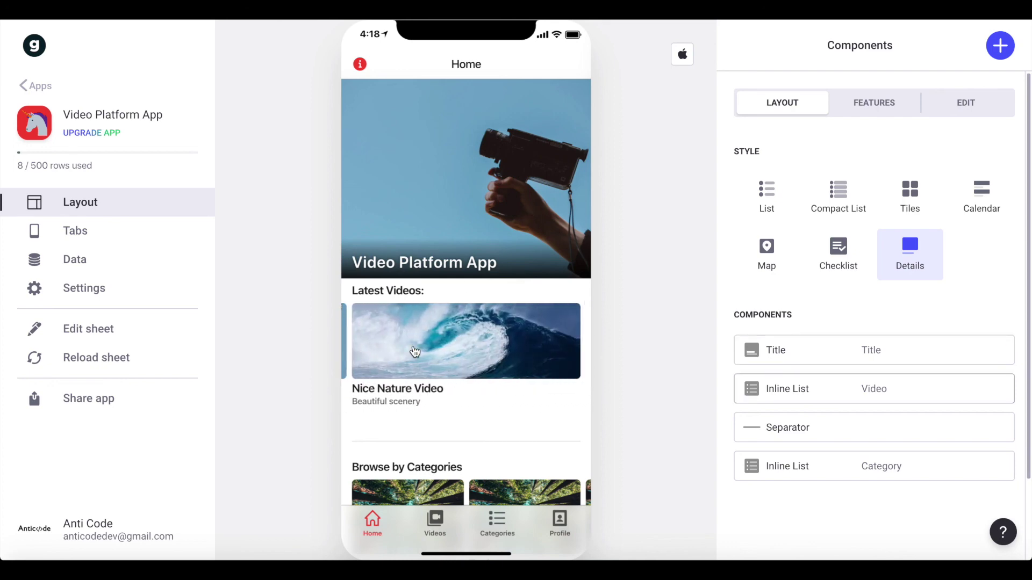
{"action": "scroll", "coordinate": [415, 352], "scroll_direction": "right", "scroll_amount": 3}
{"action": "scroll", "coordinate": [415, 352], "scroll_direction": "left", "scroll_amount": 3}
{"action": "scroll", "coordinate": [415, 352], "scroll_direction": "down", "scroll_amount": 2}
{"action": "scroll", "coordinate": [384, 436], "scroll_direction": "right", "scroll_amount": 3}
{"action": "scroll", "coordinate": [384, 436], "scroll_direction": "right", "scroll_amount": 3}
{"action": "left_click", "coordinate": [440, 517]}
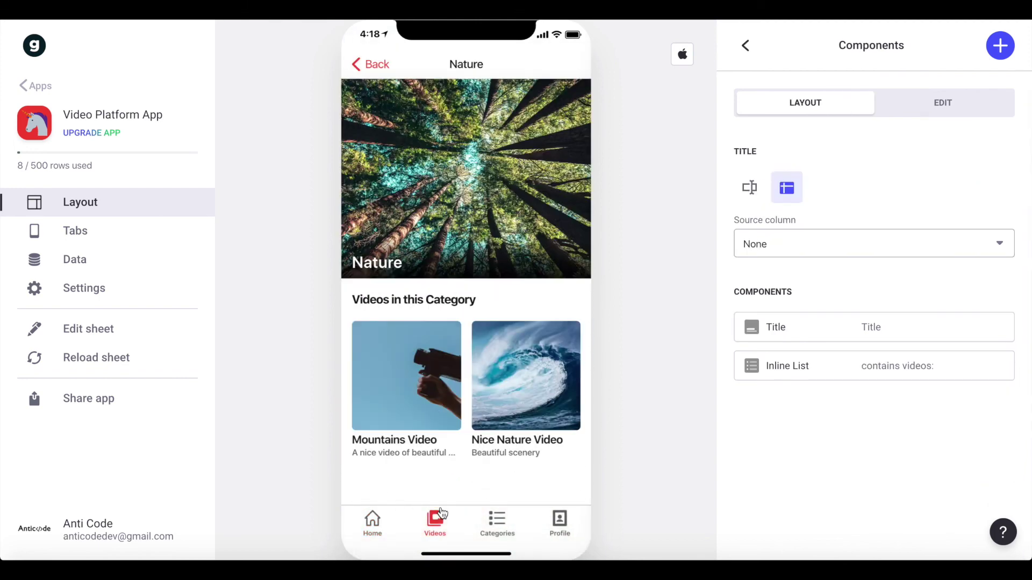
- Open each video's detail page, show ALL videos, play Nice Nature Video, then switch to Google Sheets
{"action": "left_click", "coordinate": [477, 384]}
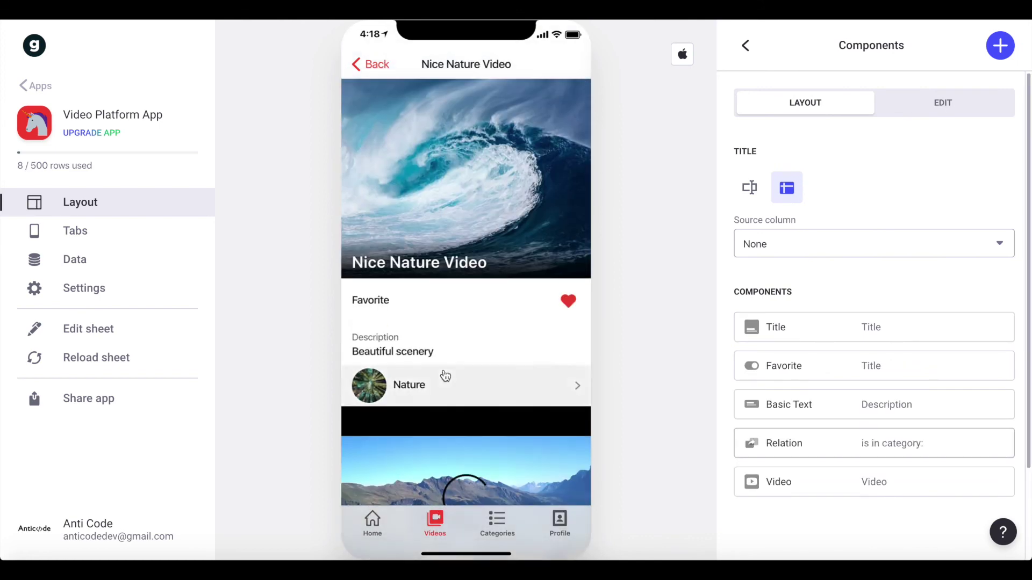
{"action": "left_click", "coordinate": [372, 63]}
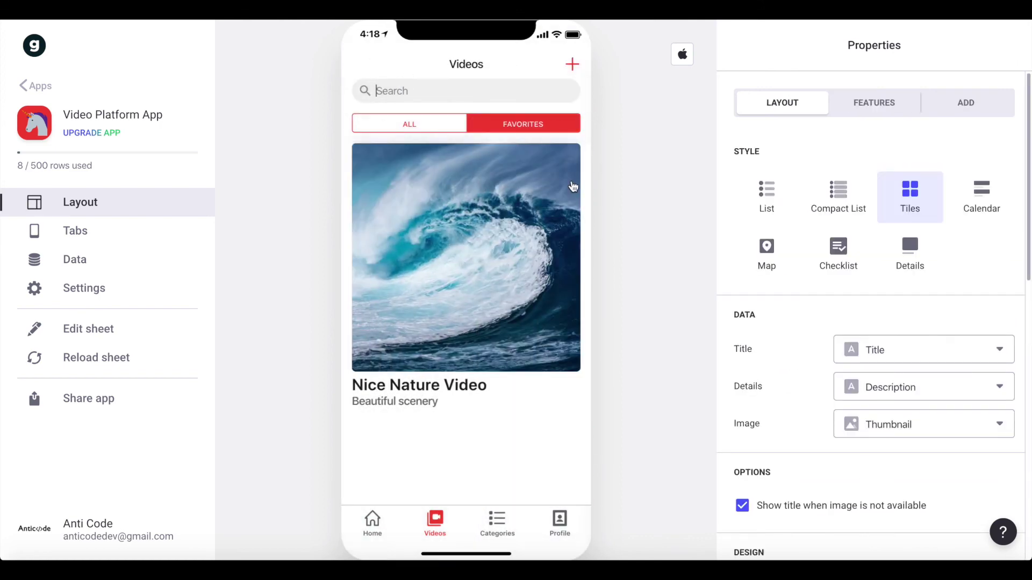
{"action": "left_click", "coordinate": [454, 129]}
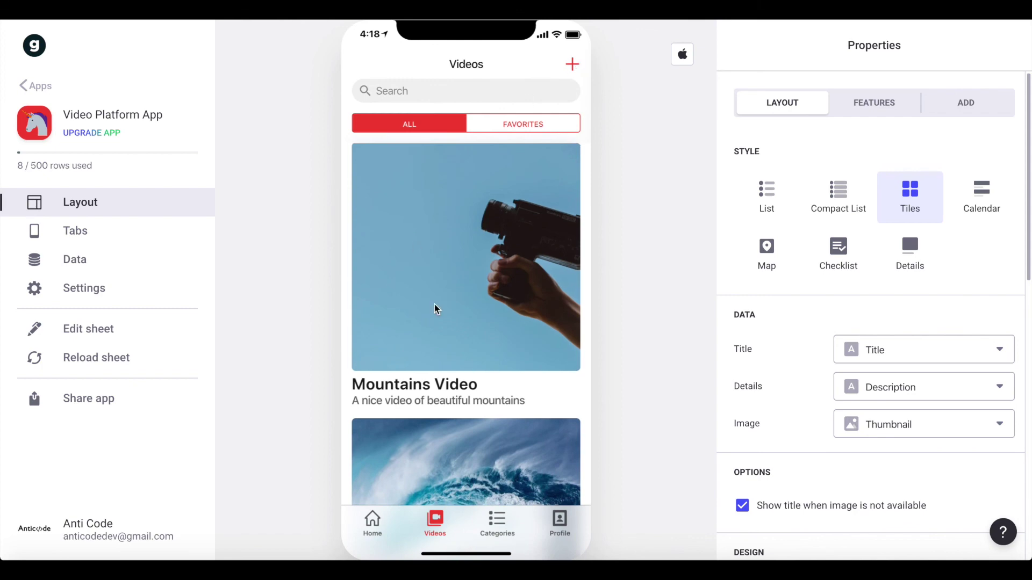
{"action": "left_click", "coordinate": [440, 319]}
{"action": "left_click", "coordinate": [383, 65]}
{"action": "left_click", "coordinate": [546, 425]}
{"action": "left_click", "coordinate": [372, 63]}
{"action": "left_click", "coordinate": [442, 275]}
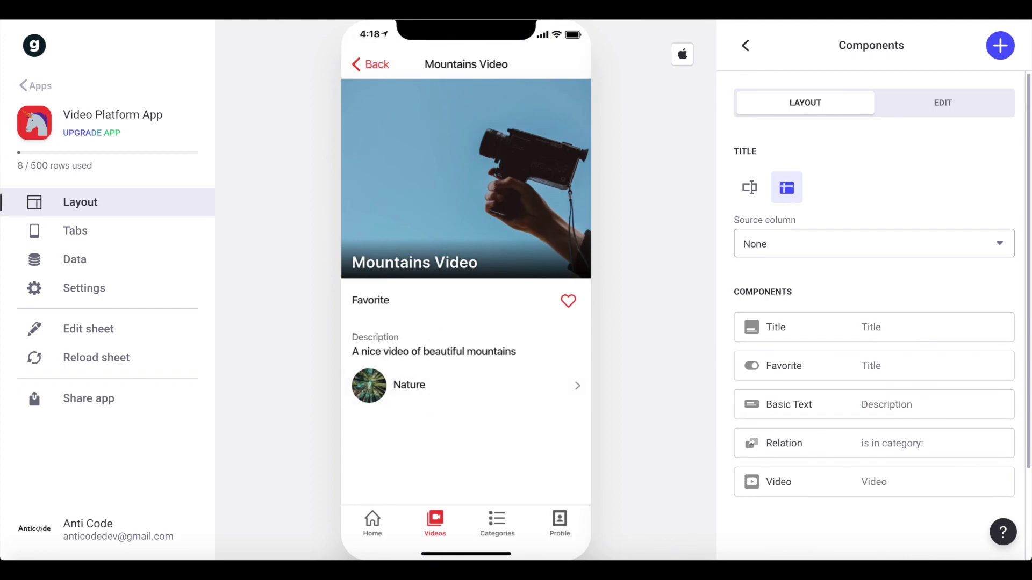
{"action": "left_click", "coordinate": [155, 556]}
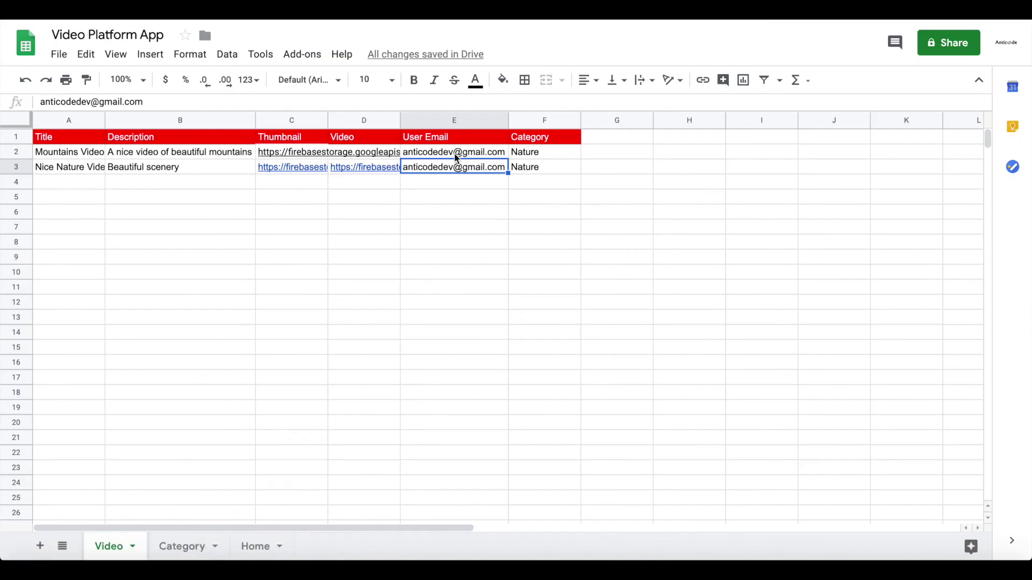
- Fill cell D3 with an mp4 video link based on D2's Video entry
{"action": "left_click", "coordinate": [336, 170]}
{"action": "left_click", "coordinate": [299, 149]}
{"action": "left_click", "coordinate": [362, 155]}
{"action": "left_click_drag", "start_coordinate": [400, 159], "coordinate": [398, 172]}
{"action": "left_click", "coordinate": [384, 215]}
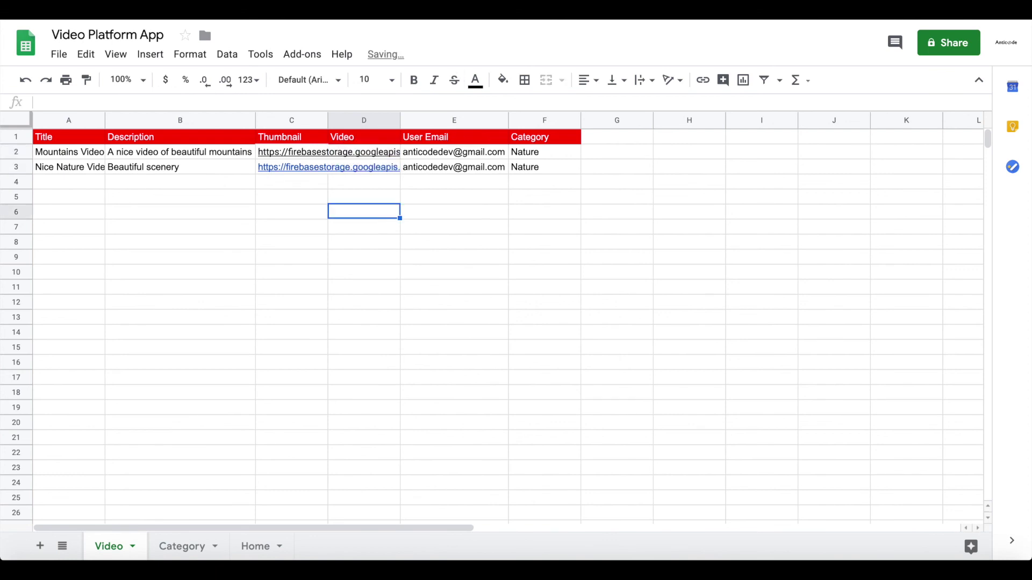
{"action": "left_click", "coordinate": [350, 155]}
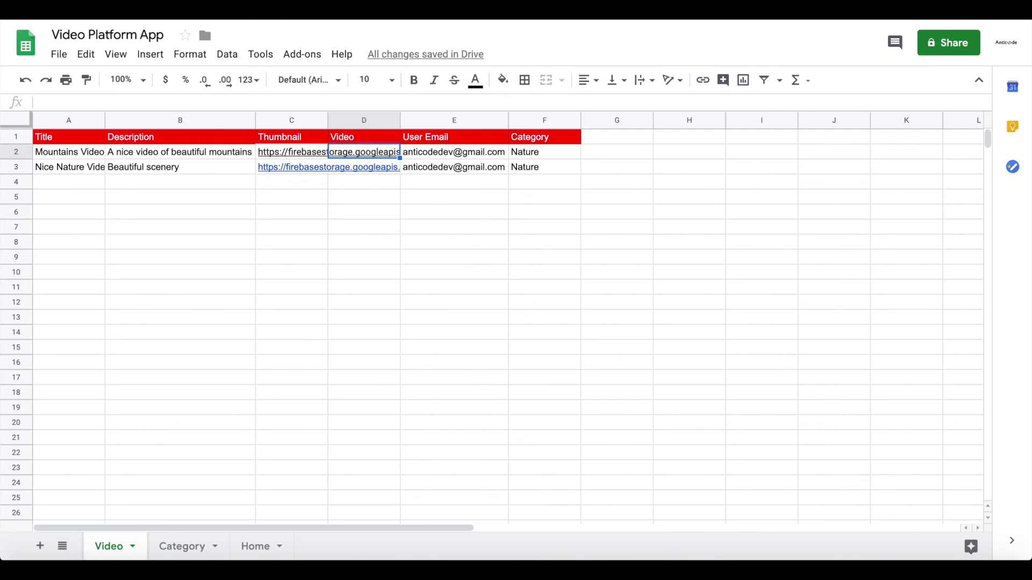
{"action": "key", "text": "ctrl+y"}
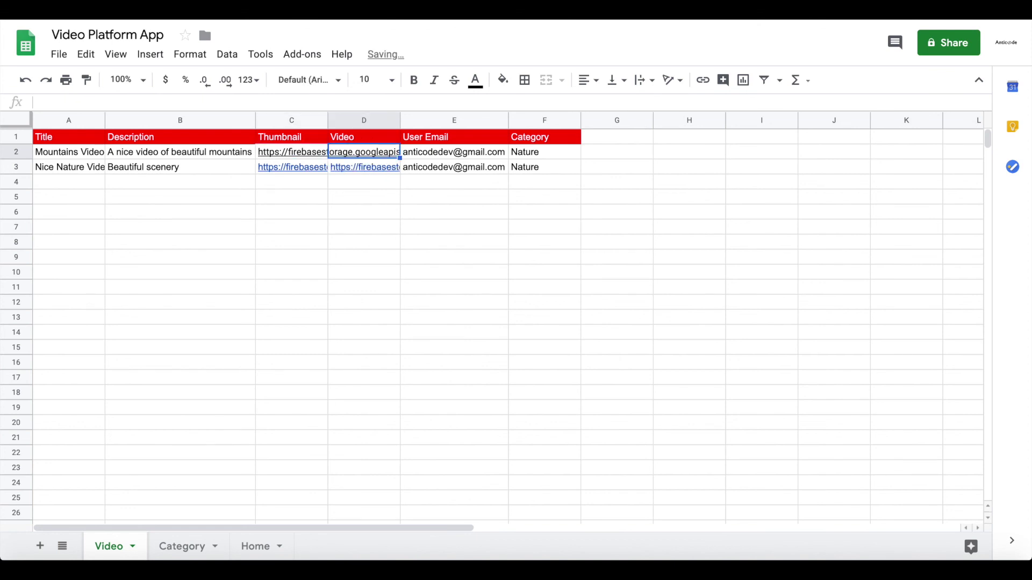
{"action": "key", "text": "Down"}
{"action": "left_click", "coordinate": [397, 173]}
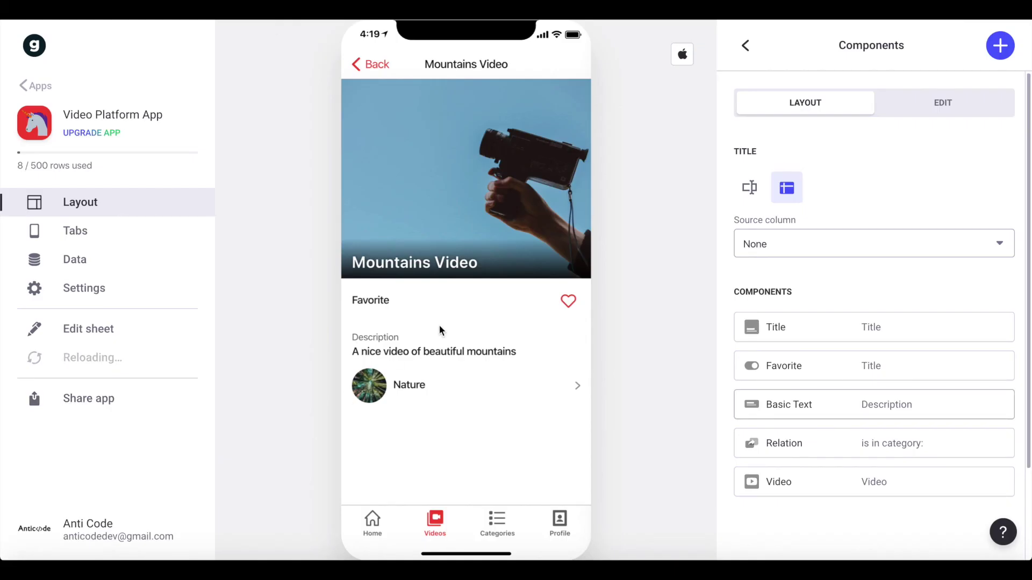
- On the Categories screen, set title Position to Overlay and Text size to Large
{"action": "scroll", "coordinate": [440, 328], "scroll_direction": "down", "scroll_amount": 2}
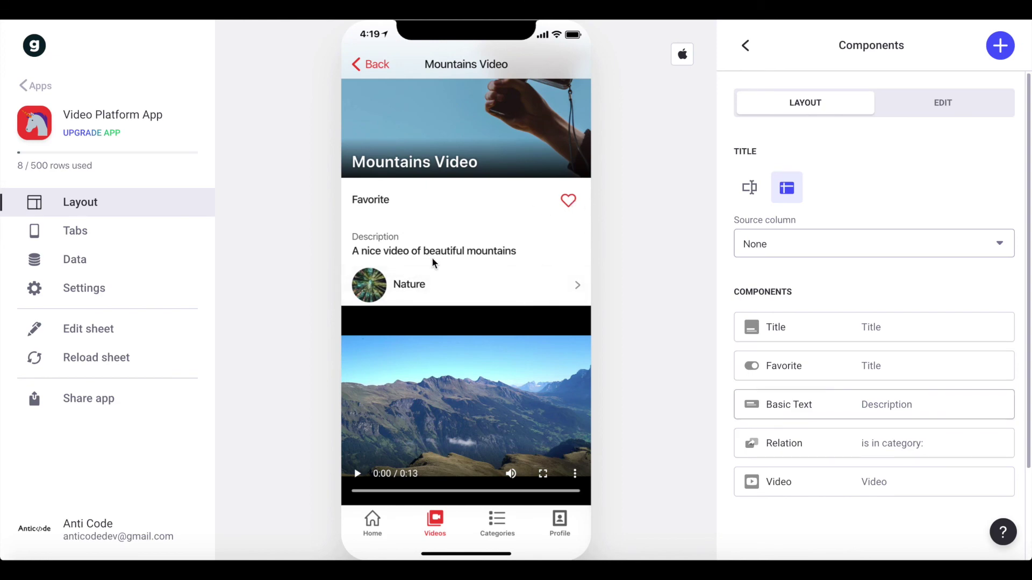
{"action": "scroll", "coordinate": [416, 300], "scroll_direction": "up", "scroll_amount": 2}
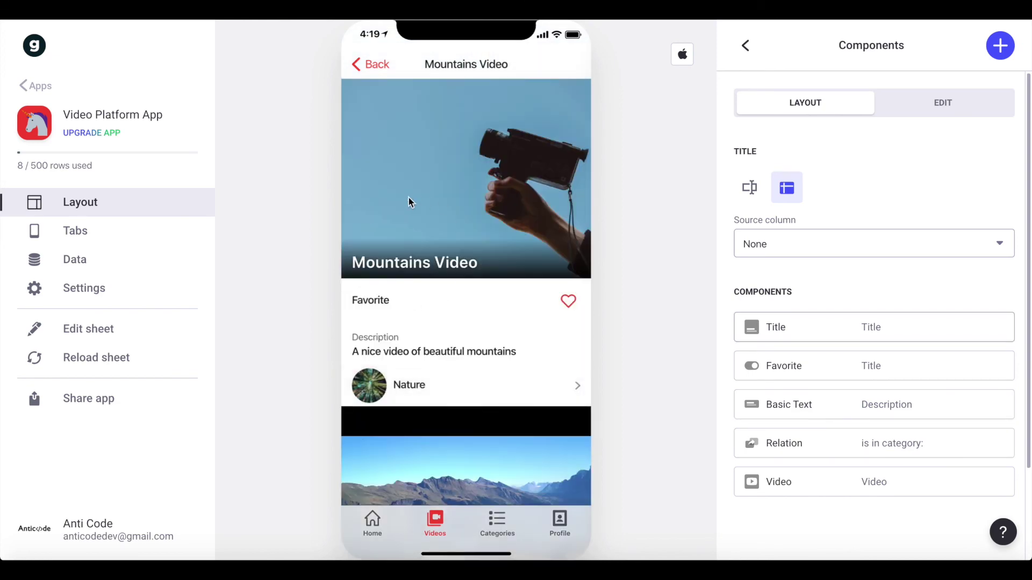
{"action": "left_click", "coordinate": [372, 65]}
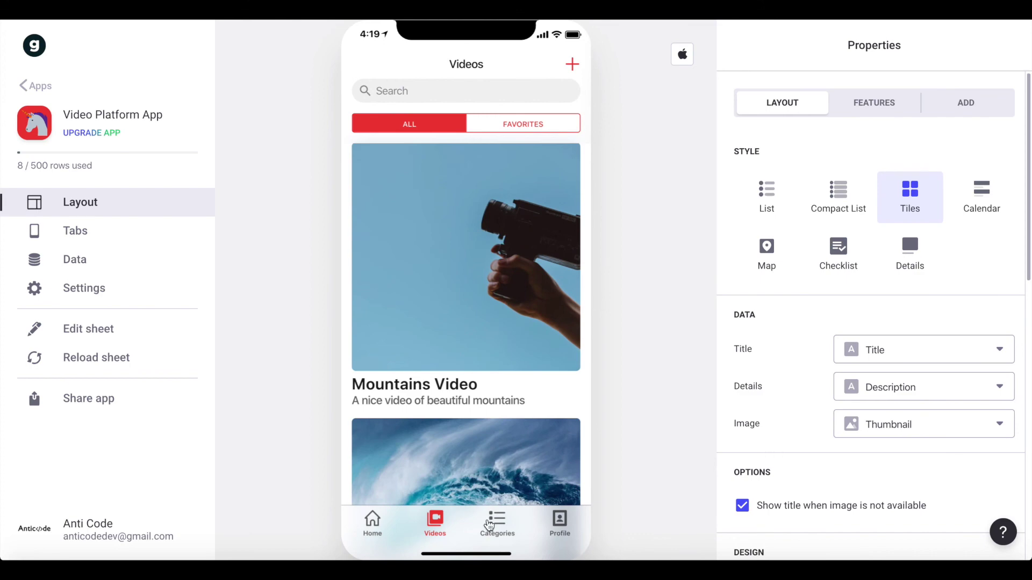
{"action": "left_click", "coordinate": [496, 524]}
{"action": "scroll", "coordinate": [433, 214], "scroll_direction": "down", "scroll_amount": 10}
{"action": "scroll", "coordinate": [433, 216], "scroll_direction": "up", "scroll_amount": 12}
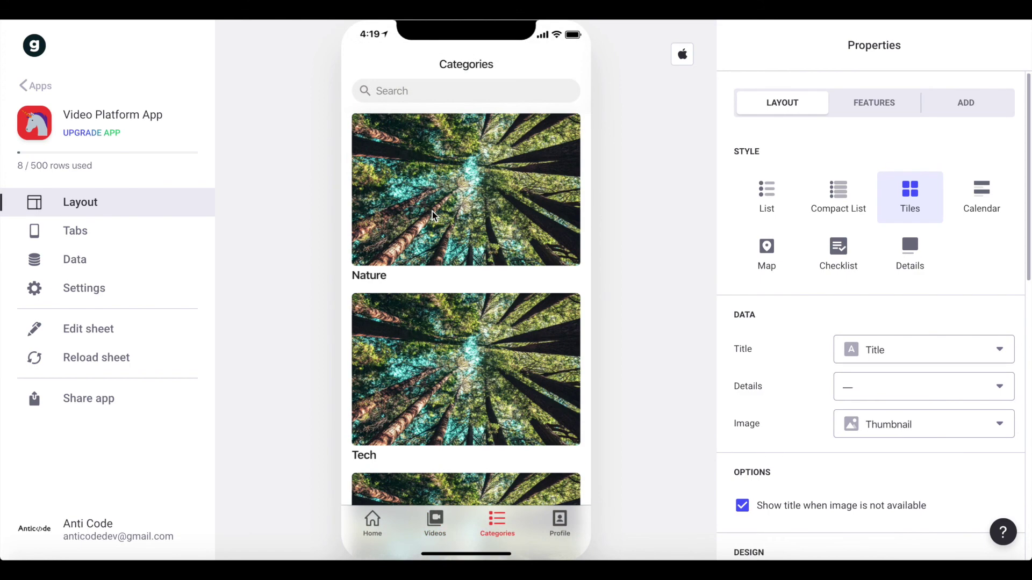
{"action": "scroll", "coordinate": [870, 292], "scroll_direction": "down", "scroll_amount": 10}
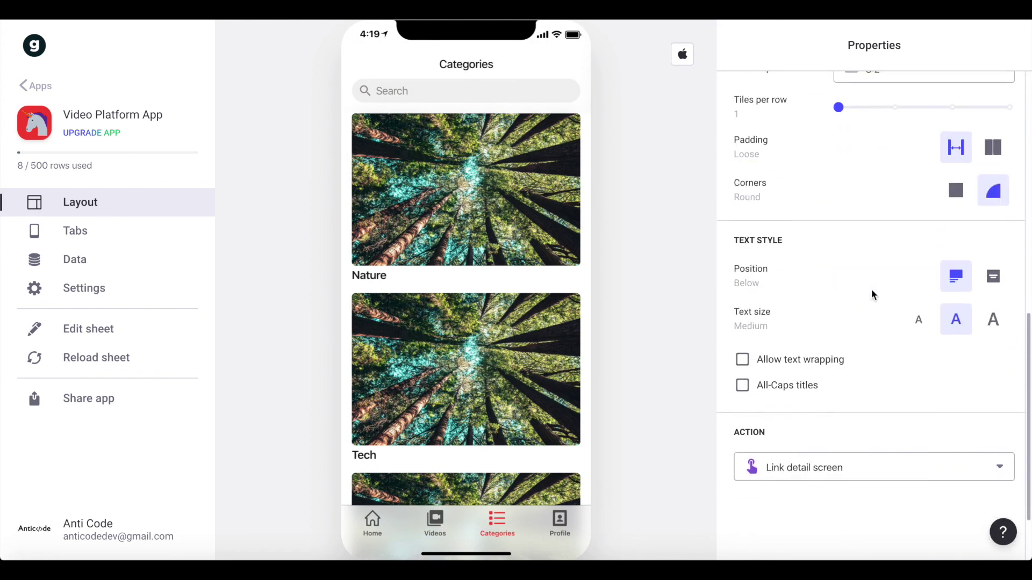
{"action": "left_click", "coordinate": [994, 271]}
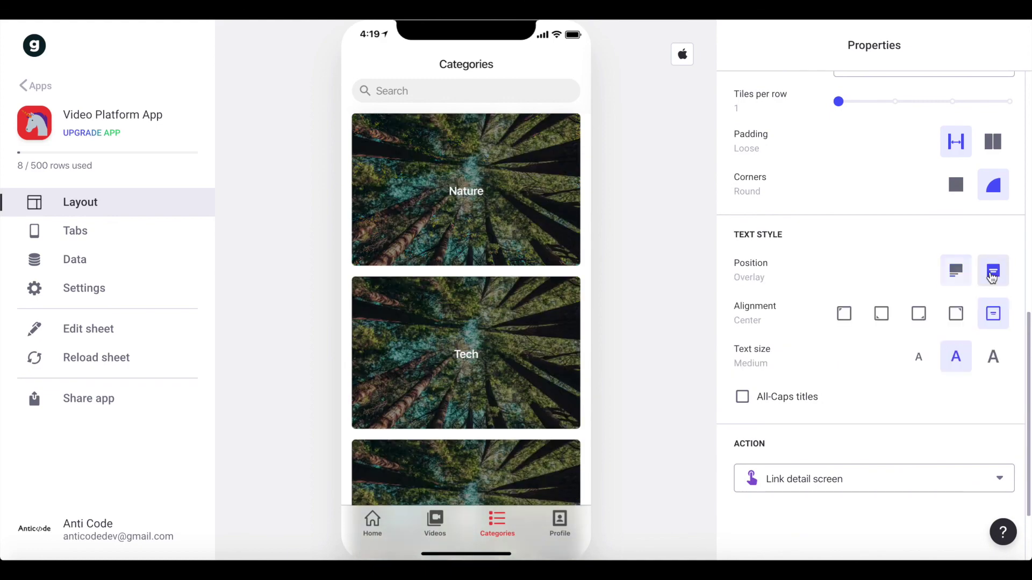
{"action": "left_click", "coordinate": [993, 347]}
- Preview the Nature category, then the Profile tab's My Videos tiles
{"action": "scroll", "coordinate": [441, 220], "scroll_direction": "down", "scroll_amount": 8}
{"action": "scroll", "coordinate": [441, 219], "scroll_direction": "up", "scroll_amount": 8}
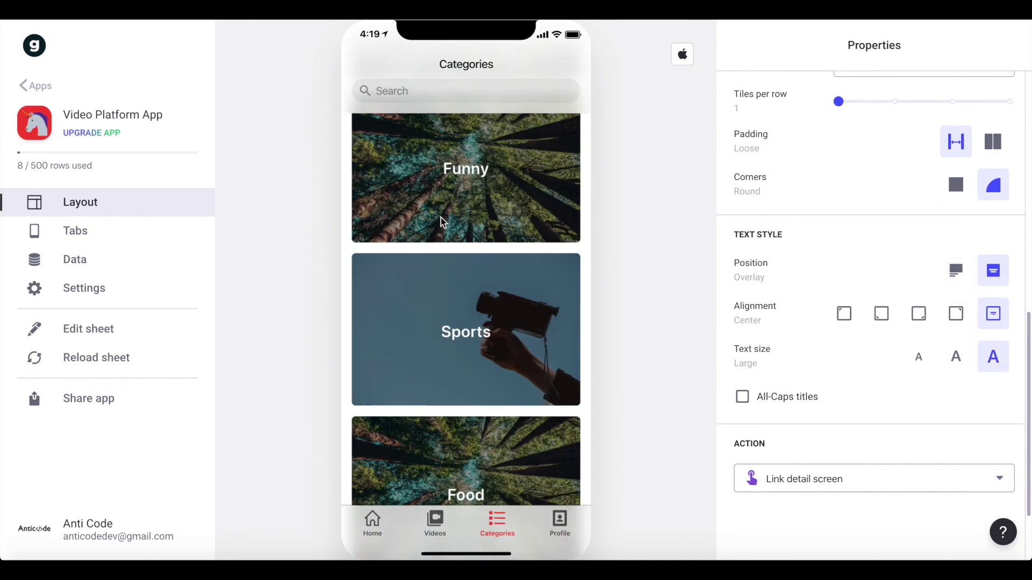
{"action": "left_click", "coordinate": [510, 197]}
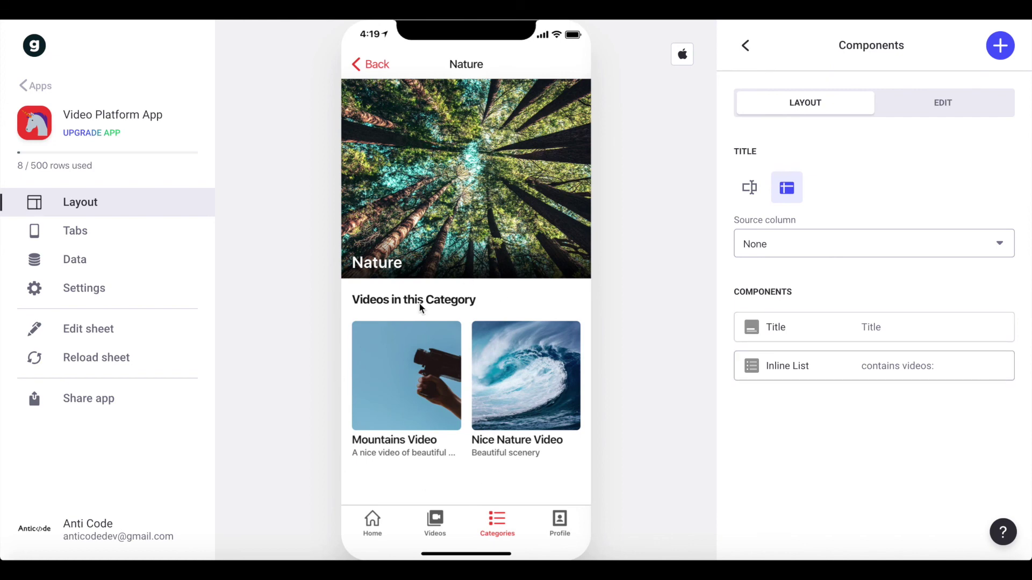
{"action": "left_click", "coordinate": [558, 530]}
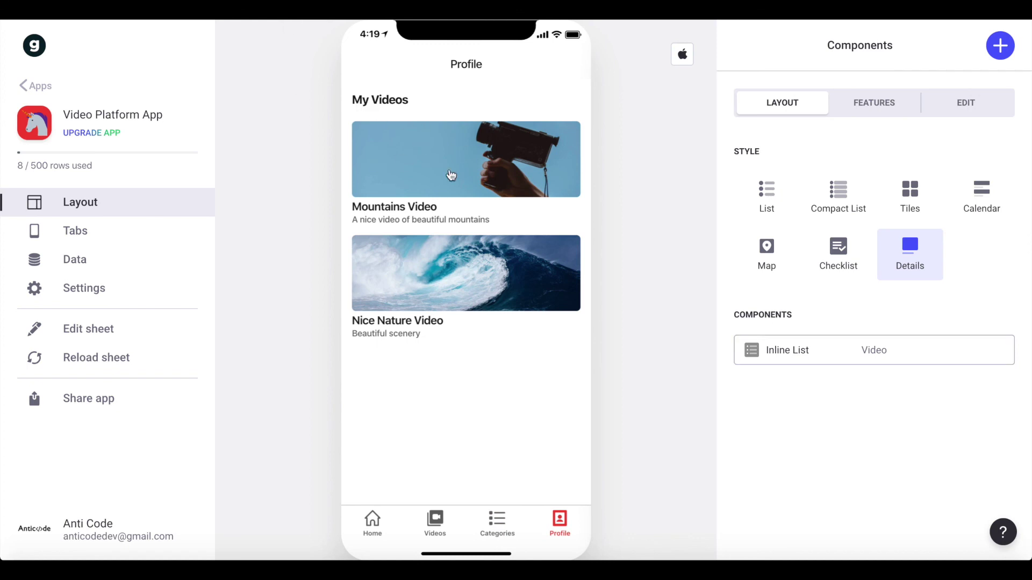
- View the Home screen, look over Publish app under Share app, and return to Layout
{"action": "left_click", "coordinate": [381, 517]}
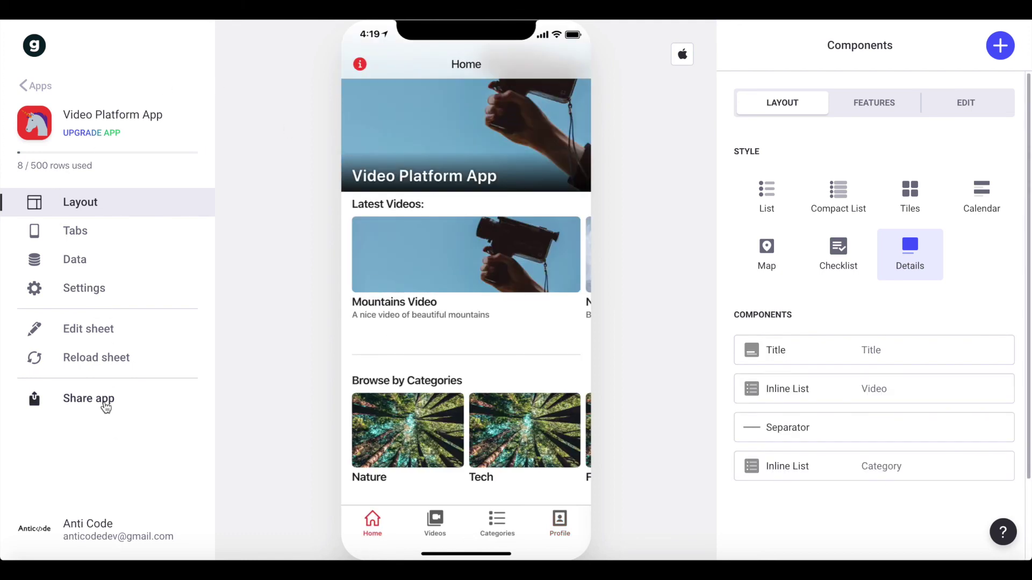
{"action": "left_click", "coordinate": [106, 402]}
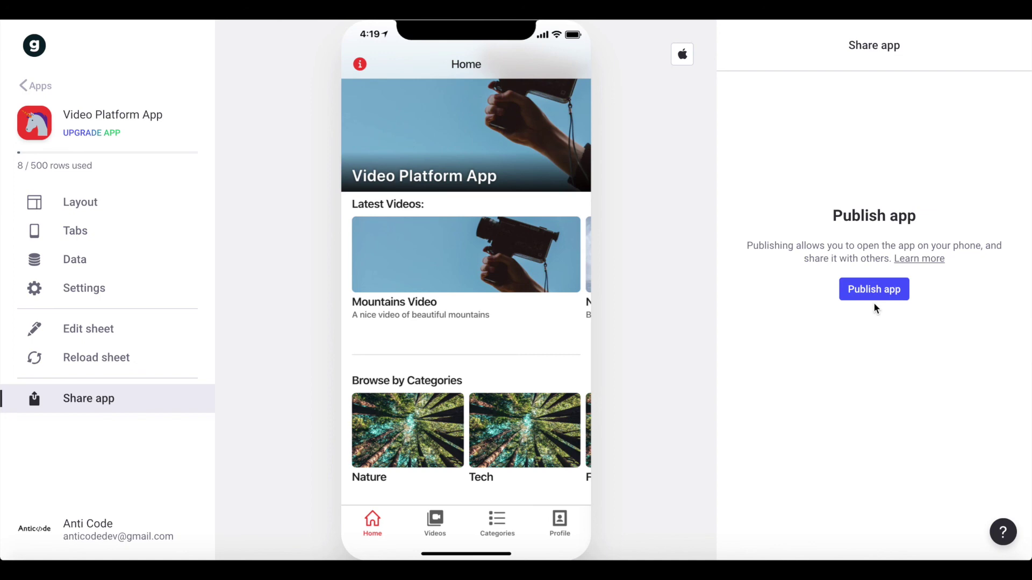
{"action": "scroll", "coordinate": [584, 253], "scroll_direction": "up", "scroll_amount": 2}
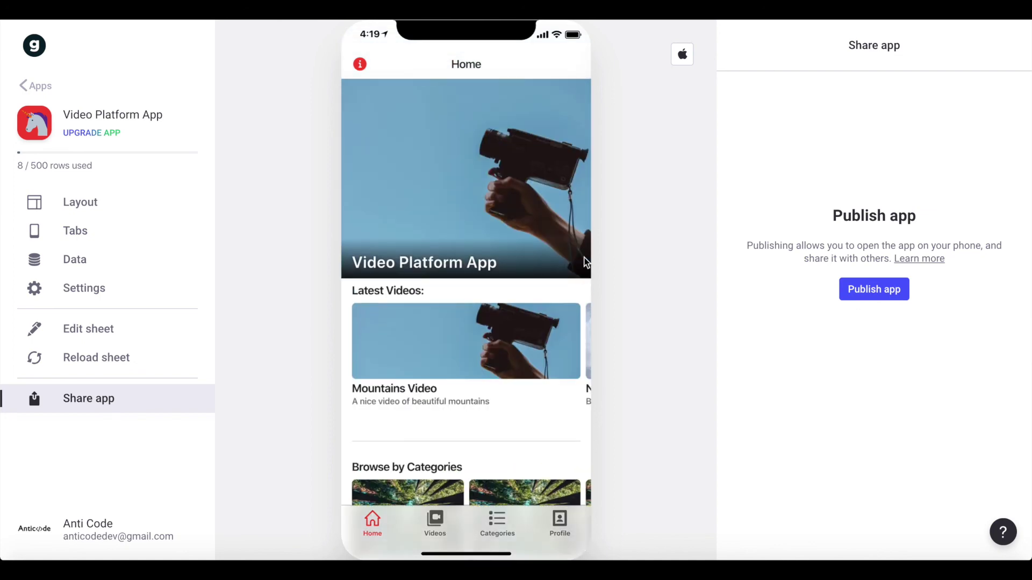
{"action": "scroll", "coordinate": [585, 262], "scroll_direction": "up", "scroll_amount": 2}
{"action": "left_click", "coordinate": [132, 201]}
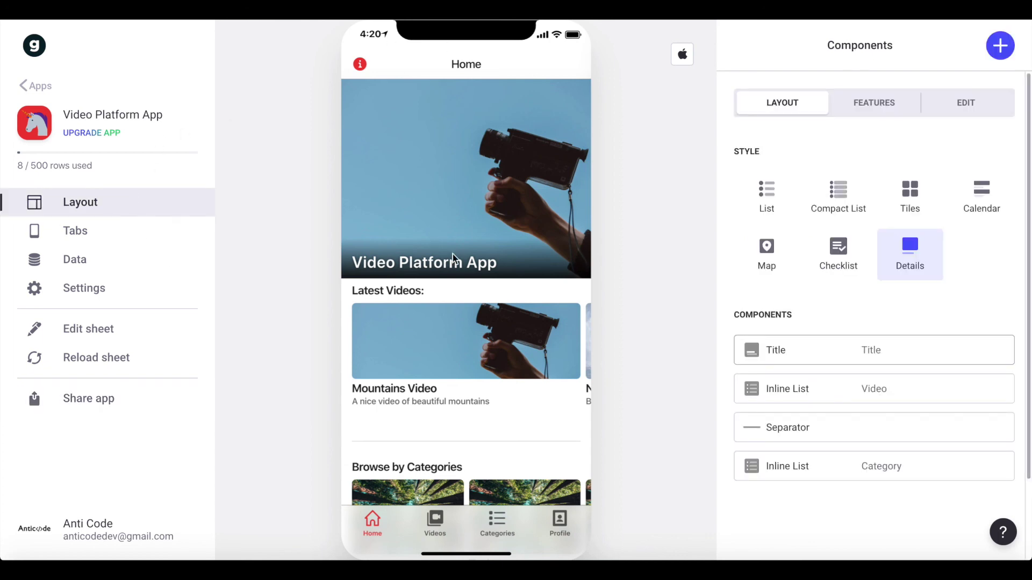
{"action": "scroll", "coordinate": [599, 317], "scroll_direction": "down", "scroll_amount": 2}
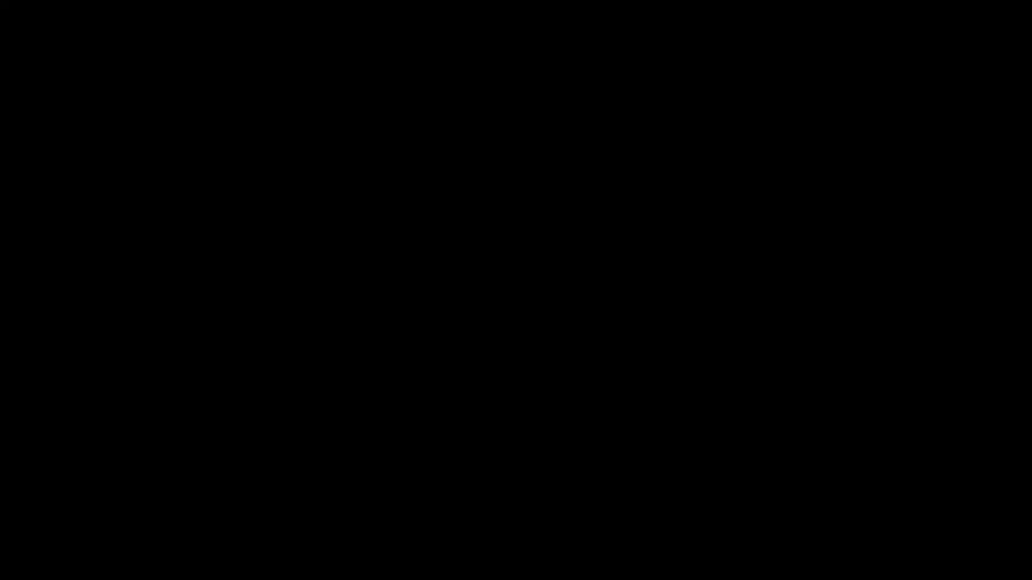